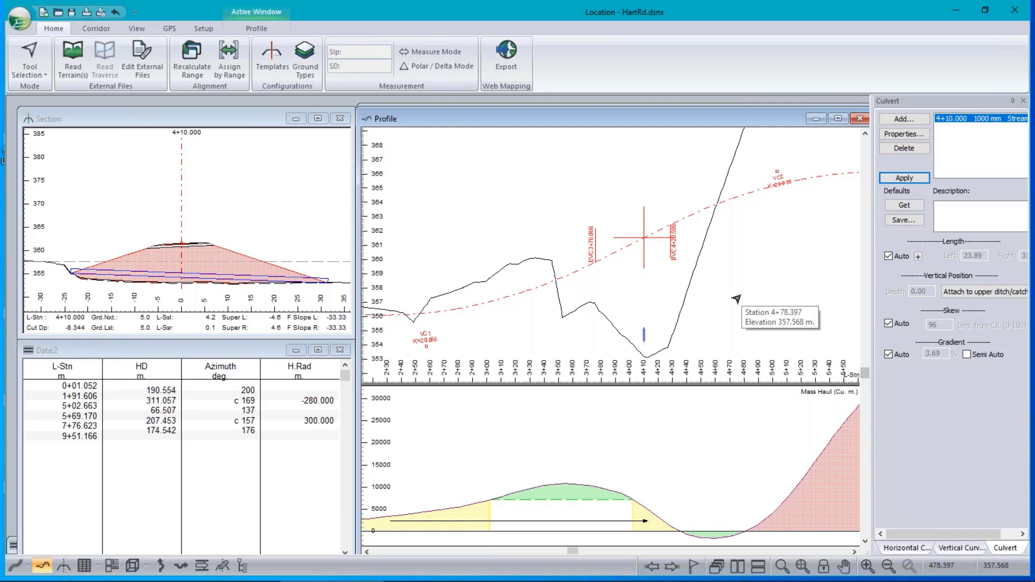
Step: Assign the BR Bridge (no cut/fill) template from station 390 to 440 and recalculate the entire alignment range
{"action": "left_click", "coordinate": [15, 566]}
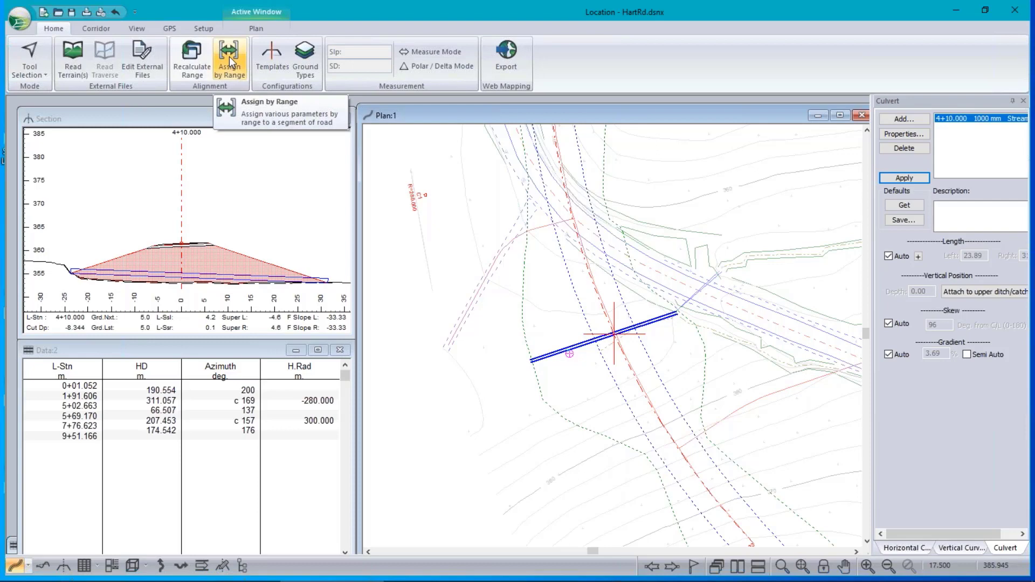
{"action": "left_click", "coordinate": [94, 28]}
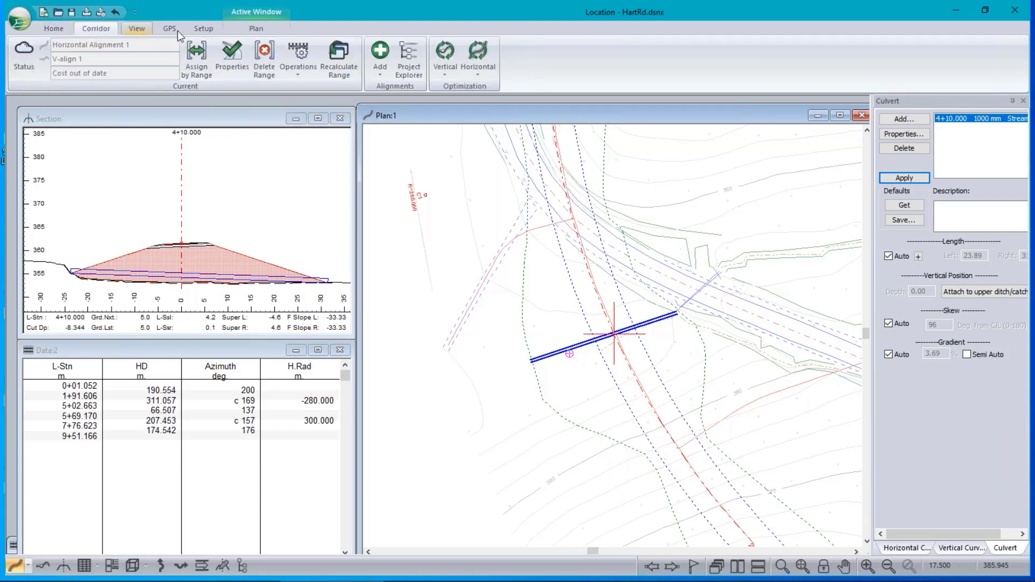
{"action": "left_click", "coordinate": [196, 61]}
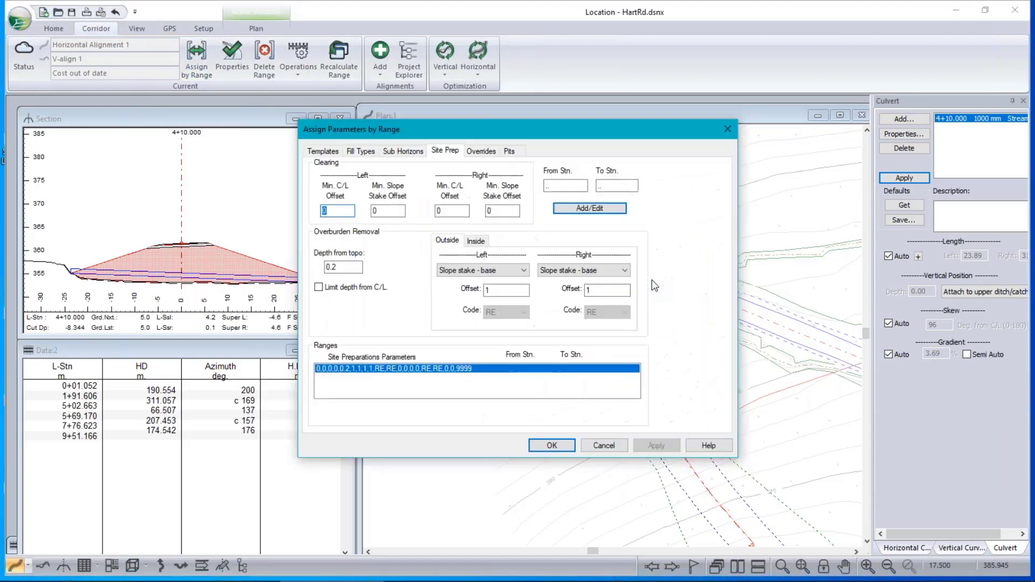
{"action": "left_click", "coordinate": [325, 153]}
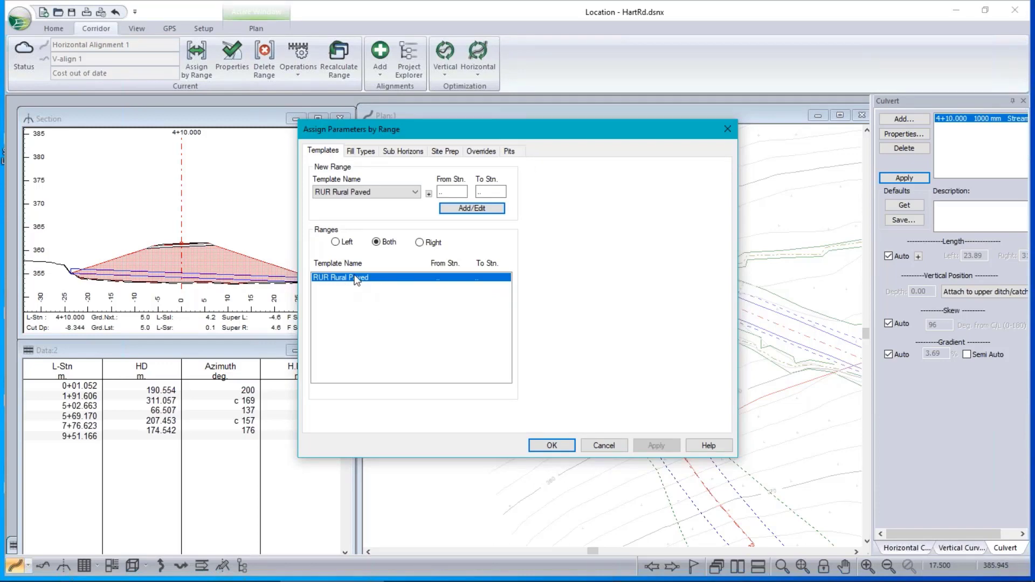
{"action": "left_click", "coordinate": [415, 193]}
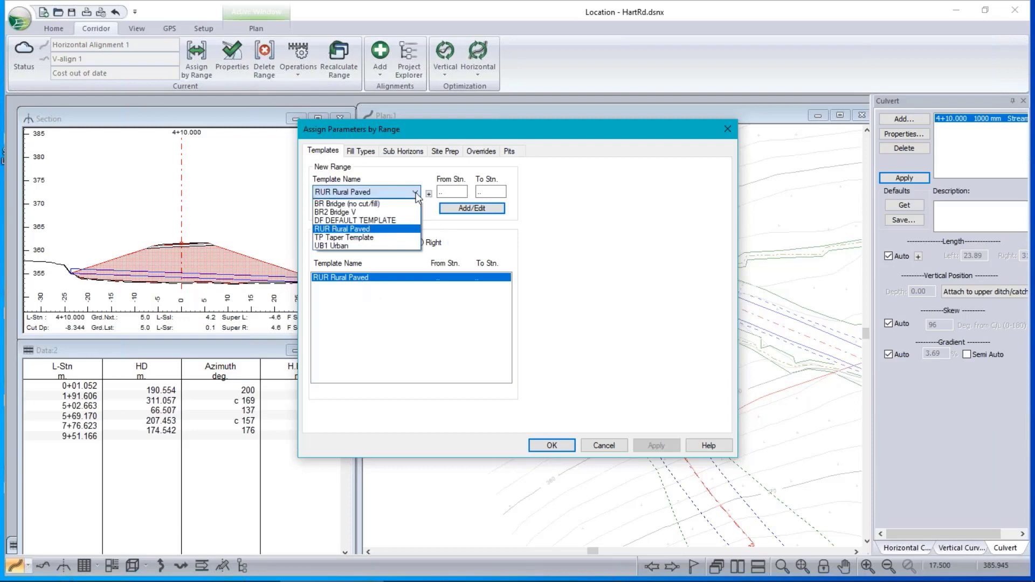
{"action": "left_click", "coordinate": [341, 204]}
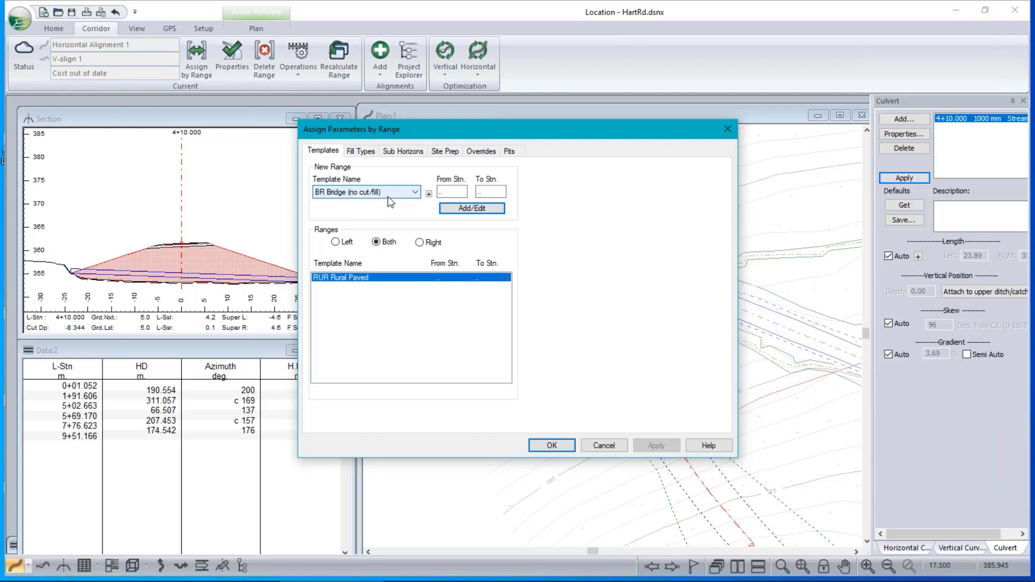
{"action": "key", "text": "Tab"}
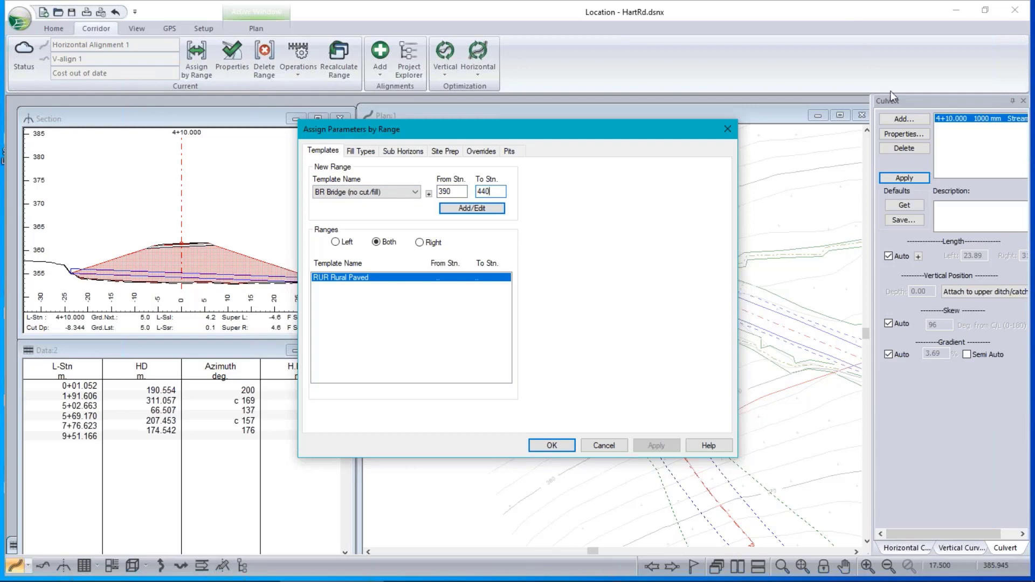
{"action": "left_click_drag", "start_coordinate": [582, 135], "coordinate": [702, 134]}
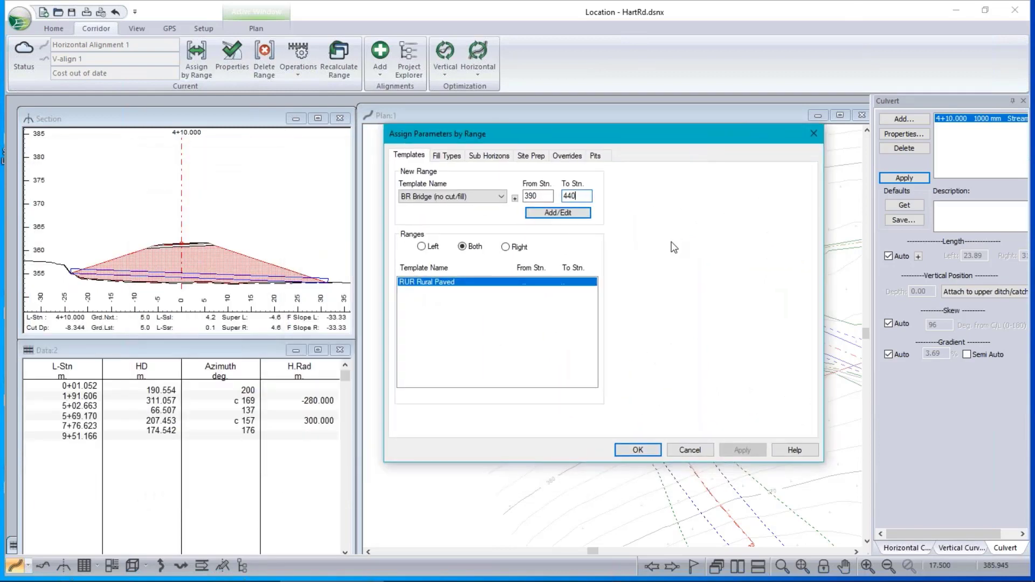
{"action": "left_click", "coordinate": [561, 214]}
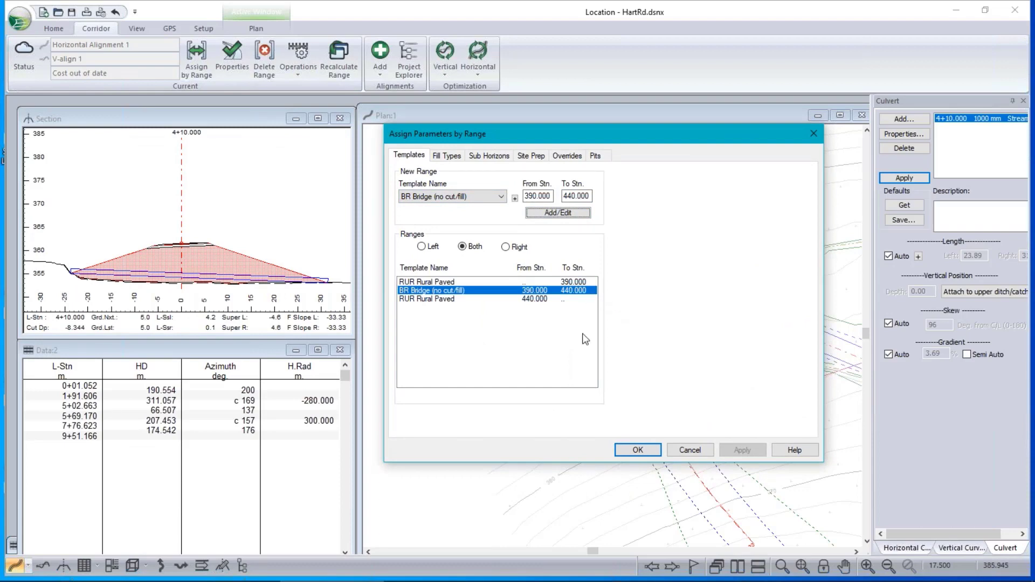
{"action": "left_click", "coordinate": [636, 451]}
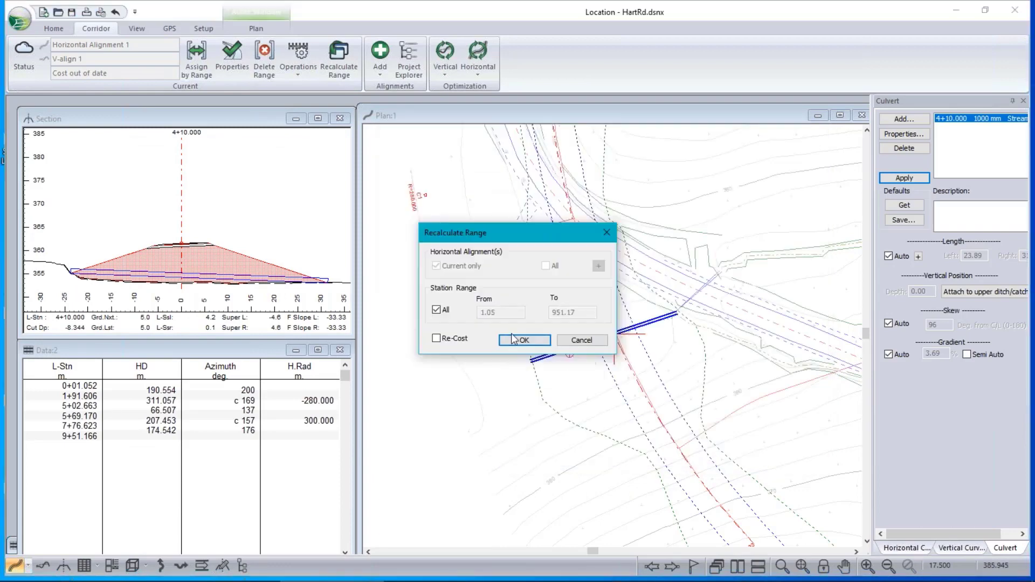
{"action": "left_click", "coordinate": [524, 341]}
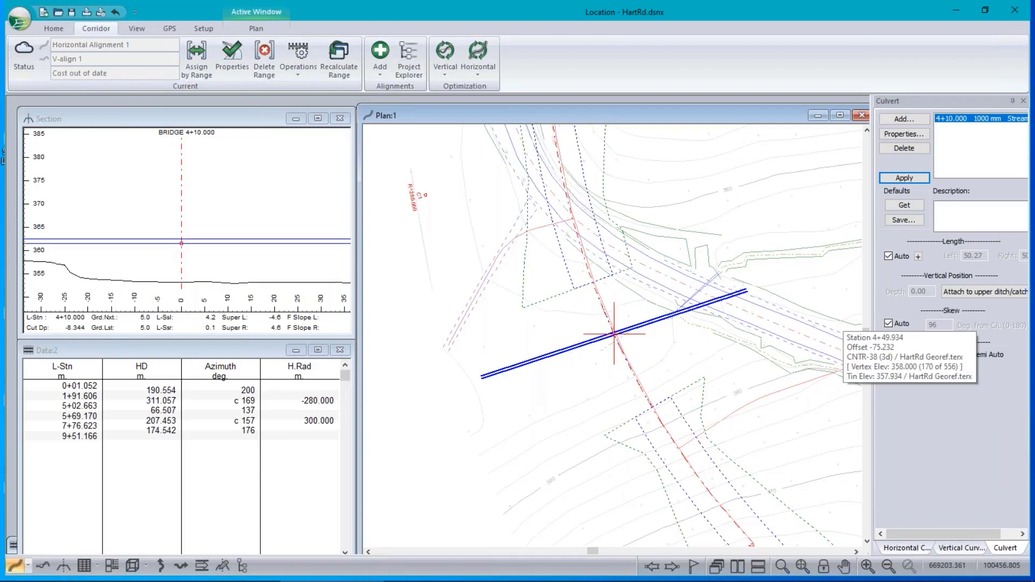
Step: Delete the 1000 mm stream culvert at station 4+10
{"action": "left_click", "coordinate": [908, 148]}
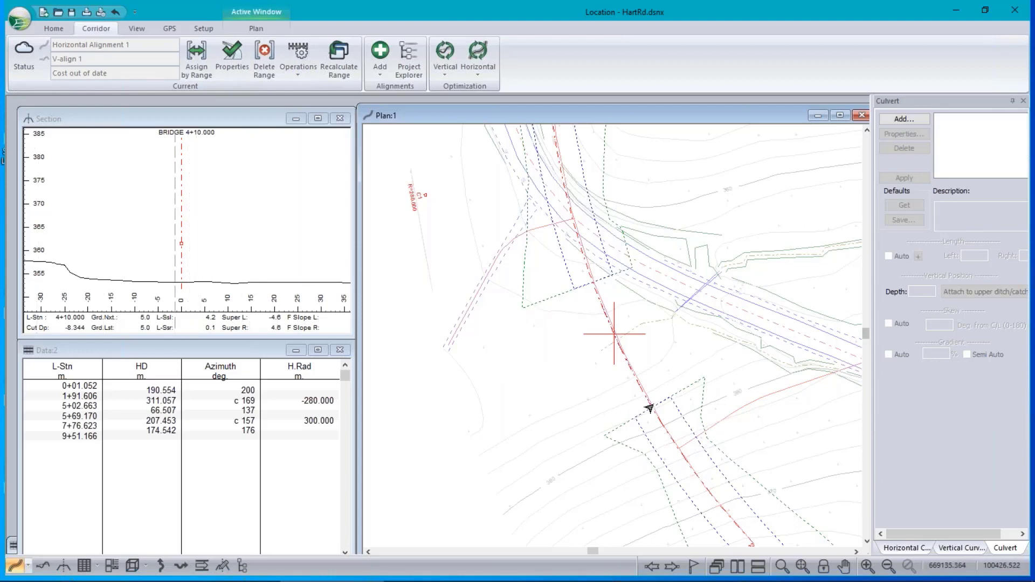
{"action": "mouse_move", "coordinate": [650, 411]}
{"action": "mouse_move", "coordinate": [593, 284]}
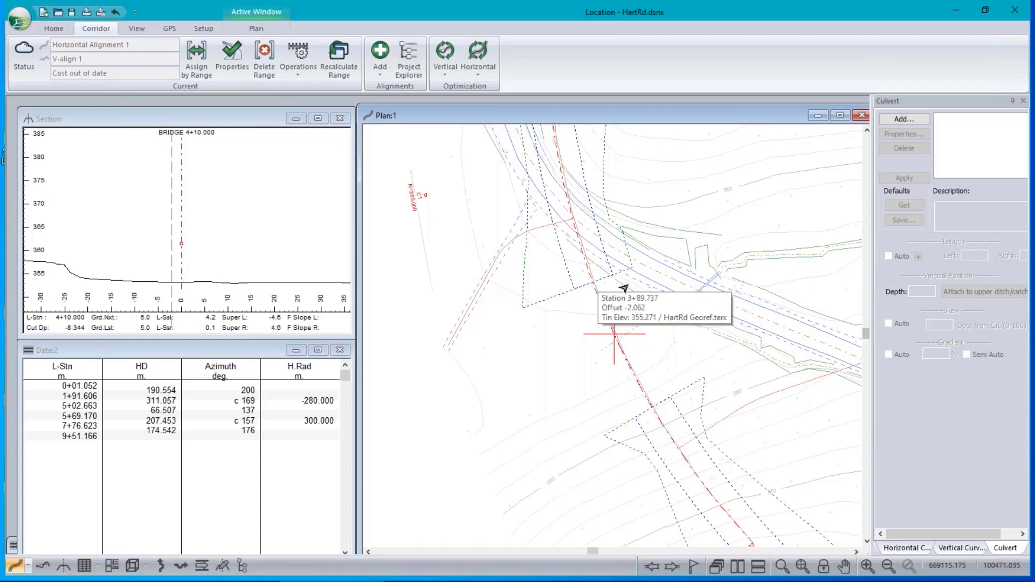
{"action": "mouse_move", "coordinate": [822, 291]}
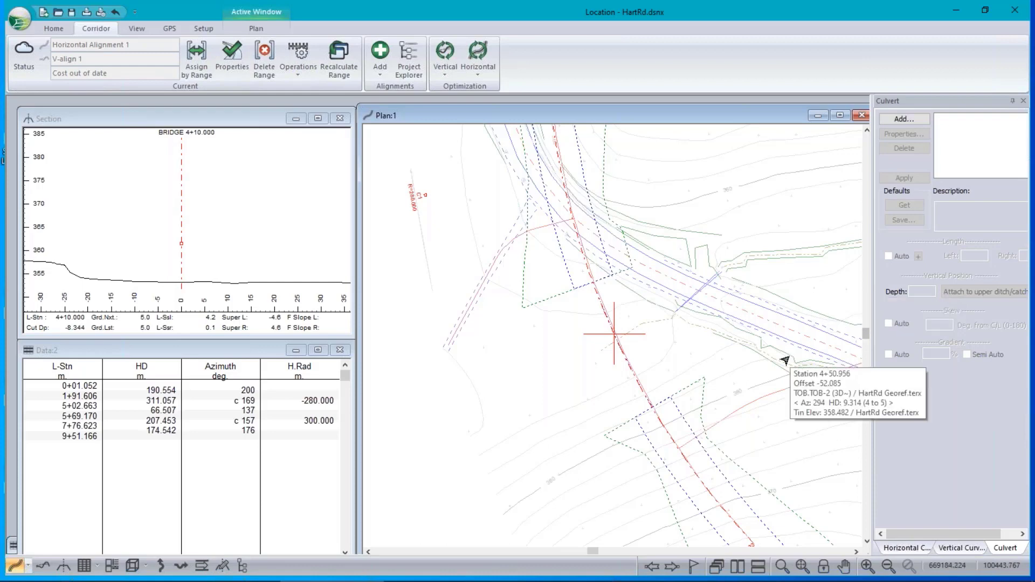
Step: Step the cross-section forward along the bridge to station 4+40 and examine the road fill at the bridge end
{"action": "left_click", "coordinate": [670, 568]}
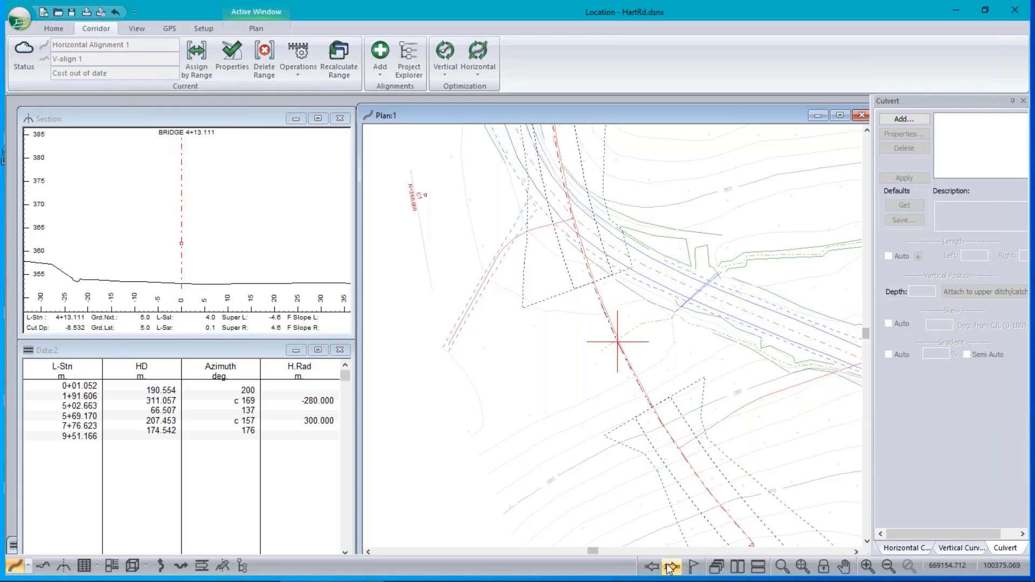
{"action": "left_click", "coordinate": [670, 568]}
{"action": "left_click", "coordinate": [670, 569]}
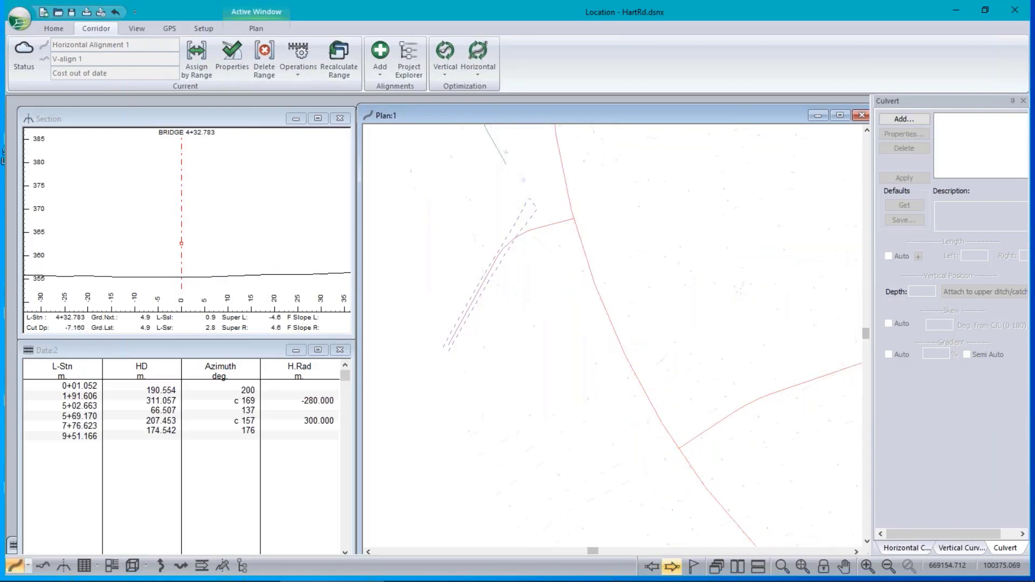
{"action": "left_click", "coordinate": [670, 569]}
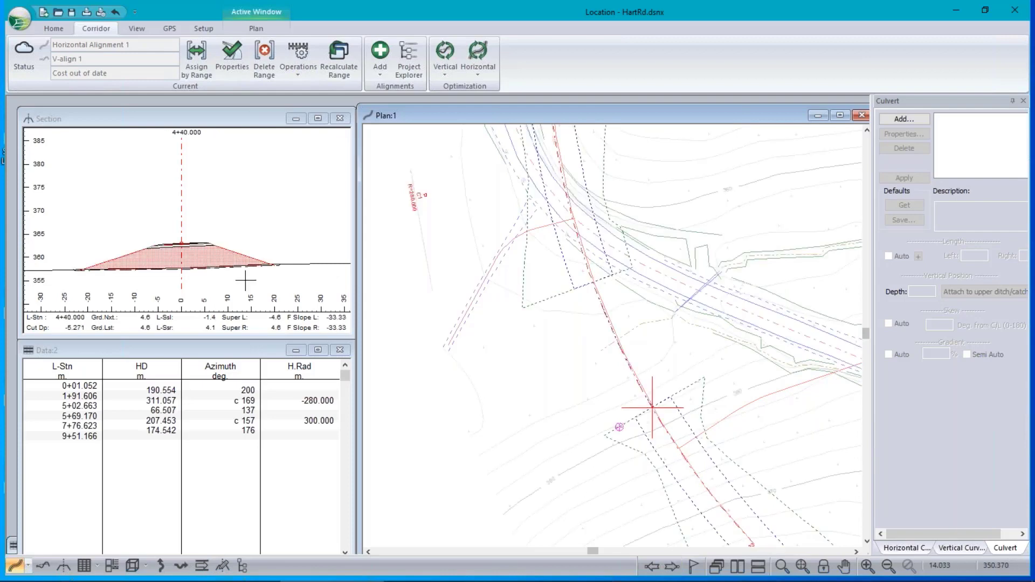
{"action": "mouse_move", "coordinate": [116, 273]}
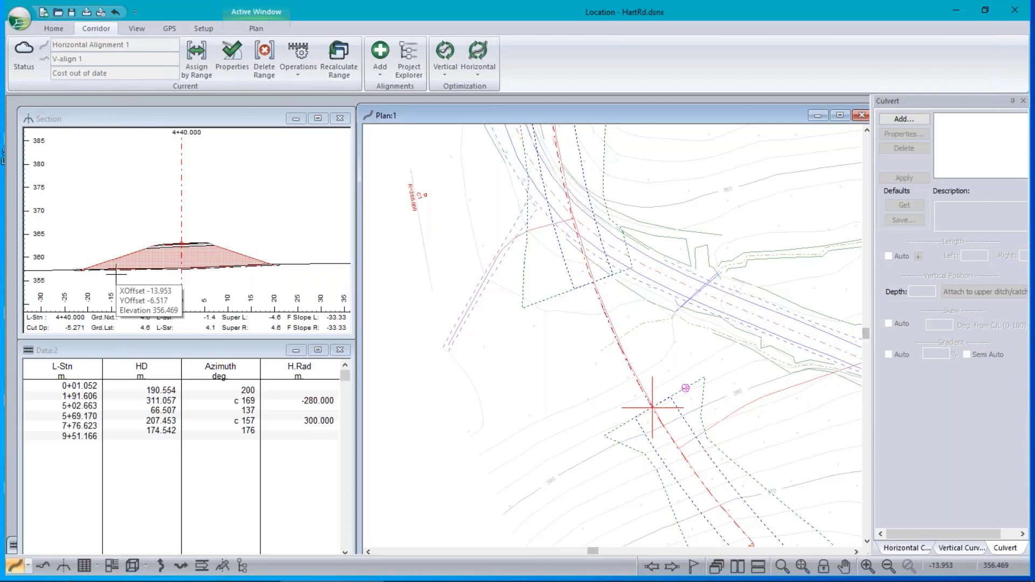
{"action": "mouse_move", "coordinate": [538, 326]}
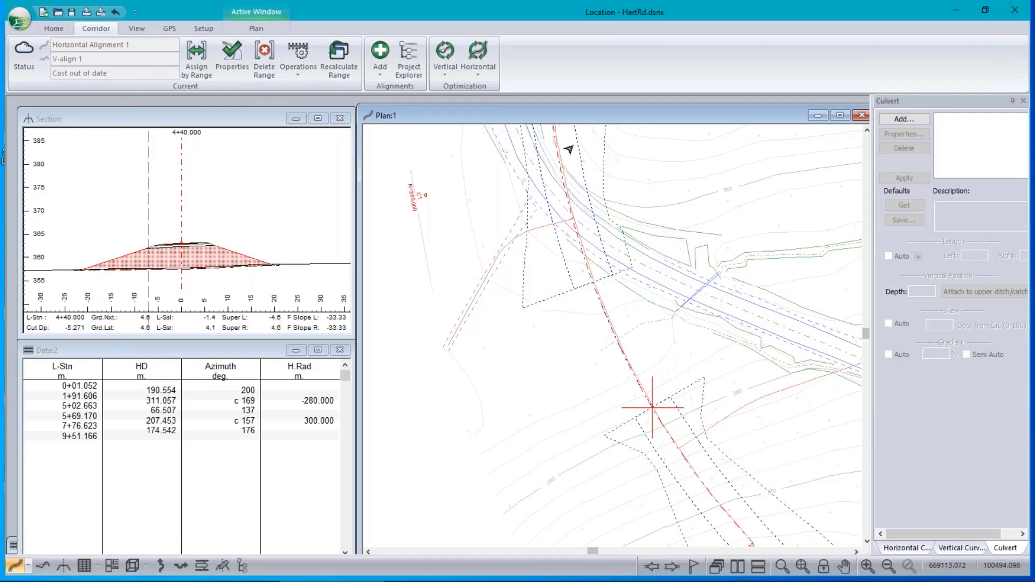
{"action": "mouse_move", "coordinate": [692, 444]}
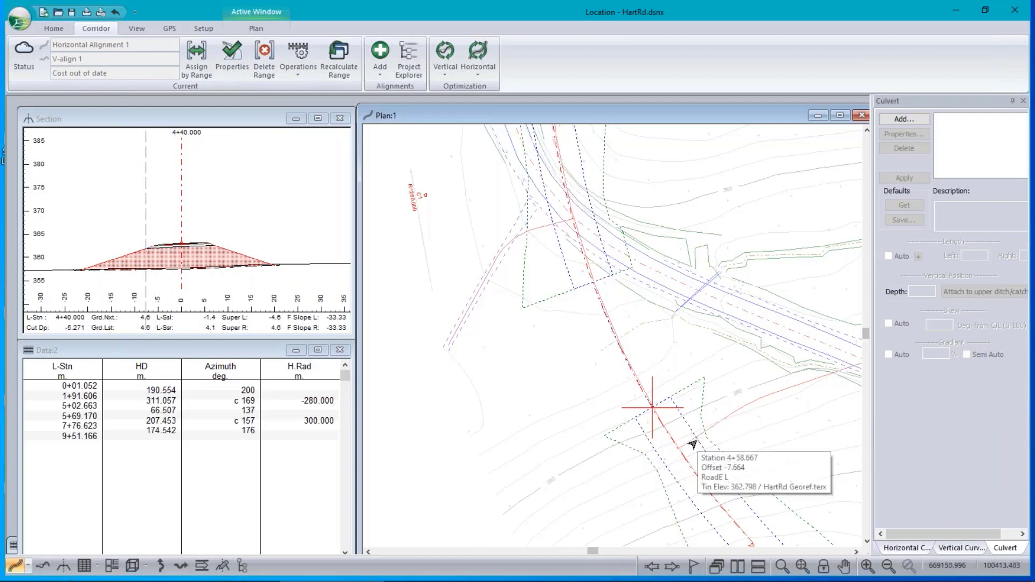
Step: Show the profile and examine the bridge opening between stations 390 and 440
{"action": "left_click", "coordinate": [47, 565]}
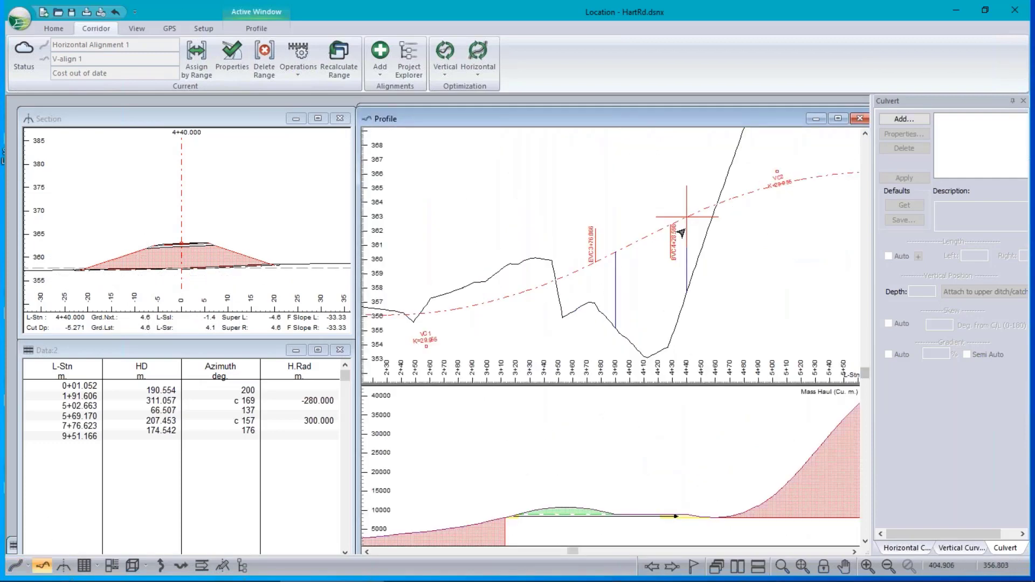
{"action": "mouse_move", "coordinate": [795, 316]}
{"action": "mouse_move", "coordinate": [642, 352]}
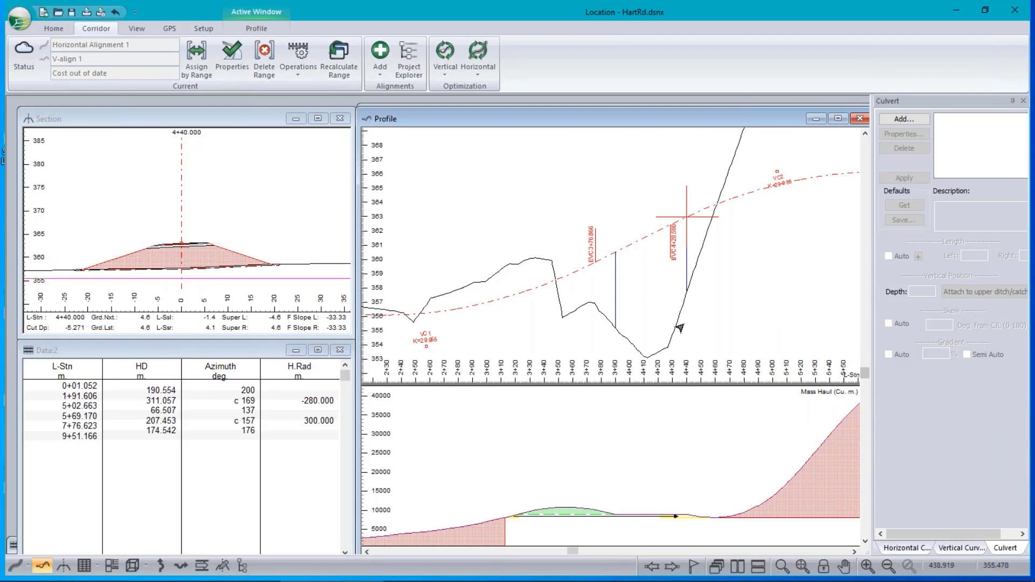
{"action": "mouse_move", "coordinate": [649, 311]}
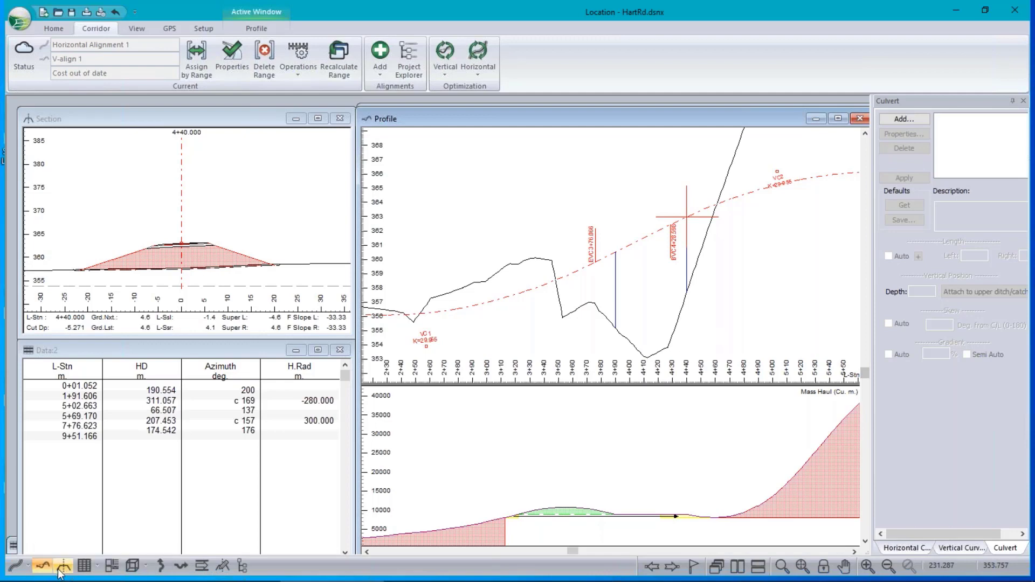
Step: Return to the plan view and make station 4+13.111 within the bridge range current
{"action": "left_click", "coordinate": [15, 566]}
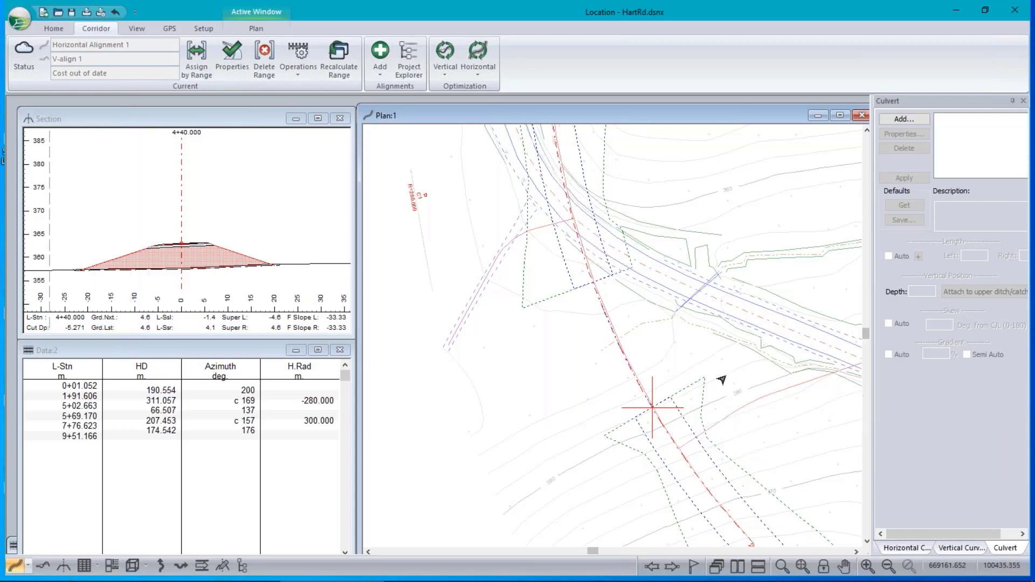
{"action": "mouse_move", "coordinate": [718, 279]}
{"action": "left_click", "coordinate": [616, 344]}
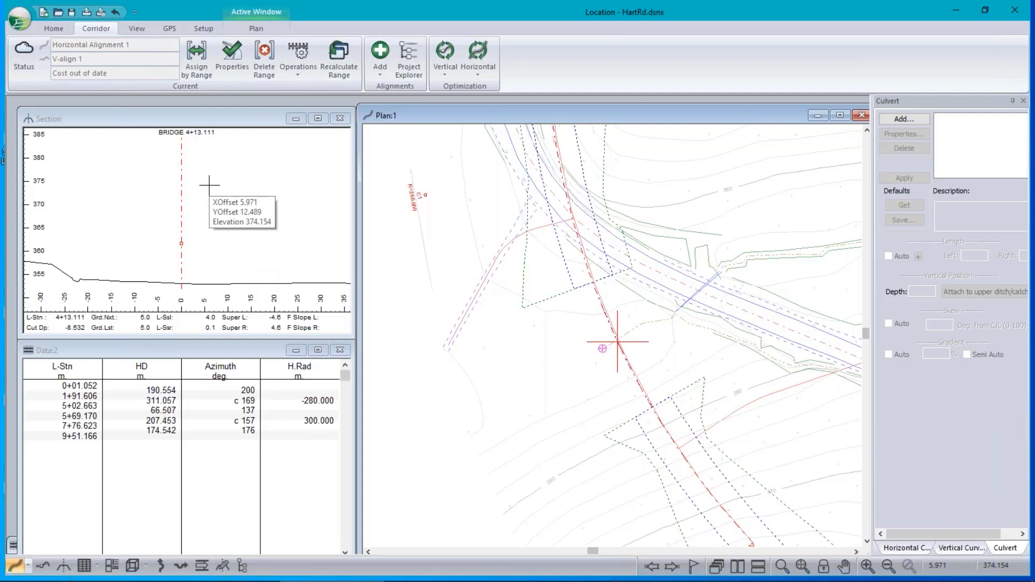
Step: Review the template ranges assigned along the alignment and the templates available for the bridge range
{"action": "left_click", "coordinate": [198, 56]}
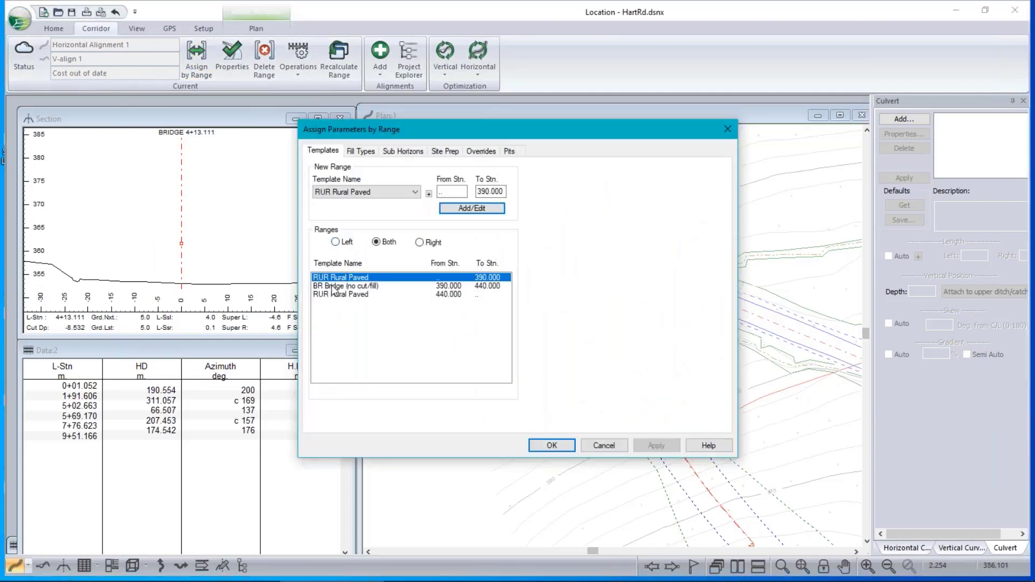
{"action": "left_click", "coordinate": [332, 286]}
{"action": "left_click", "coordinate": [414, 192]}
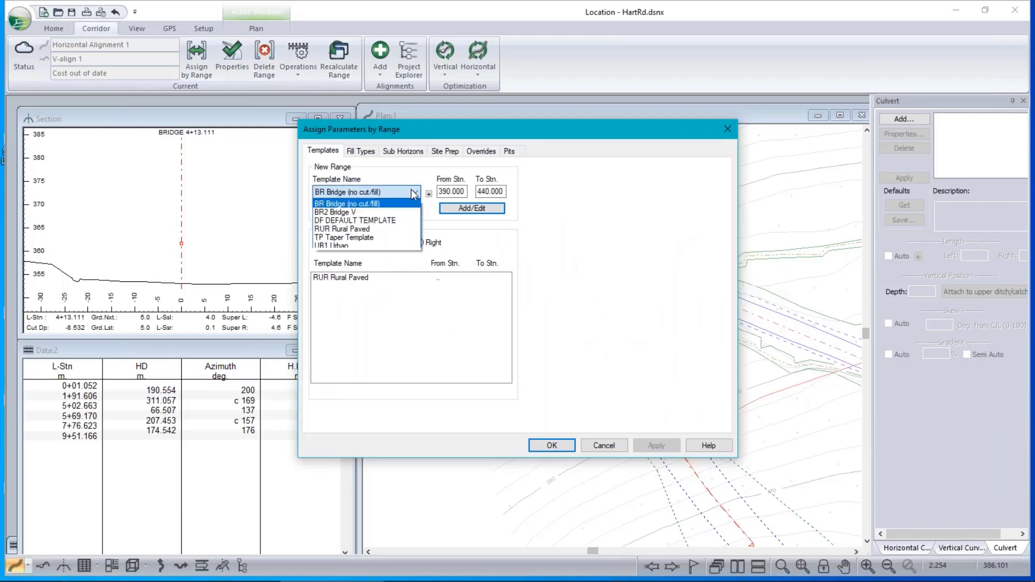
{"action": "left_click", "coordinate": [633, 199]}
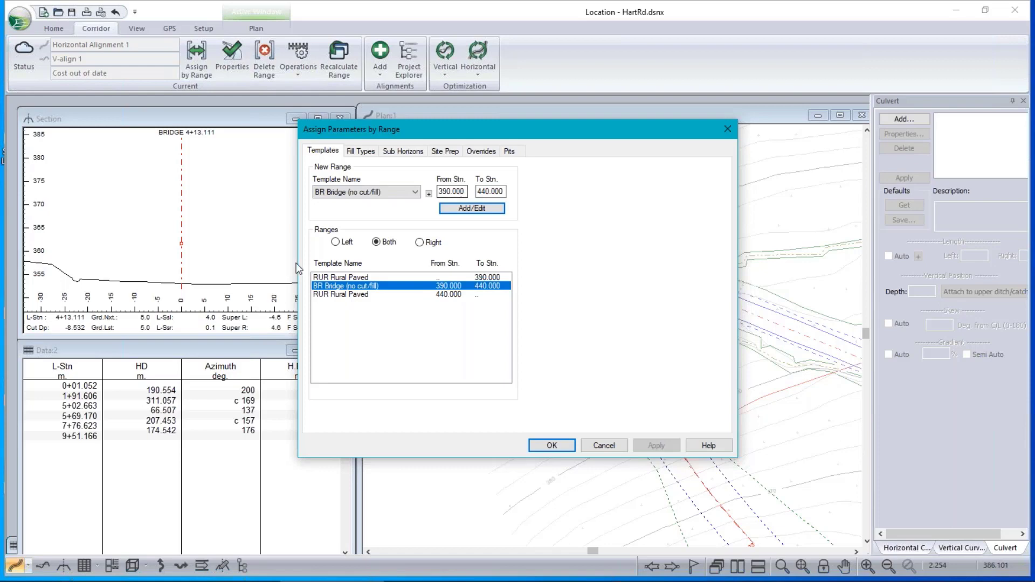
{"action": "left_click", "coordinate": [326, 278]}
{"action": "left_click", "coordinate": [326, 286]}
{"action": "left_click", "coordinate": [329, 295]}
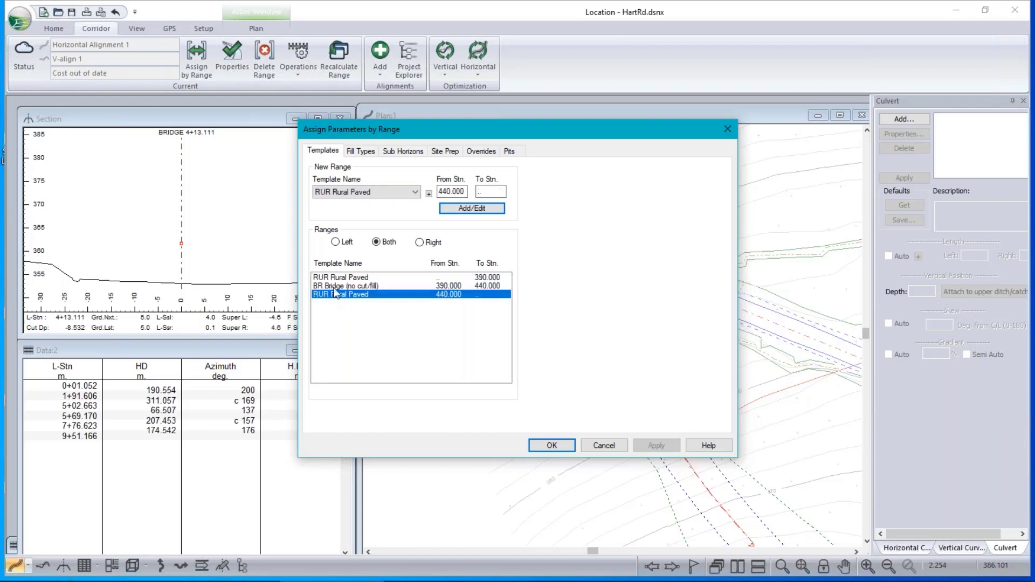
Step: Change the template of the 390 to 440 range to BR2 Bridge V and recalculate the alignment
{"action": "left_click", "coordinate": [334, 287]}
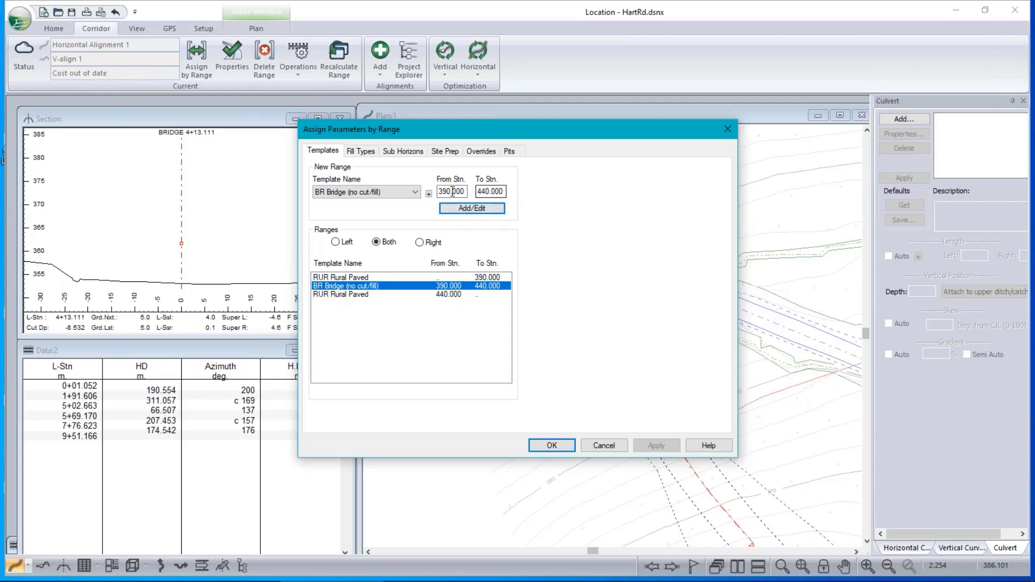
{"action": "left_click", "coordinate": [390, 192]}
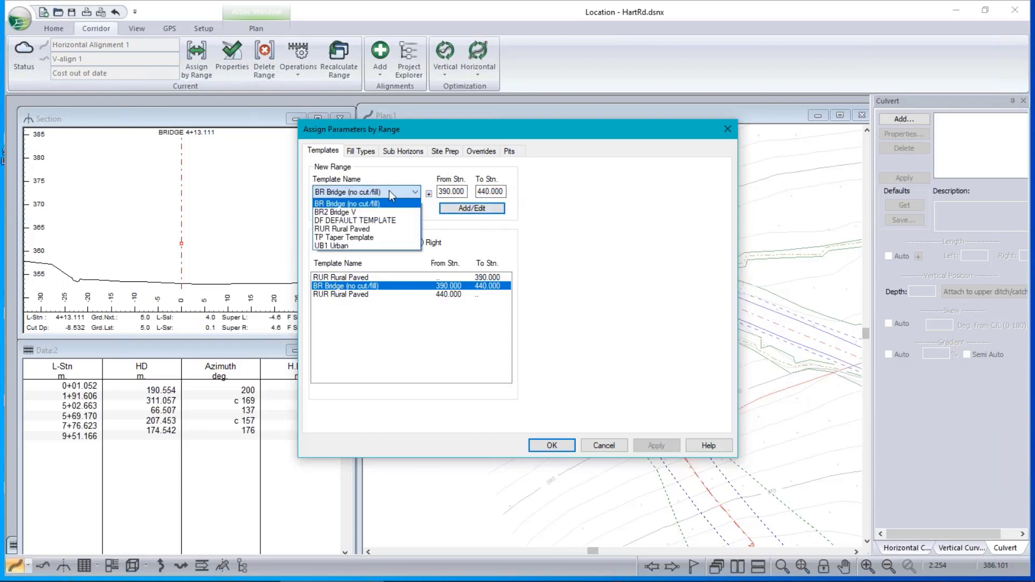
{"action": "left_click", "coordinate": [330, 212]}
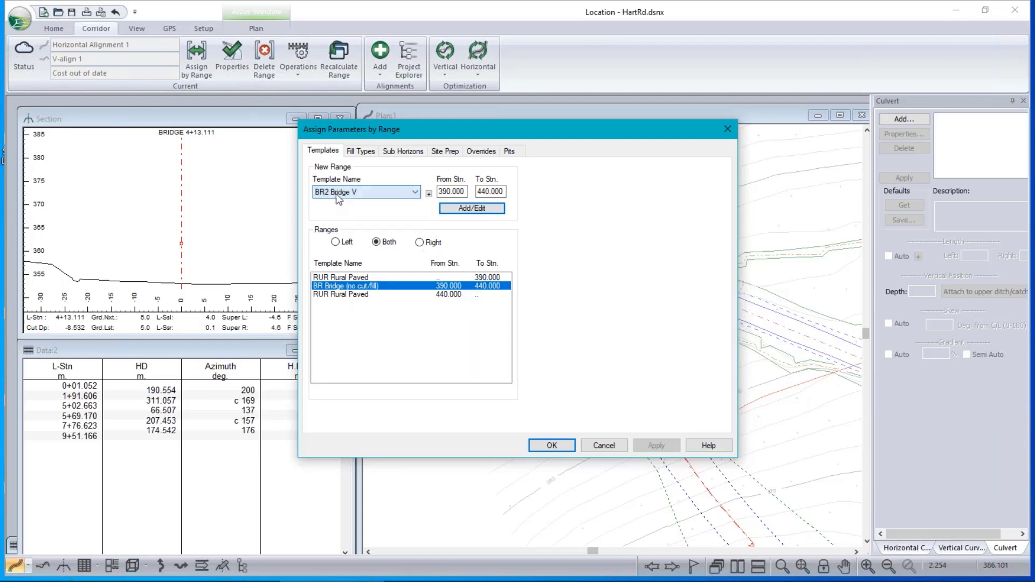
{"action": "left_click", "coordinate": [491, 214]}
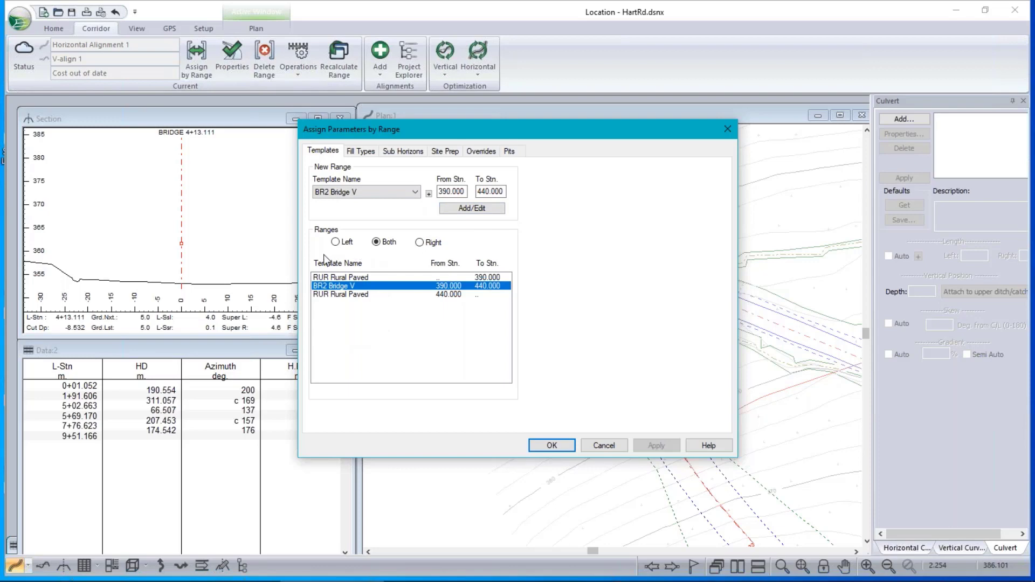
{"action": "left_click", "coordinate": [552, 447]}
{"action": "left_click", "coordinate": [533, 340]}
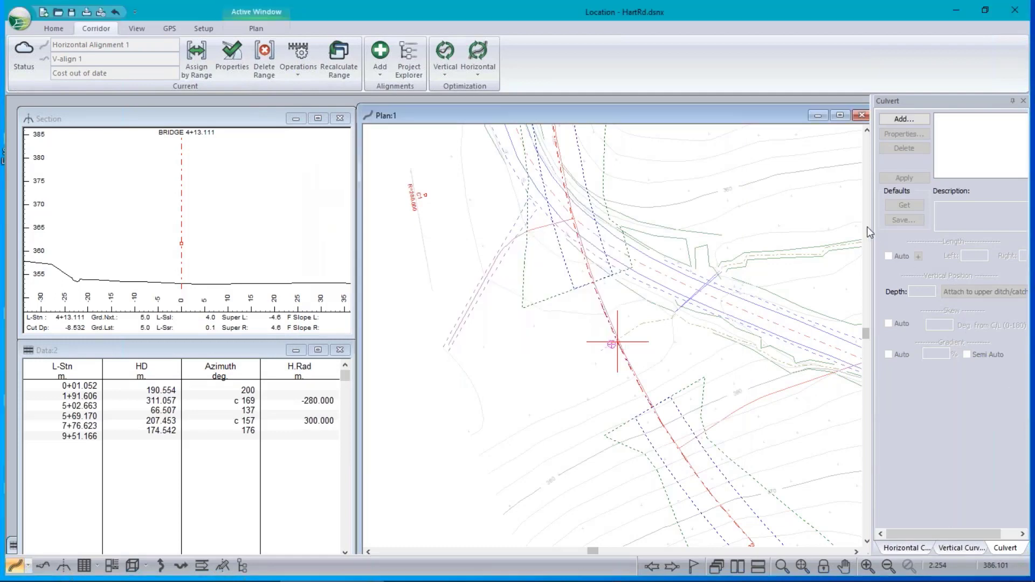
{"action": "scroll", "coordinate": [191, 265], "scroll_direction": "up", "scroll_amount": 5}
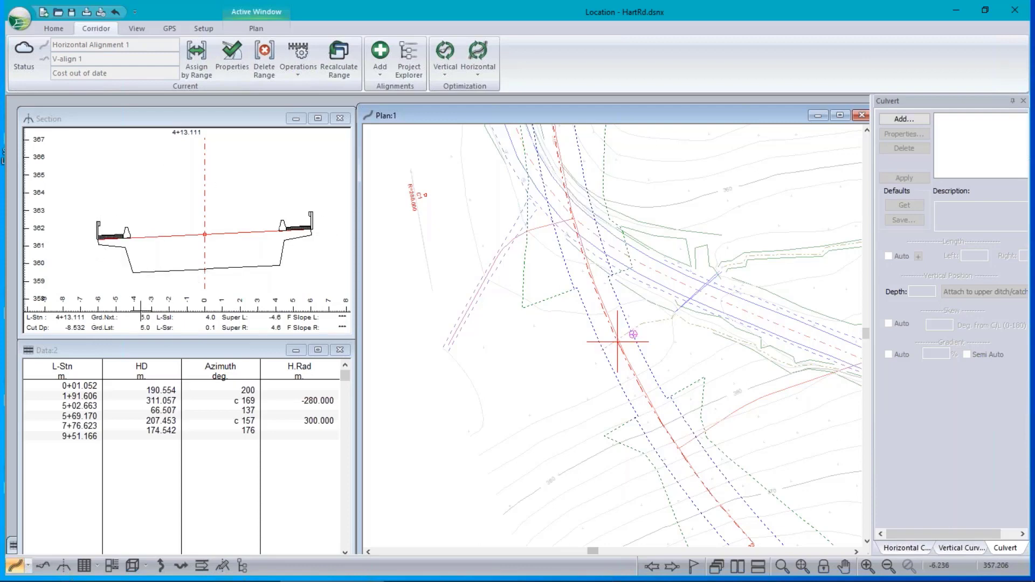
Step: Check the road's height above ground around station 4+13.111 in the profile, and return to the plan view
{"action": "mouse_move", "coordinate": [272, 250]}
{"action": "left_click", "coordinate": [42, 565]}
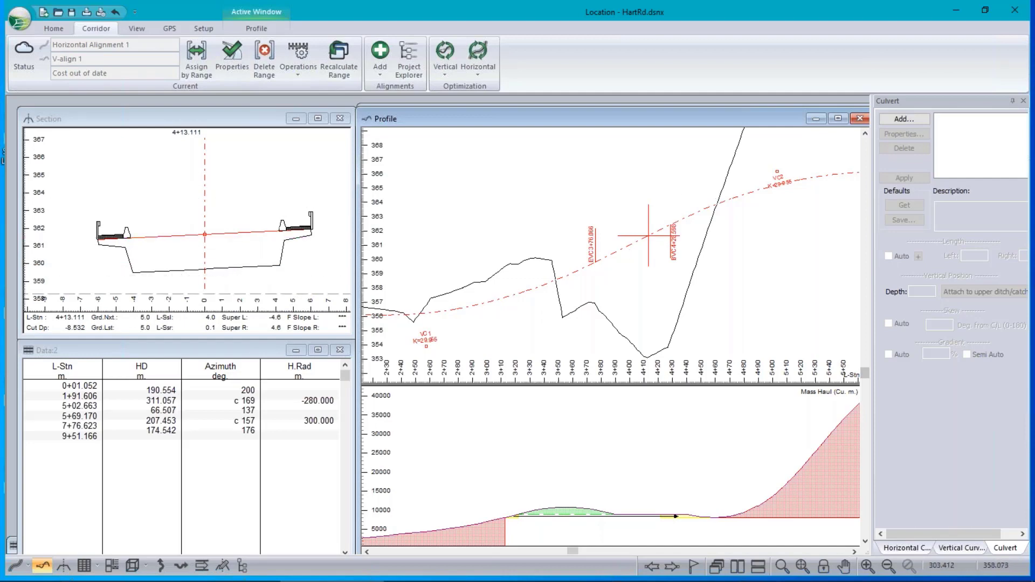
{"action": "left_click", "coordinate": [15, 565]}
{"action": "mouse_move", "coordinate": [790, 306]}
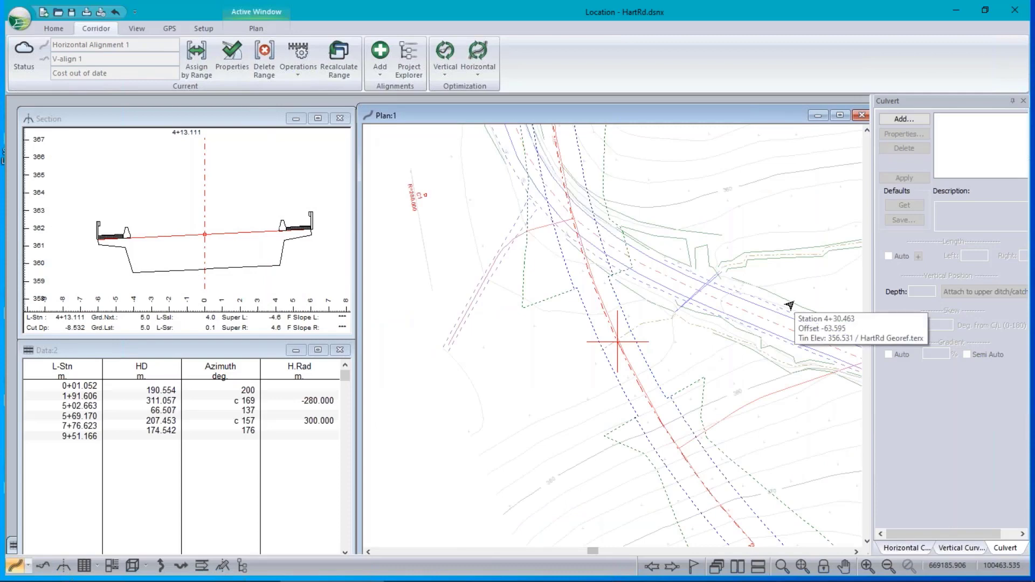
Step: Turn on hatching of all fill areas in the section view at station 4+13.111
{"action": "left_click", "coordinate": [231, 269]}
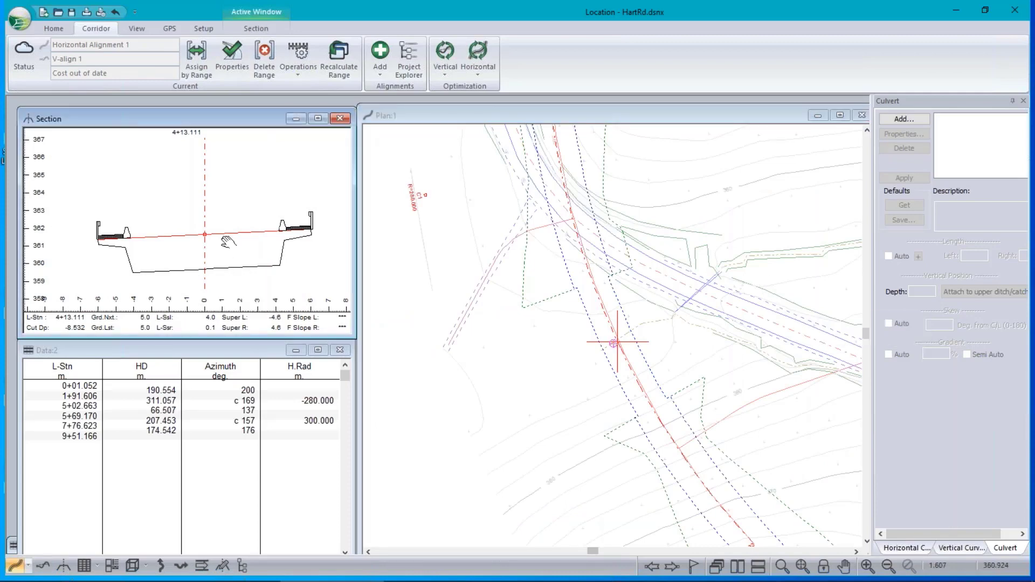
{"action": "scroll", "coordinate": [216, 233], "scroll_direction": "down", "scroll_amount": 2}
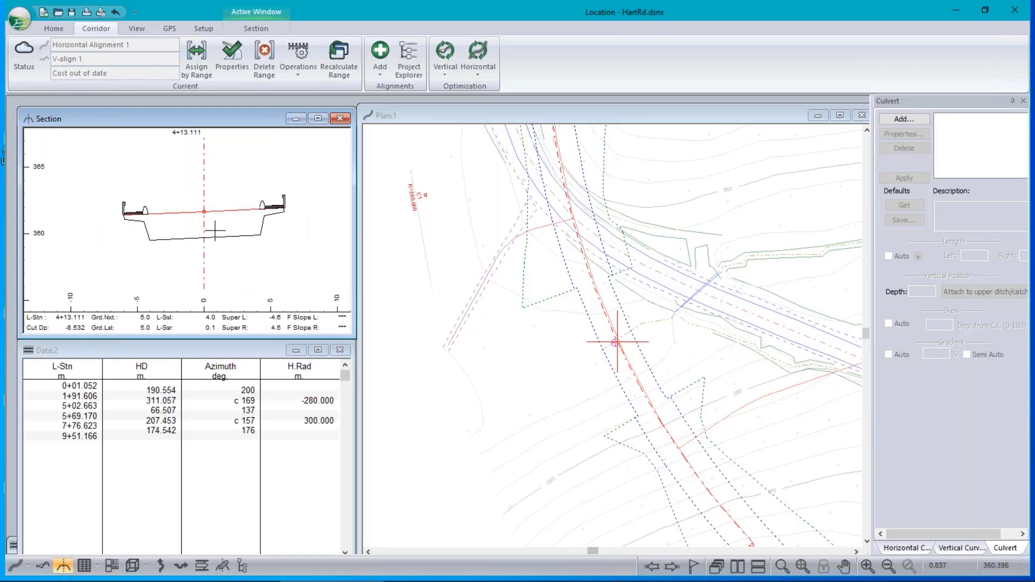
{"action": "scroll", "coordinate": [216, 233], "scroll_direction": "down", "scroll_amount": 1}
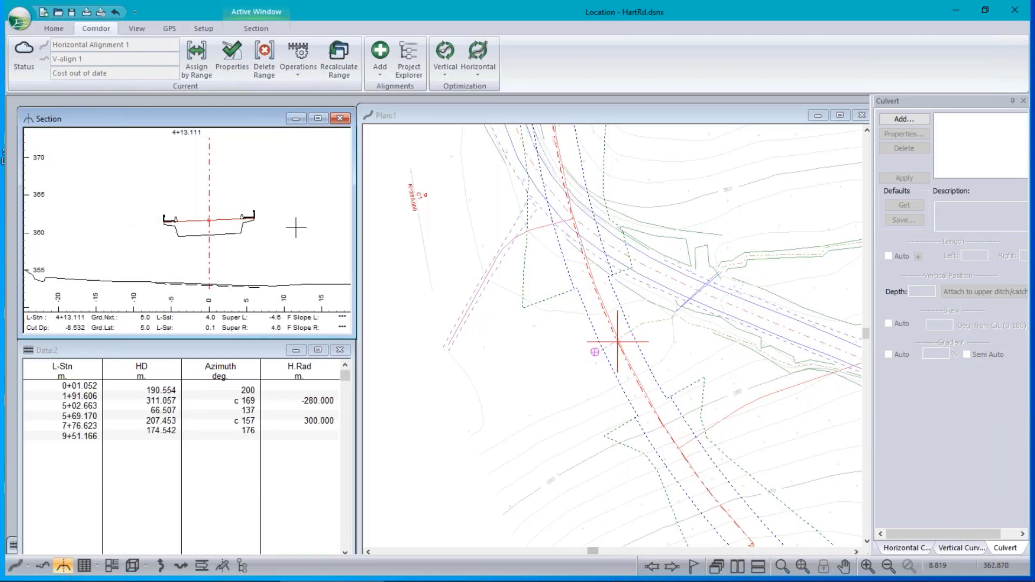
{"action": "right_click", "coordinate": [283, 262]}
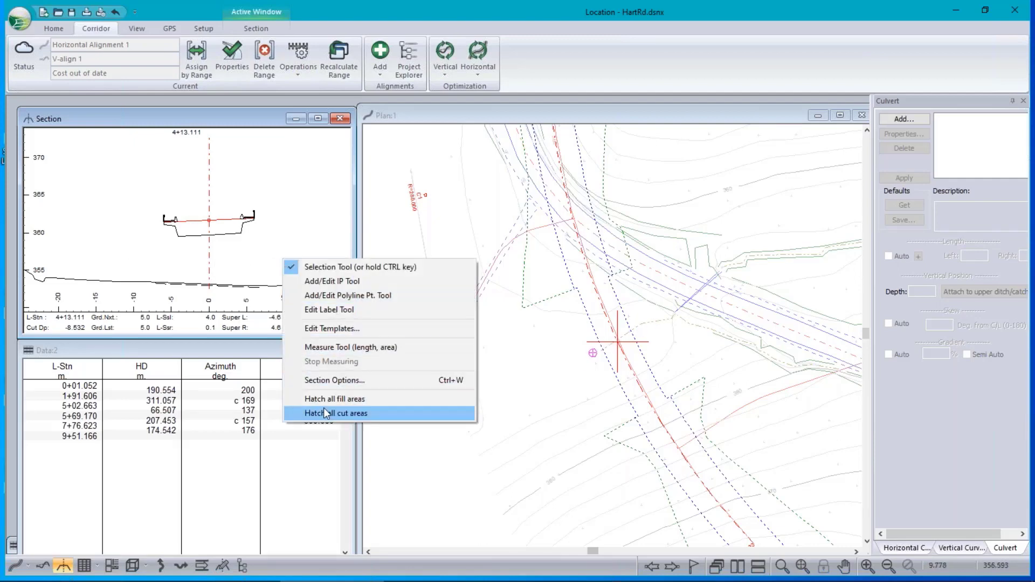
{"action": "left_click", "coordinate": [338, 399]}
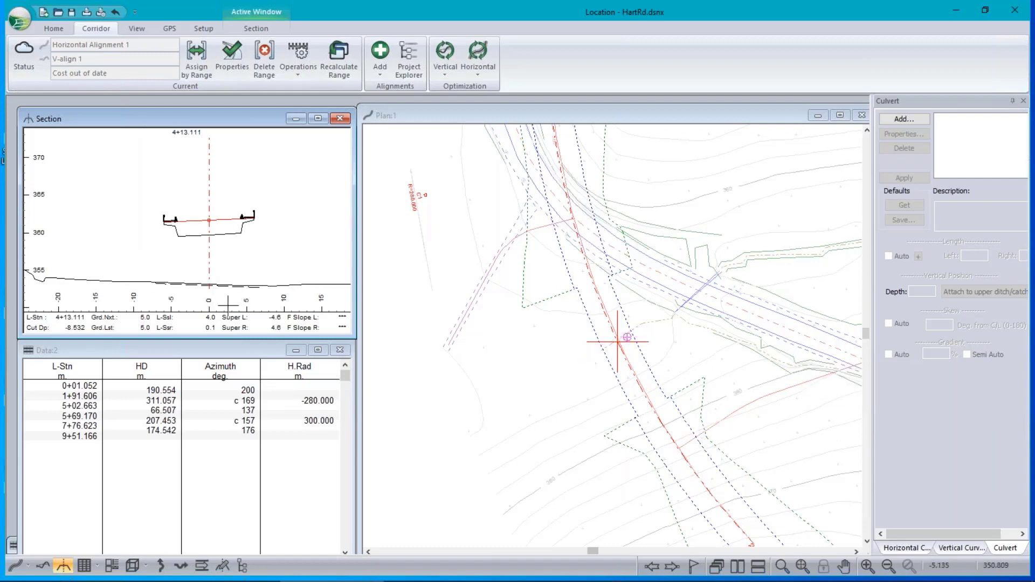
{"action": "scroll", "coordinate": [225, 284], "scroll_direction": "up", "scroll_amount": 1}
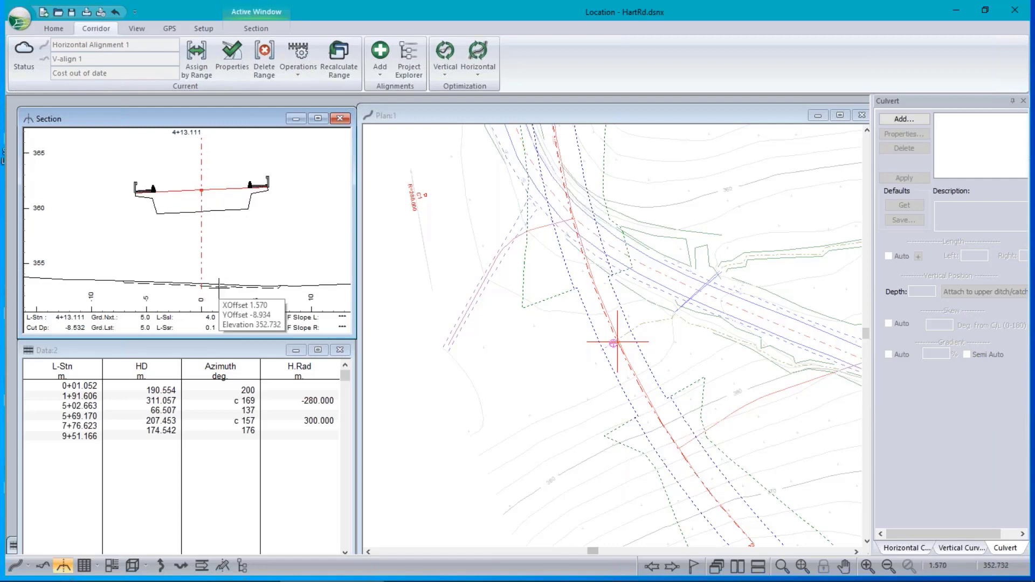
{"action": "scroll", "coordinate": [222, 284], "scroll_direction": "down", "scroll_amount": 1}
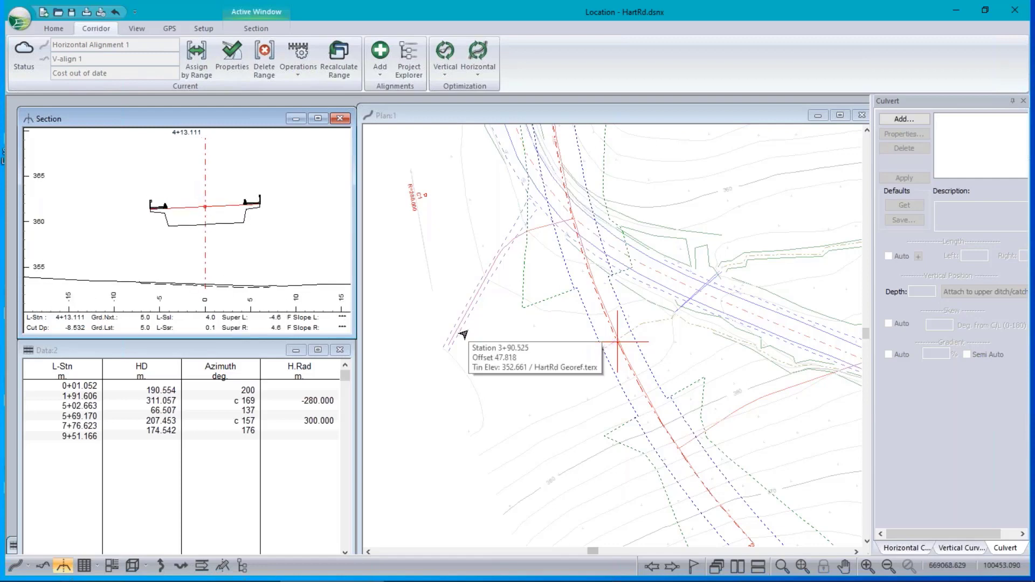
Step: Disable clearing and stripping in the properties of the BR2 Bridge V template, keeping volumes included, and apply the template edits
{"action": "right_click", "coordinate": [213, 237]}
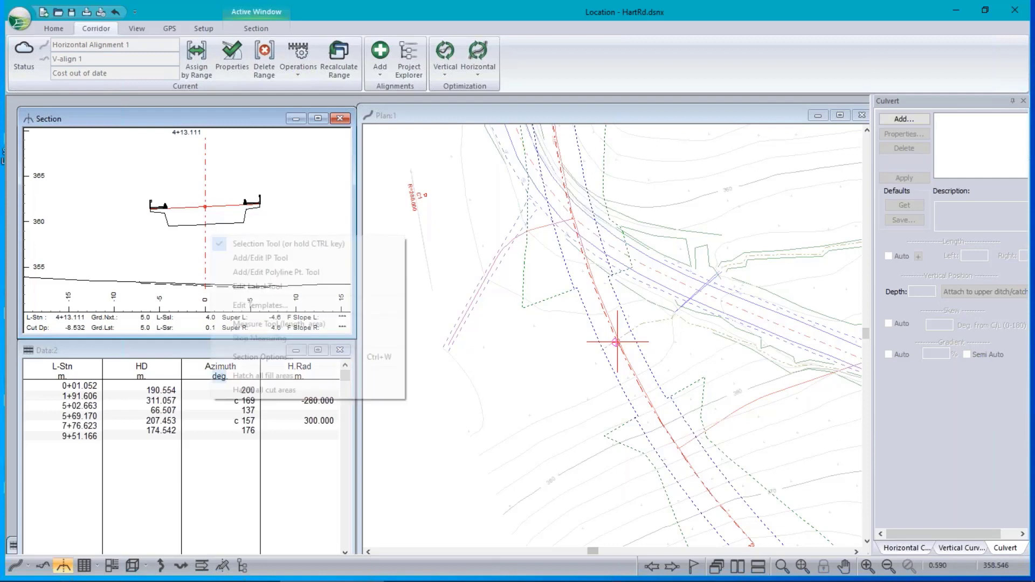
{"action": "left_click", "coordinate": [249, 304]}
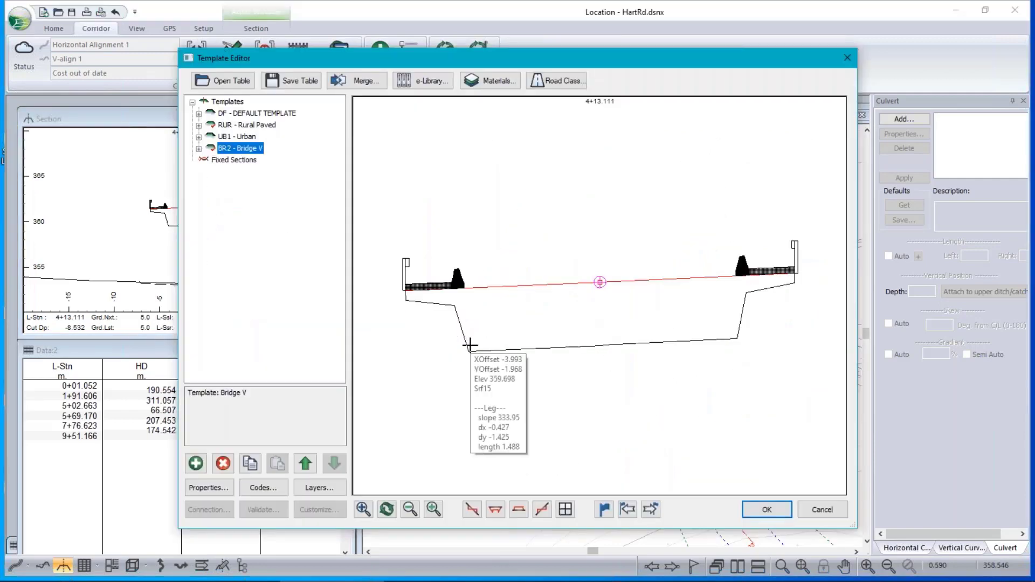
{"action": "right_click", "coordinate": [246, 153]}
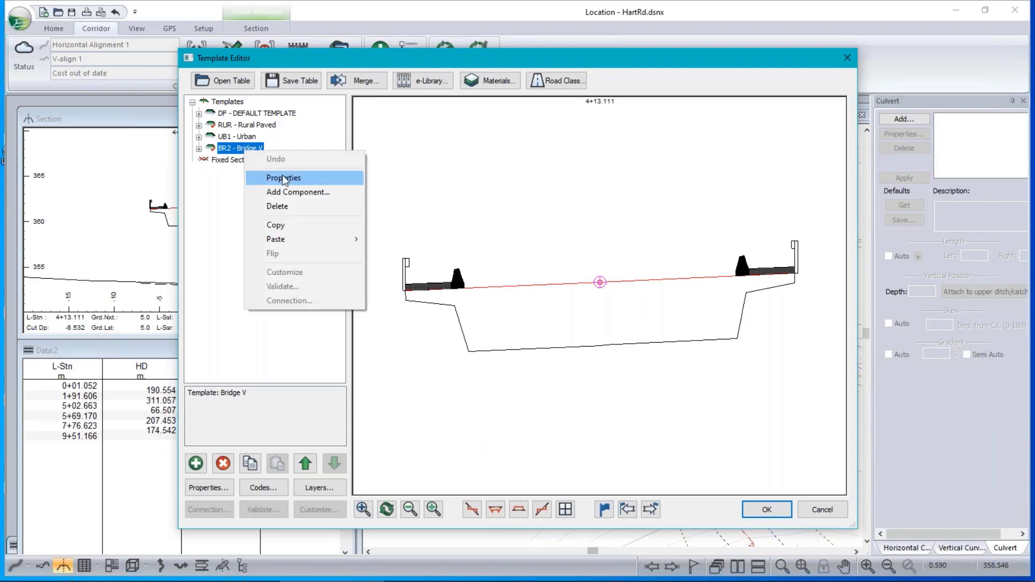
{"action": "left_click", "coordinate": [285, 176]}
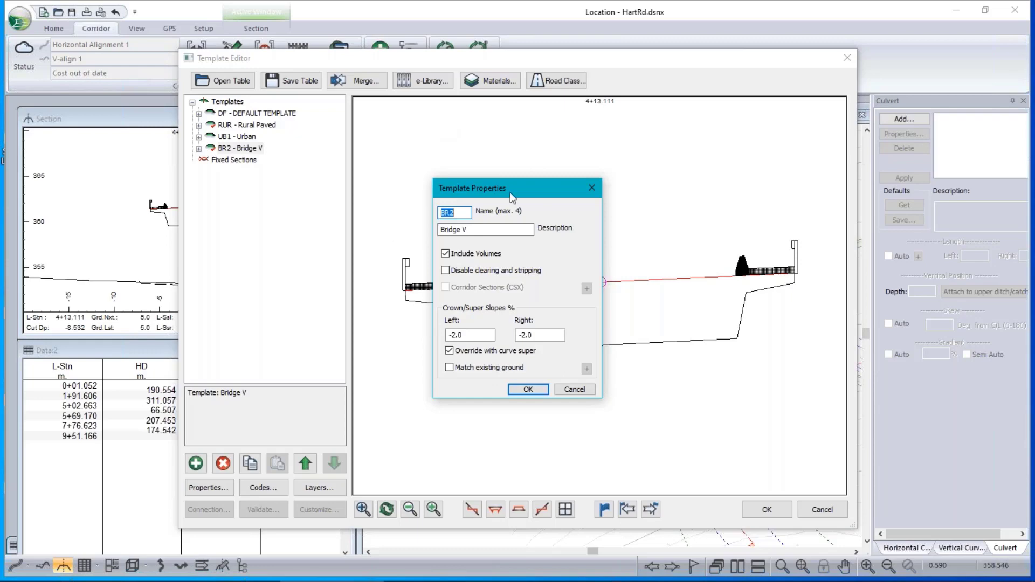
{"action": "key", "text": "Tab"}
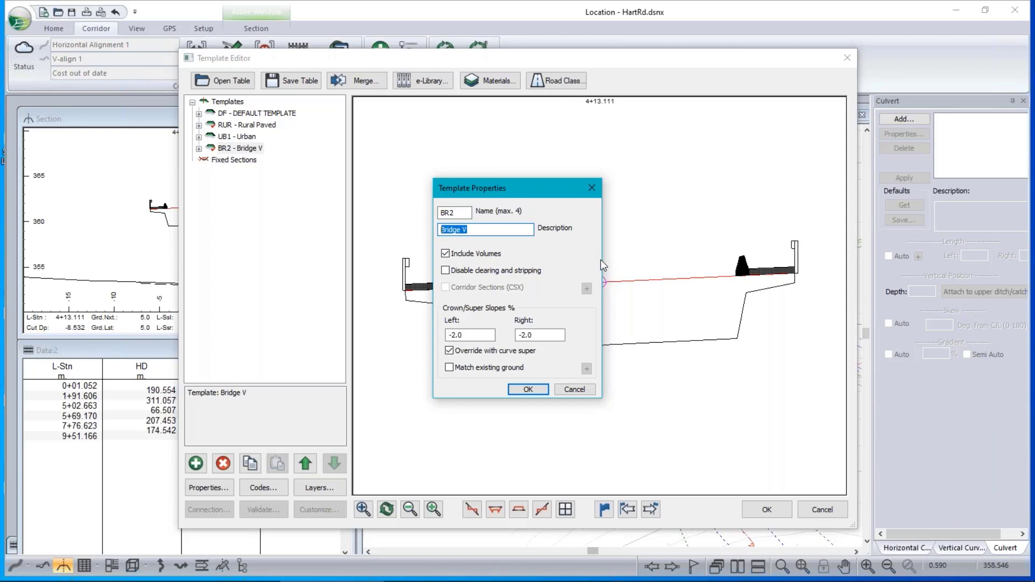
{"action": "left_click_drag", "start_coordinate": [546, 187], "coordinate": [304, 192]}
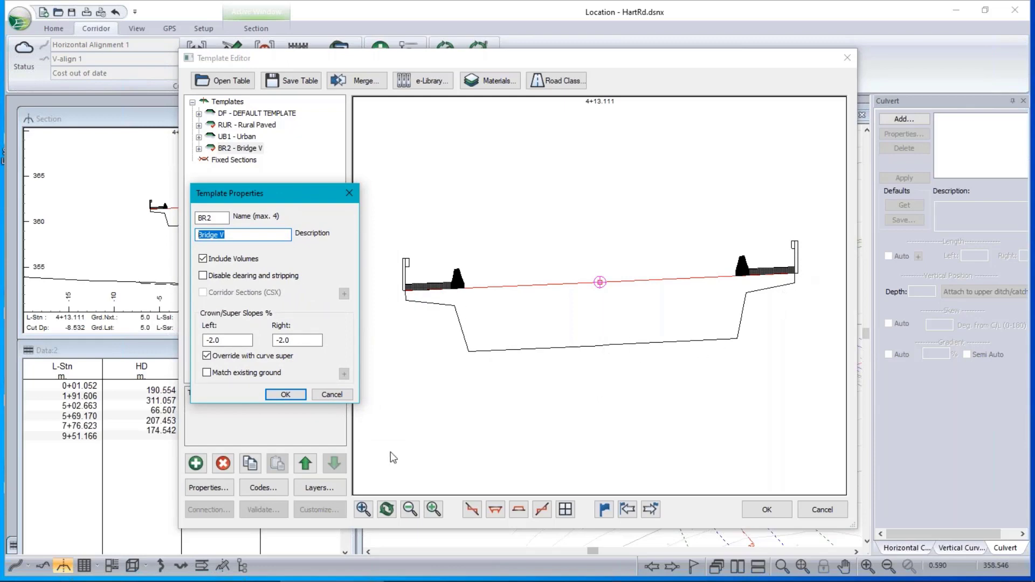
{"action": "left_click", "coordinate": [203, 259]}
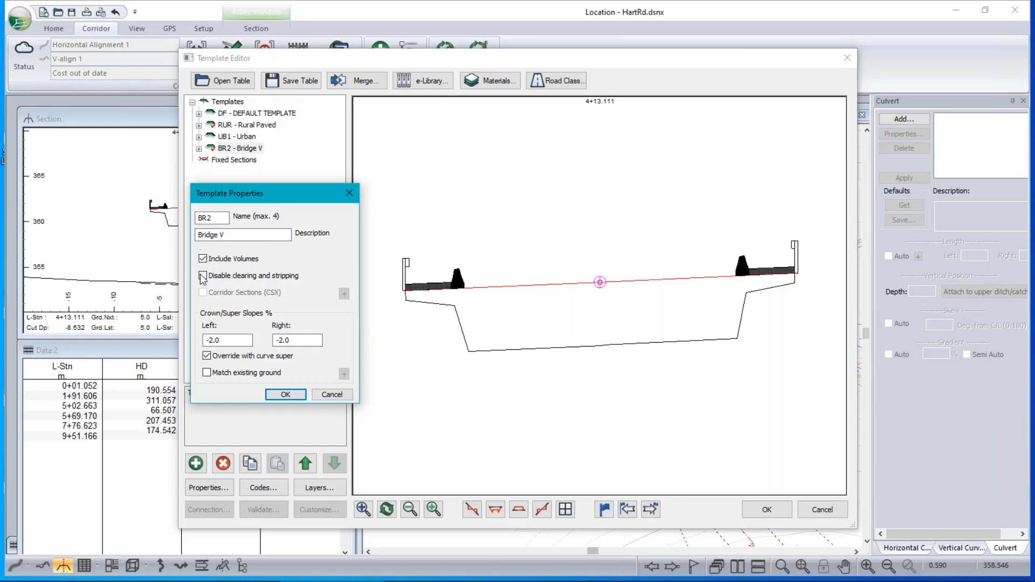
{"action": "left_click", "coordinate": [204, 275]}
{"action": "left_click", "coordinate": [285, 395]}
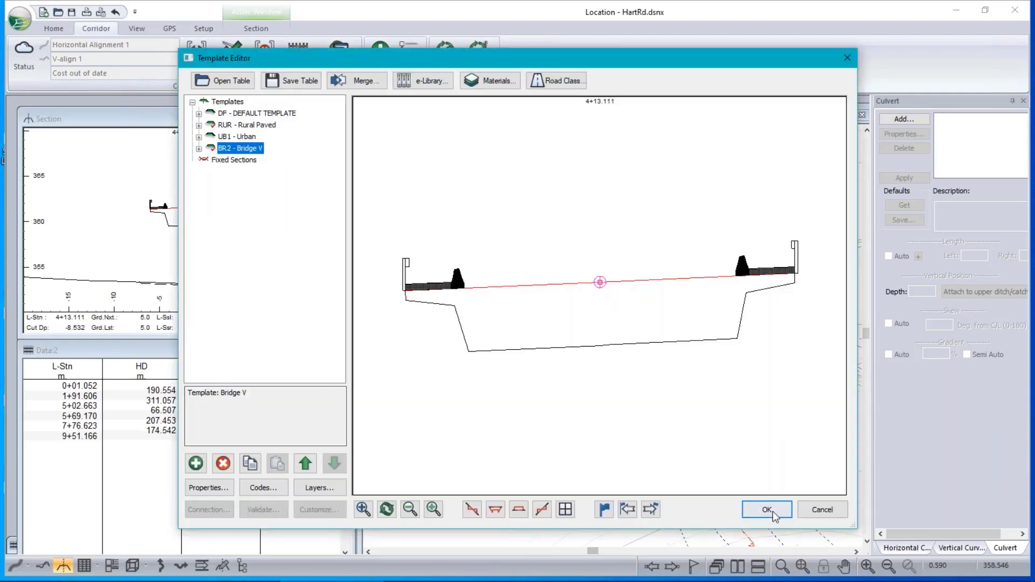
{"action": "left_click", "coordinate": [766, 509]}
{"action": "left_click", "coordinate": [513, 341]}
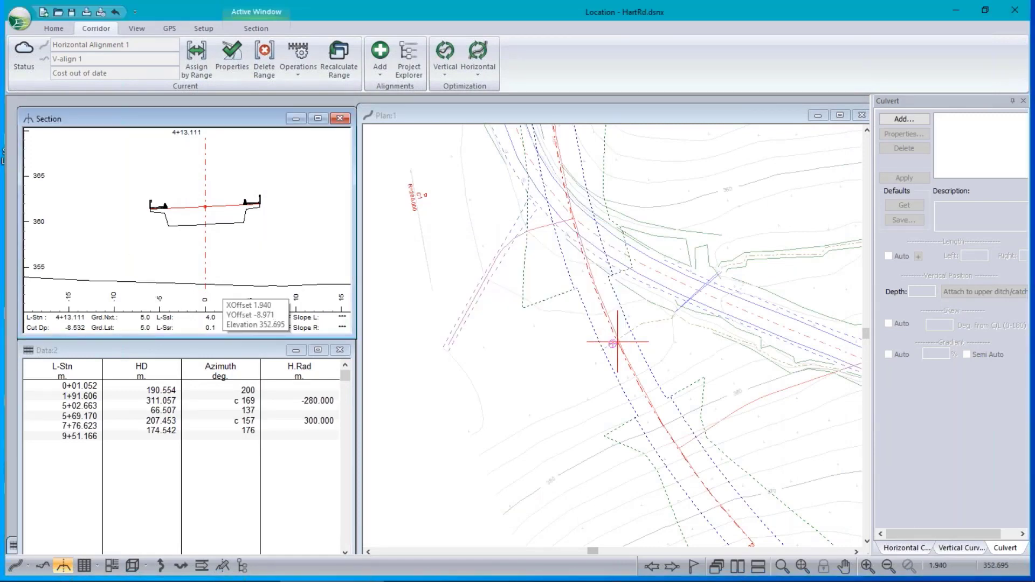
Step: Make station 4+52.399 just beyond the bridge current and examine the fill slopes and stripping in its section
{"action": "left_click", "coordinate": [671, 438]}
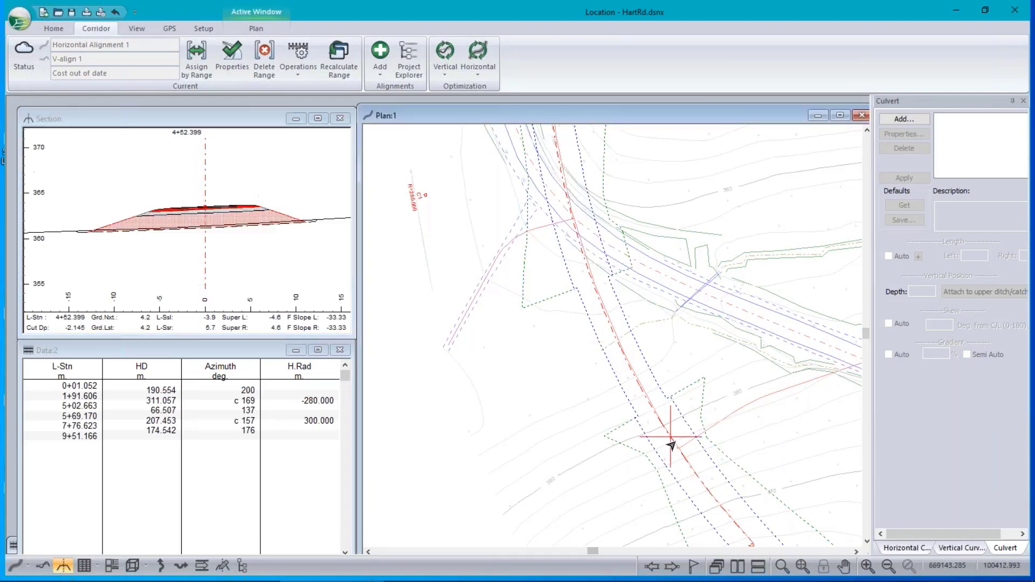
{"action": "scroll", "coordinate": [117, 232], "scroll_direction": "up", "scroll_amount": 4}
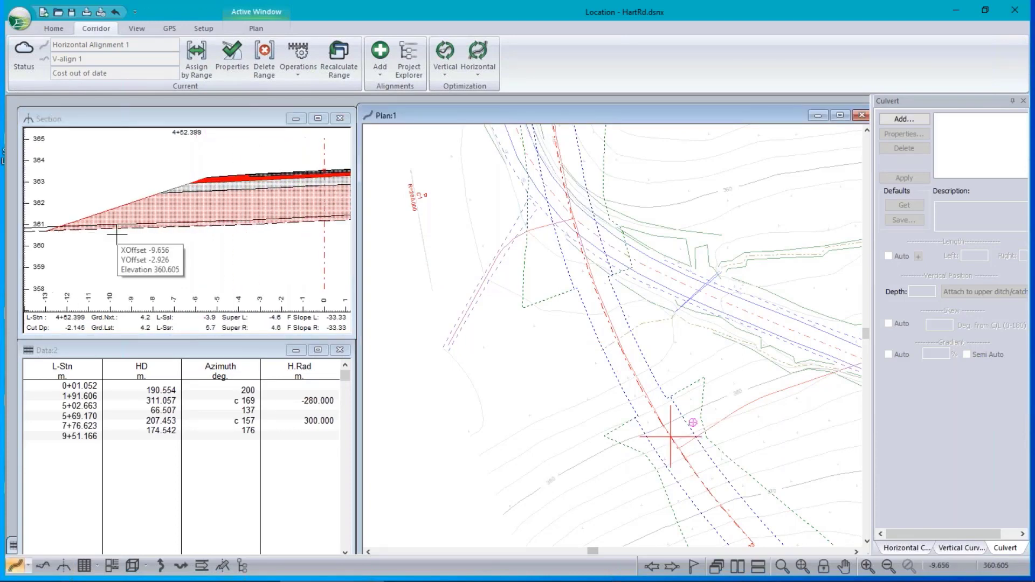
{"action": "left_click", "coordinate": [118, 232]}
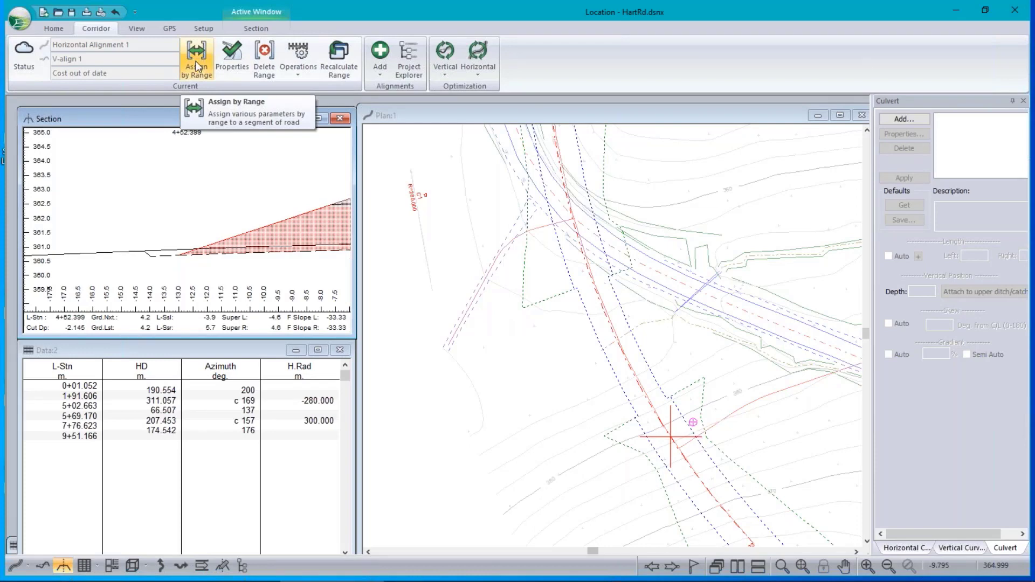
{"action": "scroll", "coordinate": [271, 194], "scroll_direction": "down", "scroll_amount": 3}
{"action": "middle_click_drag", "start_coordinate": [298, 202], "coordinate": [172, 218]}
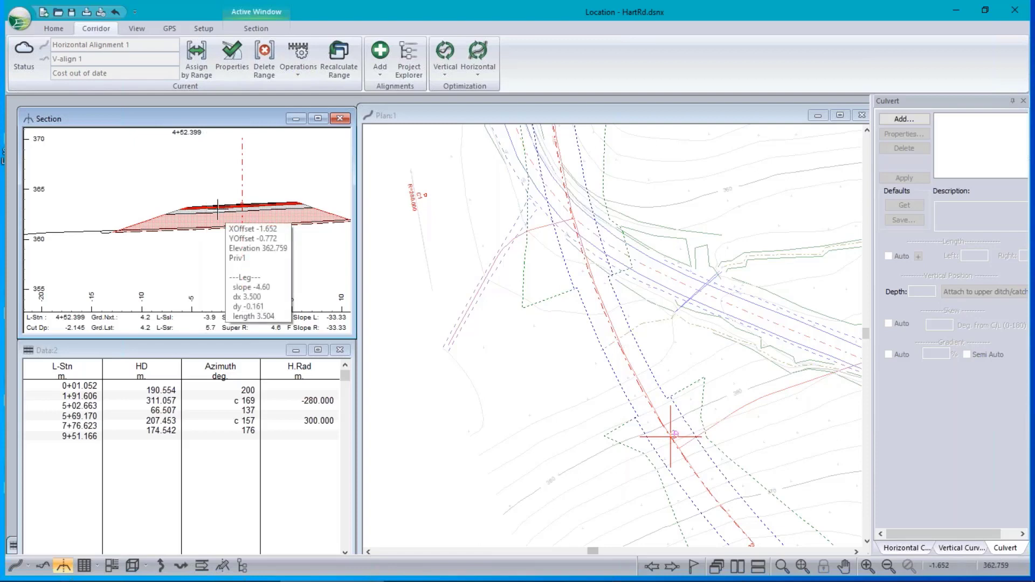
Step: Open the template editor on the RUR Rural Paved template and raise the road centreline in the preview to test a larger fill
{"action": "right_click", "coordinate": [173, 193]}
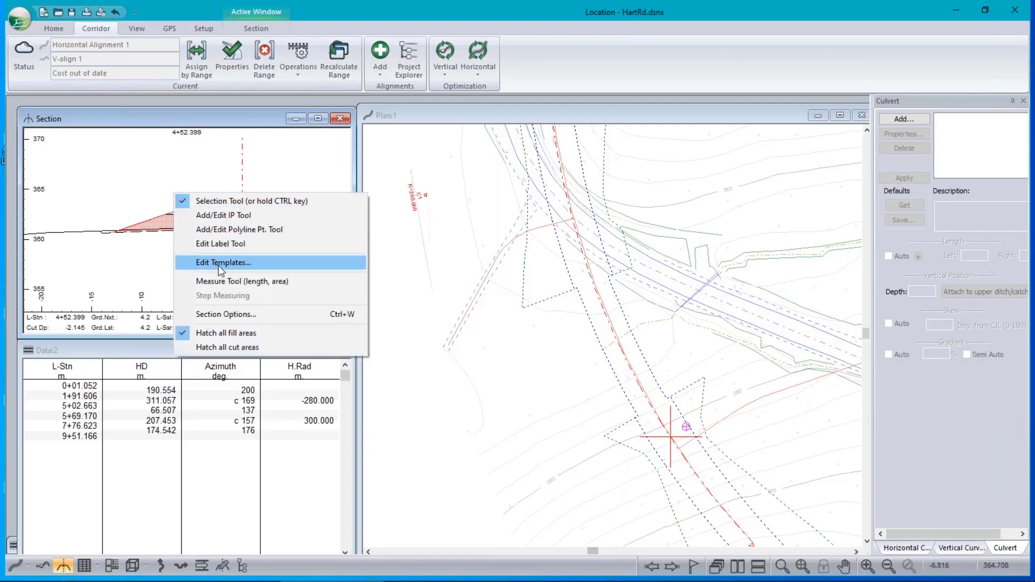
{"action": "left_click", "coordinate": [218, 263]}
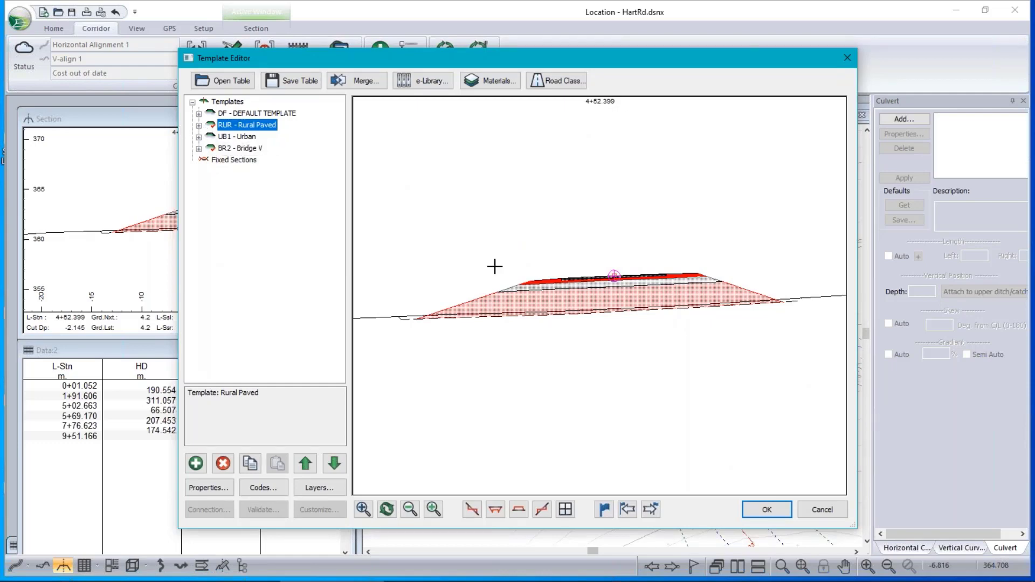
{"action": "left_click_drag", "start_coordinate": [616, 70], "coordinate": [601, 428]}
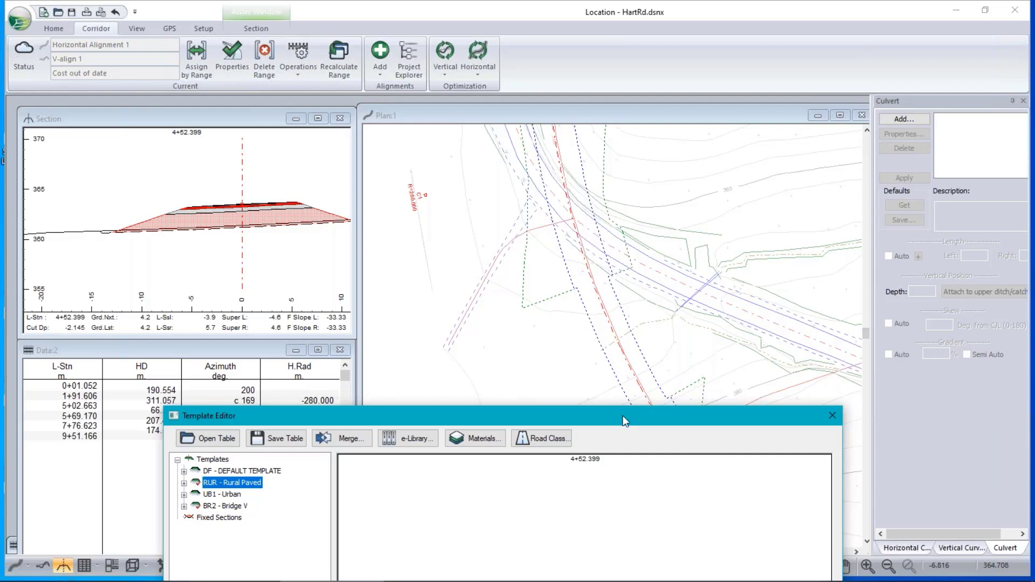
{"action": "left_click_drag", "start_coordinate": [504, 422], "coordinate": [482, 130]}
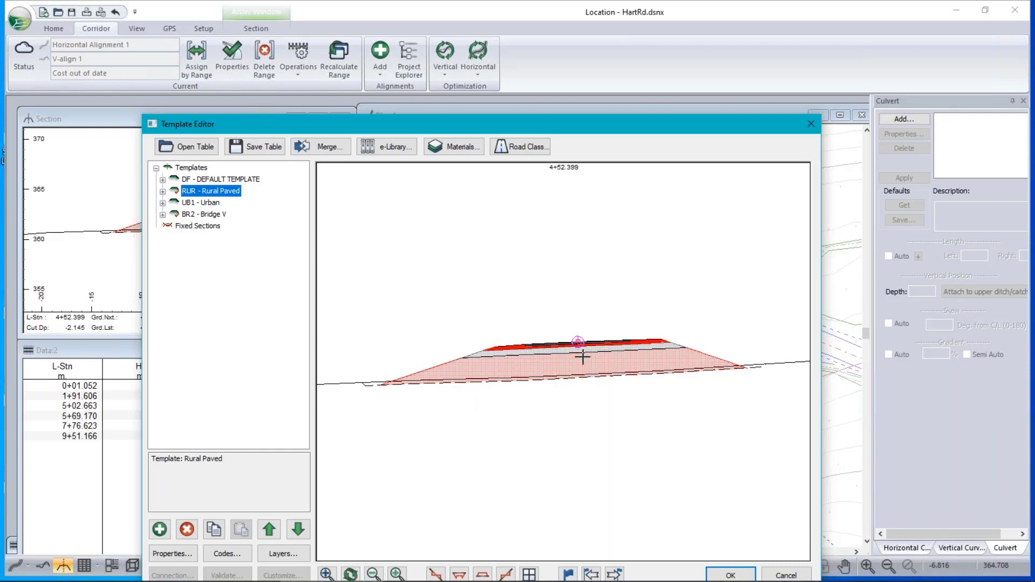
{"action": "left_click_drag", "start_coordinate": [578, 342], "coordinate": [589, 302]}
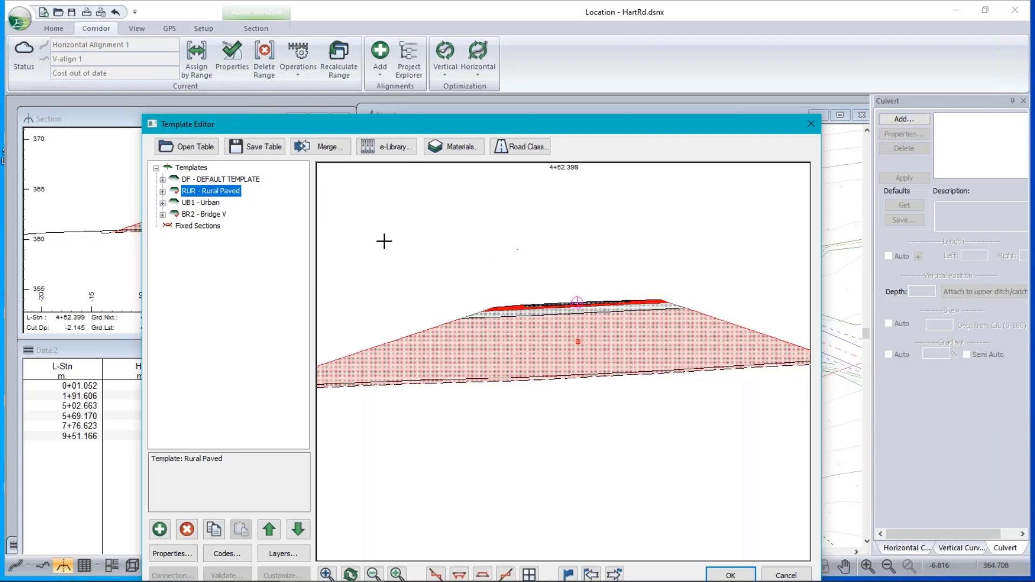
Step: Copy the RUR Rural Paved template, paste it as a new template and place it directly after the original in the template list
{"action": "right_click", "coordinate": [214, 194]}
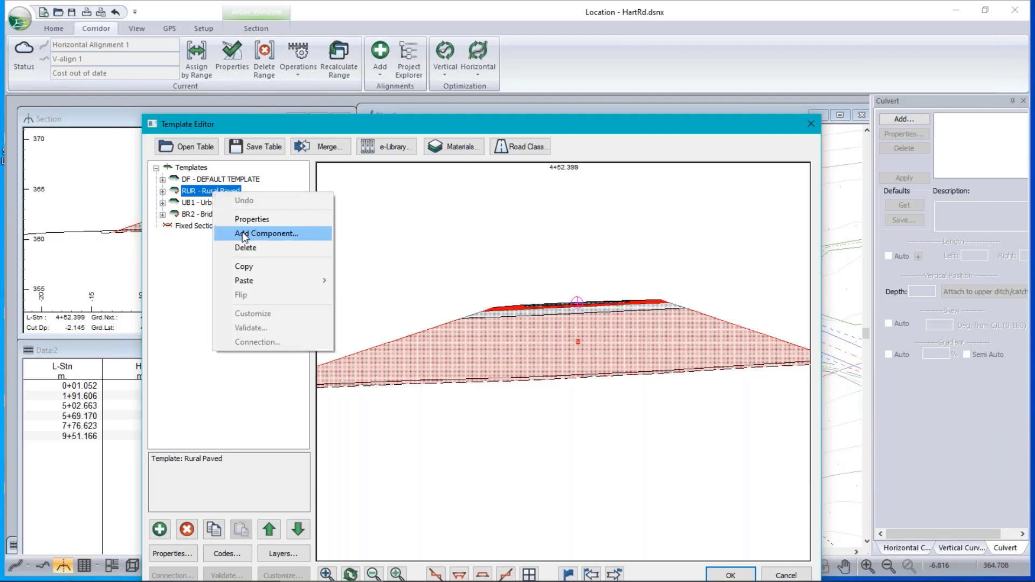
{"action": "left_click", "coordinate": [251, 266]}
{"action": "right_click", "coordinate": [216, 192]}
{"action": "mouse_move", "coordinate": [245, 278]}
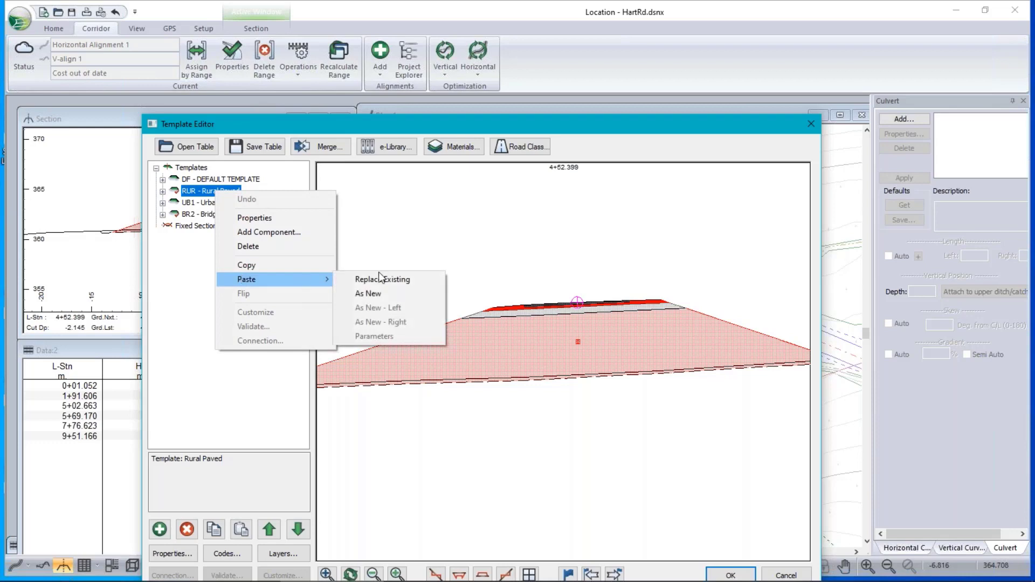
{"action": "left_click", "coordinate": [377, 293]}
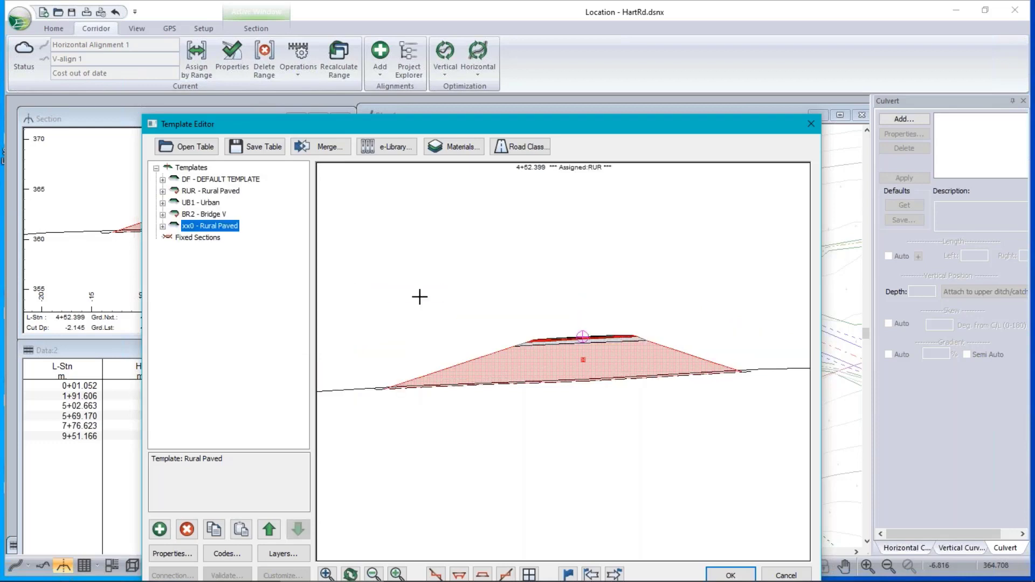
{"action": "left_click", "coordinate": [269, 529]}
{"action": "left_click", "coordinate": [269, 529]}
{"action": "left_click", "coordinate": [269, 529]}
{"action": "left_click", "coordinate": [296, 531]}
Step: Name the copied template RUR2 with the description "Rural Paved - large fill" and expand its list of components
{"action": "right_click", "coordinate": [210, 208]}
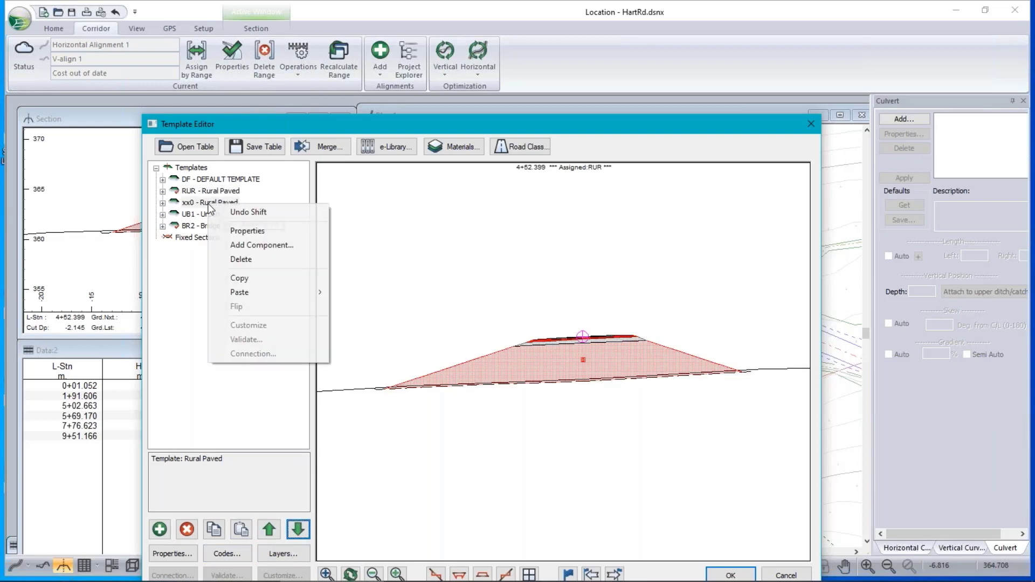
{"action": "left_click", "coordinate": [260, 231]}
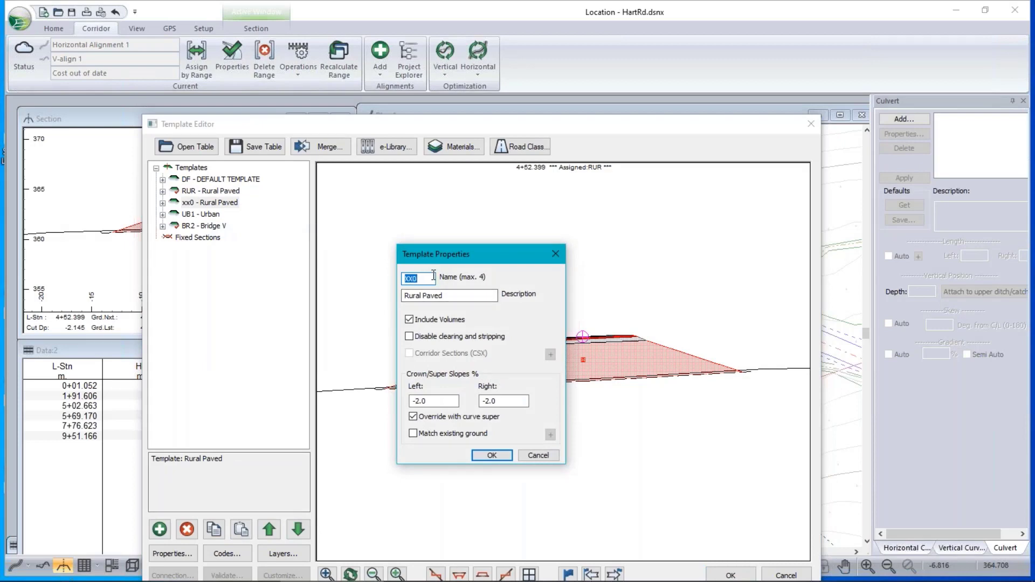
{"action": "type", "text": "RUR2"}
{"action": "key", "text": "Tab"}
{"action": "left_click", "coordinate": [463, 296]}
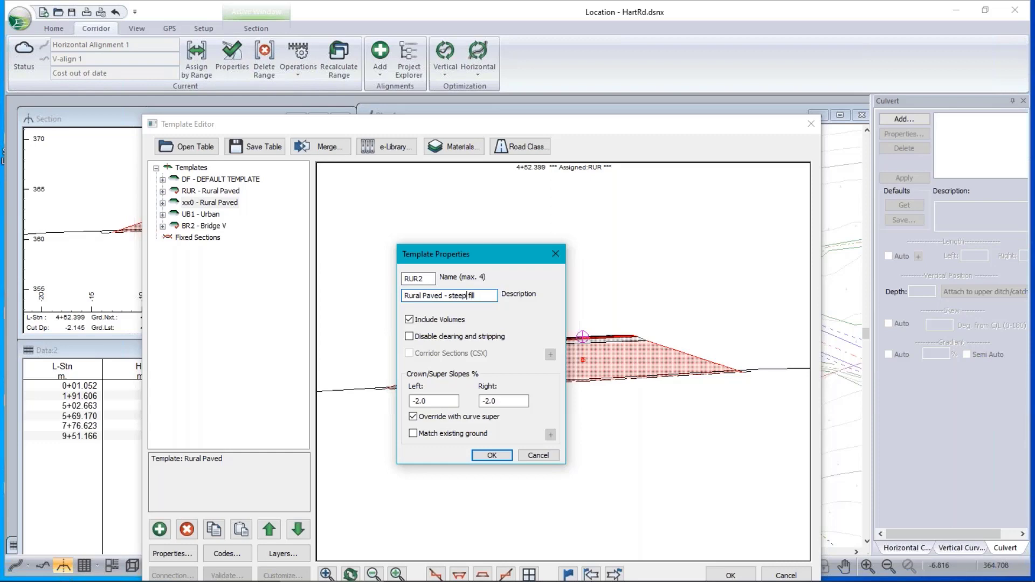
{"action": "key", "text": "BackSpace"}
{"action": "key", "text": "BackSpace"}
{"action": "key", "text": "BackSpace"}
{"action": "key", "text": "BackSpace"}
{"action": "key", "text": "BackSpace"}
{"action": "key", "text": "BackSpace"}
{"action": "type", "text": "large"}
{"action": "left_click", "coordinate": [491, 455]}
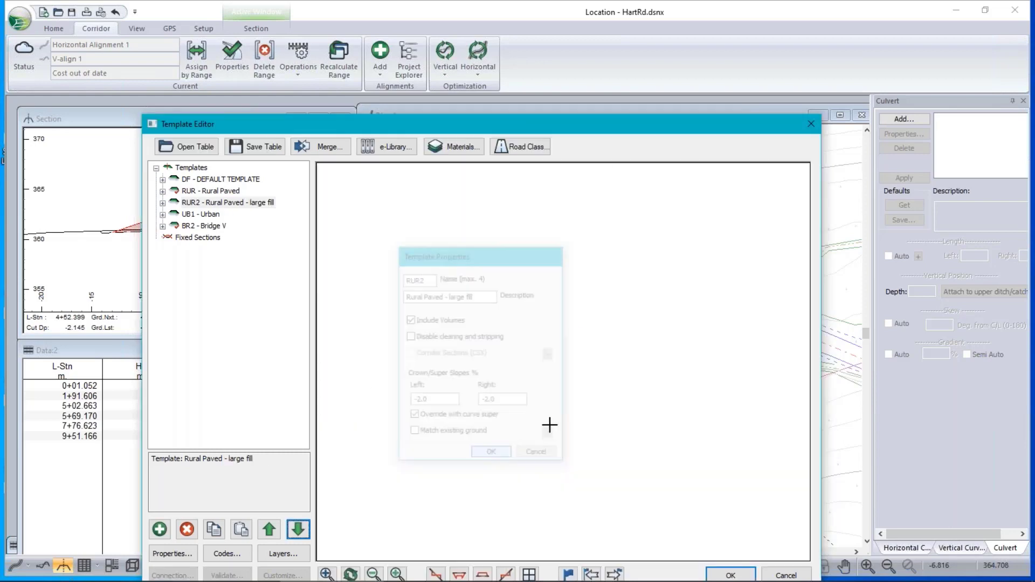
{"action": "left_click", "coordinate": [163, 203]}
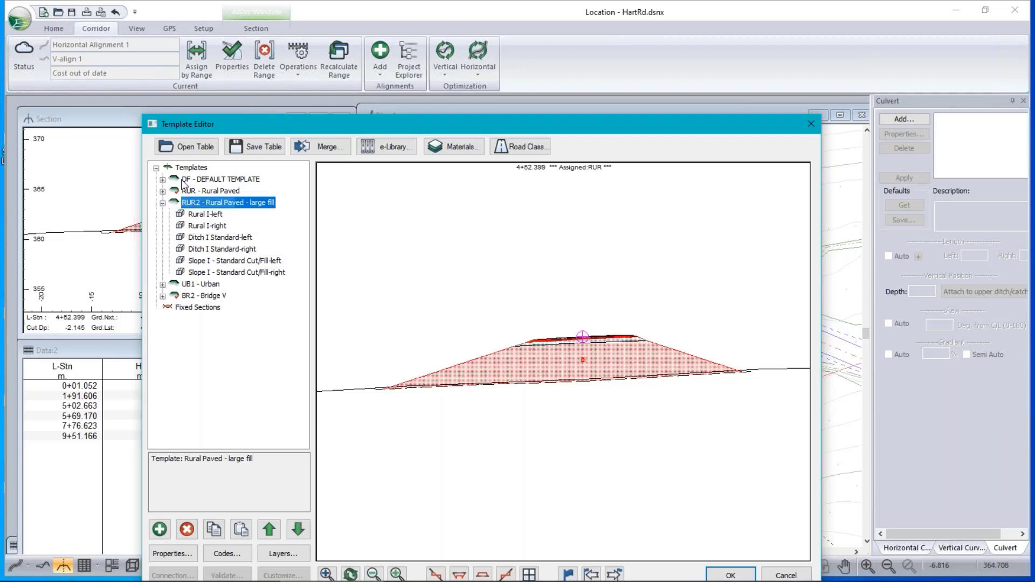
Step: Highlight each component of the RUR2 template in turn to see which part of the section it draws
{"action": "left_click", "coordinate": [207, 214]}
{"action": "left_click", "coordinate": [212, 226]}
{"action": "left_click", "coordinate": [217, 238]}
{"action": "left_click", "coordinate": [218, 249]}
{"action": "left_click", "coordinate": [221, 261]}
{"action": "left_click", "coordinate": [223, 273]}
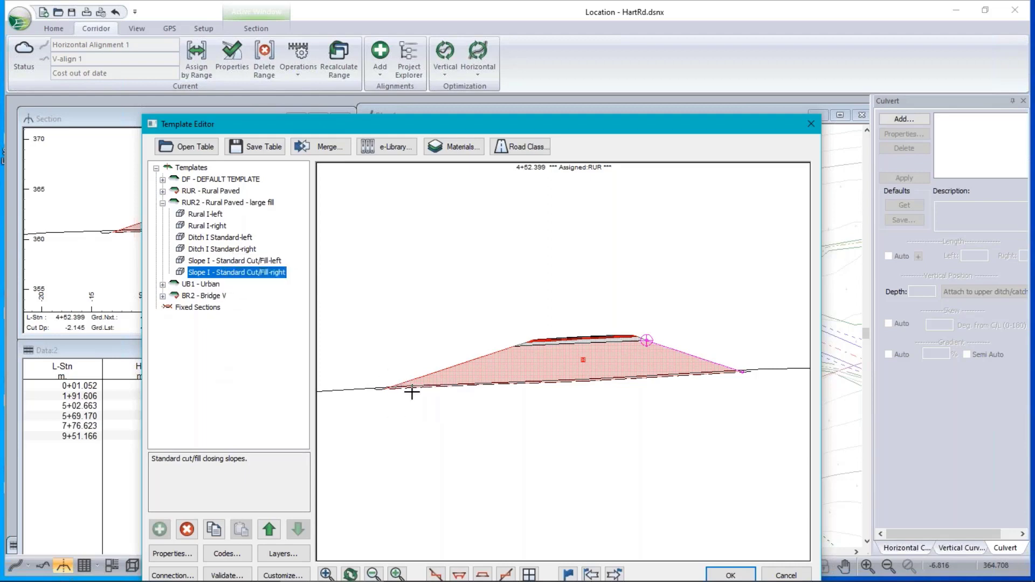
Step: Inspect the AcpWidth parameter in the properties of the Rural I-left component and close them without changes
{"action": "left_click", "coordinate": [205, 215]}
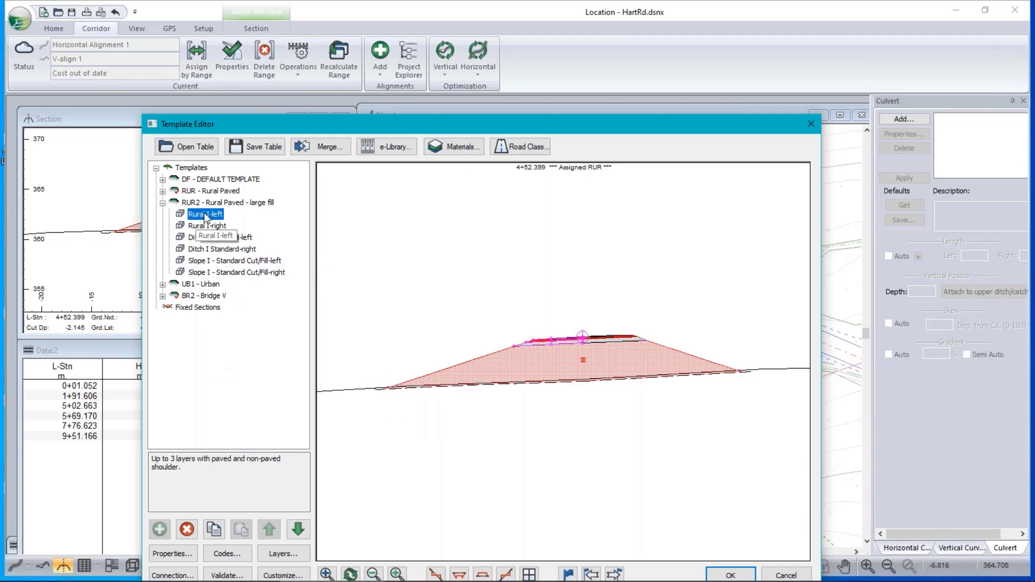
{"action": "double_click", "coordinate": [205, 215]}
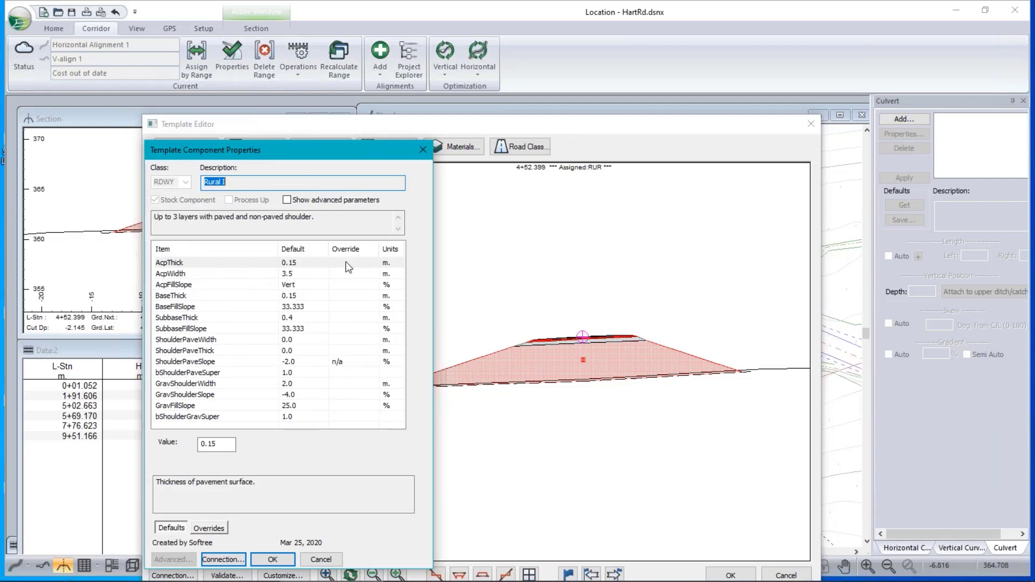
{"action": "left_click", "coordinate": [306, 274]}
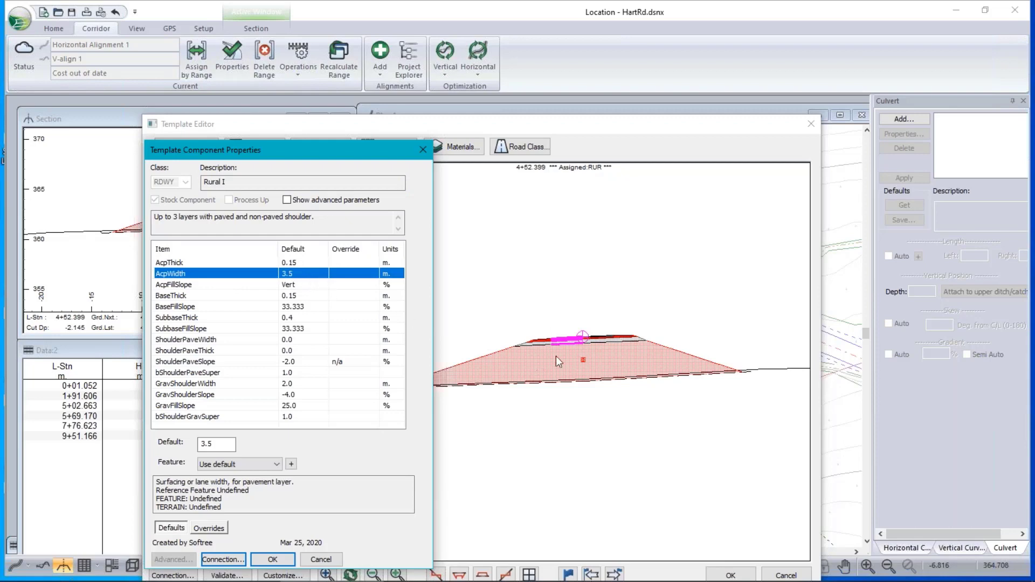
{"action": "left_click", "coordinate": [320, 560]}
Step: Examine the section's left edge up close, comparing the extents of the RUR2 roadway, ditch and slope components
{"action": "scroll", "coordinate": [616, 350], "scroll_direction": "up", "scroll_amount": 3}
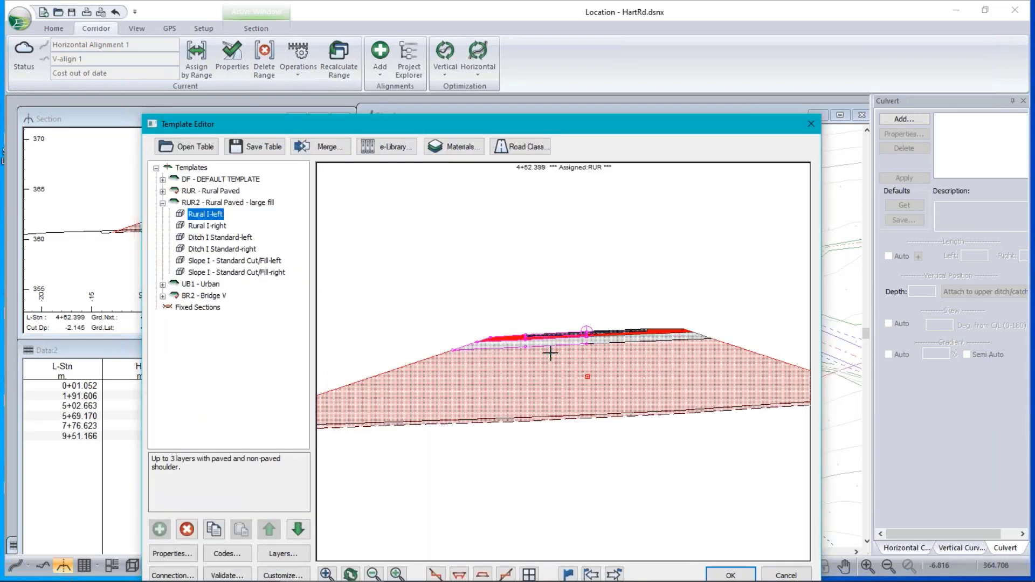
{"action": "scroll", "coordinate": [543, 357], "scroll_direction": "up", "scroll_amount": 1}
{"action": "middle_click_drag", "start_coordinate": [543, 357], "coordinate": [599, 313]}
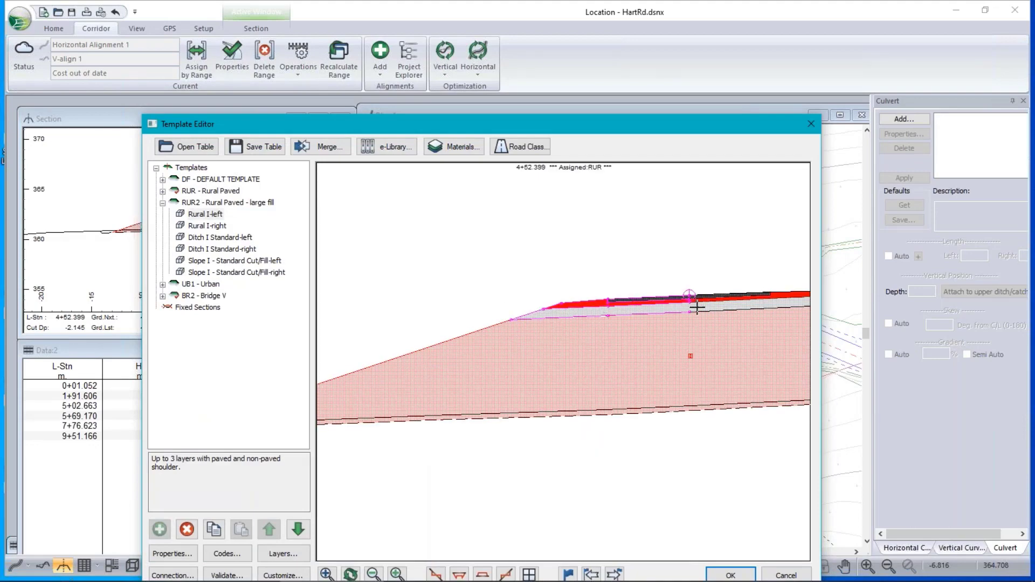
{"action": "scroll", "coordinate": [647, 305], "scroll_direction": "up", "scroll_amount": 3}
{"action": "left_click", "coordinate": [208, 216]}
{"action": "right_click", "coordinate": [210, 221]}
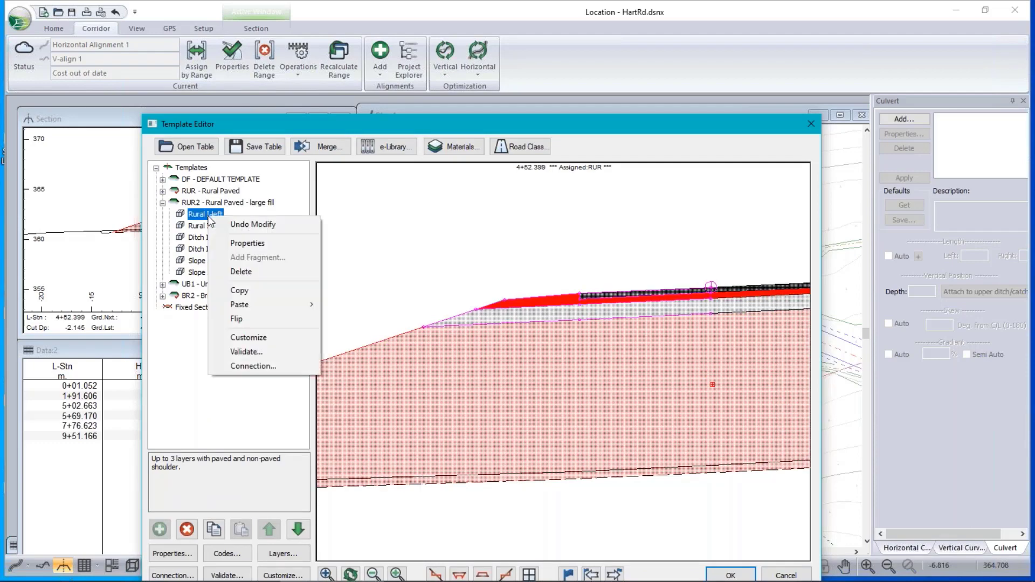
{"action": "left_click", "coordinate": [203, 226]}
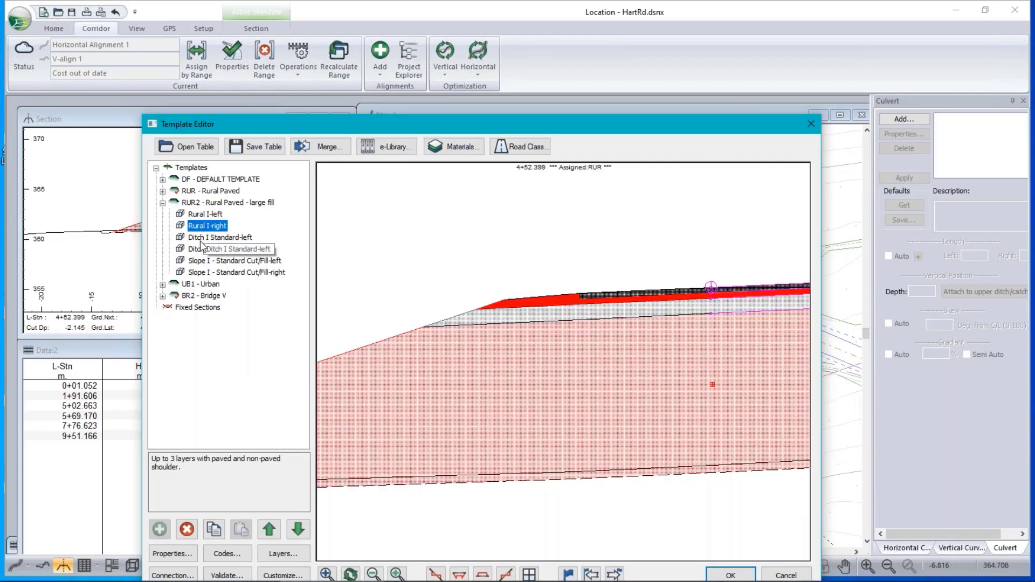
{"action": "left_click", "coordinate": [212, 262]}
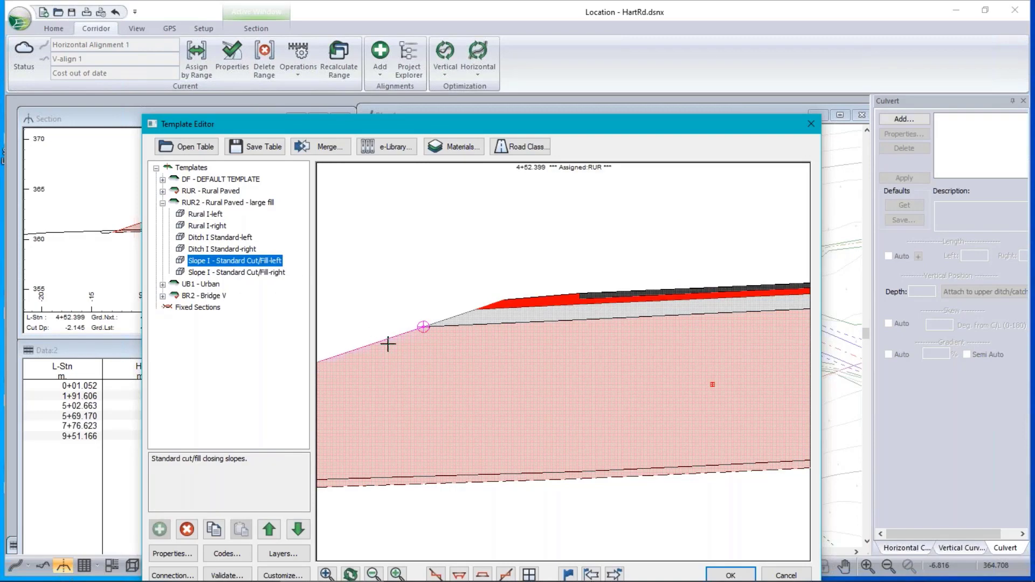
{"action": "left_click", "coordinate": [217, 238]}
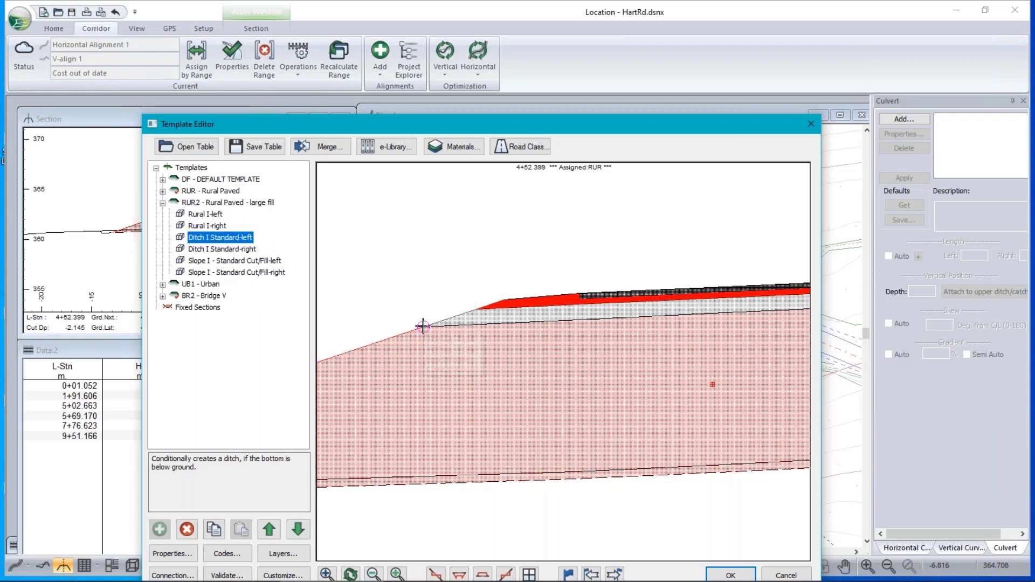
Step: Inspect the Rural I-left component's subbase leg and the point where the left fill slope connects
{"action": "mouse_move", "coordinate": [605, 312]}
{"action": "middle_mouse_down"}
{"action": "mouse_move", "coordinate": [591, 497]}
{"action": "mouse_move", "coordinate": [607, 275]}
{"action": "middle_mouse_up"}
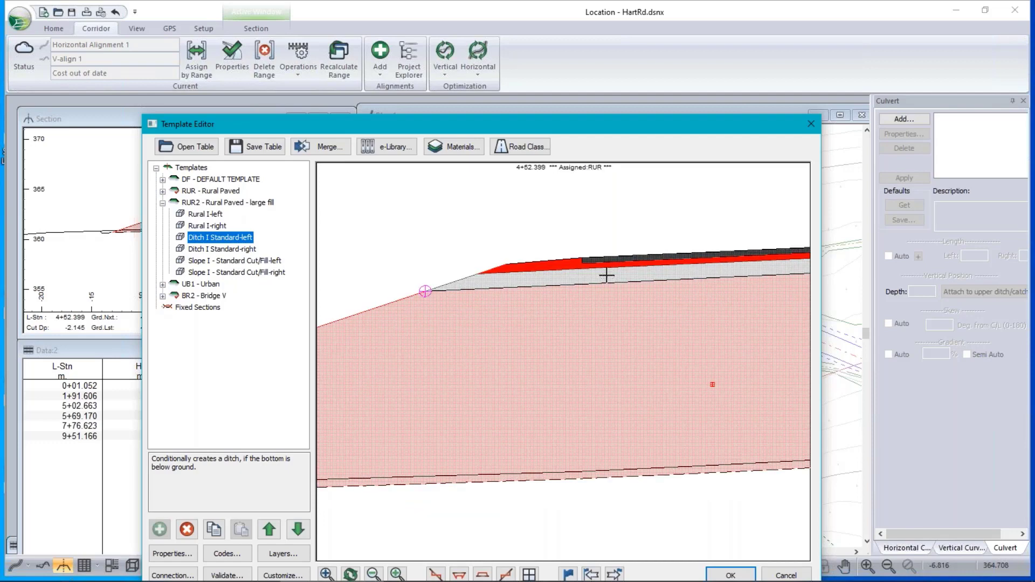
{"action": "key", "text": "Up"}
{"action": "key", "text": "Up"}
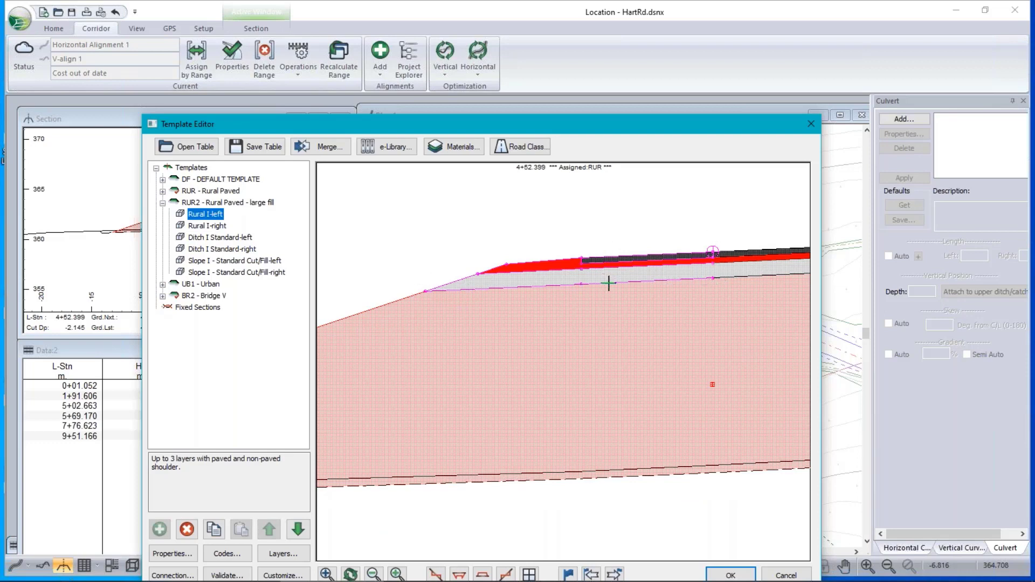
{"action": "mouse_move", "coordinate": [608, 281]}
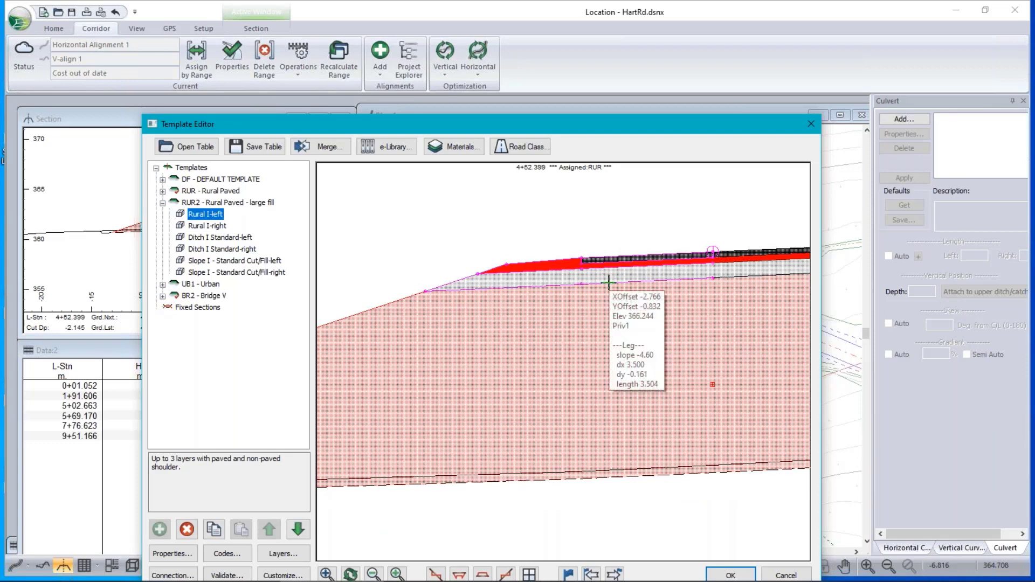
{"action": "mouse_move", "coordinate": [417, 290]}
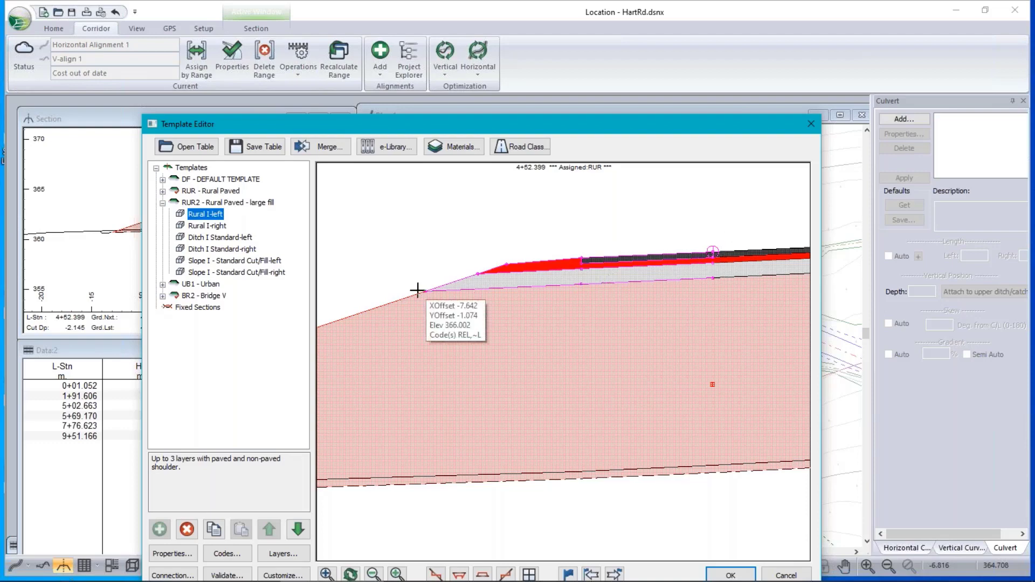
Step: Set the pavement lane width (AcpWidth) of RUR2's Rural I-left component to 4 m
{"action": "right_click", "coordinate": [200, 215]}
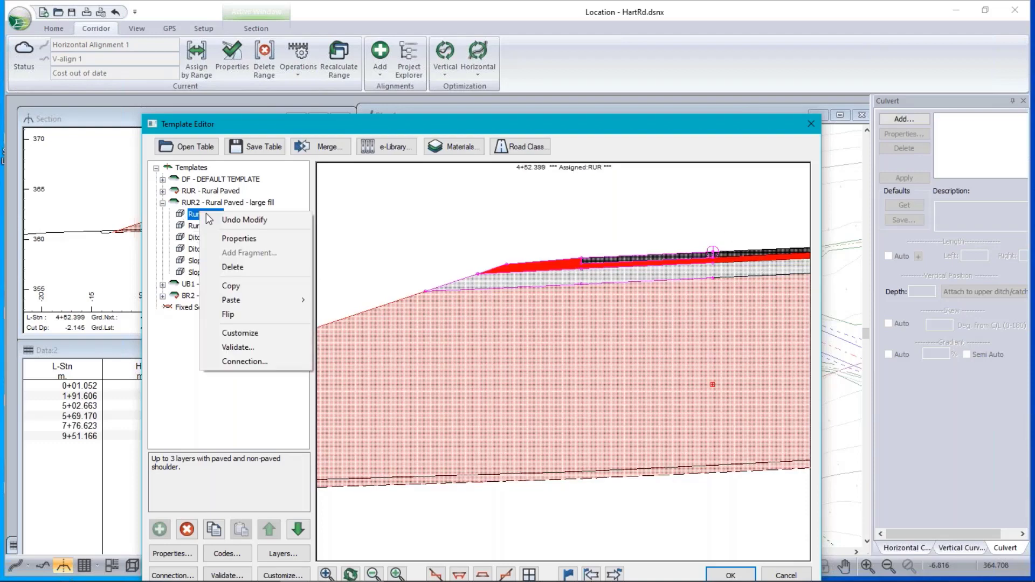
{"action": "left_click", "coordinate": [180, 555]}
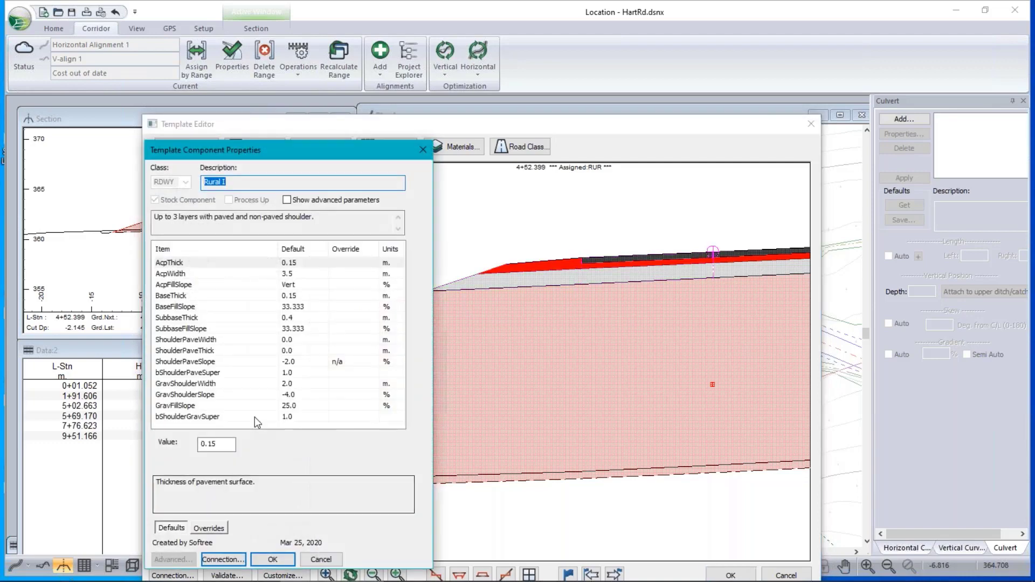
{"action": "left_click_drag", "start_coordinate": [340, 147], "coordinate": [292, 135]}
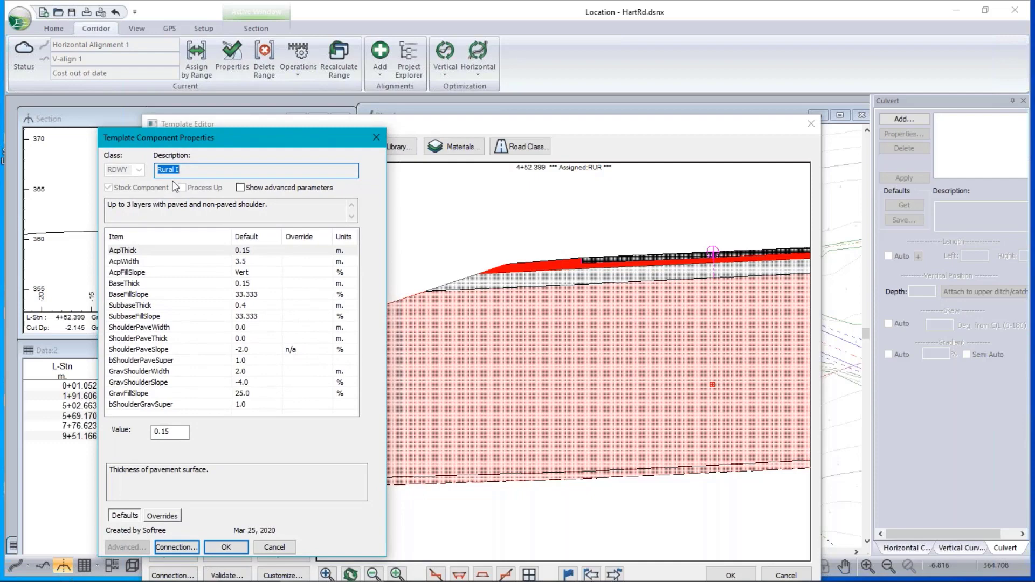
{"action": "left_click", "coordinate": [134, 252]}
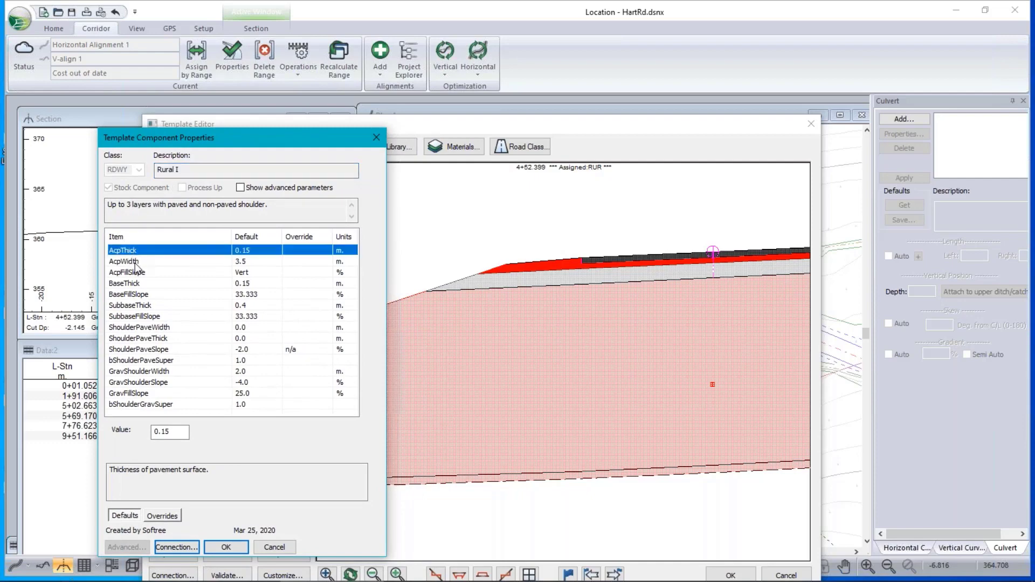
{"action": "left_click", "coordinate": [136, 263]}
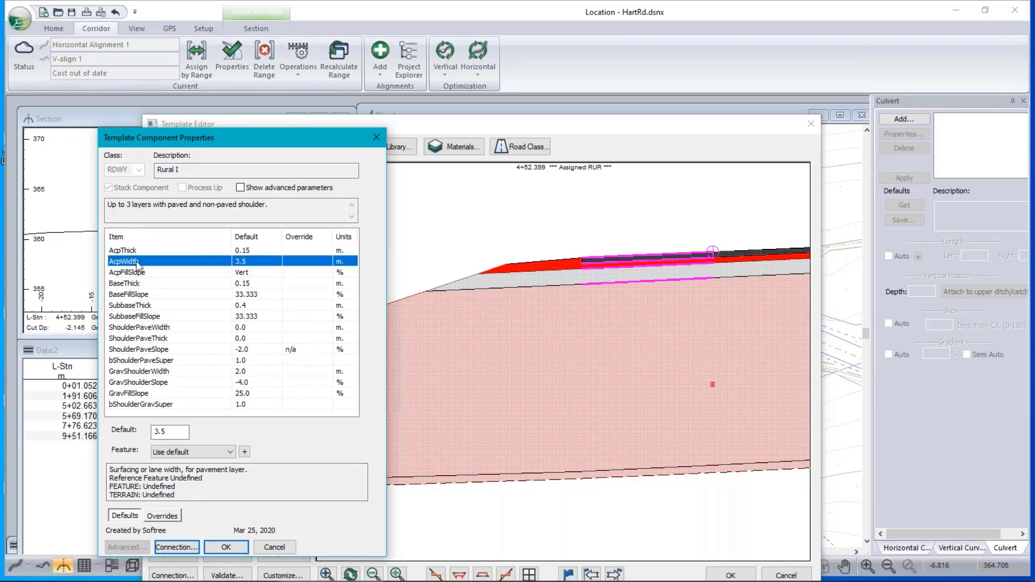
{"action": "double_click", "coordinate": [183, 431]}
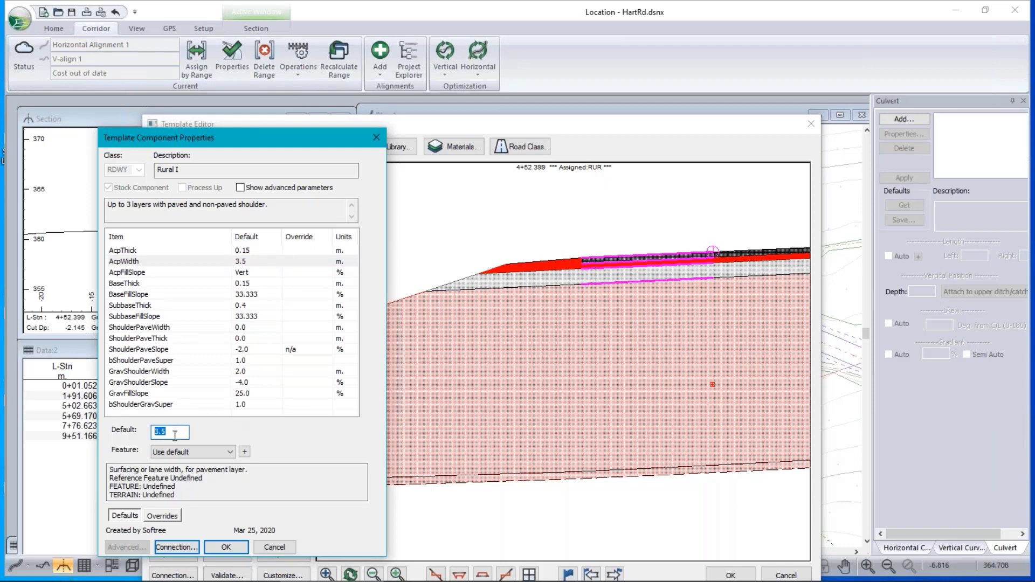
{"action": "type", "text": "4"}
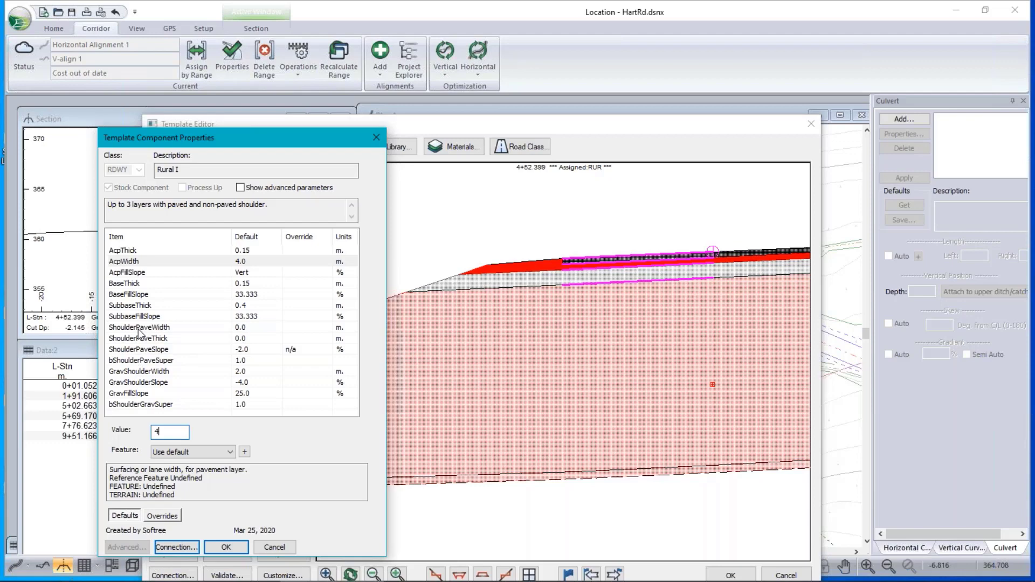
Step: Set the gravel shoulder of Rural I-left to a width of 0.75 m and a slope of 0 %
{"action": "left_click", "coordinate": [137, 328]}
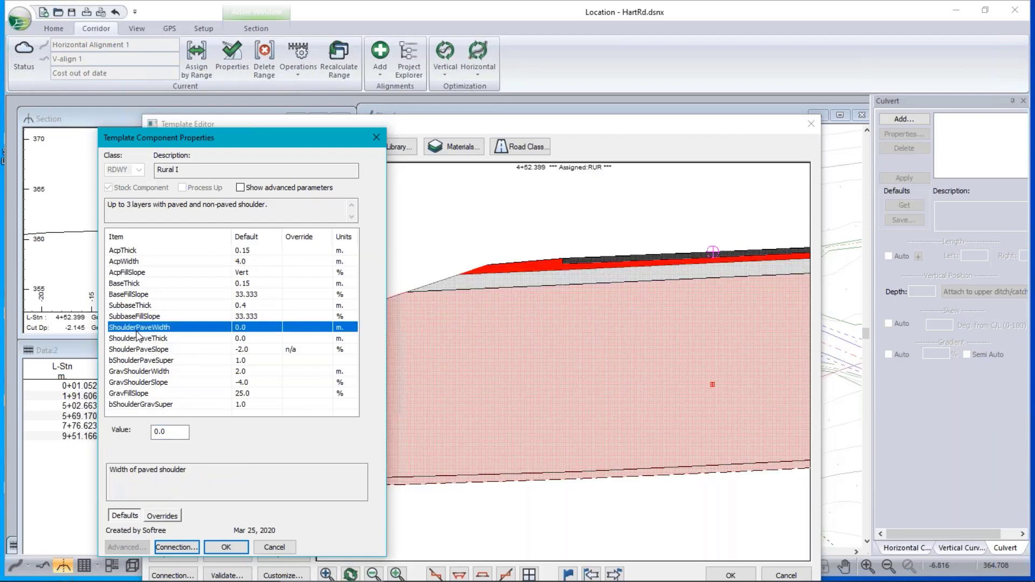
{"action": "left_click", "coordinate": [138, 372]}
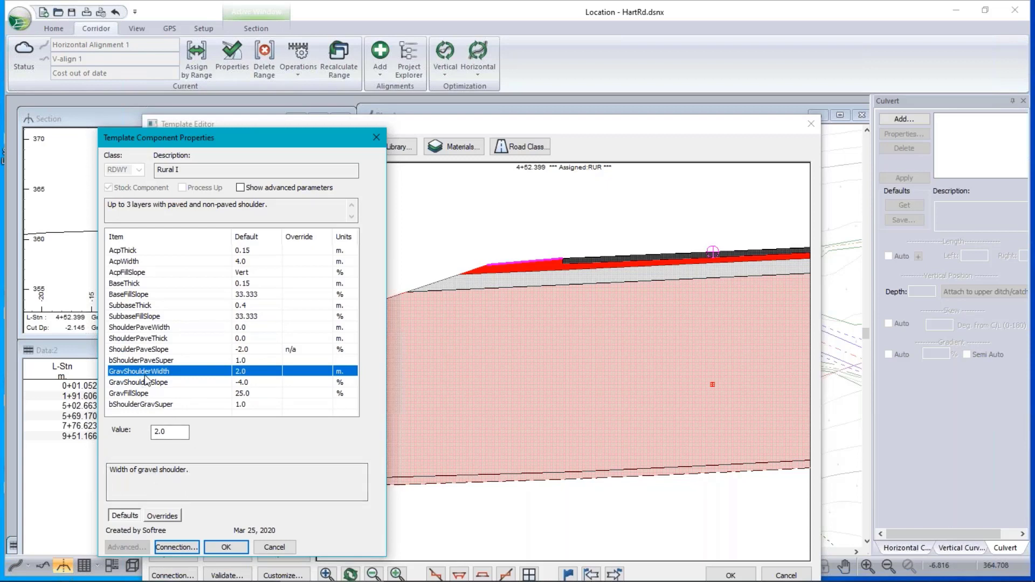
{"action": "double_click", "coordinate": [172, 435]}
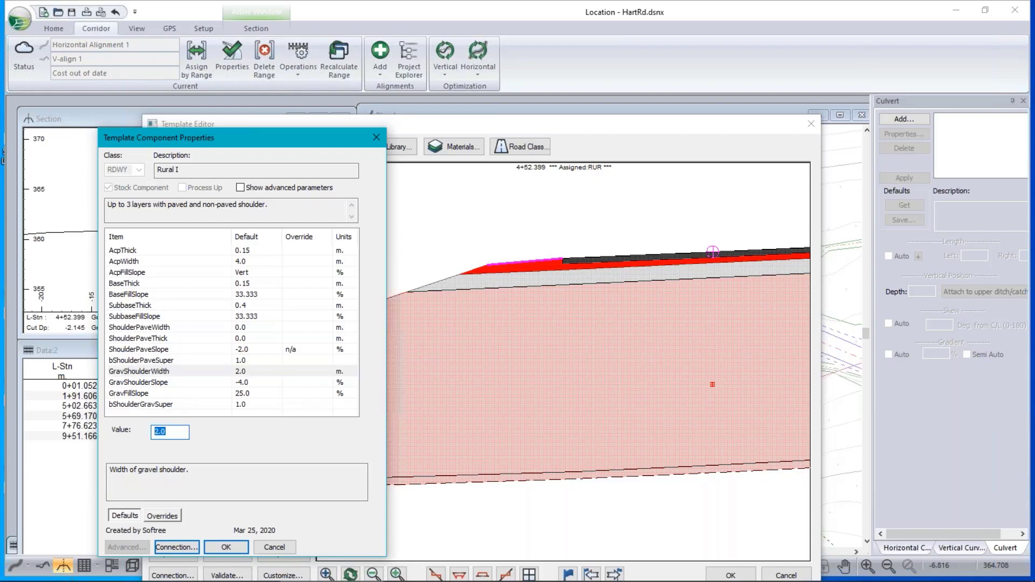
{"action": "type", "text": ".75"}
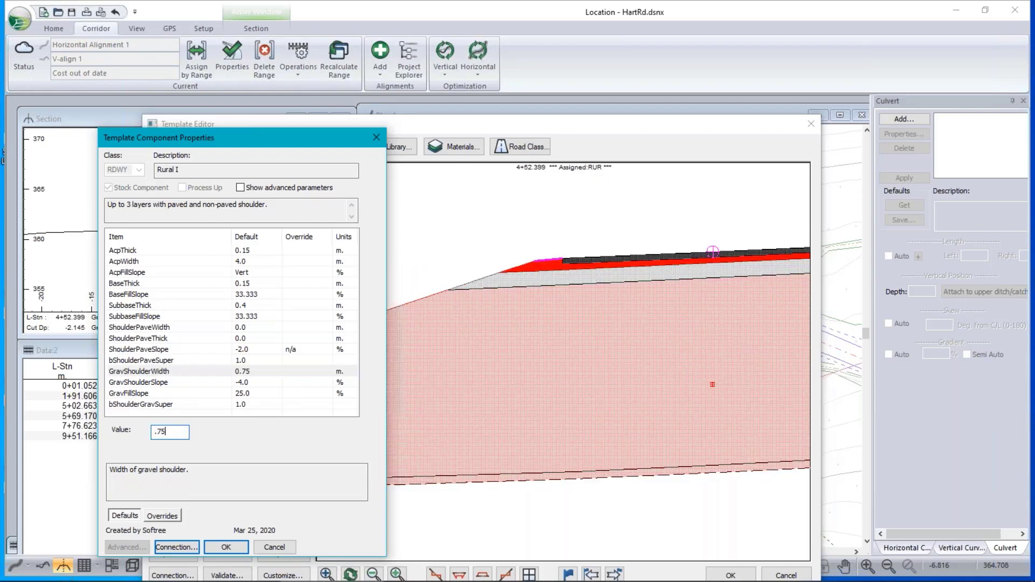
{"action": "left_click", "coordinate": [153, 382]}
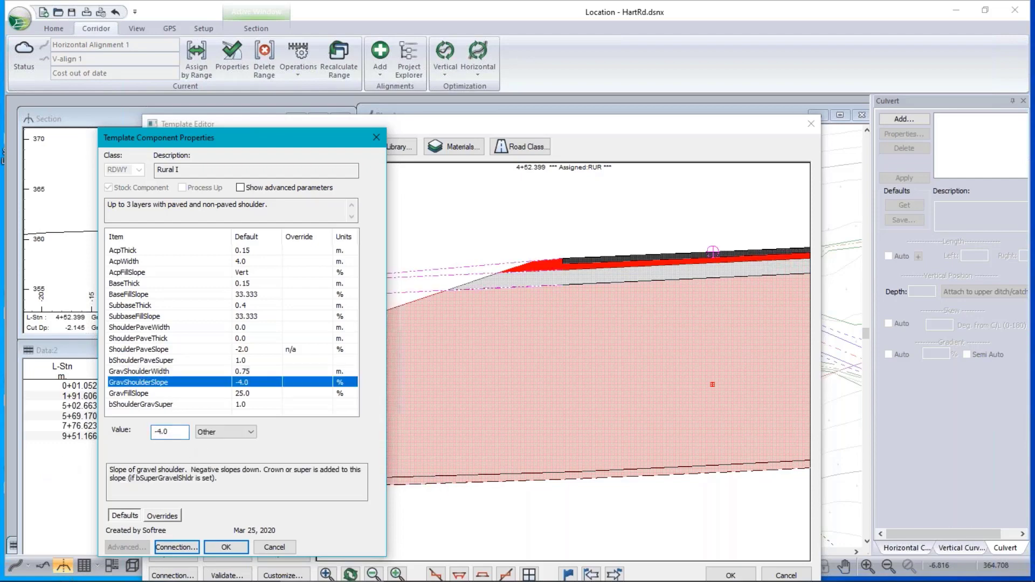
{"action": "double_click", "coordinate": [162, 432]}
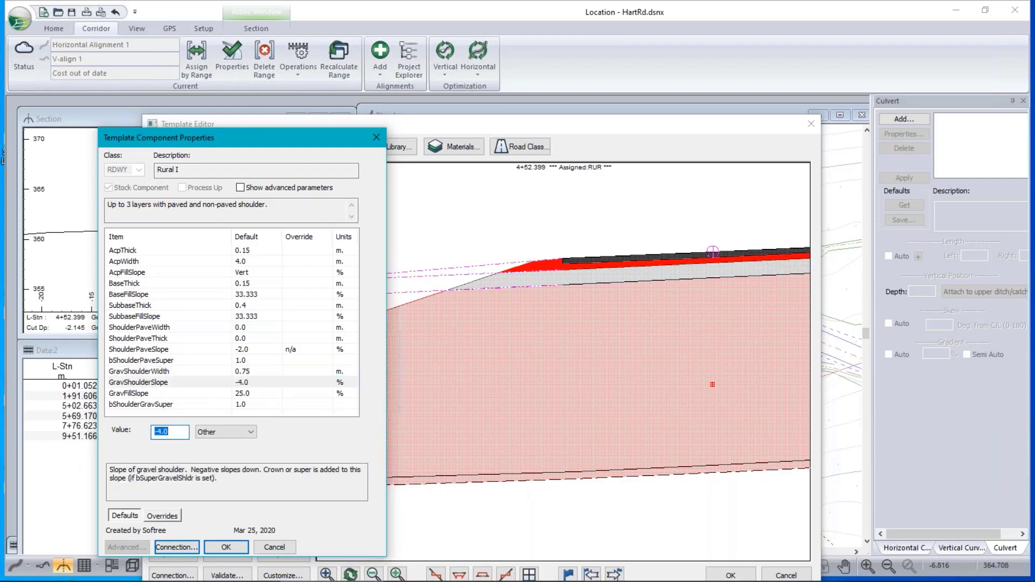
{"action": "type", "text": "0"}
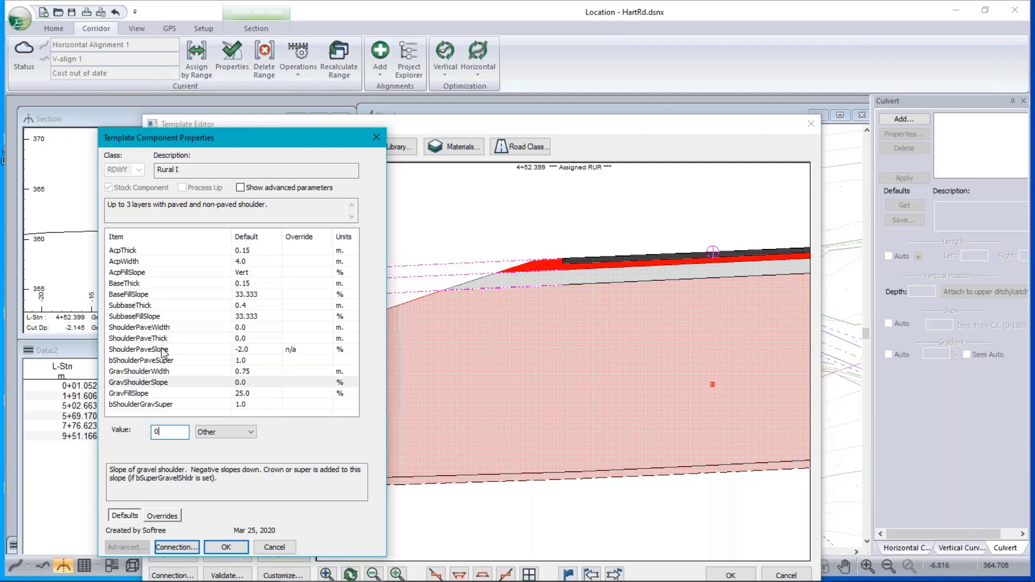
Step: Set the base and subbase fill slopes of Rural I-left to 2:1 and accept the component properties
{"action": "left_click", "coordinate": [247, 295]}
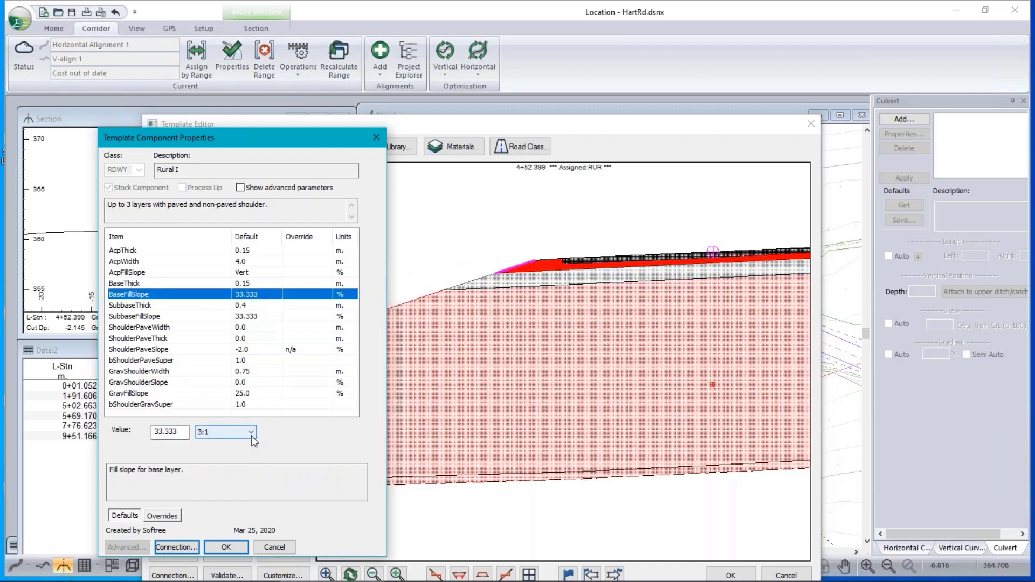
{"action": "left_click", "coordinate": [222, 431]}
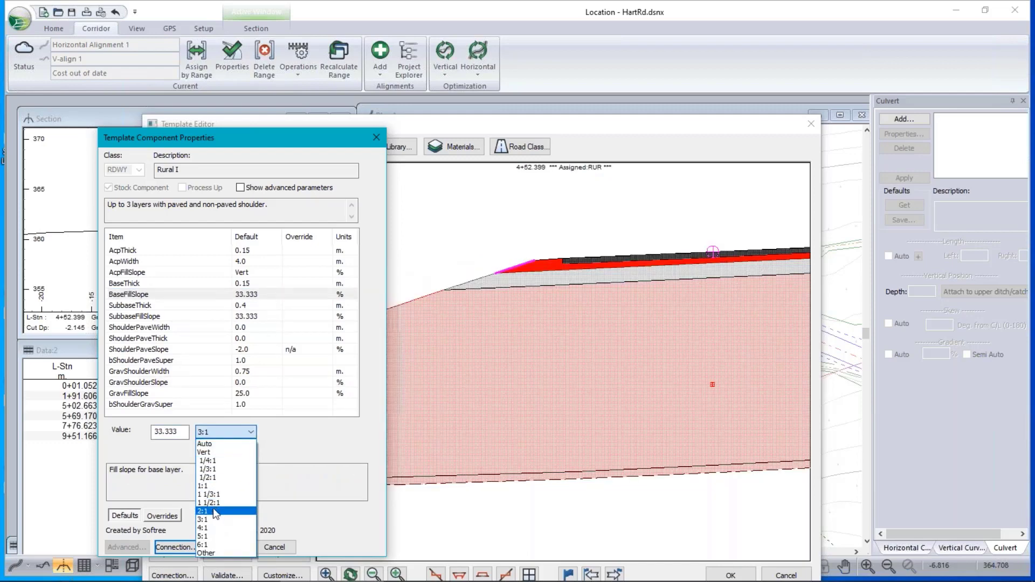
{"action": "left_click", "coordinate": [217, 511]}
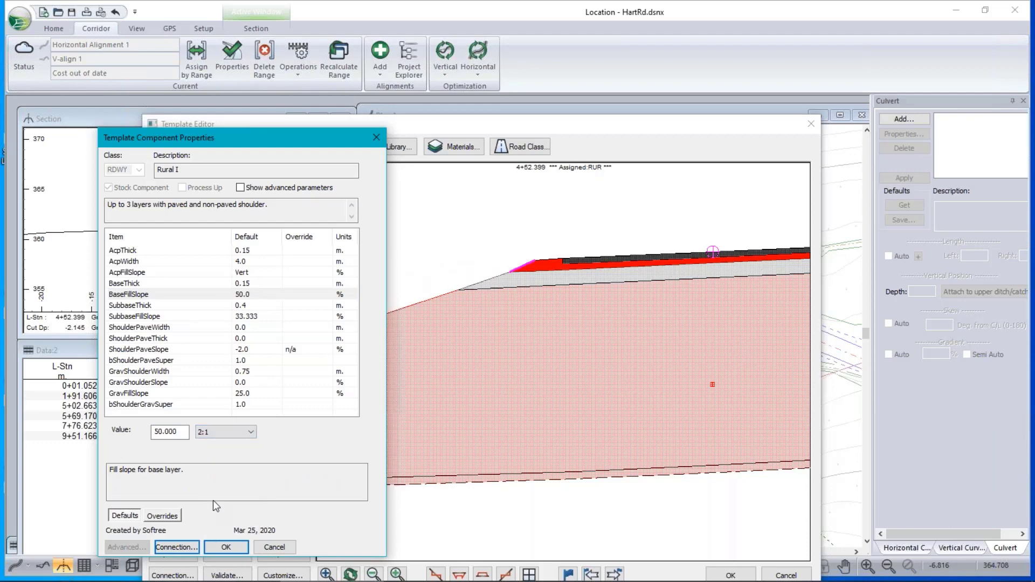
{"action": "left_click", "coordinate": [148, 318]}
{"action": "left_click", "coordinate": [252, 431]}
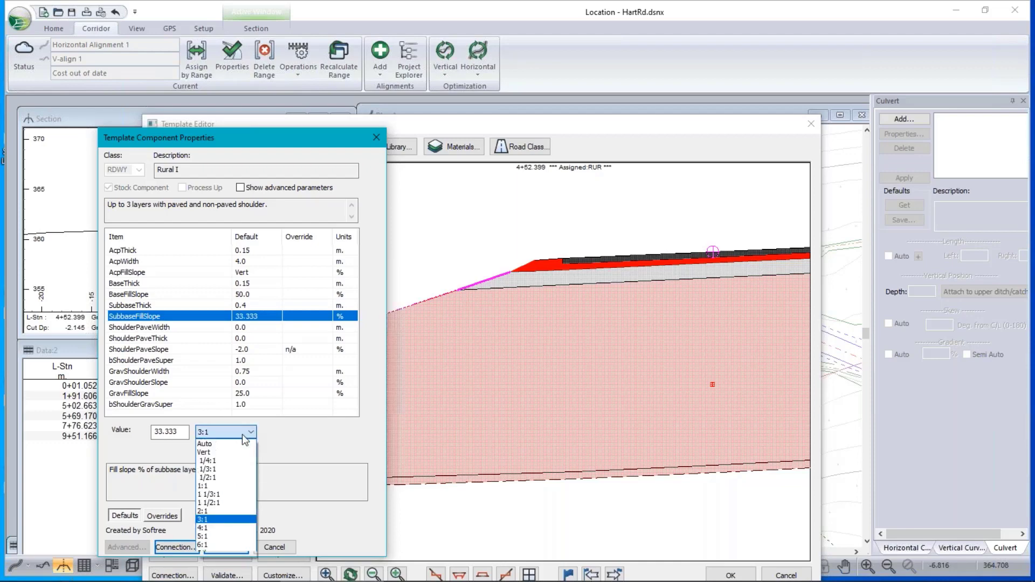
{"action": "left_click", "coordinate": [217, 511]}
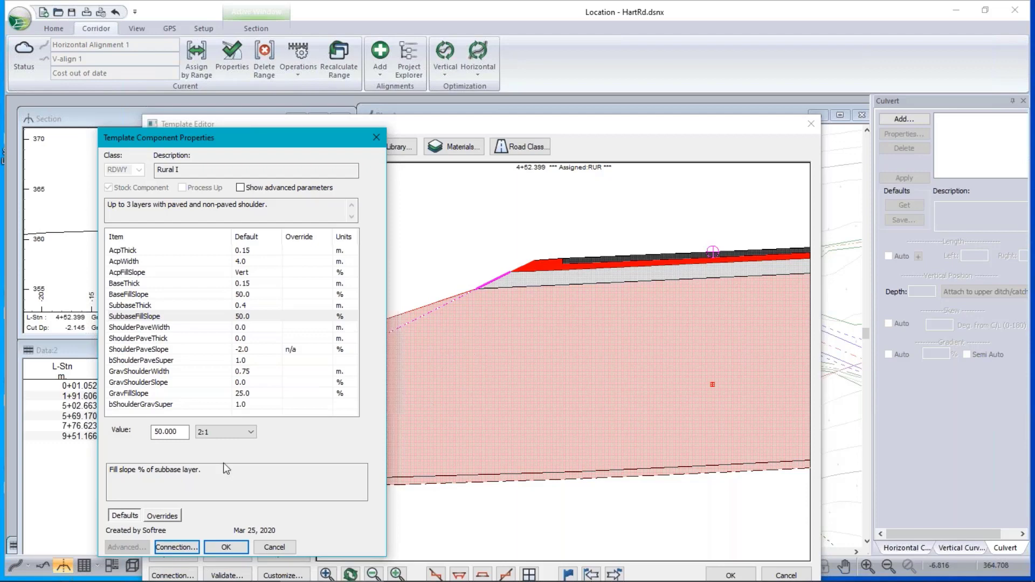
{"action": "left_click", "coordinate": [226, 547]}
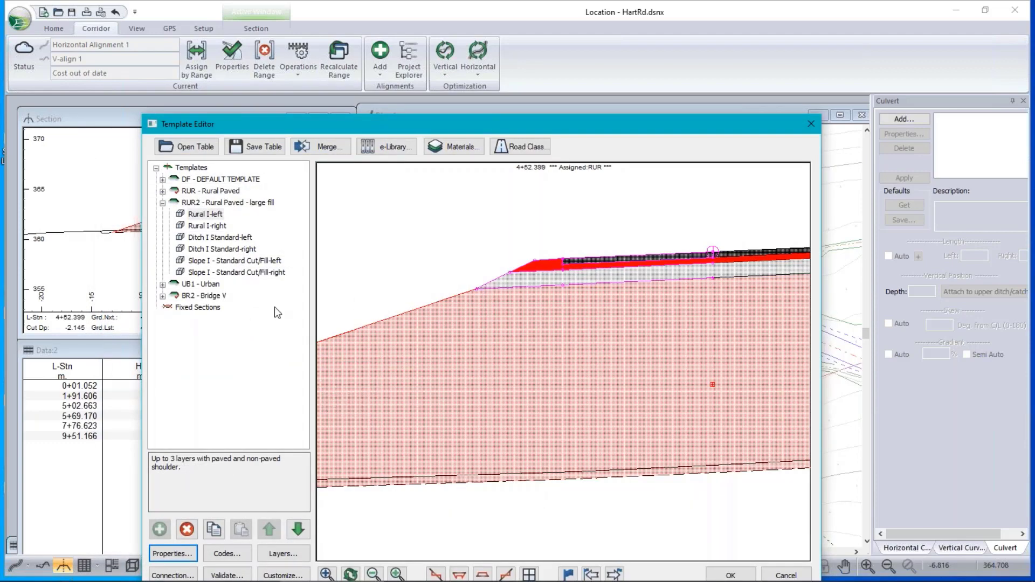
Step: Set the final fill slope of RUR2's left Slope I - Standard Cut/Fill component to 1 1/2:1 and accept the properties
{"action": "left_click", "coordinate": [232, 261]}
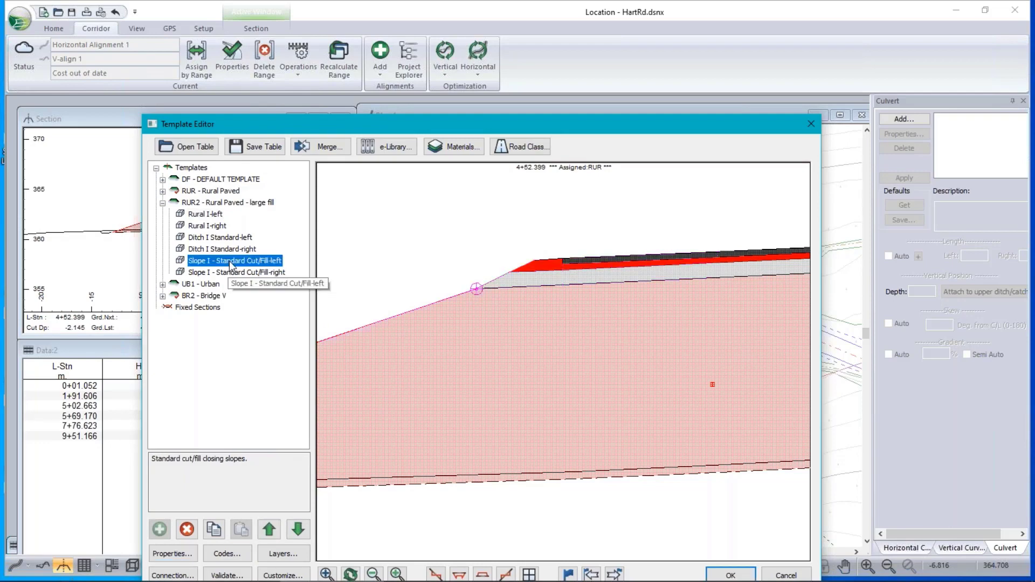
{"action": "double_click", "coordinate": [230, 262]}
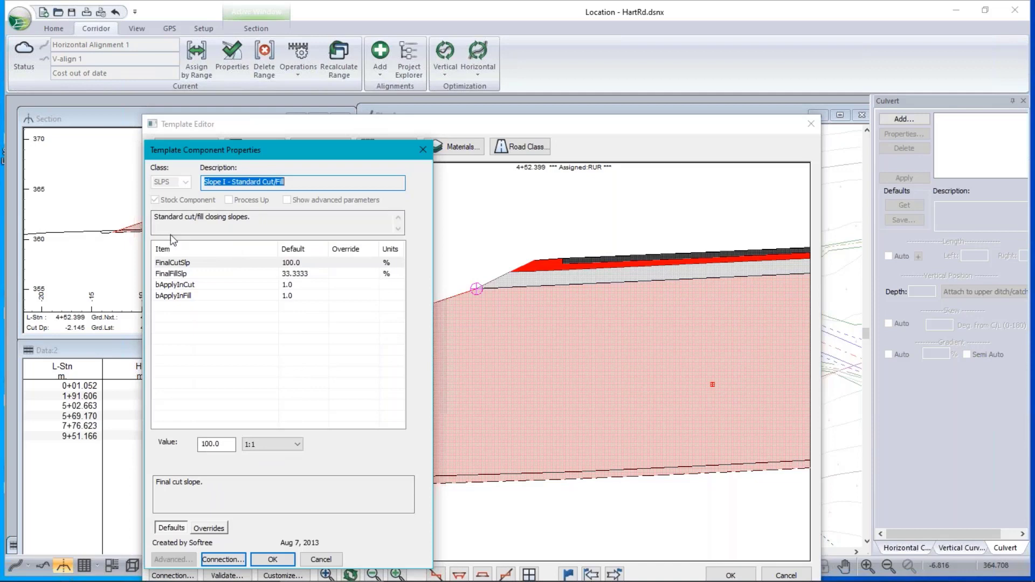
{"action": "left_click", "coordinate": [175, 263]}
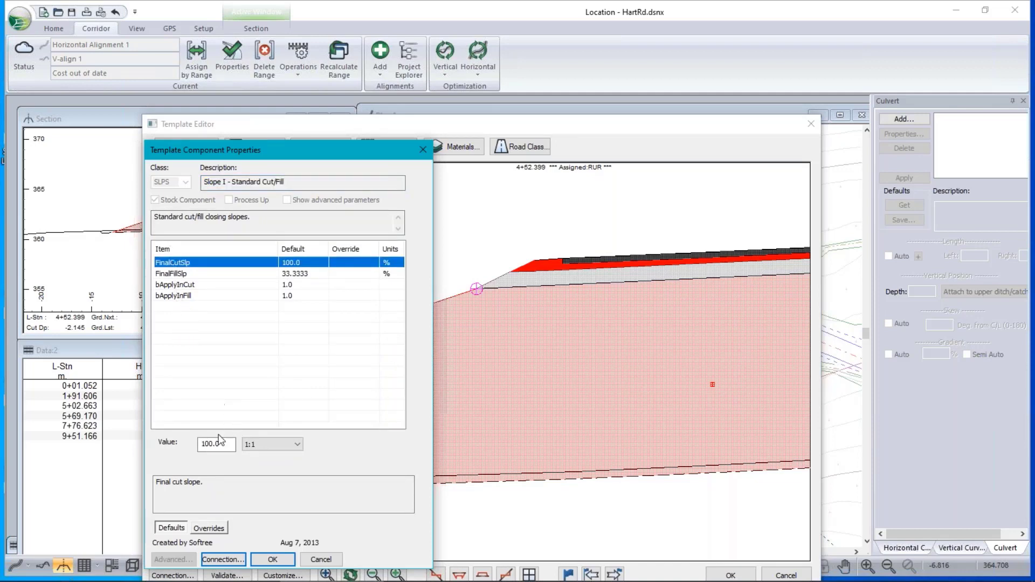
{"action": "left_click", "coordinate": [178, 274]}
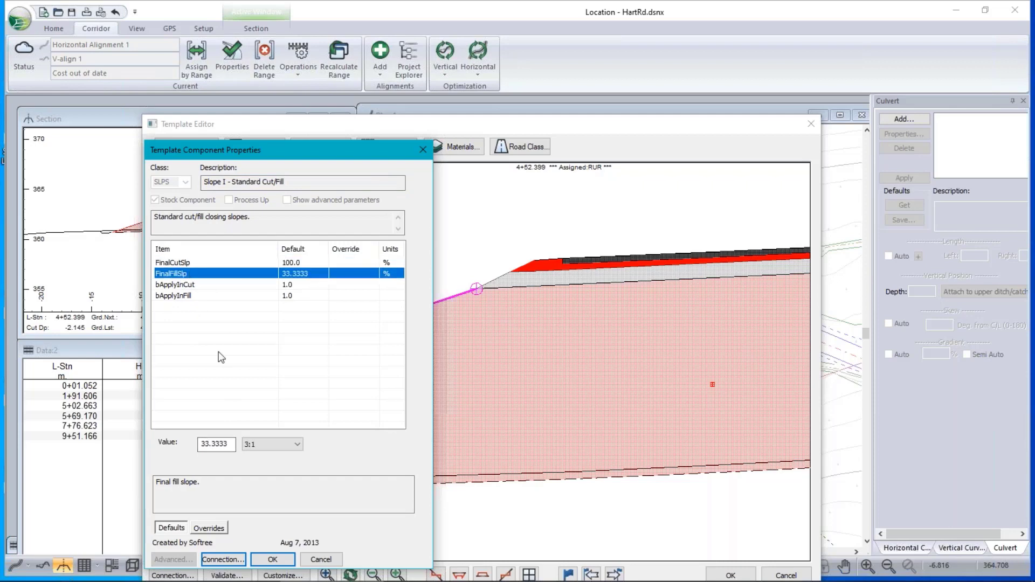
{"action": "left_click", "coordinate": [297, 444]}
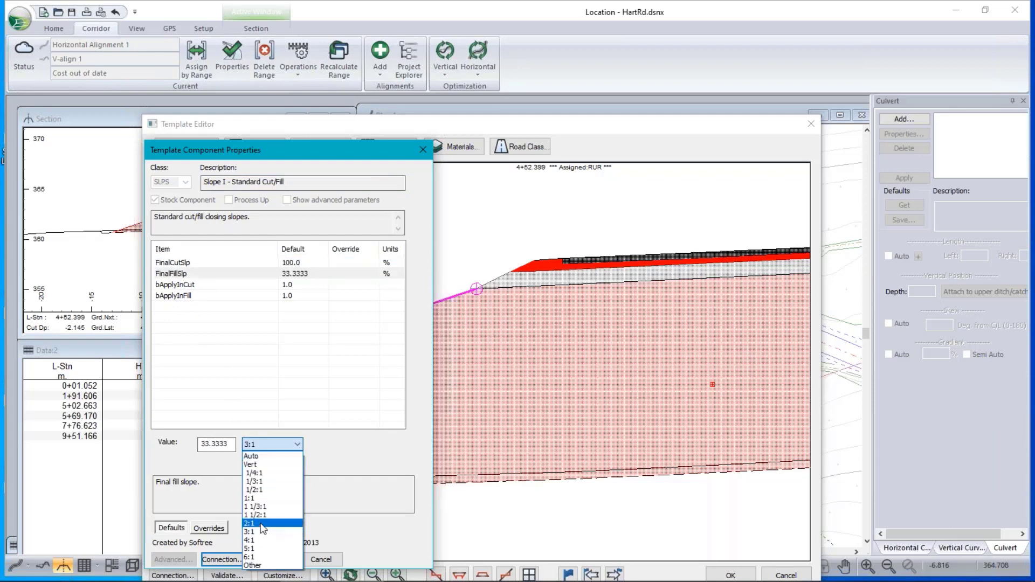
{"action": "left_click", "coordinate": [263, 524]}
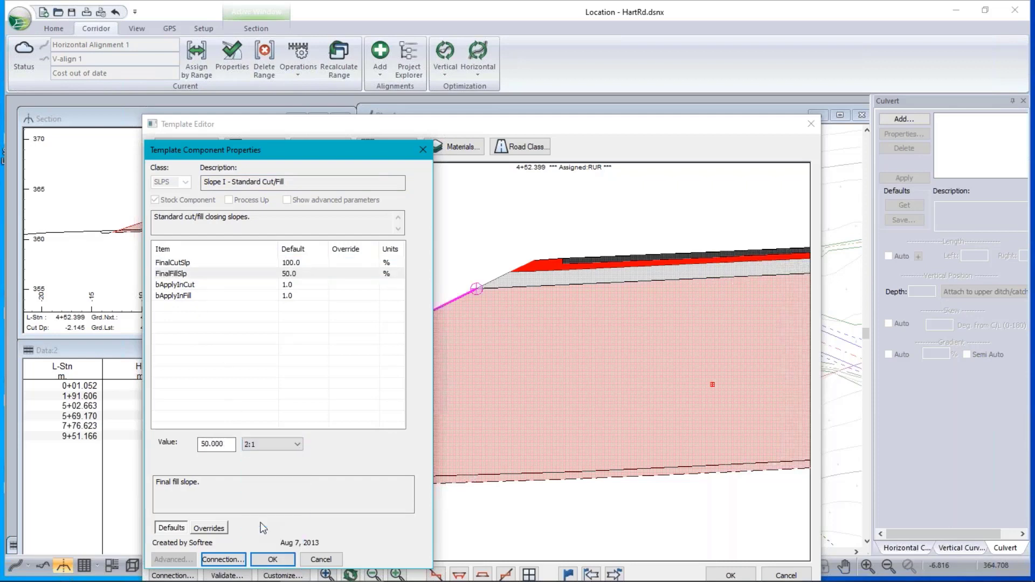
{"action": "left_click", "coordinate": [297, 445]}
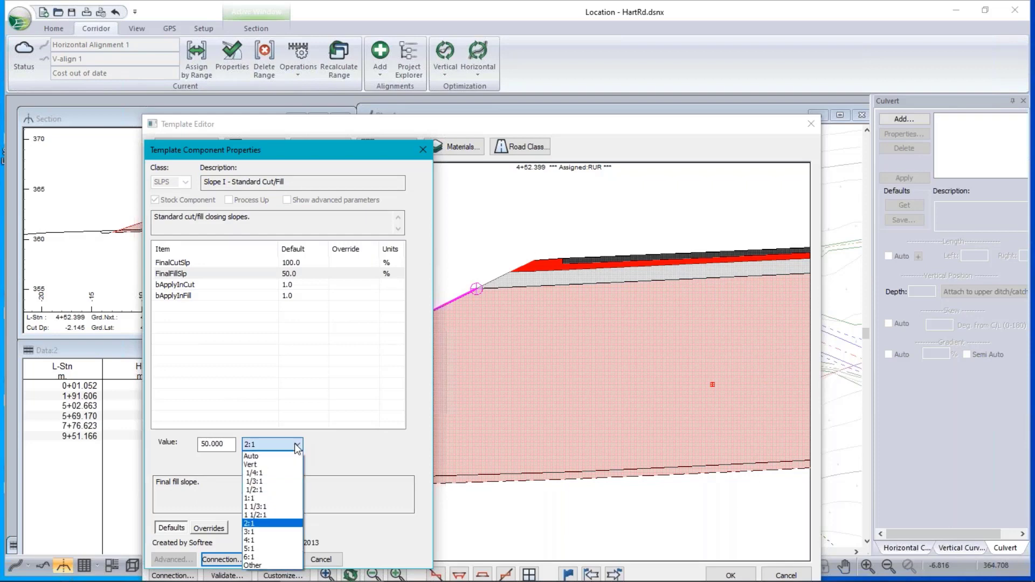
{"action": "left_click", "coordinate": [276, 520]}
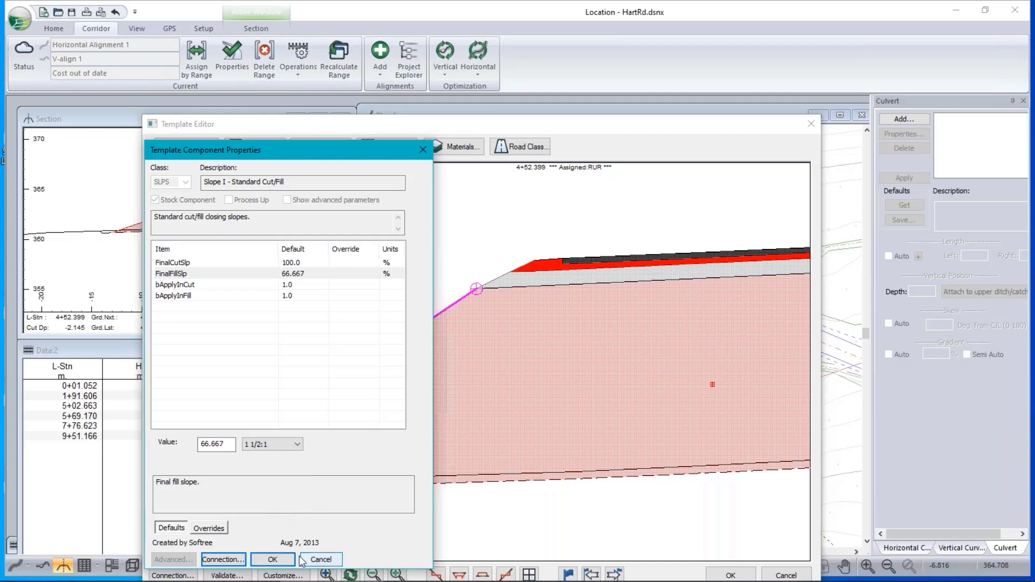
{"action": "left_click", "coordinate": [281, 557]}
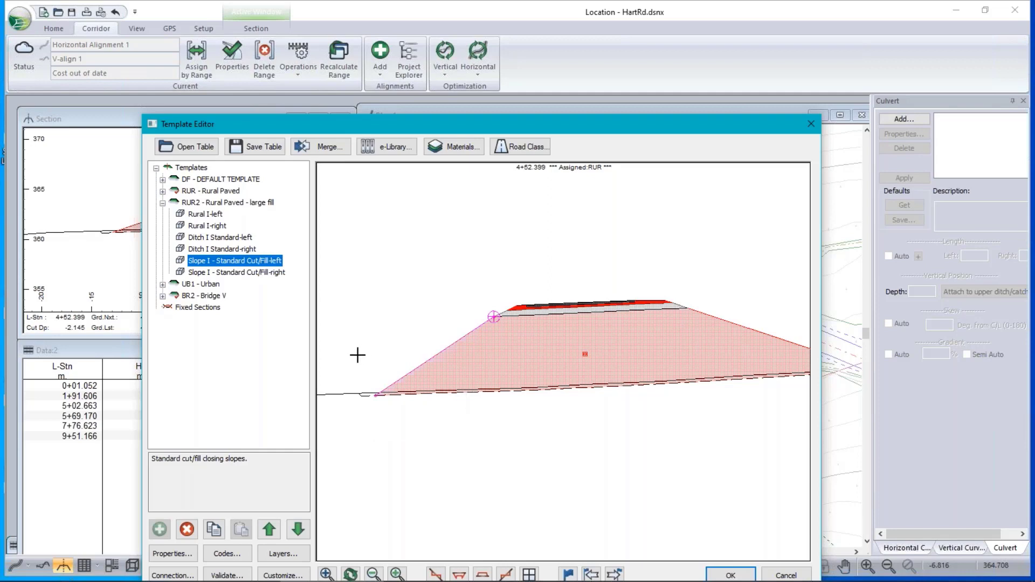
Step: Delete the Rural I-right and Slope I - Standard Cut/Fill-right components from the RUR2 template
{"action": "left_click", "coordinate": [218, 227]}
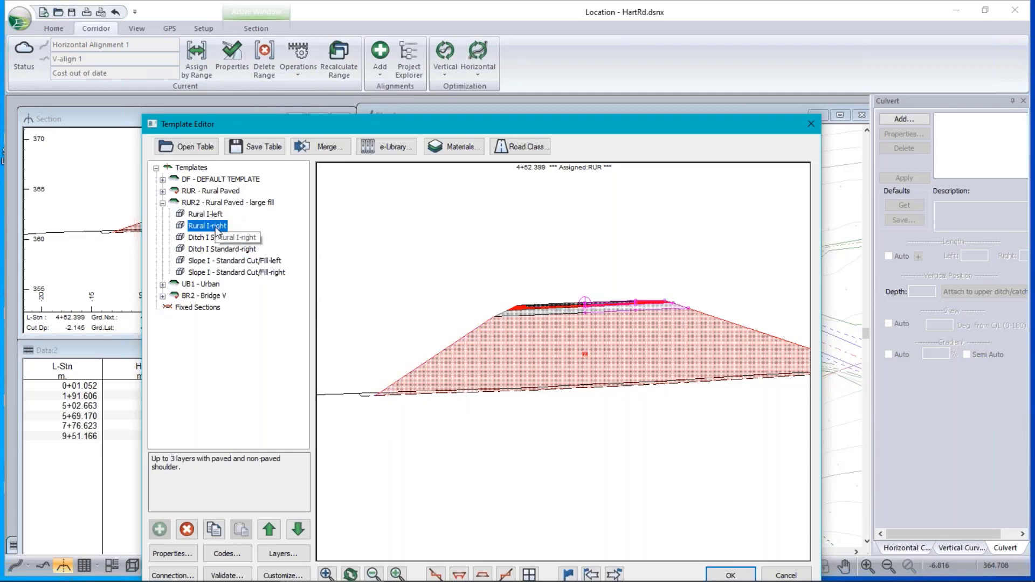
{"action": "right_click", "coordinate": [216, 227]}
{"action": "left_click", "coordinate": [255, 281]}
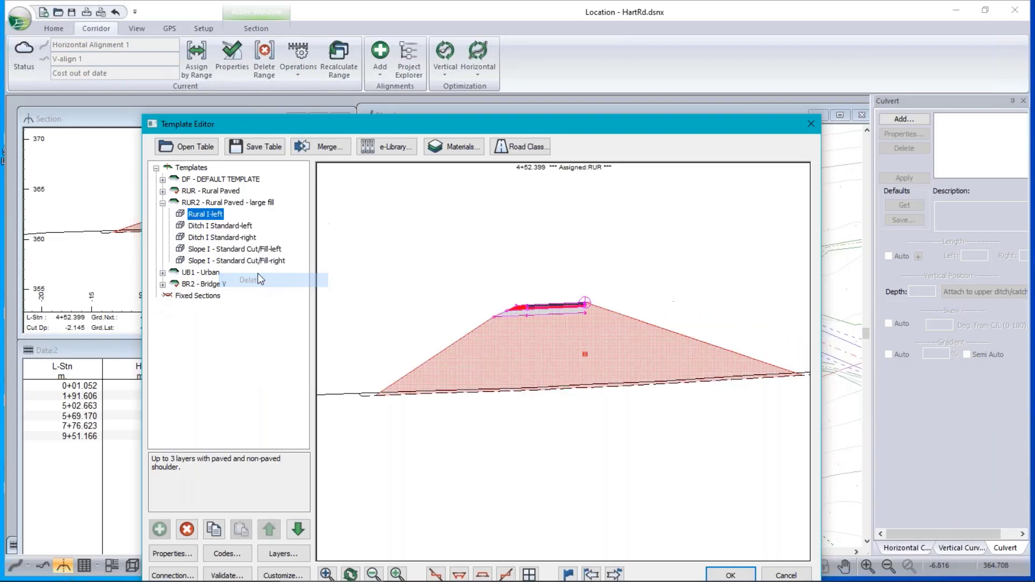
{"action": "right_click", "coordinate": [239, 260]}
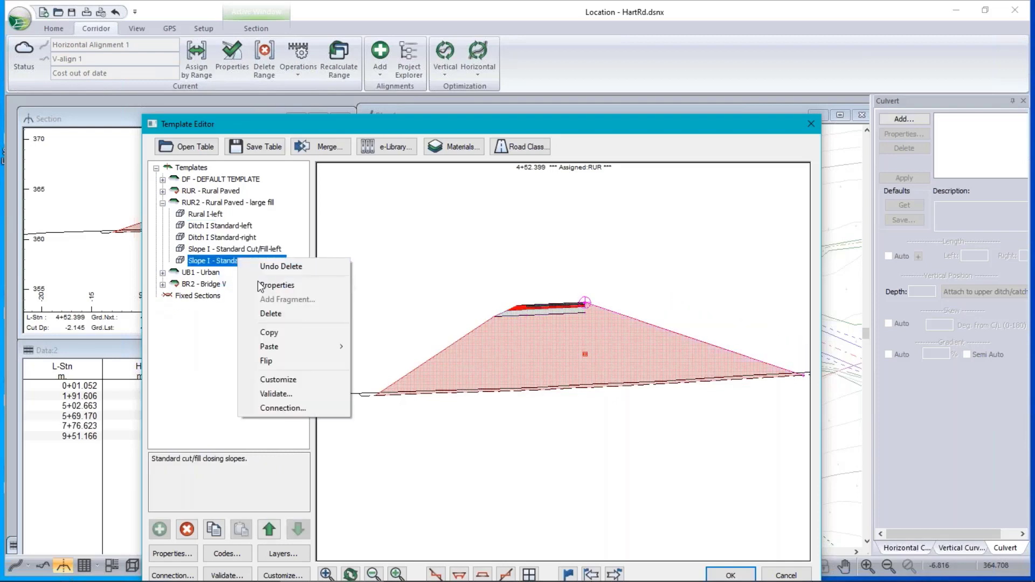
{"action": "left_click", "coordinate": [267, 315]}
Step: Copy RUR2's Rural I-left component and paste it as a new right-side component
{"action": "right_click", "coordinate": [217, 215]}
{"action": "left_click", "coordinate": [248, 291]}
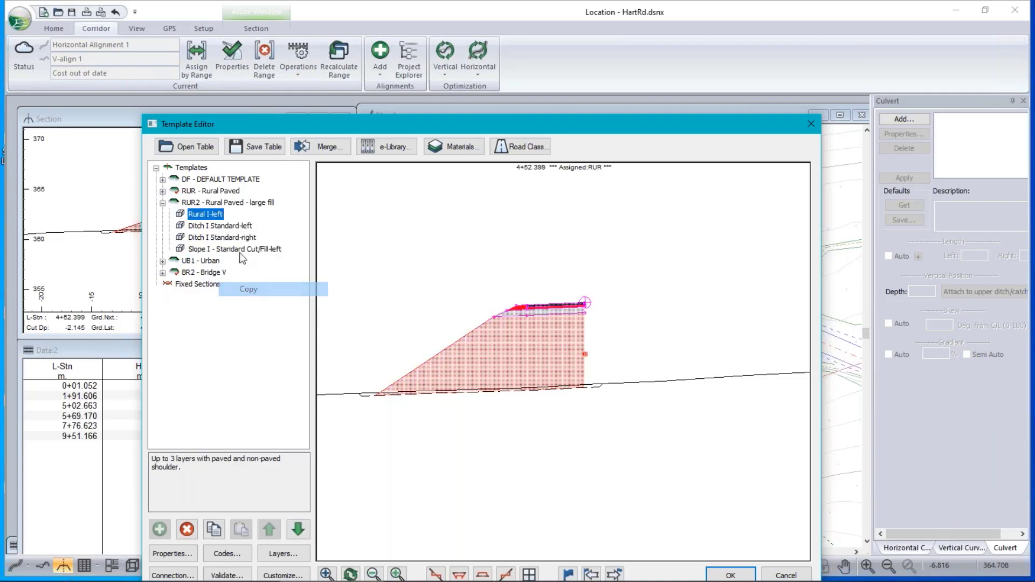
{"action": "right_click", "coordinate": [209, 213]}
{"action": "mouse_move", "coordinate": [240, 299]}
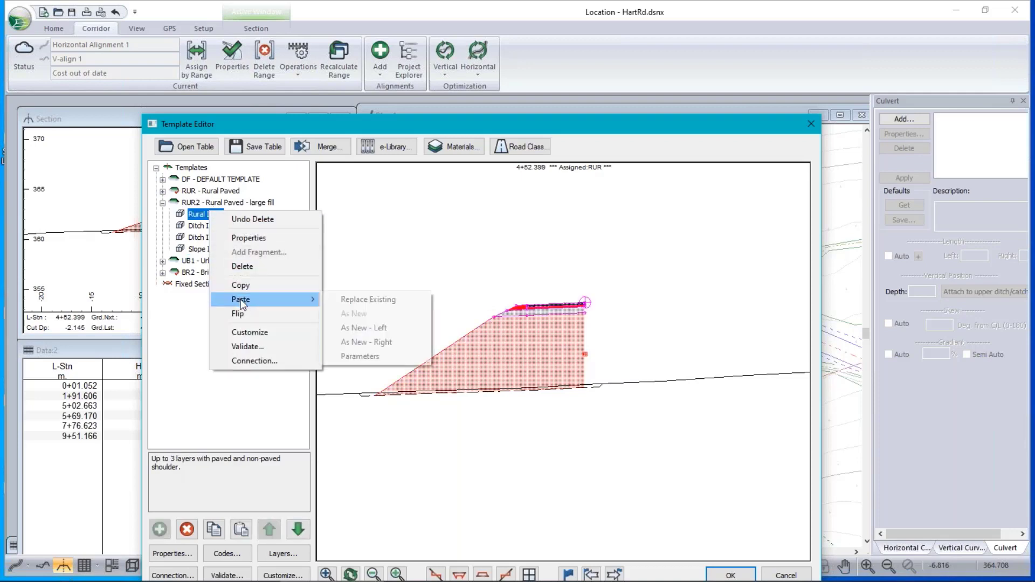
{"action": "left_click", "coordinate": [372, 342]}
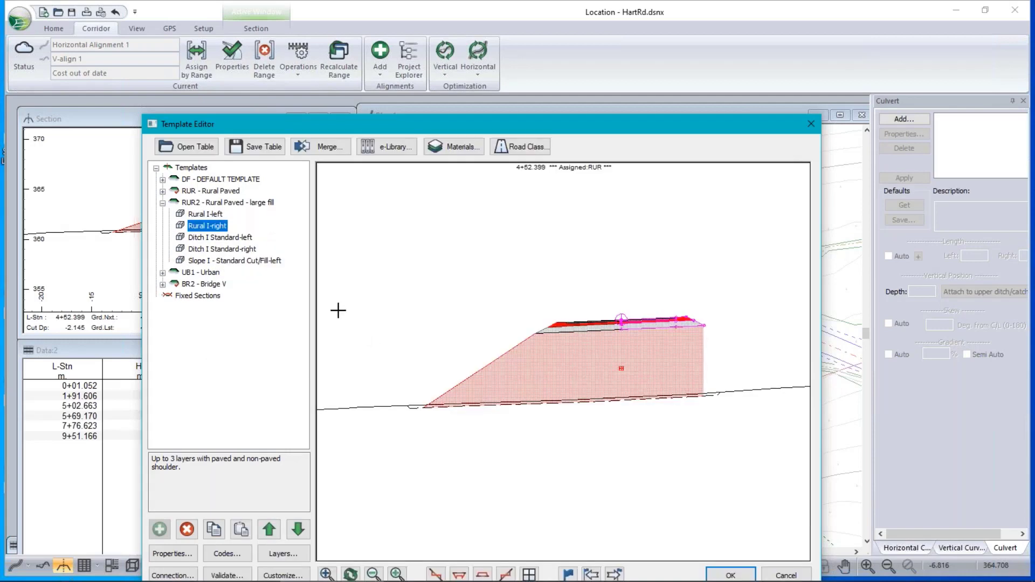
Step: Copy RUR2's Slope I - Standard Cut/Fill-left component, paste it as a new right-side component, and check the fill section
{"action": "right_click", "coordinate": [205, 263]}
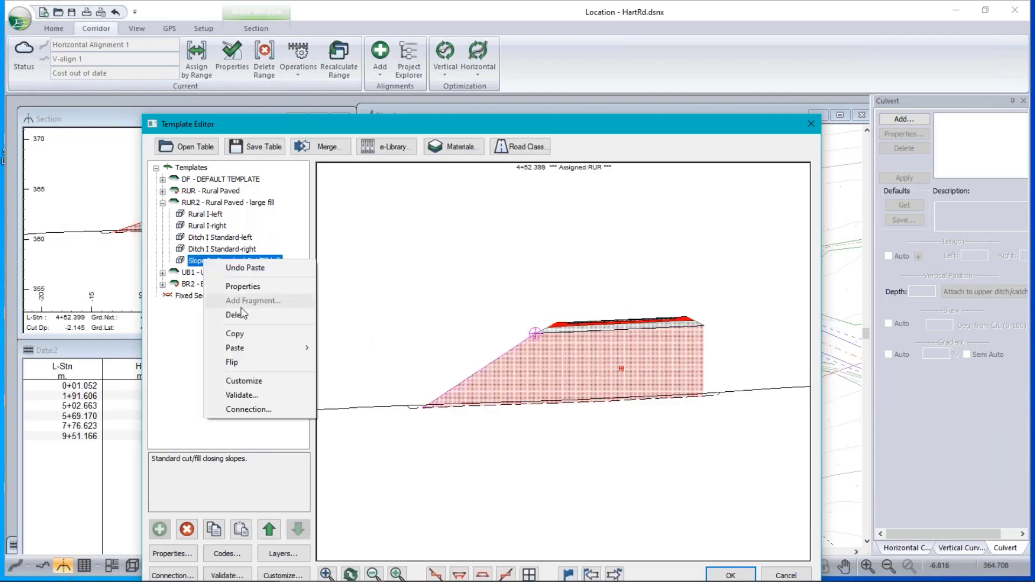
{"action": "left_click", "coordinate": [242, 334]}
{"action": "right_click", "coordinate": [235, 263]}
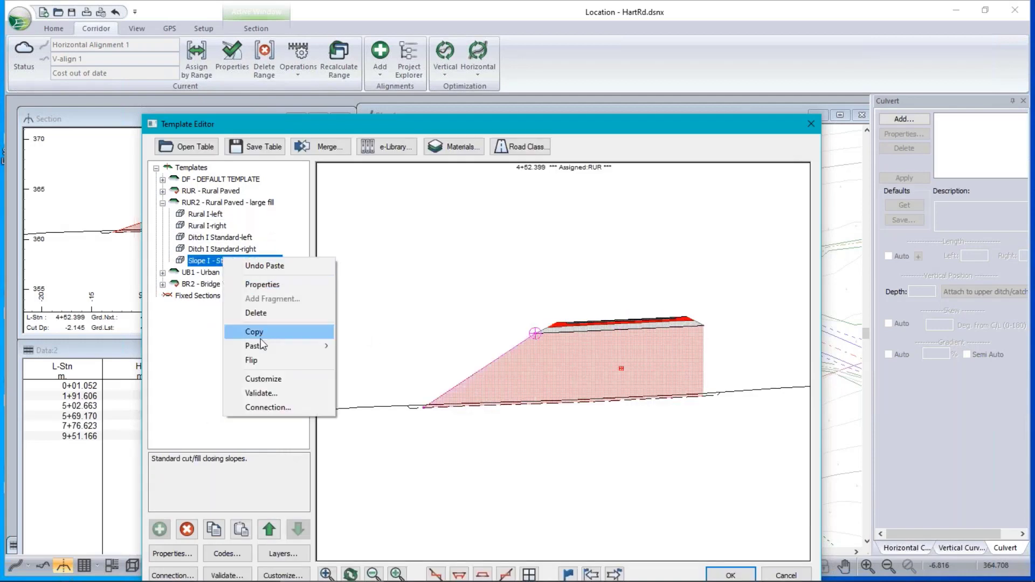
{"action": "mouse_move", "coordinate": [259, 346]}
{"action": "left_click", "coordinate": [384, 389]}
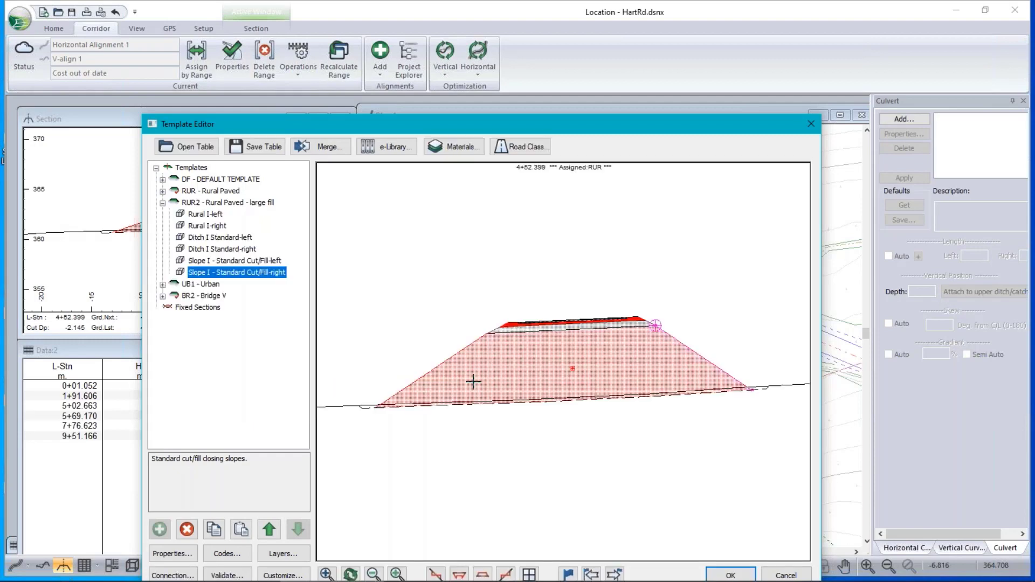
{"action": "mouse_move", "coordinate": [474, 382]}
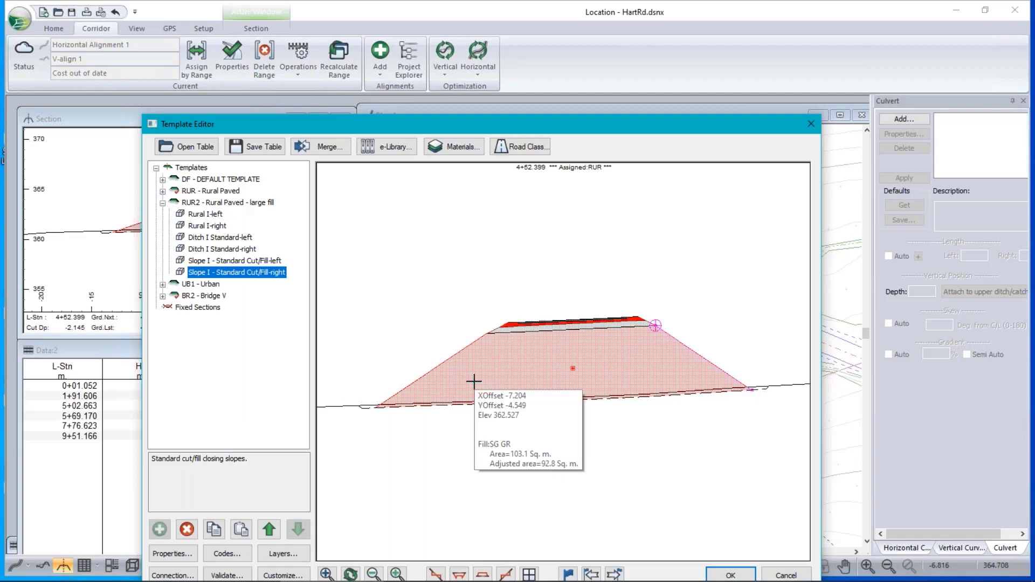
{"action": "scroll", "coordinate": [523, 313], "scroll_direction": "up", "scroll_amount": 2}
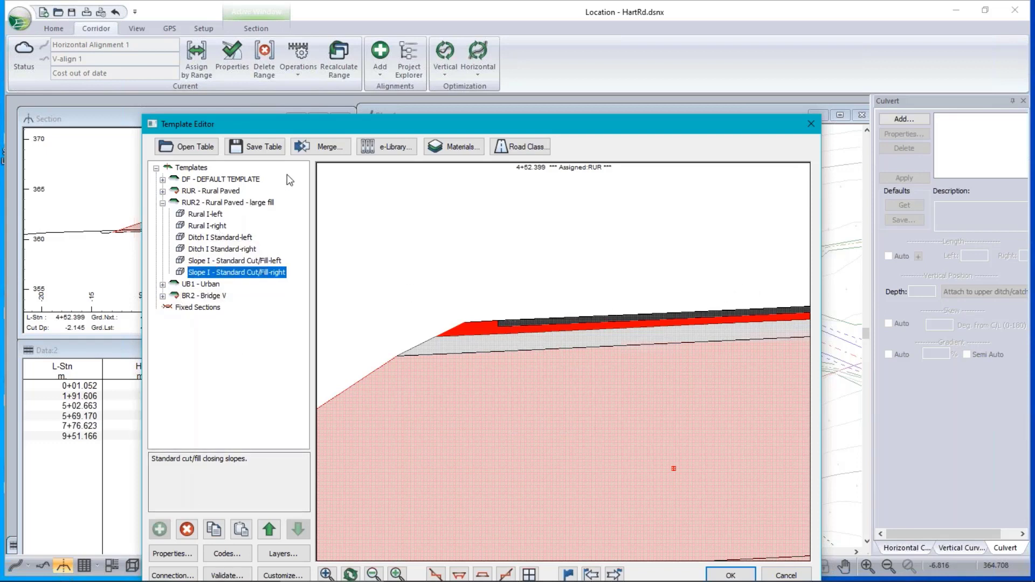
Step: Retrieve all component folders from the e-Library and preview the Barrier II - Jersey component in Walls and Barriers
{"action": "left_click", "coordinate": [391, 149]}
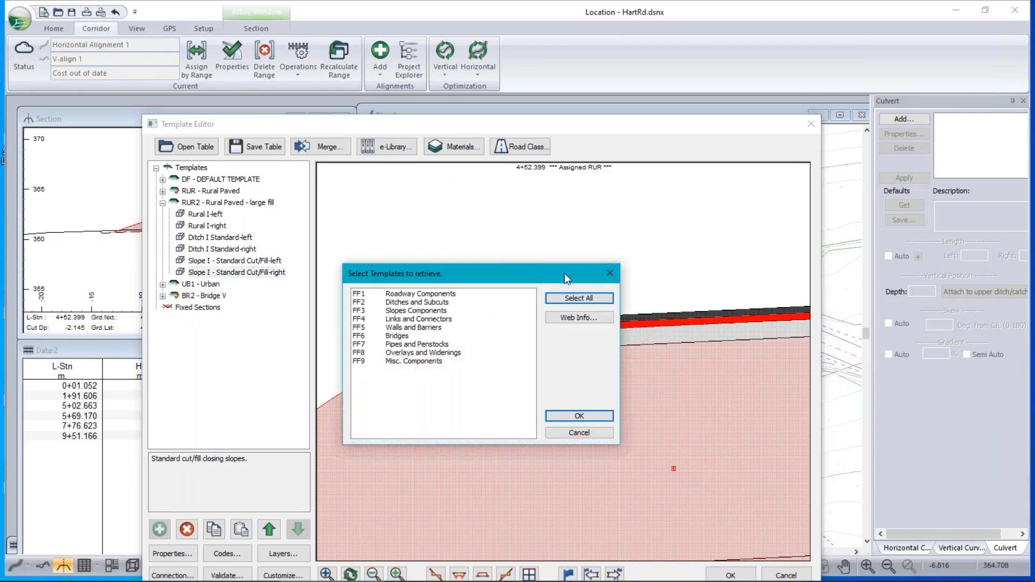
{"action": "left_click", "coordinate": [590, 298]}
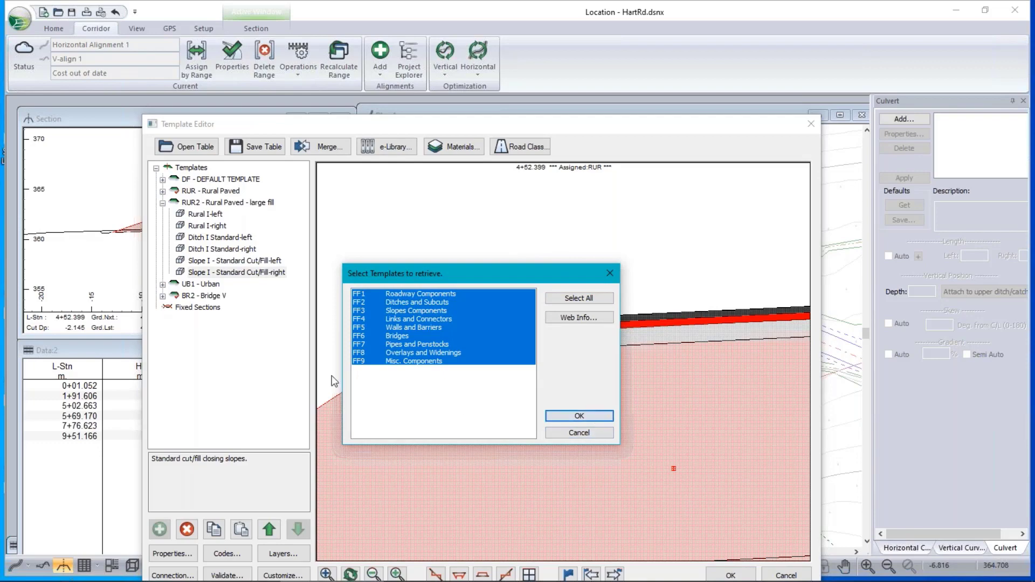
{"action": "left_click", "coordinate": [607, 420]}
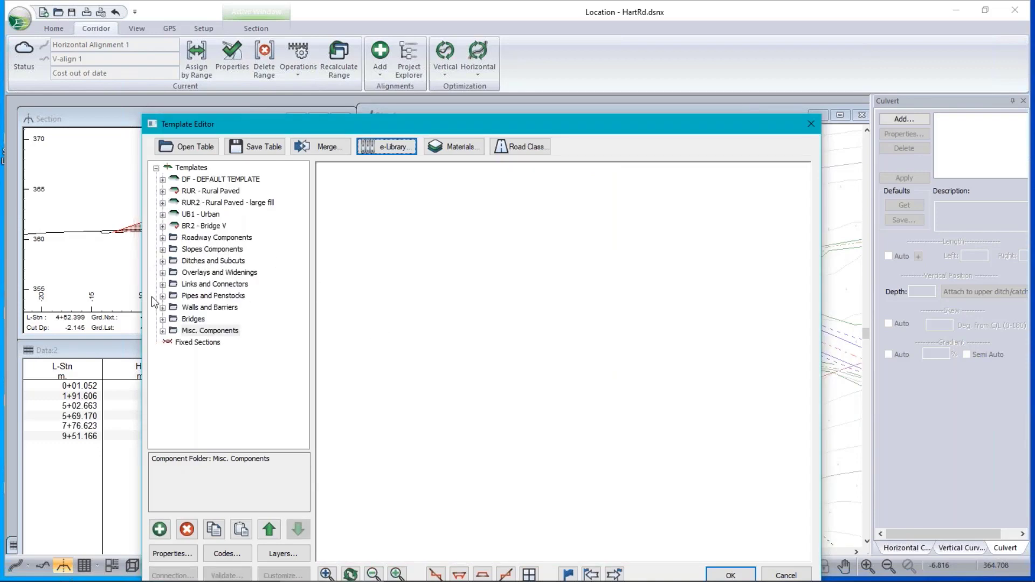
{"action": "left_click", "coordinate": [218, 307]}
{"action": "left_click", "coordinate": [163, 308]}
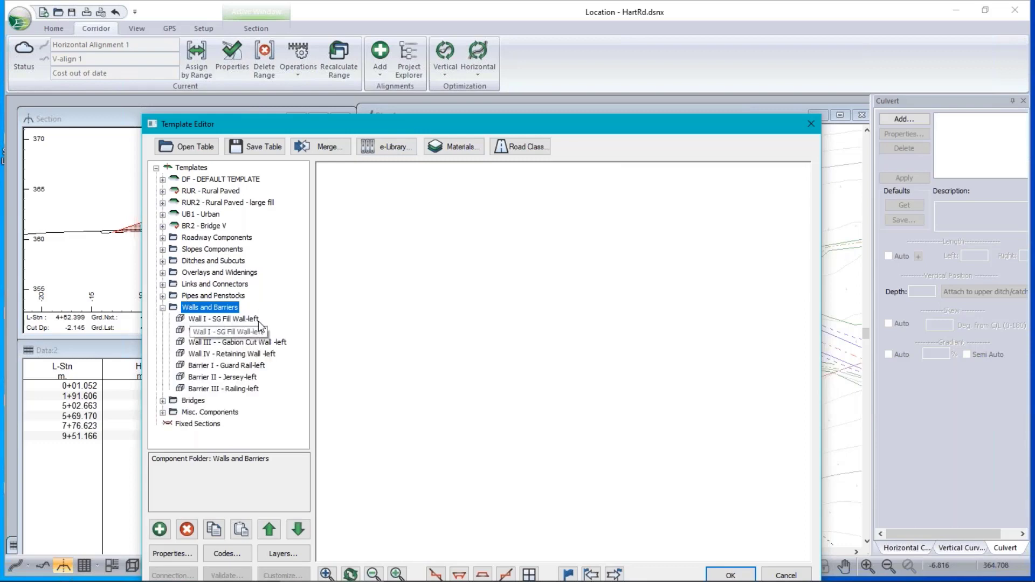
{"action": "left_click", "coordinate": [221, 377]}
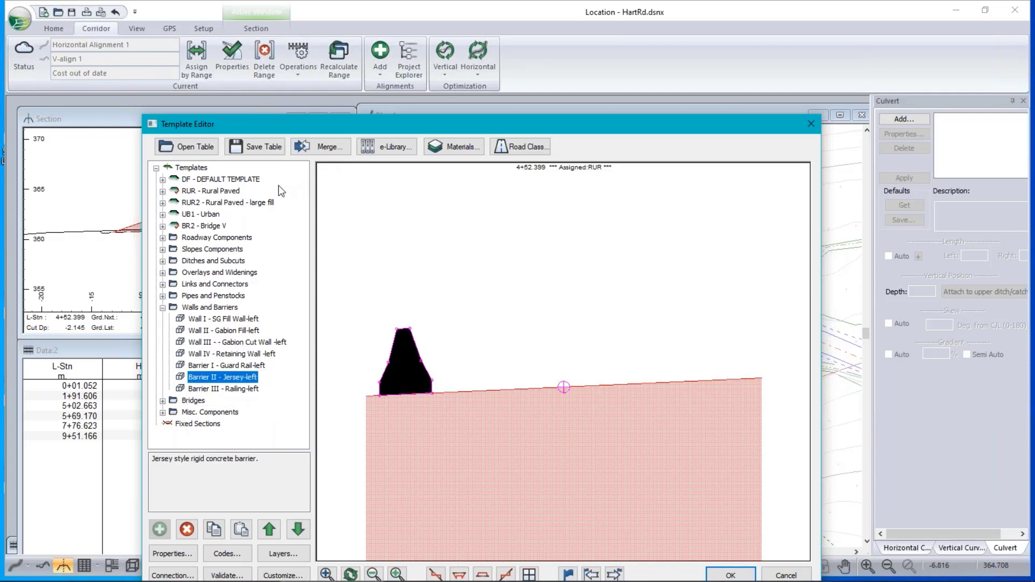
{"action": "left_click", "coordinate": [162, 307]}
{"action": "left_click", "coordinate": [329, 146]}
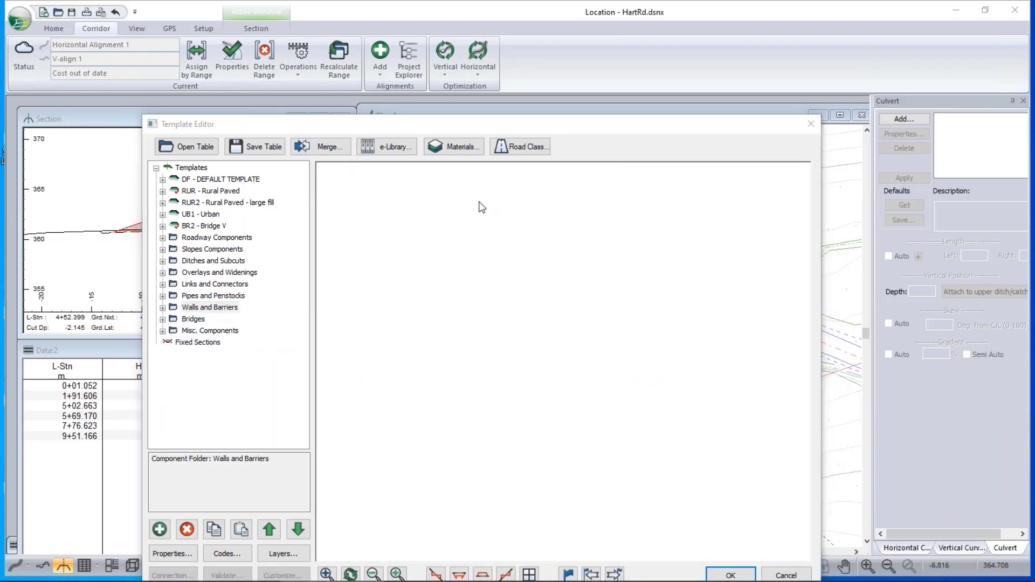
{"action": "left_click", "coordinate": [517, 287]}
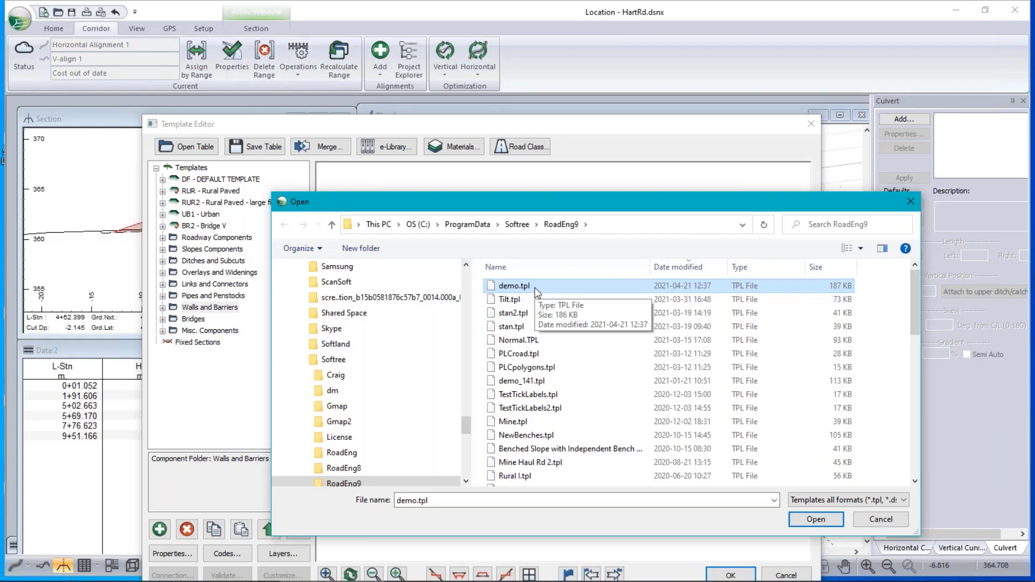
{"action": "left_click", "coordinate": [881, 519]}
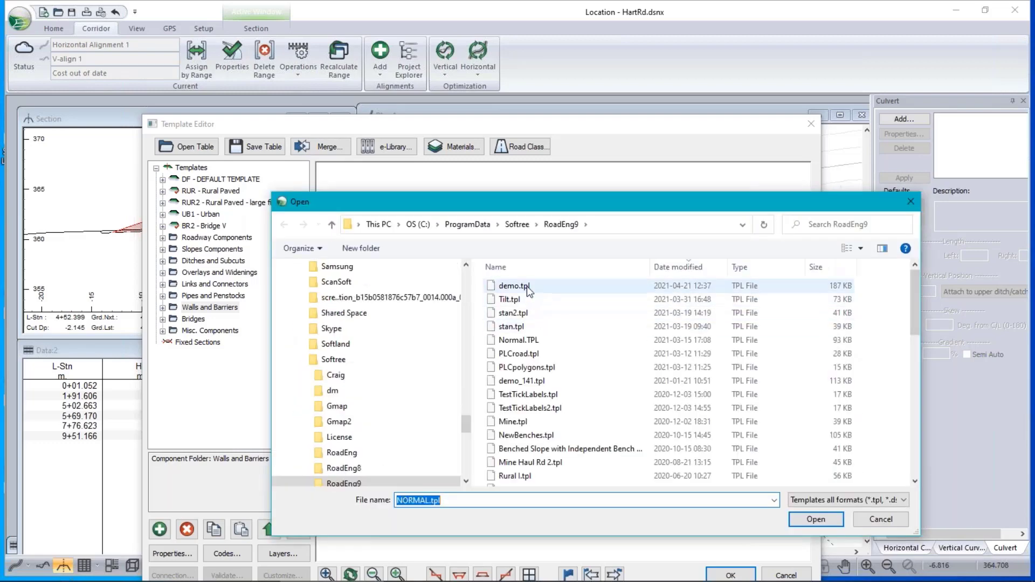
Step: Merge the FF3 Slopes Components and FF5 Walls and Barriers folders from demo.tpl into the current templates
{"action": "left_click", "coordinate": [526, 286]}
{"action": "left_click", "coordinate": [821, 521]}
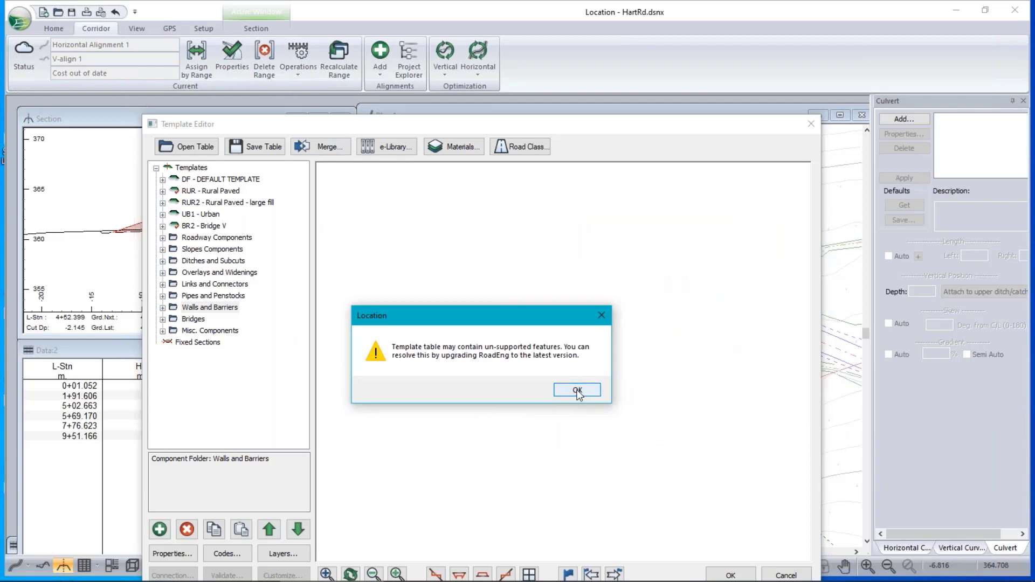
{"action": "left_click", "coordinate": [577, 390]}
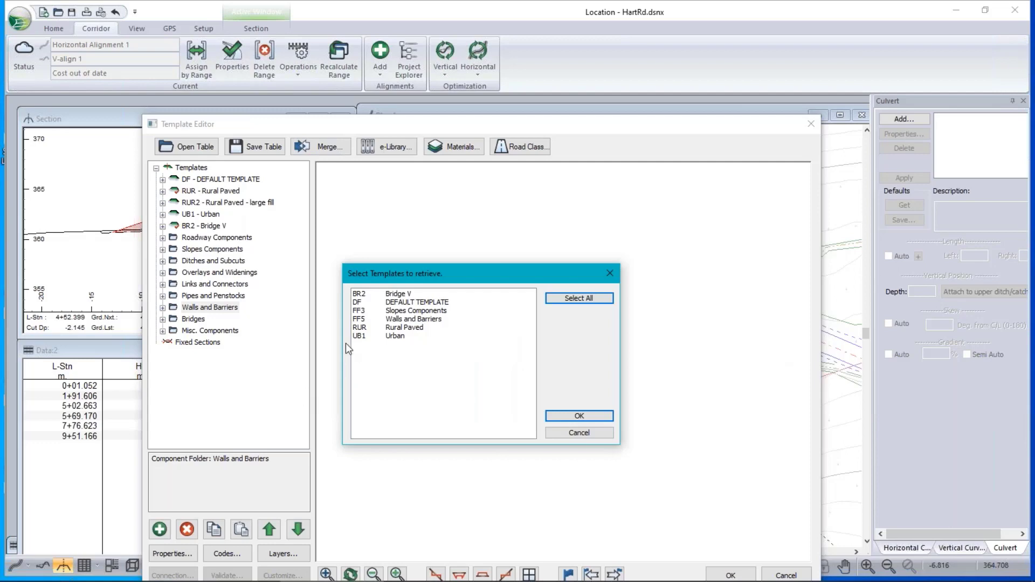
{"action": "left_click", "coordinate": [400, 304]}
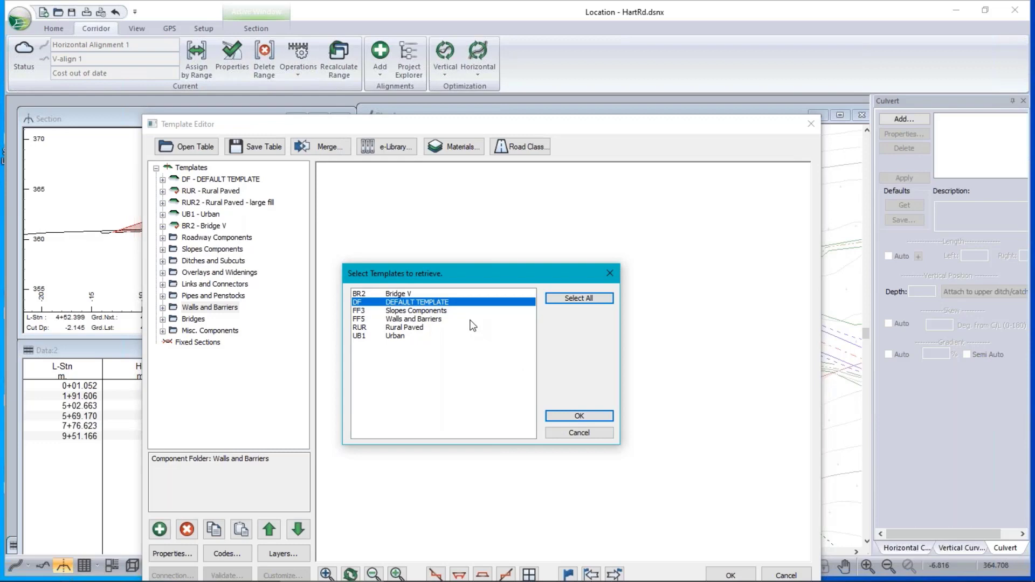
{"action": "left_click_drag", "start_coordinate": [468, 270], "coordinate": [482, 234]}
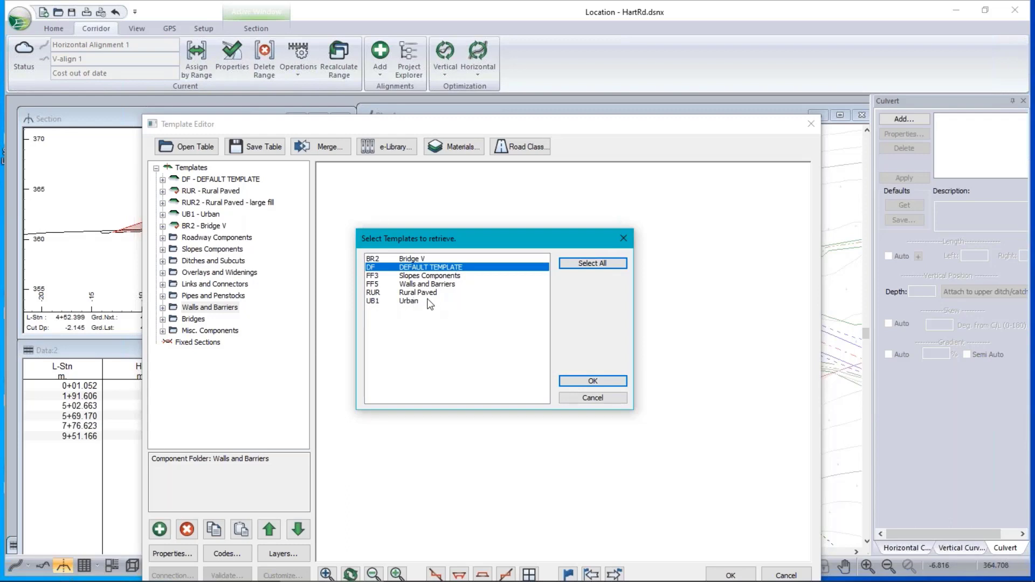
{"action": "left_click", "coordinate": [423, 276]}
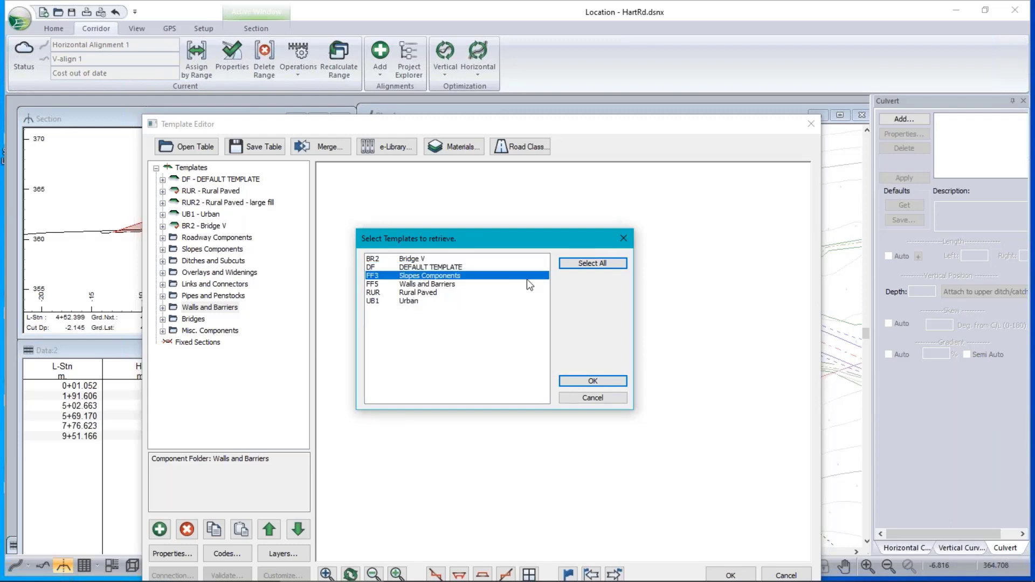
{"action": "left_click", "coordinate": [425, 284], "text": "ctrl"}
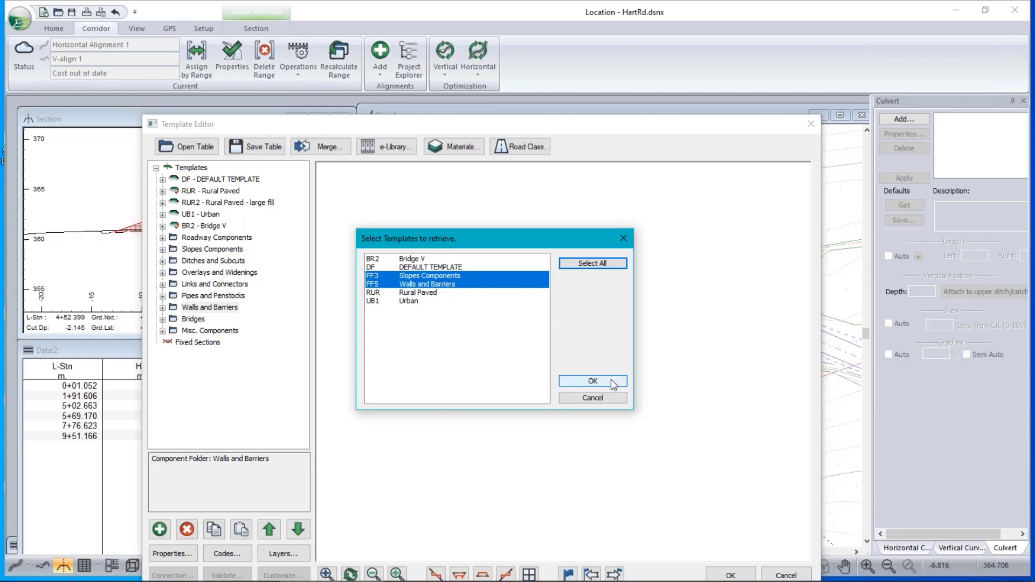
{"action": "left_click", "coordinate": [592, 381]}
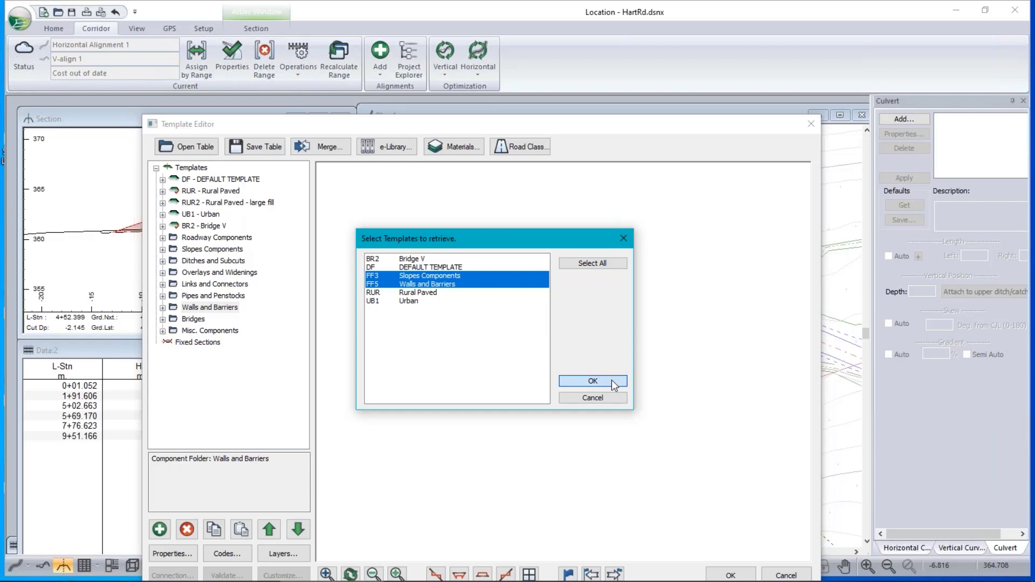
Step: Overwrite the existing Slopes Components and Walls and Barriers folders with the merged ones, and preview RUR's Rural I-left component
{"action": "left_click", "coordinate": [465, 391]}
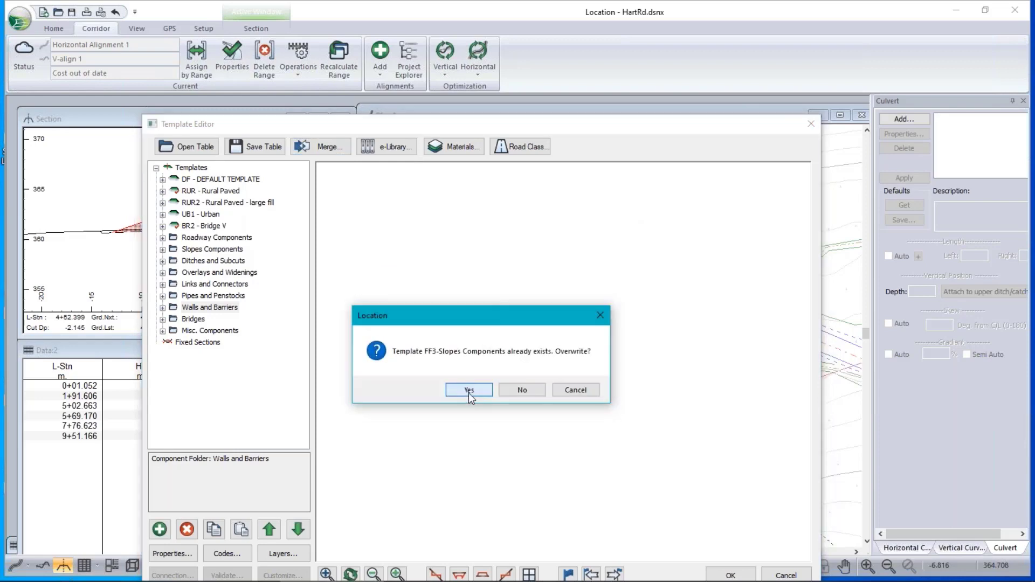
{"action": "left_click", "coordinate": [467, 391]}
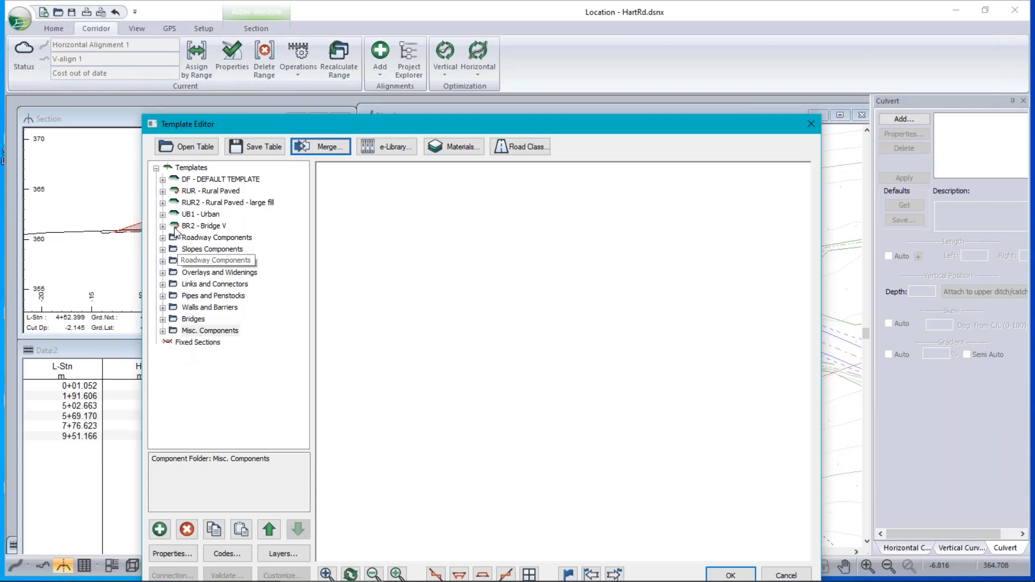
{"action": "left_click", "coordinate": [162, 192]}
{"action": "left_click", "coordinate": [210, 204]}
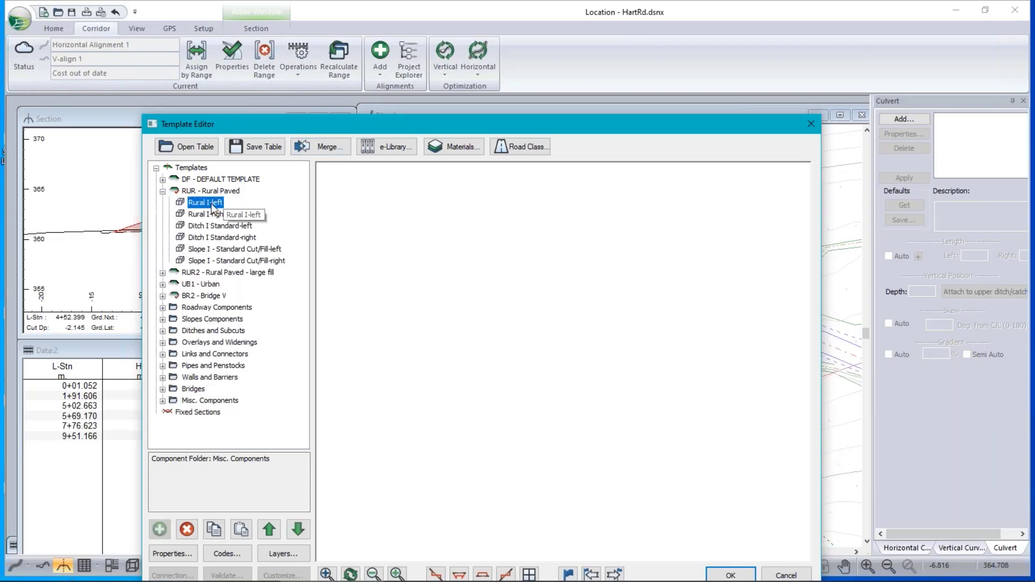
{"action": "scroll", "coordinate": [545, 334], "scroll_direction": "up", "scroll_amount": 3}
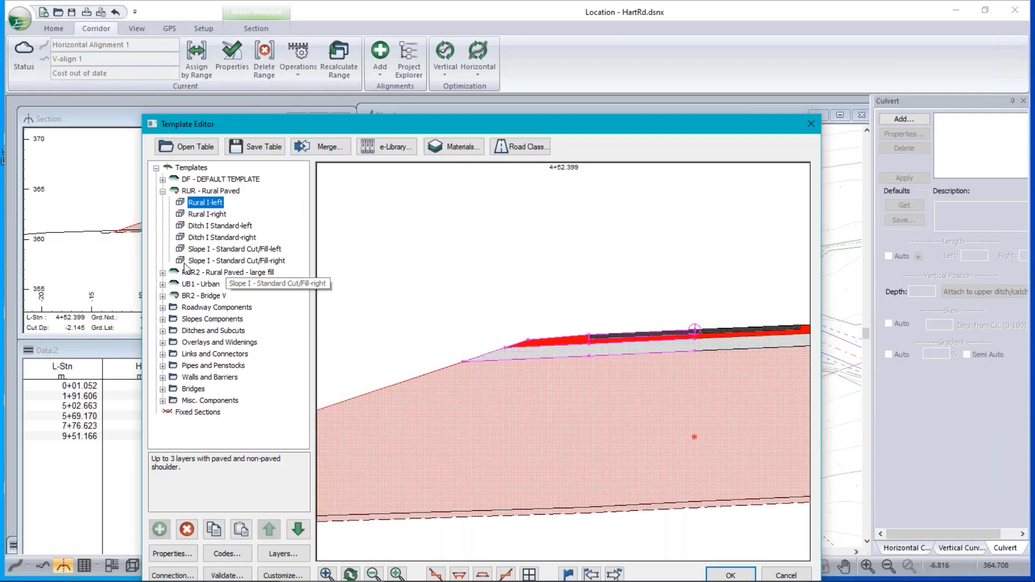
Step: Copy the Barrier II - Jersey-left component from Walls and Barriers and paste it into RUR2 as a new left-side component
{"action": "left_click", "coordinate": [163, 377]}
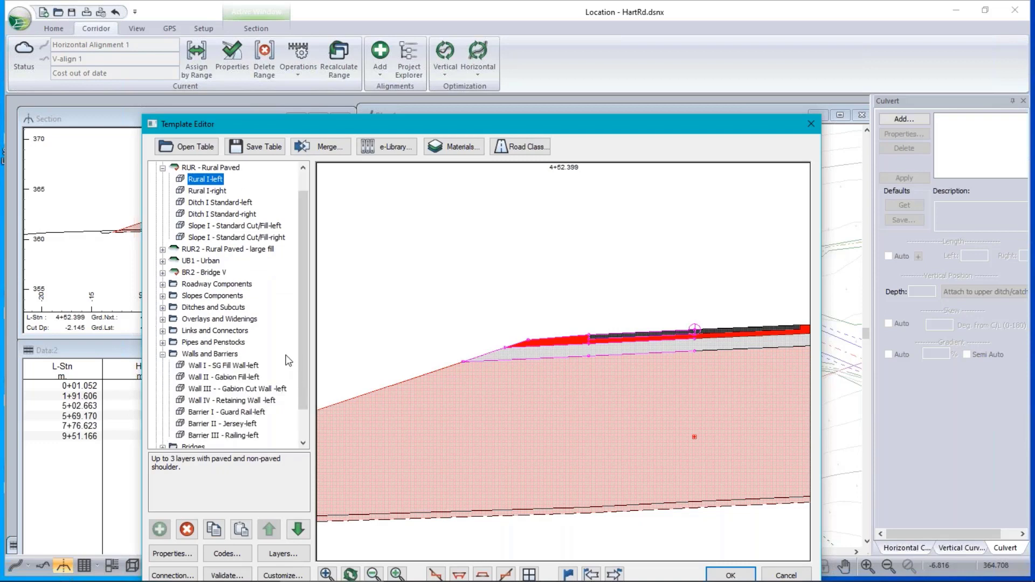
{"action": "left_click", "coordinate": [211, 424]}
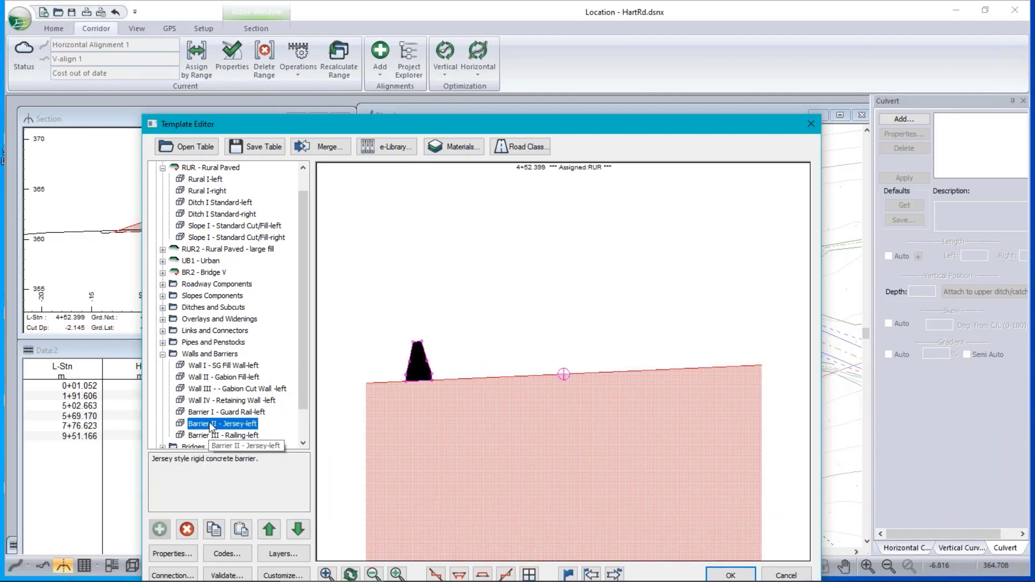
{"action": "right_click", "coordinate": [210, 427]}
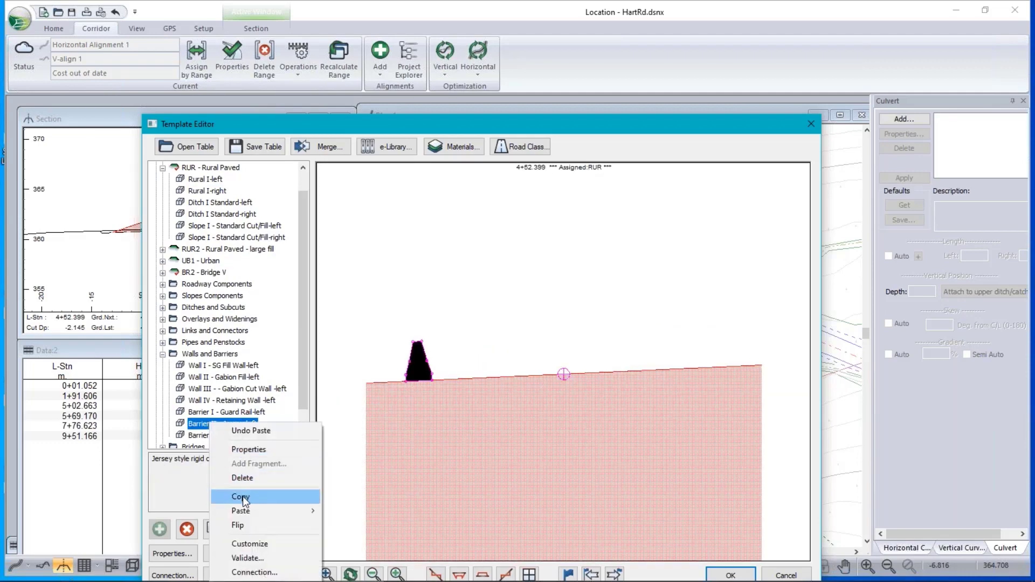
{"action": "left_click", "coordinate": [219, 495]}
{"action": "left_click", "coordinate": [162, 249]}
{"action": "left_click", "coordinate": [232, 249]}
{"action": "right_click", "coordinate": [202, 252]}
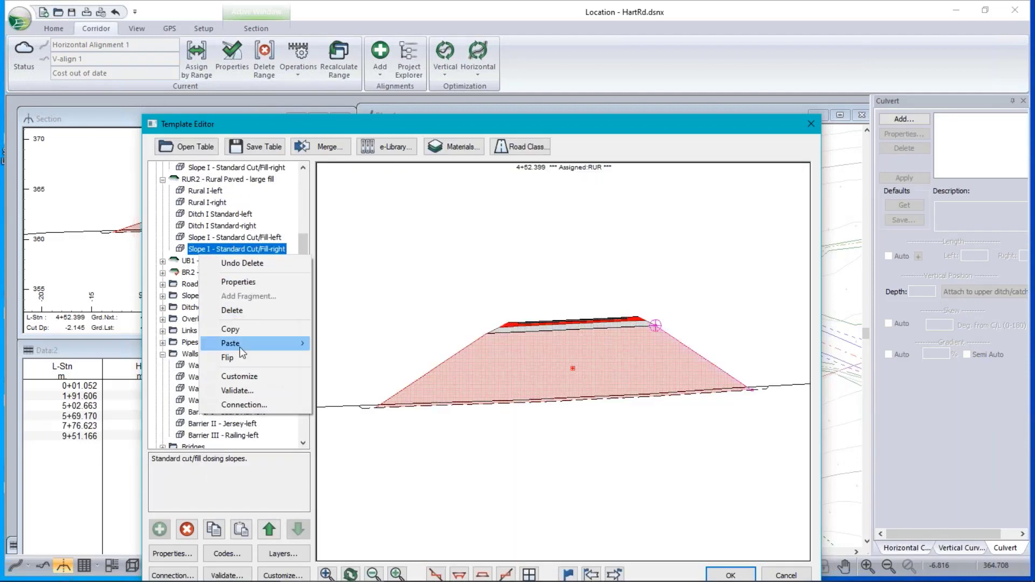
{"action": "mouse_move", "coordinate": [239, 347]}
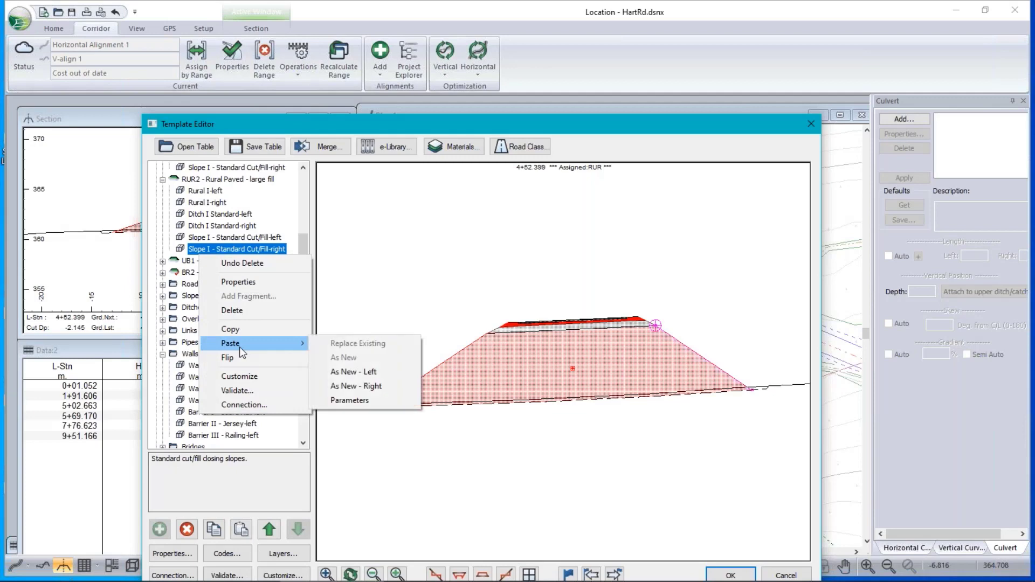
{"action": "left_click", "coordinate": [361, 372]}
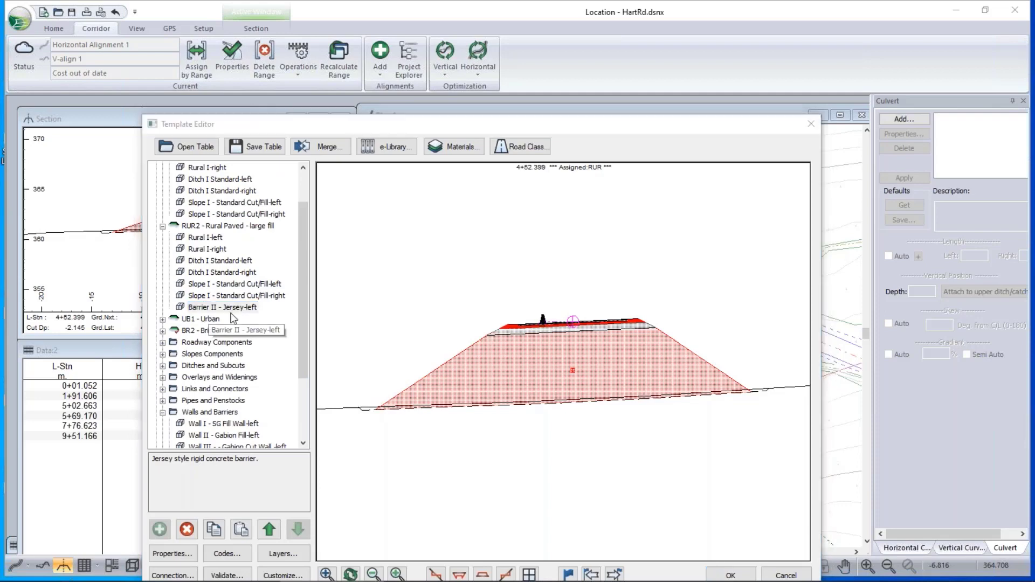
Step: Set the BarrierCL_Offset default of RUR2's Barrier II - Jersey-left component to 3.6 m
{"action": "double_click", "coordinate": [231, 311]}
{"action": "left_click", "coordinate": [212, 273]}
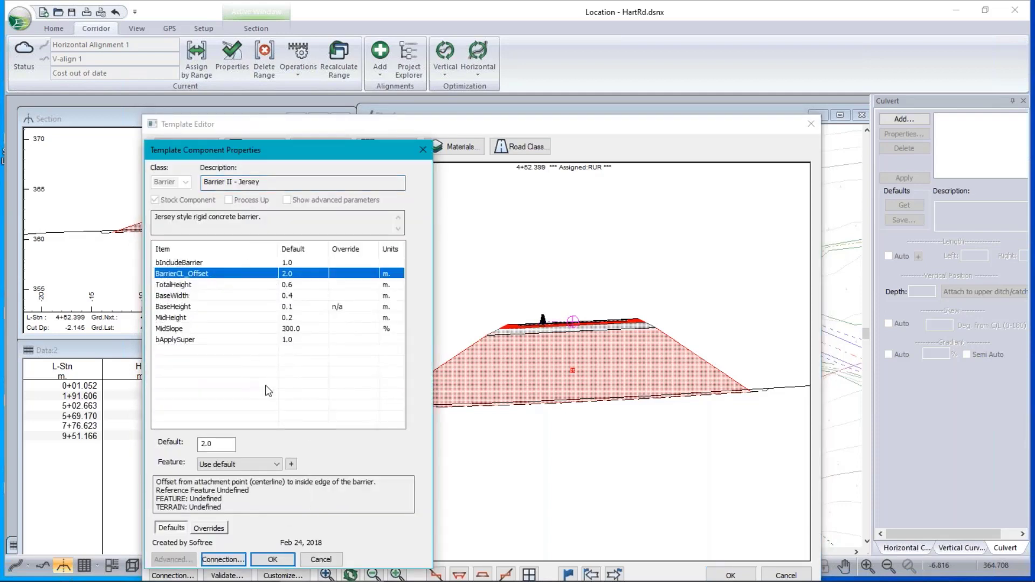
{"action": "left_click", "coordinate": [216, 441]}
{"action": "type", "text": "3.6"}
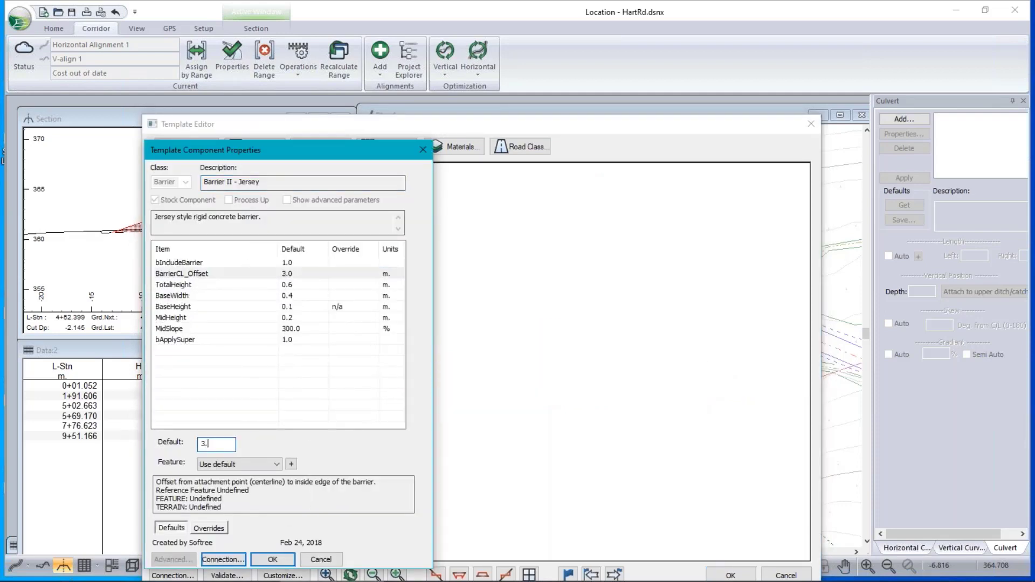
{"action": "left_click", "coordinate": [272, 561]}
Step: Copy RUR2's Barrier II - Jersey-left component and paste it as a new right-side component
{"action": "right_click", "coordinate": [223, 308]}
{"action": "left_click", "coordinate": [260, 381]}
{"action": "right_click", "coordinate": [222, 312]}
{"action": "mouse_move", "coordinate": [259, 393]}
{"action": "left_click", "coordinate": [392, 439]}
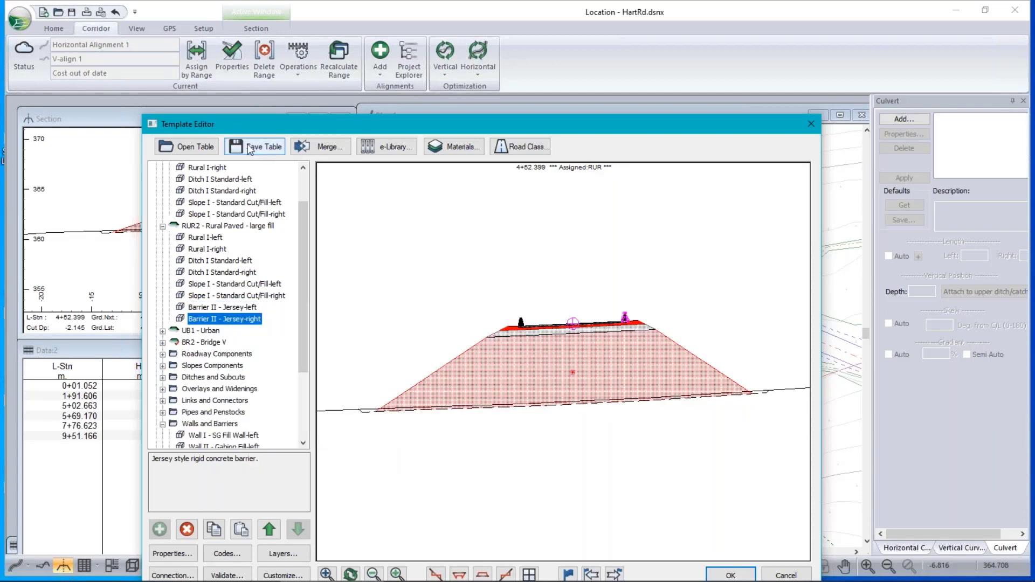
{"action": "left_click", "coordinate": [268, 152]}
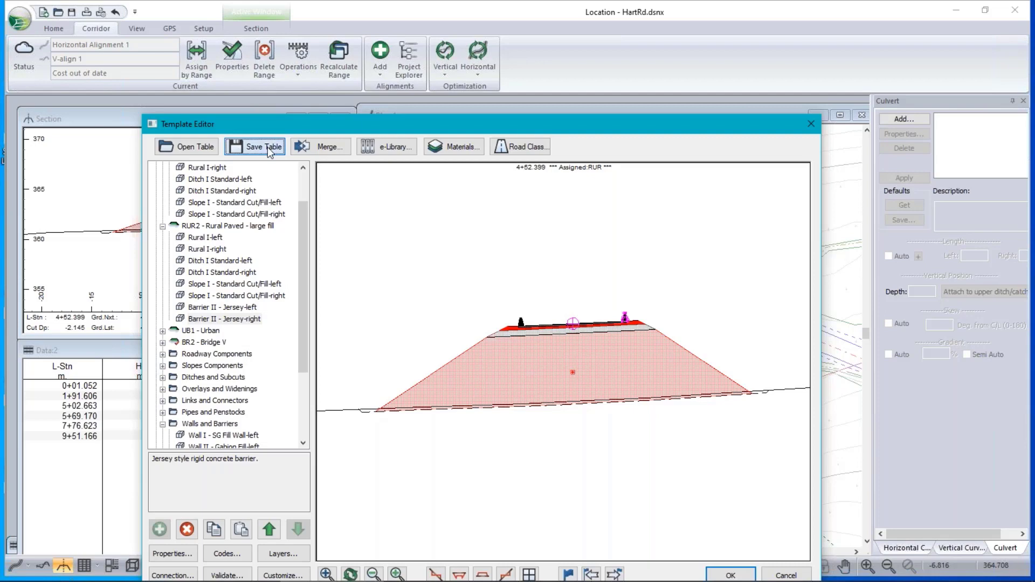
{"action": "left_click", "coordinate": [270, 150]}
{"action": "left_click", "coordinate": [590, 414]}
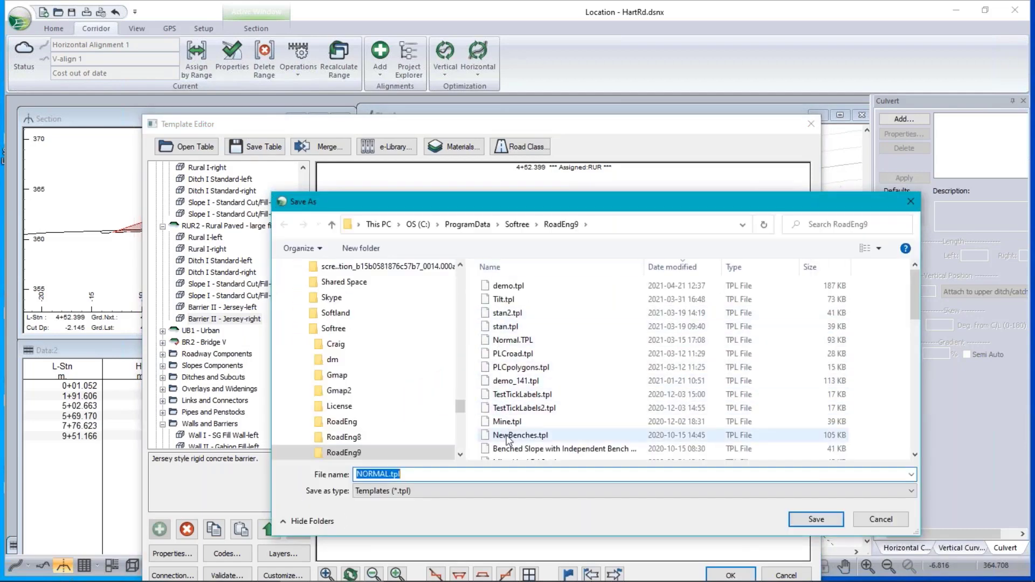
{"action": "scroll", "coordinate": [512, 428], "scroll_direction": "down", "scroll_amount": 4}
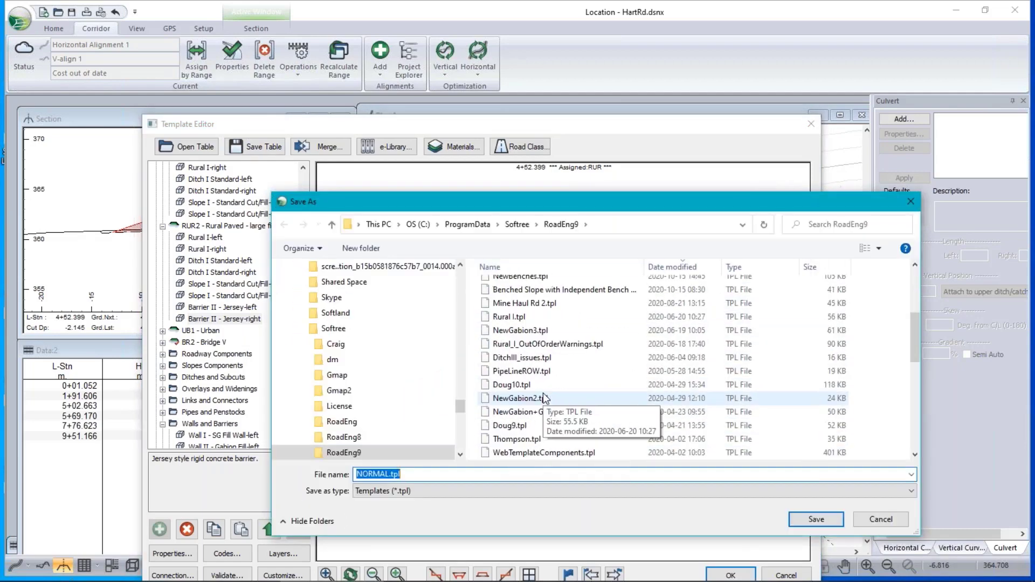
{"action": "scroll", "coordinate": [540, 422], "scroll_direction": "down", "scroll_amount": 1}
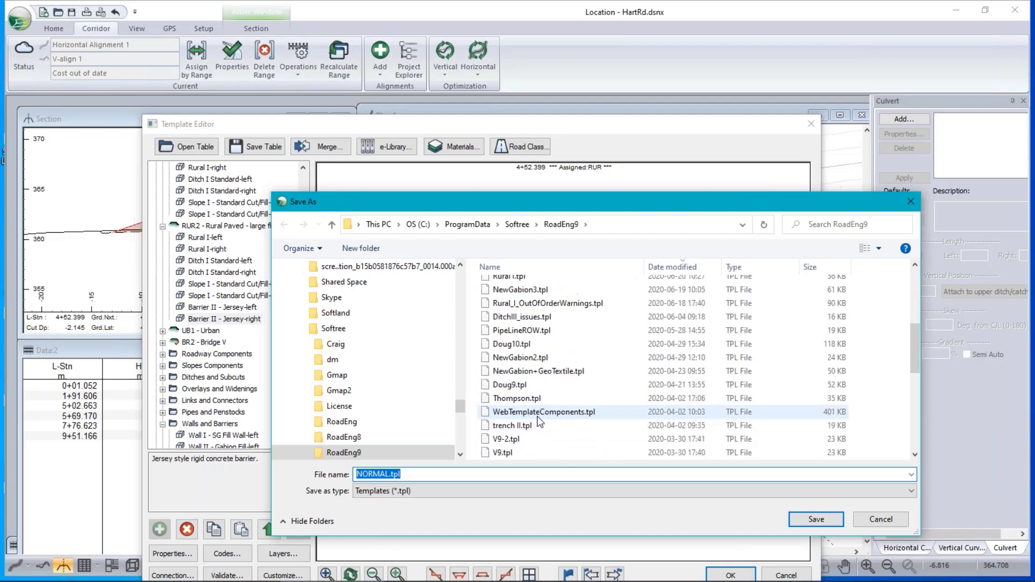
{"action": "scroll", "coordinate": [540, 422], "scroll_direction": "up", "scroll_amount": 2}
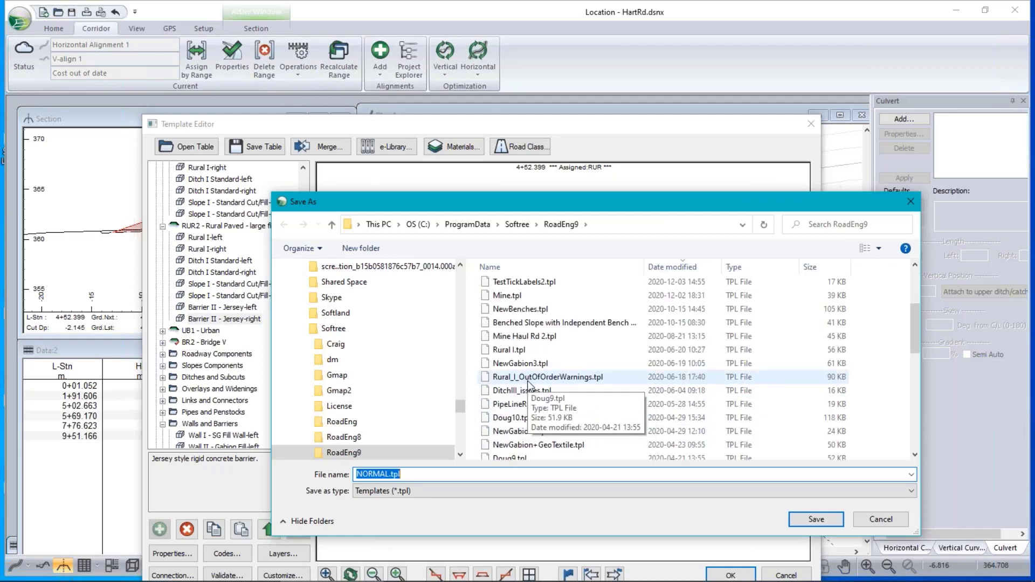
{"action": "left_click", "coordinate": [561, 267]}
{"action": "scroll", "coordinate": [493, 407], "scroll_direction": "down", "scroll_amount": 8}
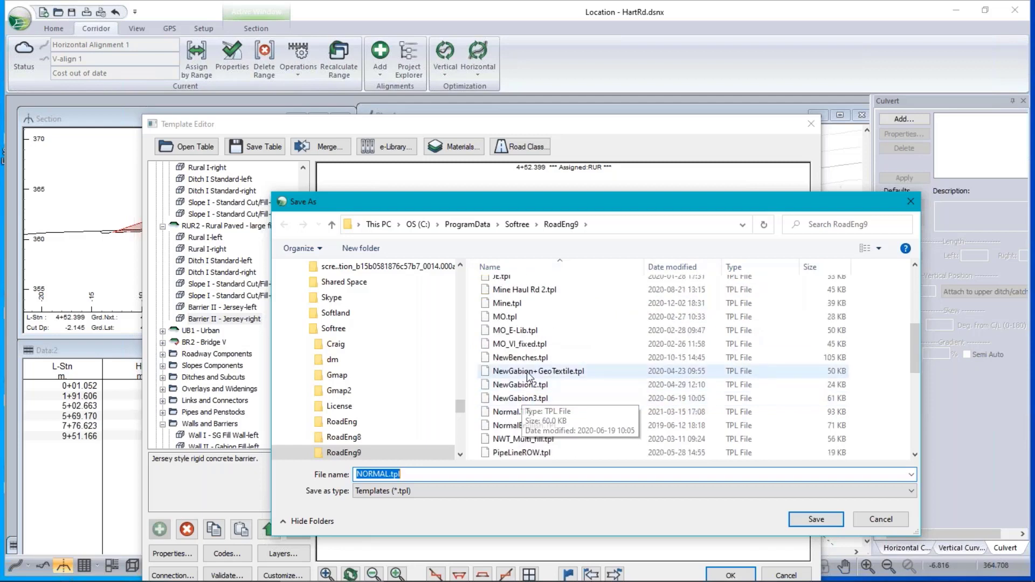
{"action": "left_click", "coordinate": [514, 411]}
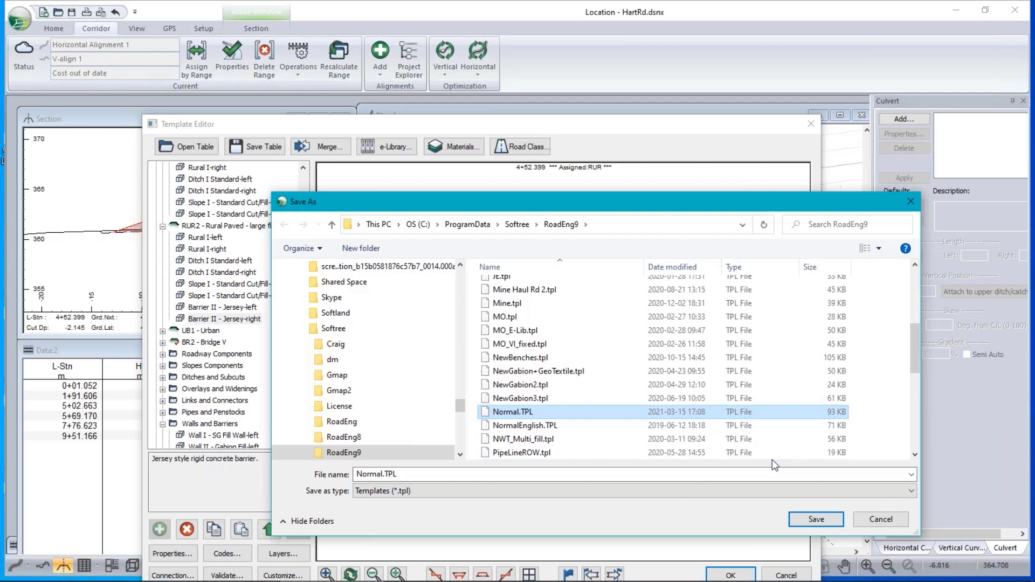
{"action": "left_click", "coordinate": [880, 519]}
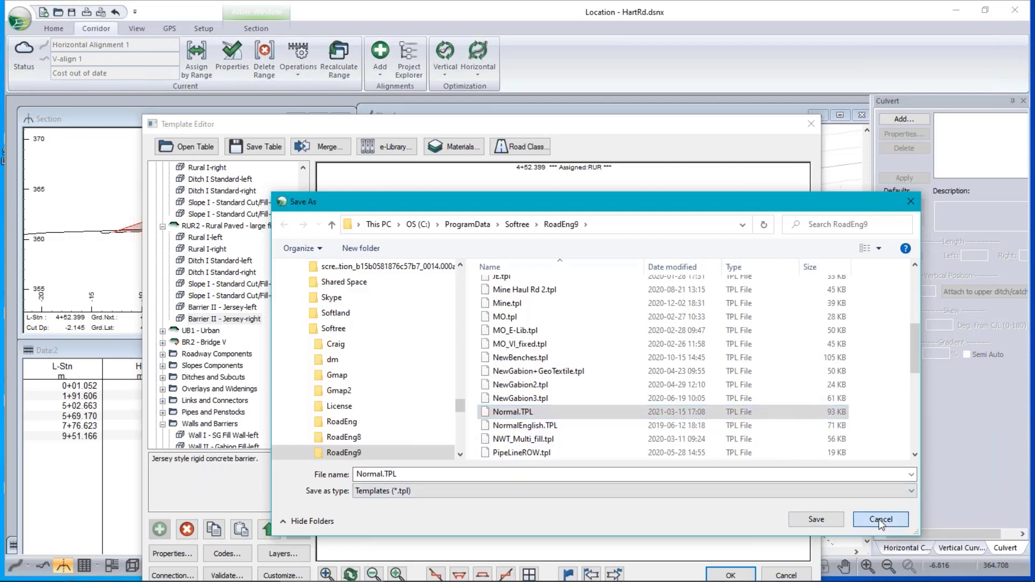
Step: Accept the template edits and recalculate the full station range of the current alignment
{"action": "left_click_drag", "start_coordinate": [548, 124], "coordinate": [527, 56]}
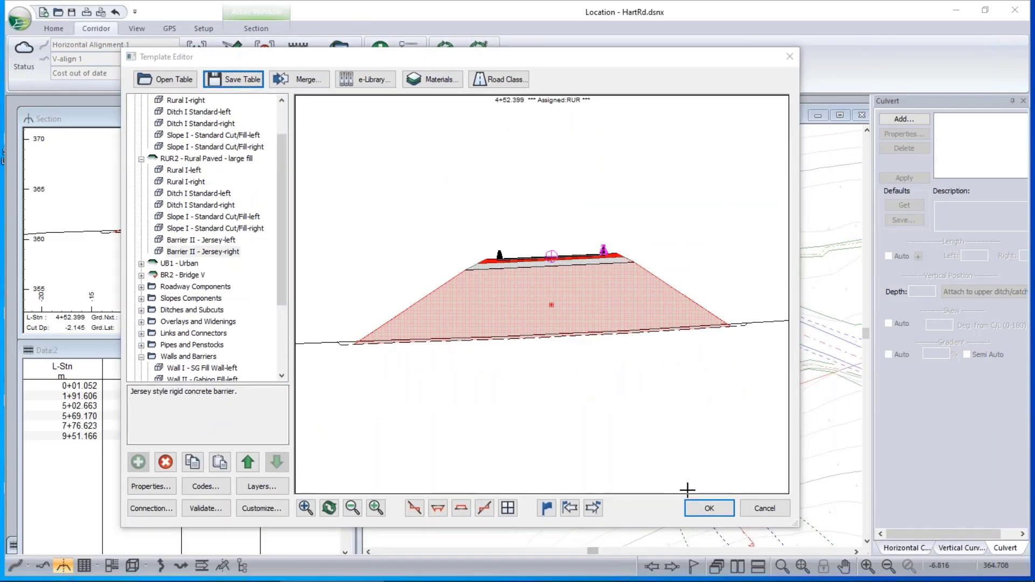
{"action": "left_click", "coordinate": [710, 514]}
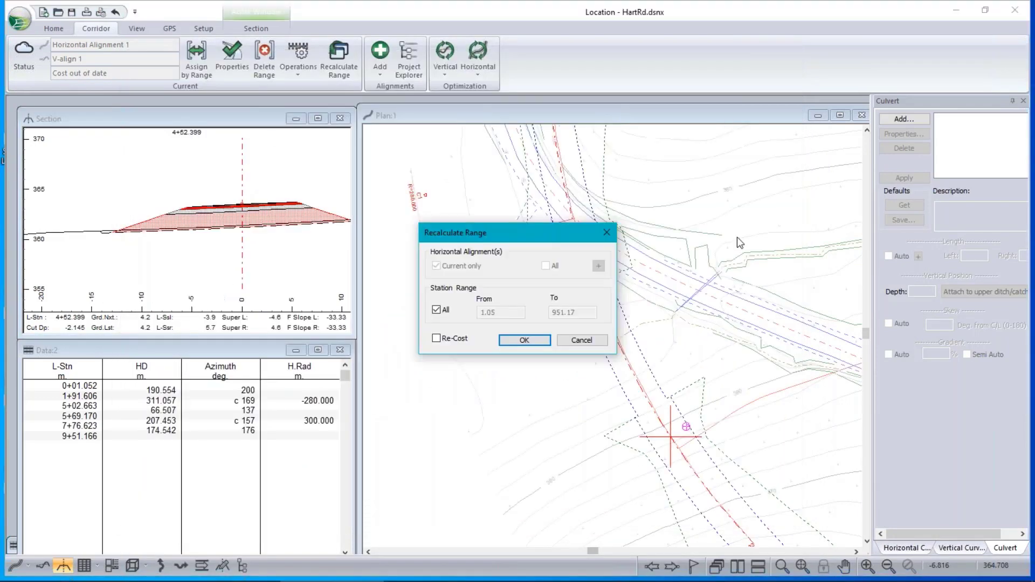
{"action": "left_click", "coordinate": [524, 340]}
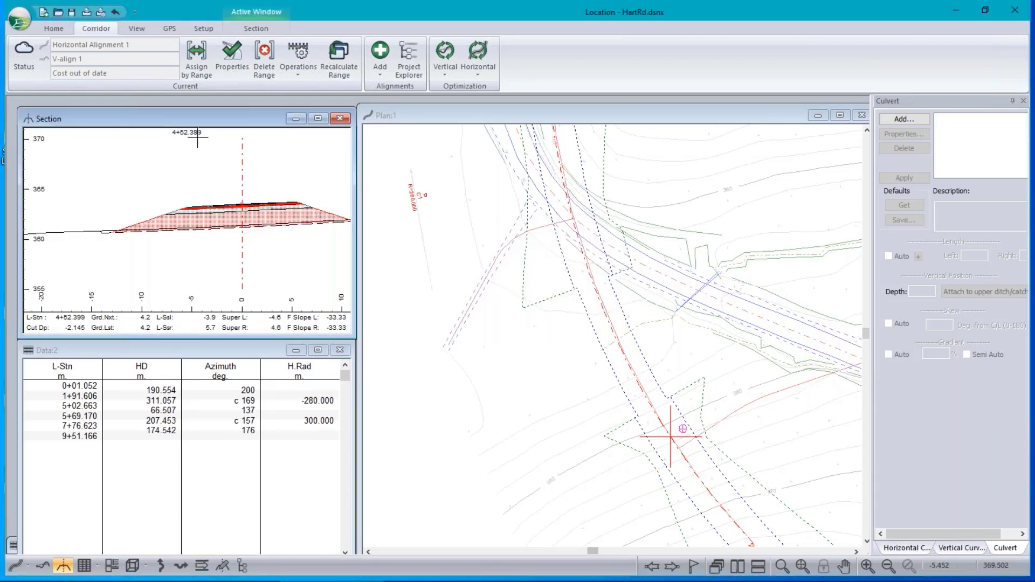
Step: Assign the RUR2 Rural Paved - large fill template to stations 390 to 440 in place of BR2 Bridge V, and recalculate the range
{"action": "left_click", "coordinate": [196, 54]}
{"action": "left_click", "coordinate": [414, 192]}
{"action": "left_click", "coordinate": [357, 237]}
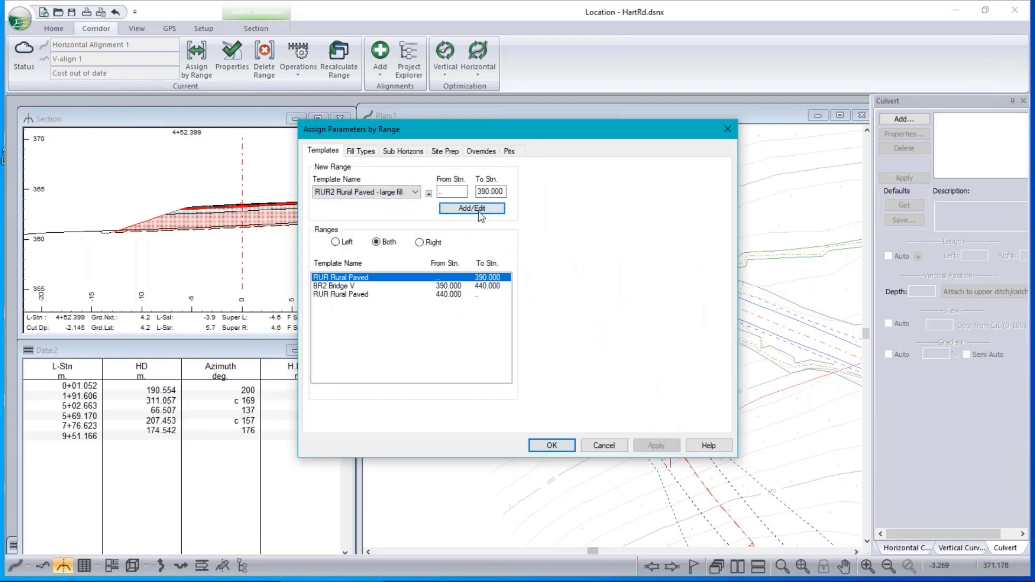
{"action": "left_click", "coordinate": [348, 287]}
{"action": "left_click", "coordinate": [386, 192]}
{"action": "left_click", "coordinate": [343, 211]}
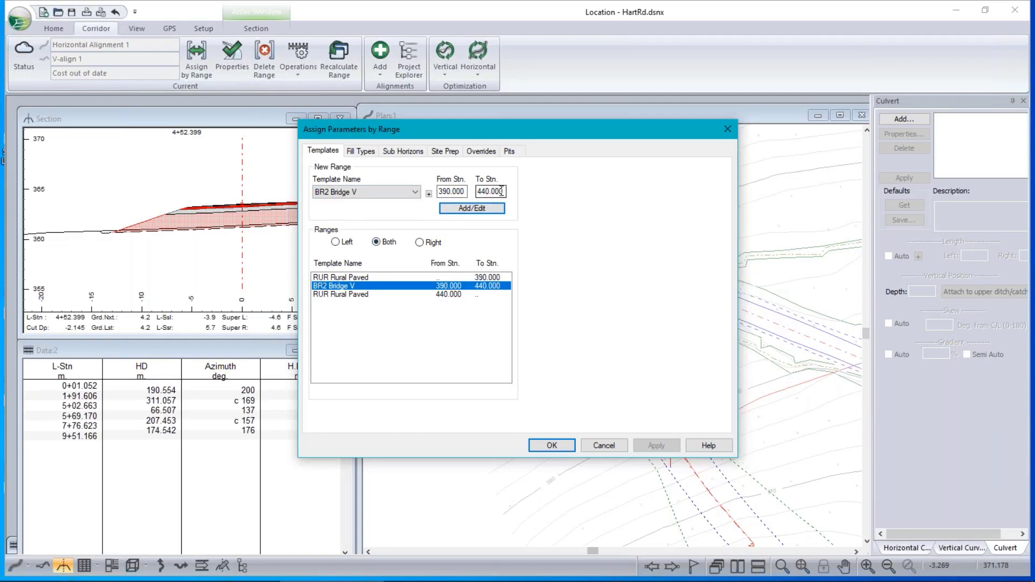
{"action": "left_click", "coordinate": [378, 192]}
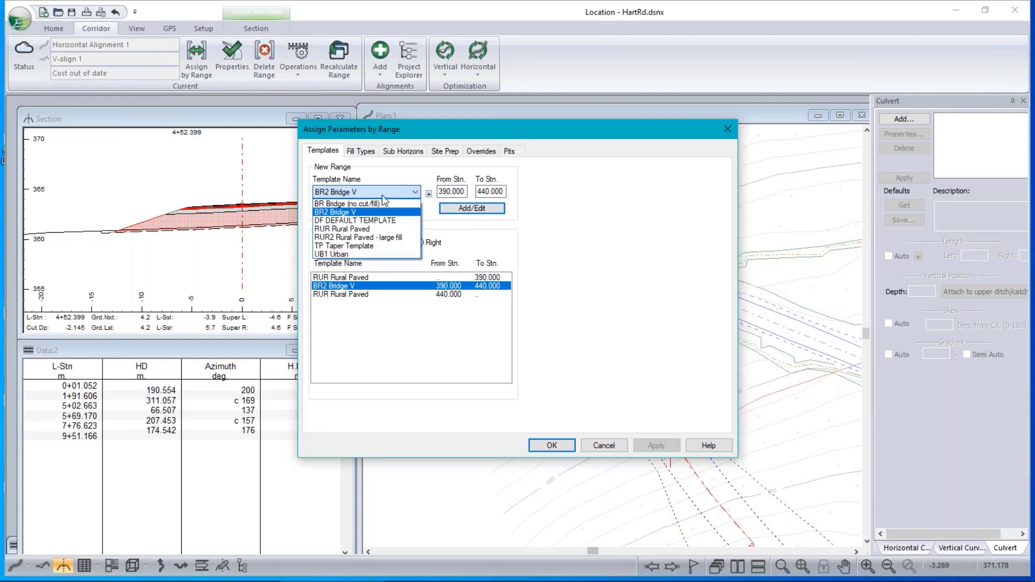
{"action": "left_click", "coordinate": [336, 238]}
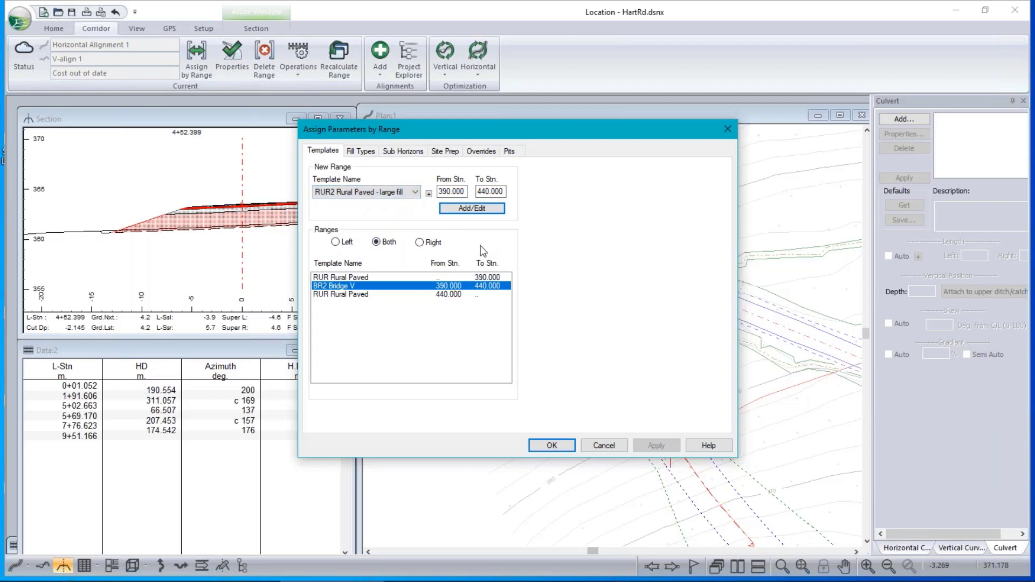
{"action": "left_click", "coordinate": [494, 210]}
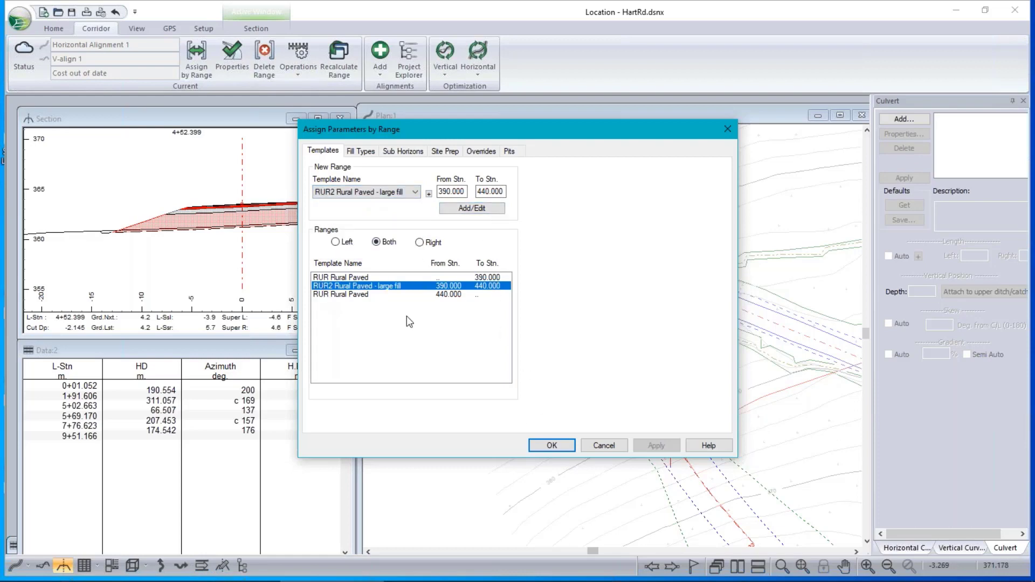
{"action": "left_click", "coordinate": [546, 449]}
{"action": "left_click", "coordinate": [527, 338]}
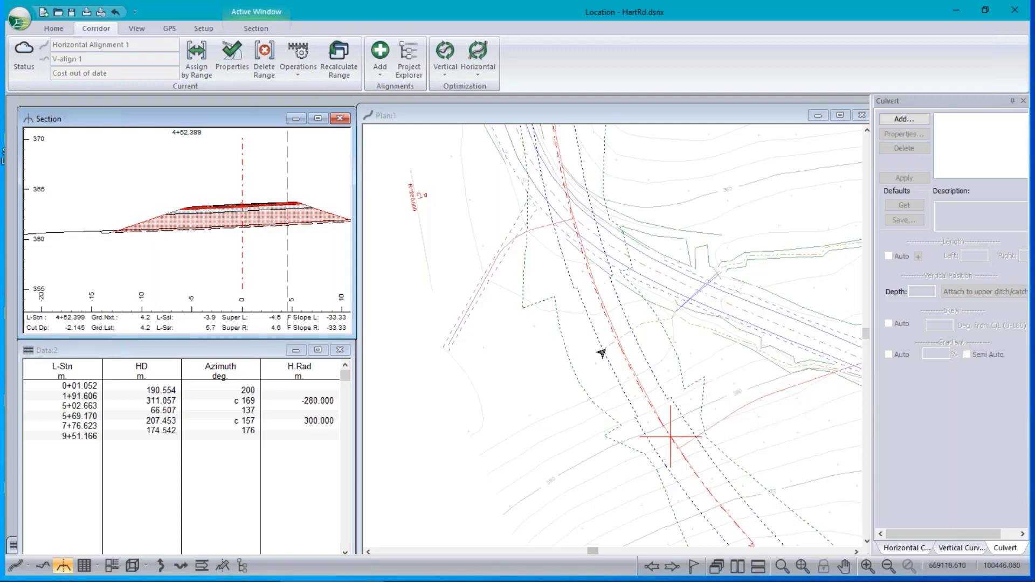
Step: Add a natural channel (stream) culvert at L-Line station 413.111 and check it in the cross-section
{"action": "left_click", "coordinate": [617, 341]}
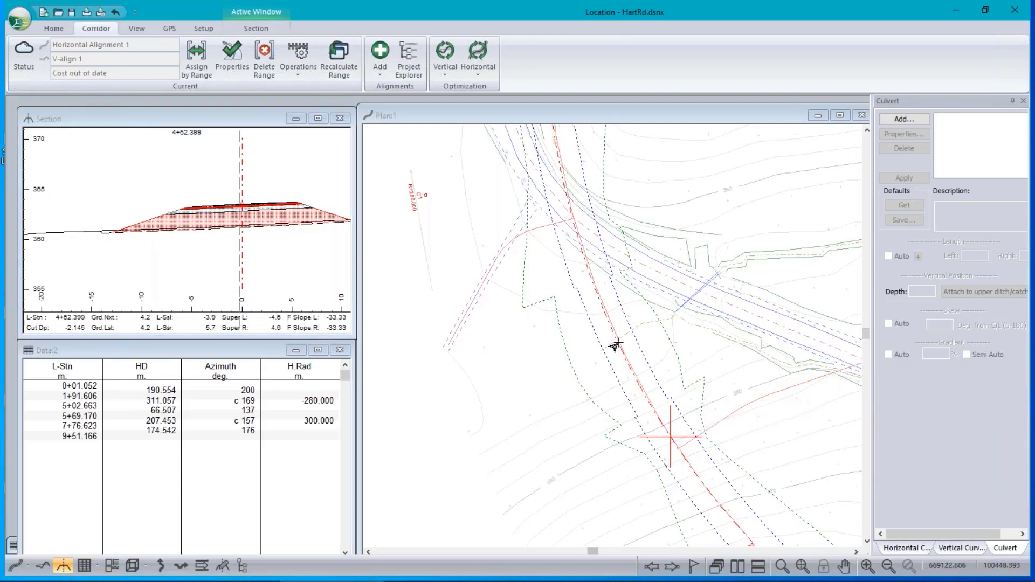
{"action": "left_click", "coordinate": [901, 118]}
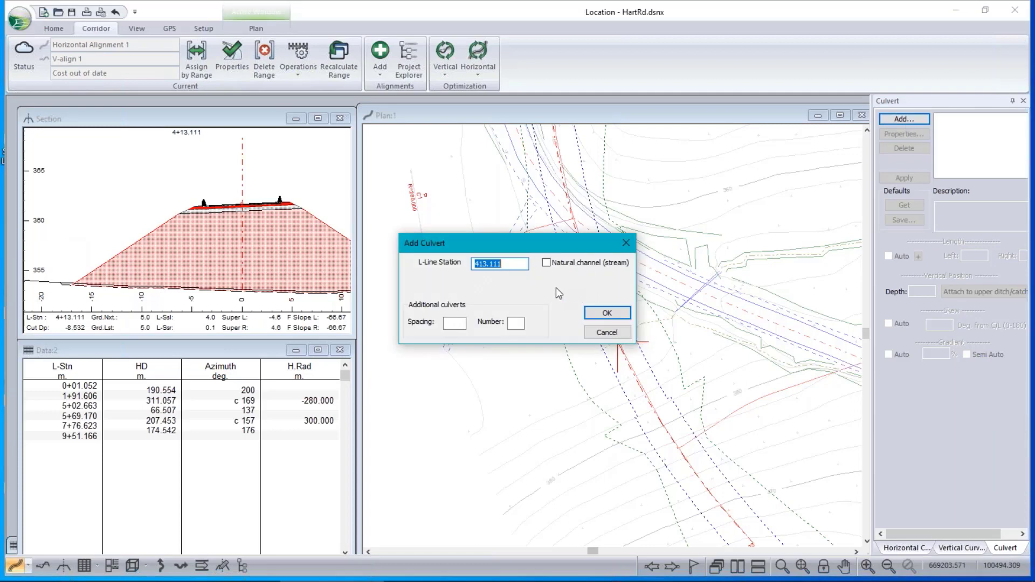
{"action": "left_click", "coordinate": [545, 263]}
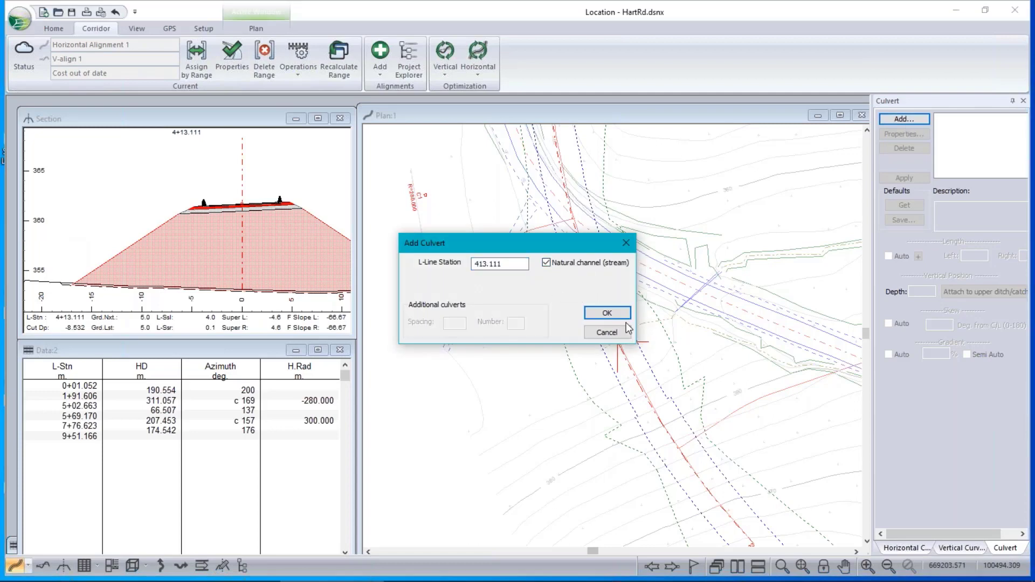
{"action": "left_click", "coordinate": [607, 313]}
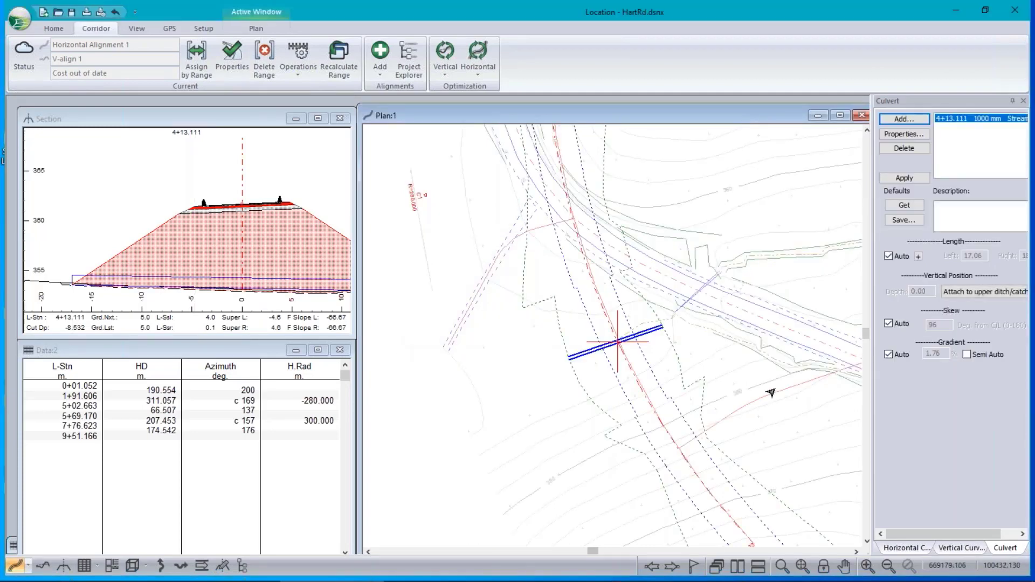
{"action": "scroll", "coordinate": [270, 225], "scroll_direction": "down", "scroll_amount": 3}
{"action": "middle_click_drag", "start_coordinate": [295, 237], "coordinate": [209, 229]}
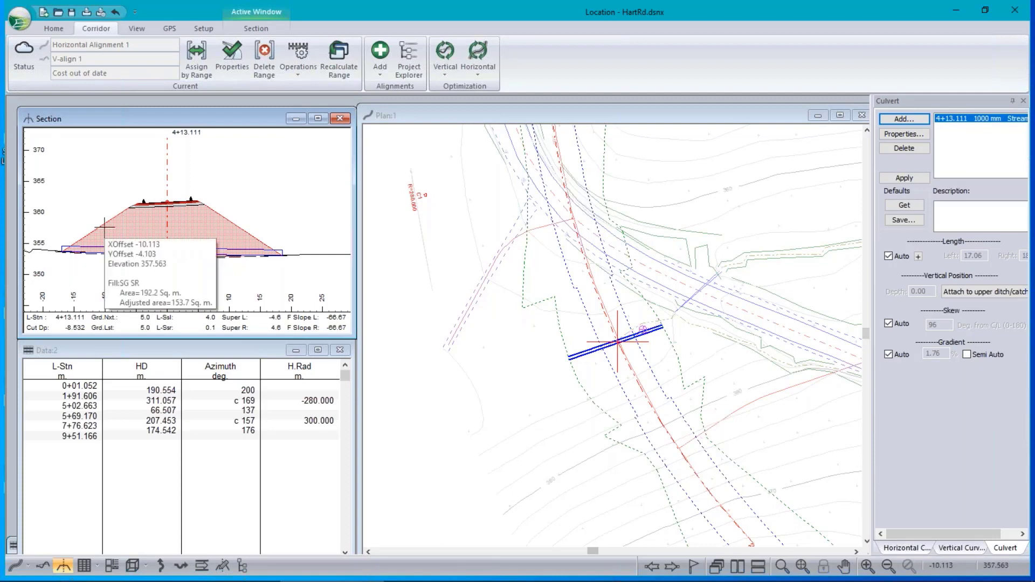
Step: Compare the fill cross-sections just before and just after station 440, where the large fill template ends
{"action": "mouse_move", "coordinate": [183, 227]}
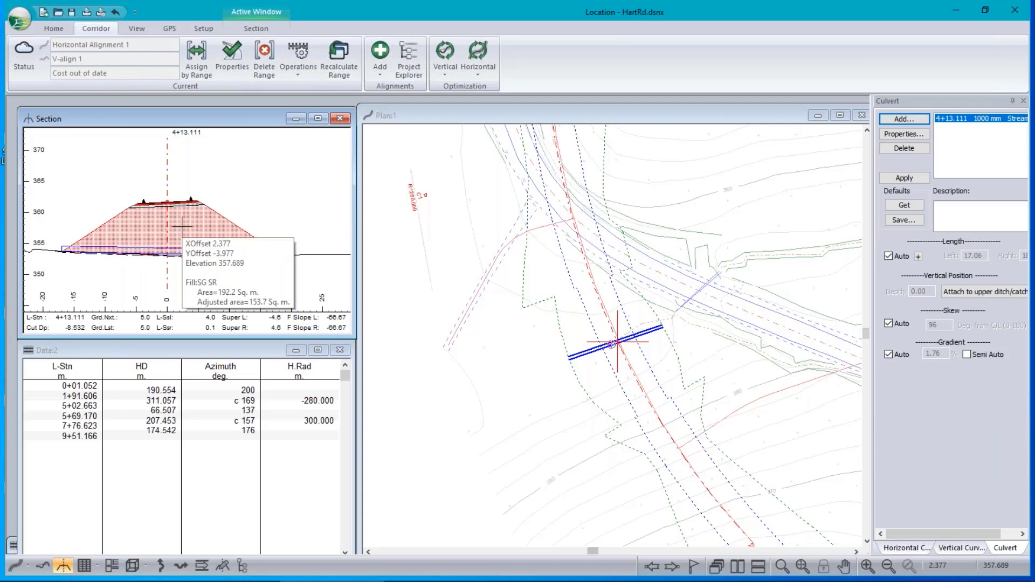
{"action": "mouse_move", "coordinate": [762, 360]}
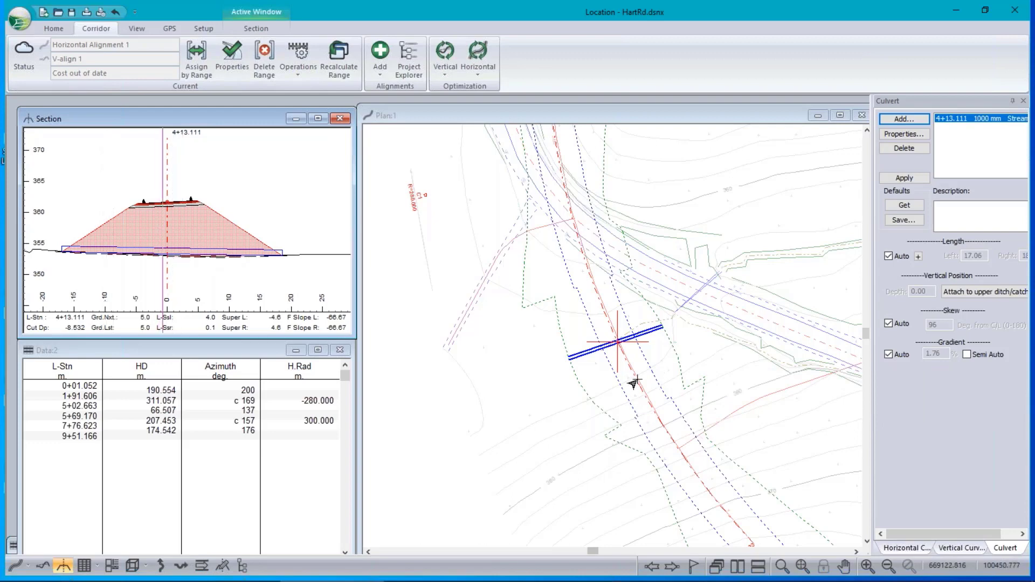
{"action": "left_click", "coordinate": [654, 421]}
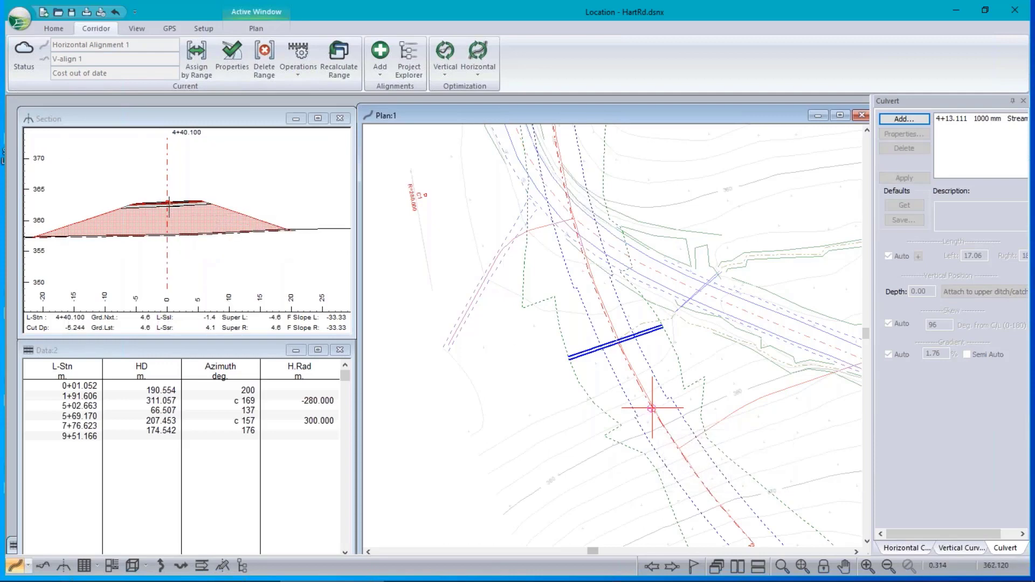
{"action": "scroll", "coordinate": [168, 207], "scroll_direction": "up", "scroll_amount": 2}
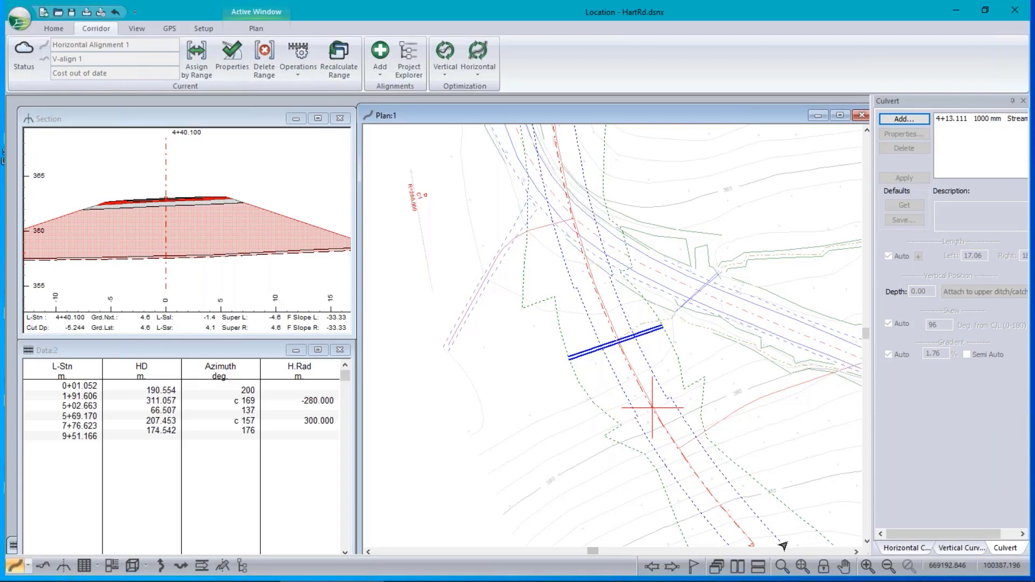
{"action": "left_click", "coordinate": [650, 566]}
{"action": "left_click", "coordinate": [650, 566]}
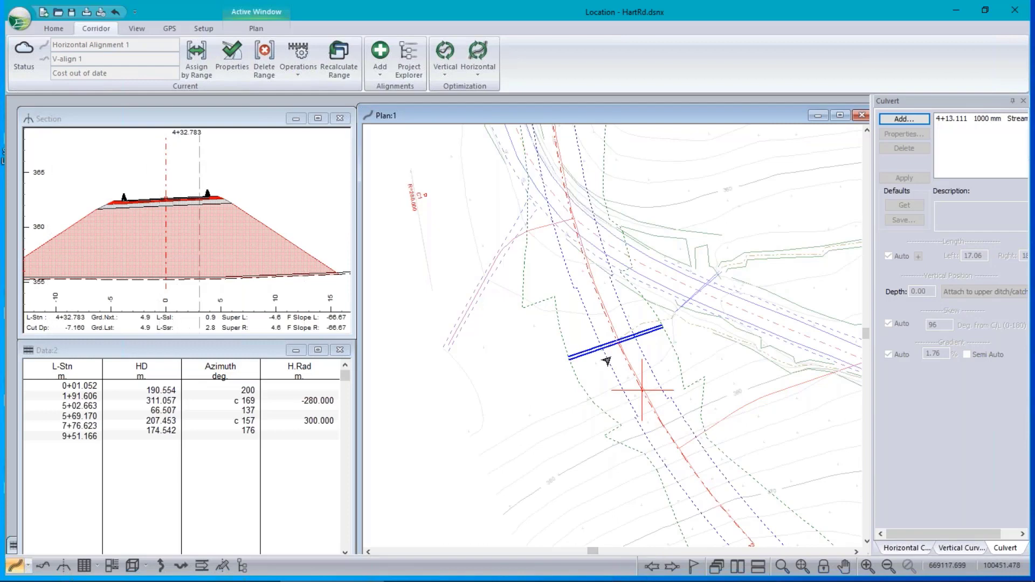
{"action": "mouse_move", "coordinate": [591, 280]}
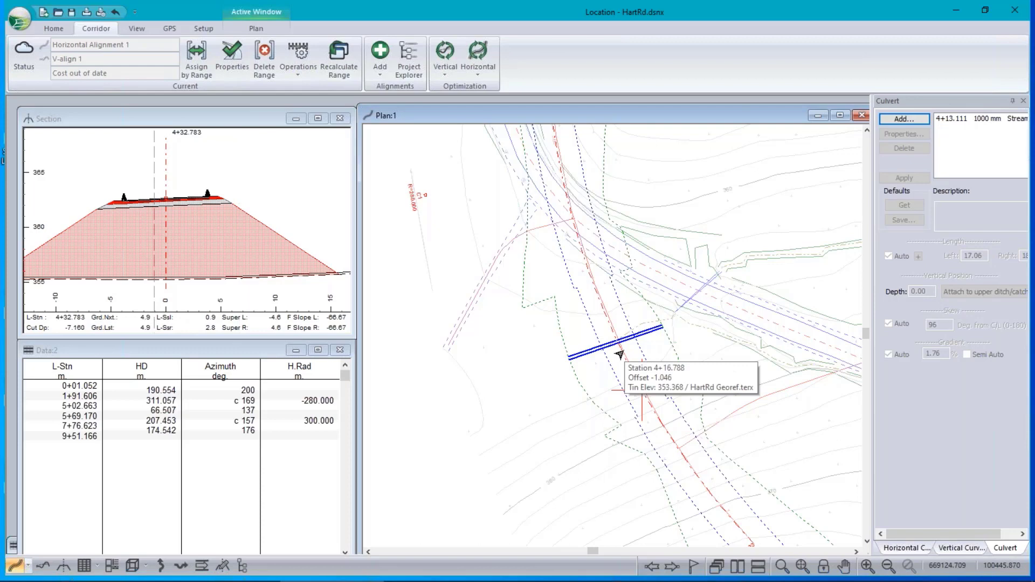
{"action": "mouse_move", "coordinate": [153, 195]}
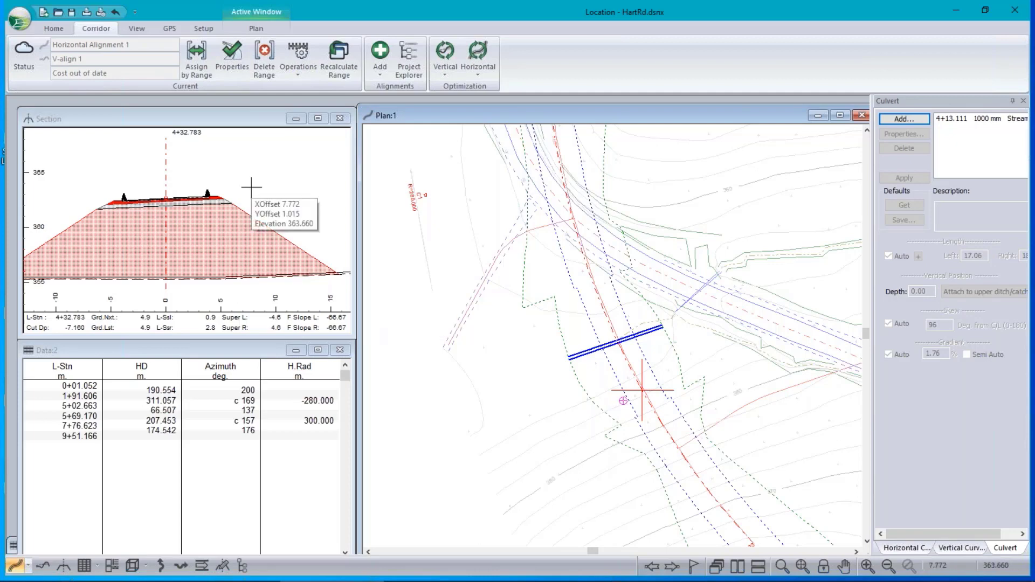
Step: Assign the TP Taper Template to stations 370 to 390, ahead of the large fill range
{"action": "left_click", "coordinate": [197, 57]}
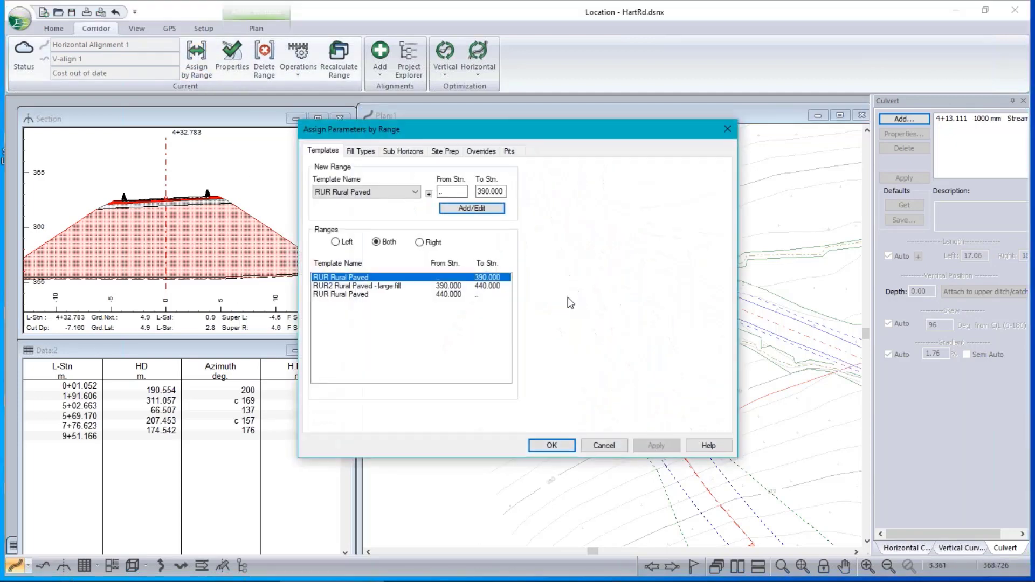
{"action": "left_click", "coordinate": [358, 286]}
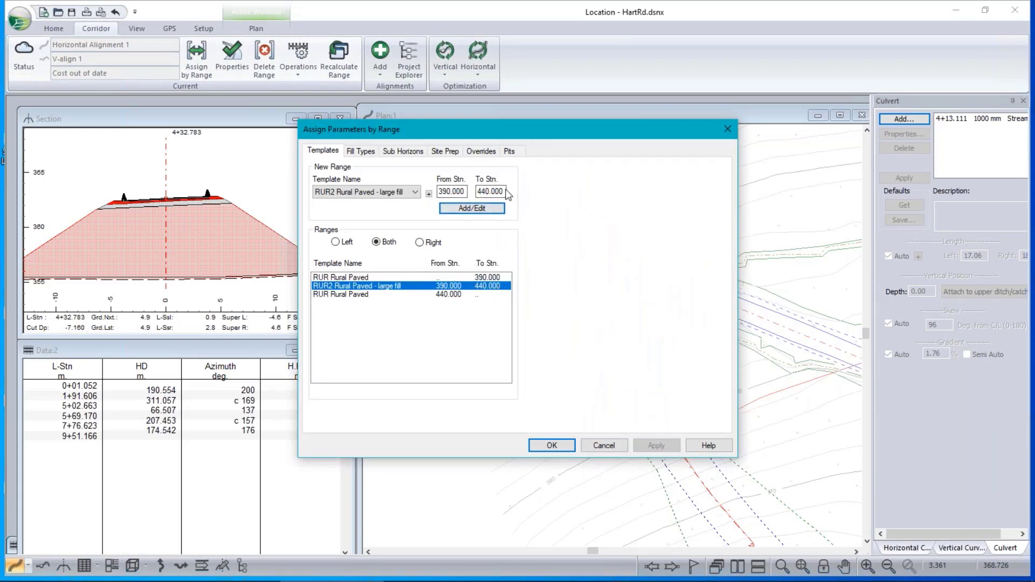
{"action": "left_click", "coordinate": [416, 193]}
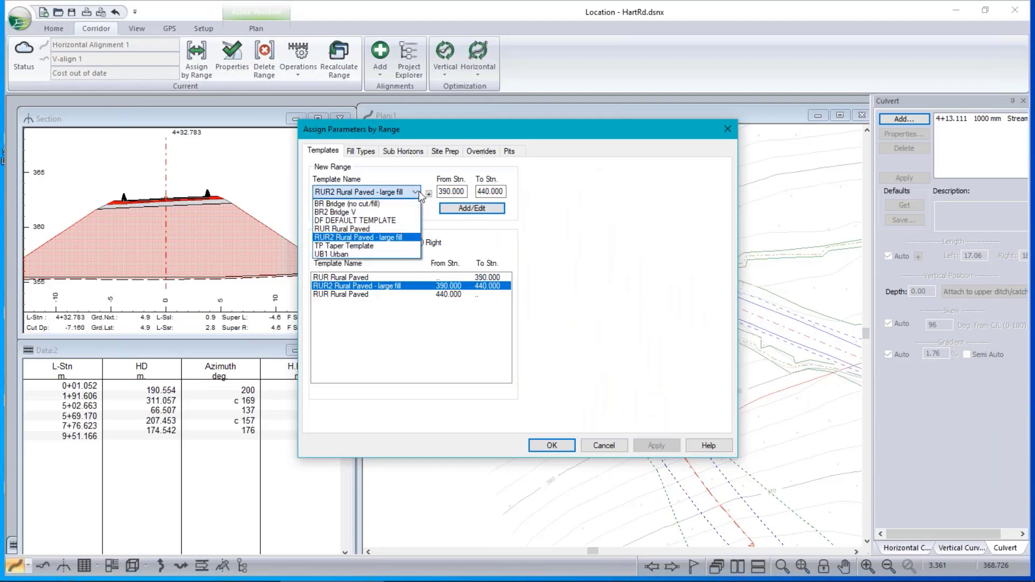
{"action": "left_click", "coordinate": [354, 247]}
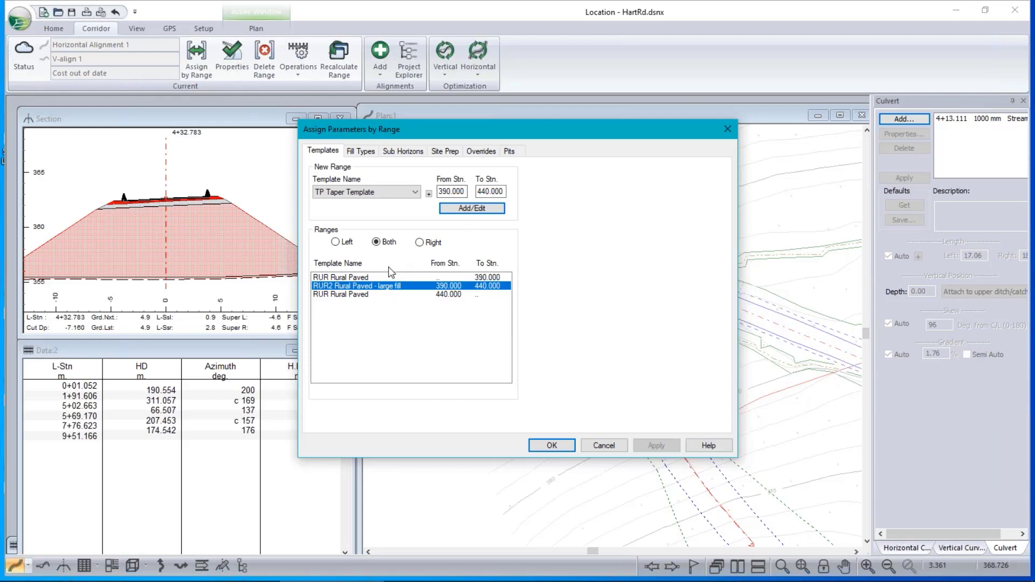
{"action": "key", "text": "Tab"}
{"action": "type", "text": "37"}
{"action": "key", "text": "Tab"}
{"action": "type", "text": "39"}
{"action": "left_click", "coordinate": [484, 206]}
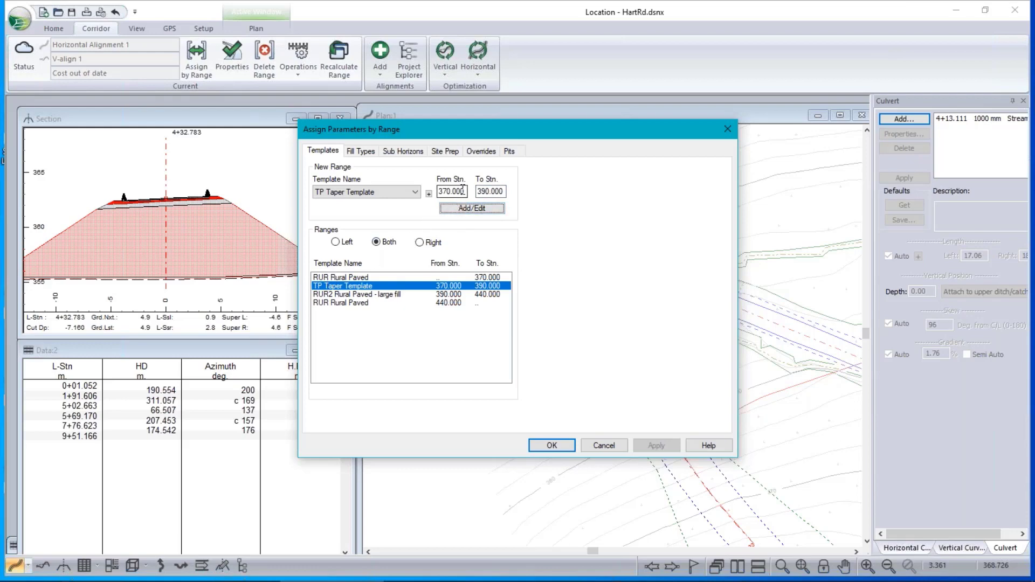
Step: Assign the TP Taper Template to stations 440 to 460, accept the range assignments and recalculate all stations
{"action": "left_click_drag", "start_coordinate": [465, 190], "coordinate": [404, 179]}
{"action": "type", "text": "440"}
{"action": "key", "text": "Tab"}
{"action": "type", "text": "43"}
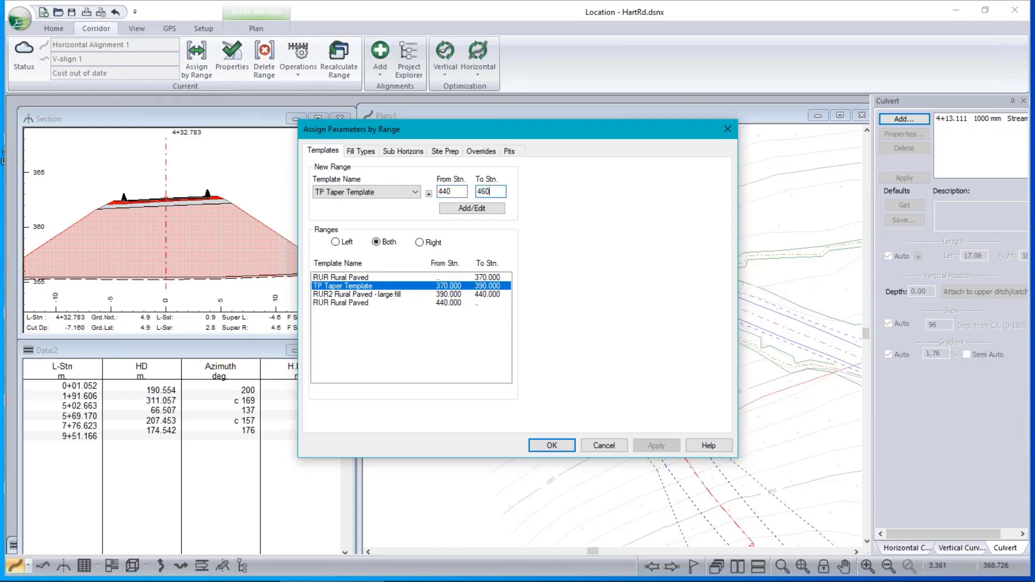
{"action": "left_click", "coordinate": [502, 208]}
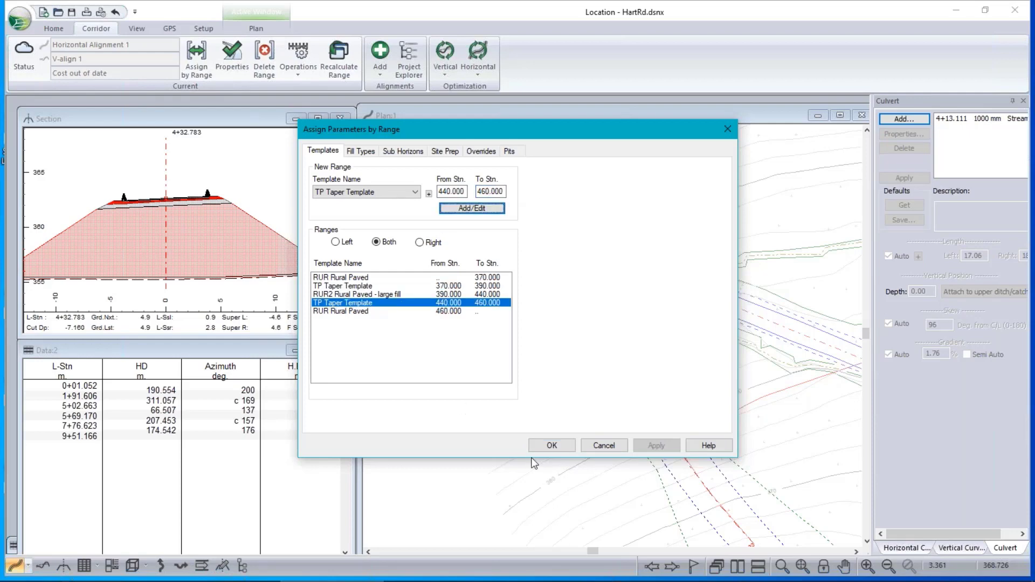
{"action": "left_click", "coordinate": [561, 445]}
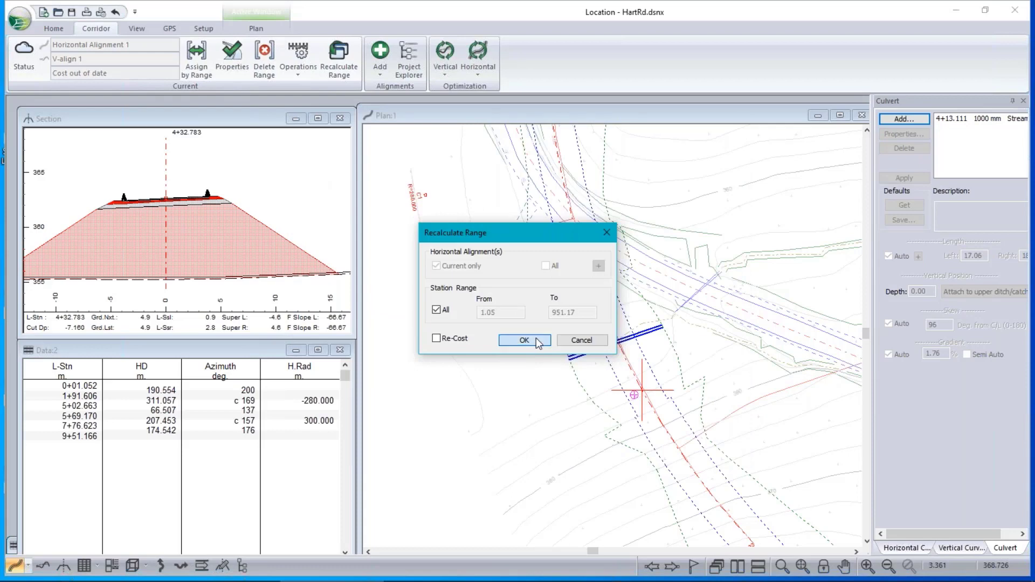
{"action": "left_click", "coordinate": [536, 340]}
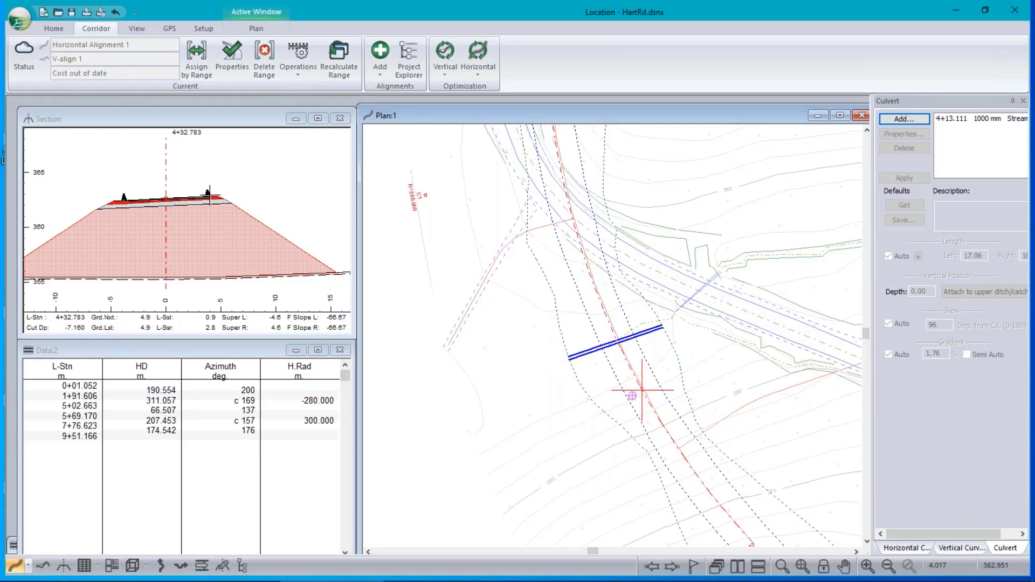
Step: Examine the smoothed slope stake lines in plan and the cross-sections through the taper range beyond station 440
{"action": "mouse_move", "coordinate": [209, 192]}
{"action": "scroll", "coordinate": [209, 194], "scroll_direction": "up", "scroll_amount": 3}
{"action": "scroll", "coordinate": [207, 194], "scroll_direction": "down", "scroll_amount": 3}
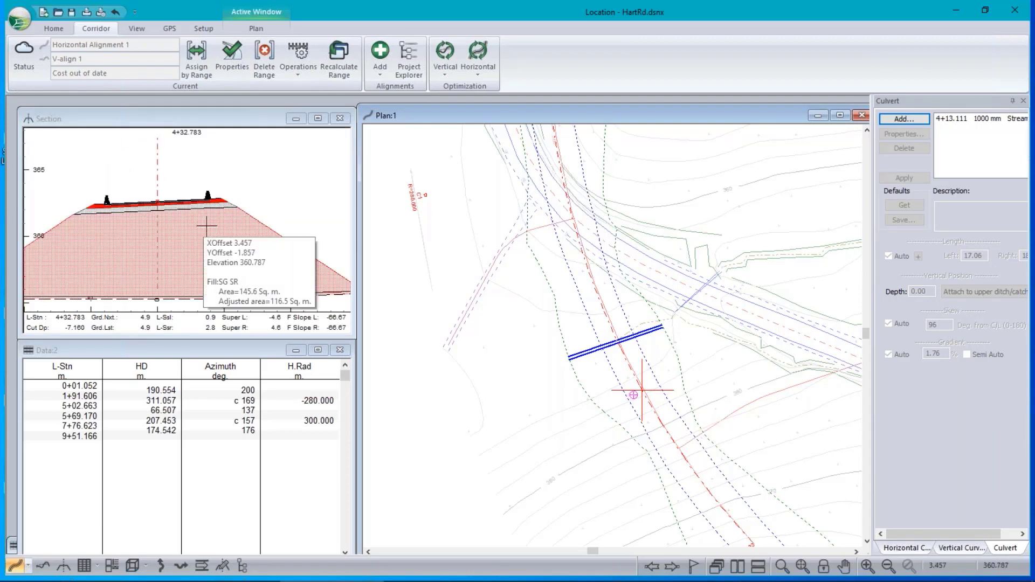
{"action": "mouse_move", "coordinate": [525, 323]}
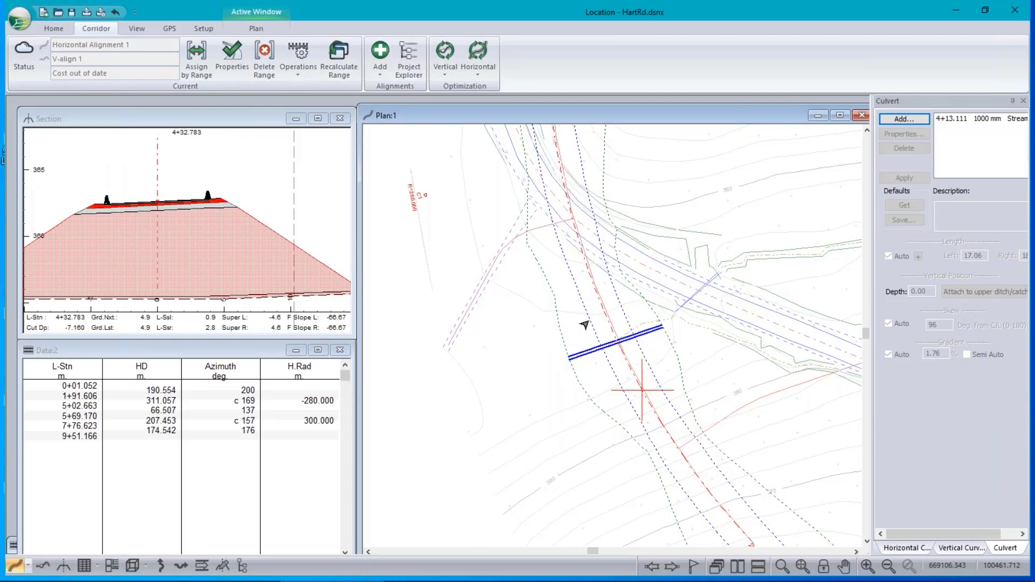
{"action": "mouse_move", "coordinate": [700, 489]}
{"action": "mouse_move", "coordinate": [614, 345]}
{"action": "left_click", "coordinate": [171, 205]}
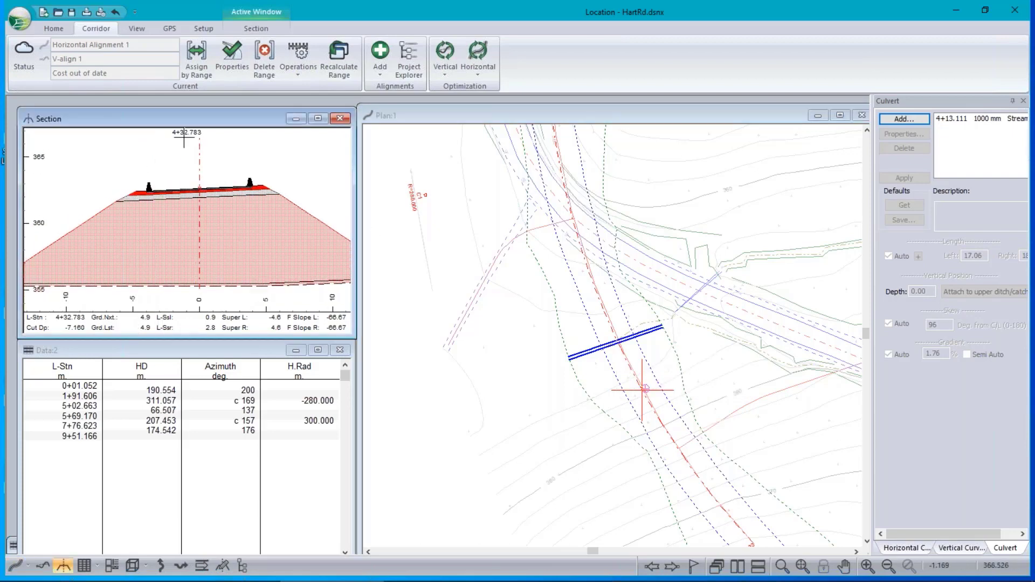
{"action": "mouse_move", "coordinate": [188, 145]}
{"action": "left_click", "coordinate": [672, 569]}
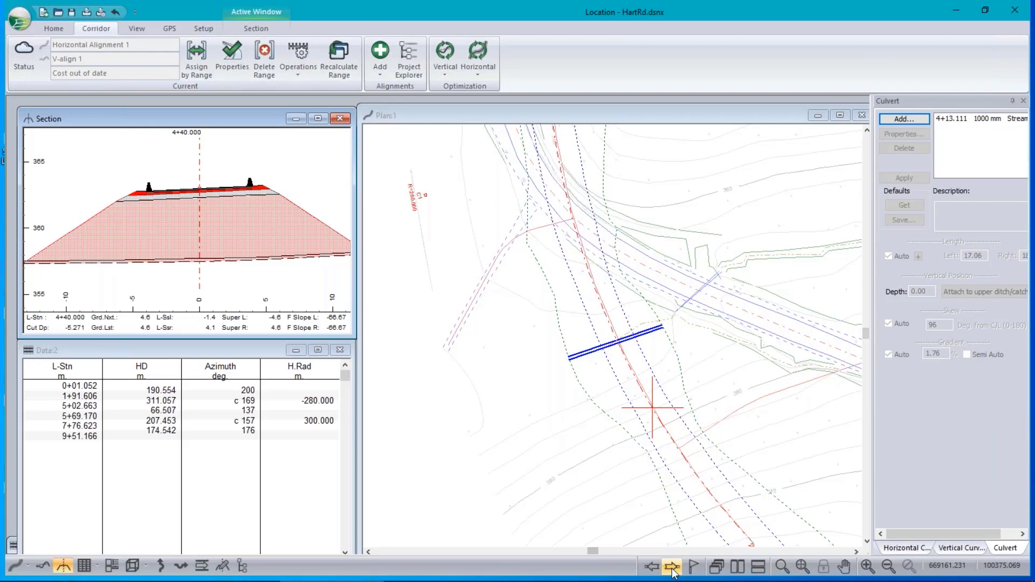
{"action": "left_click", "coordinate": [672, 569]}
{"action": "left_click", "coordinate": [672, 569]}
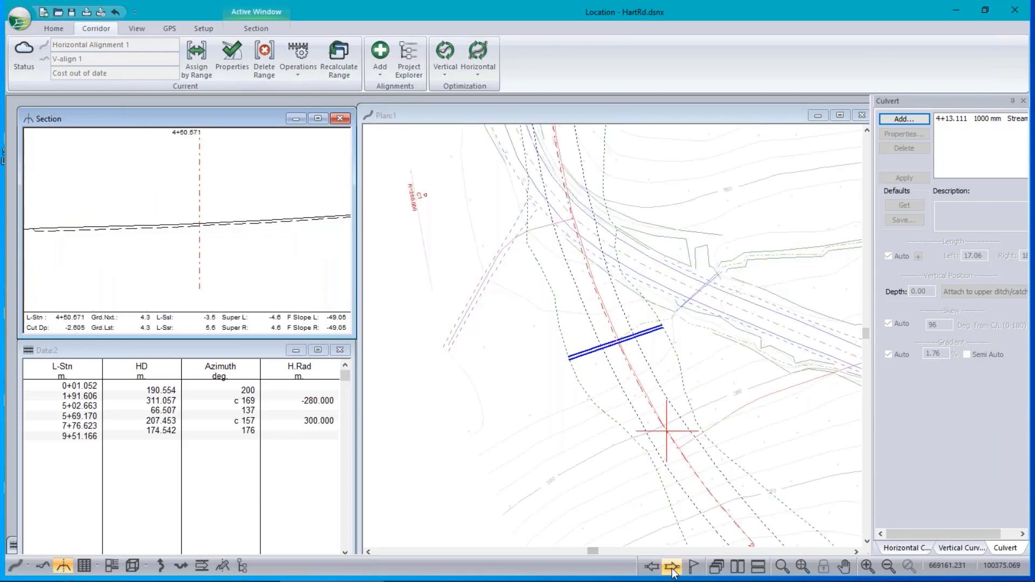
{"action": "left_click", "coordinate": [672, 569]}
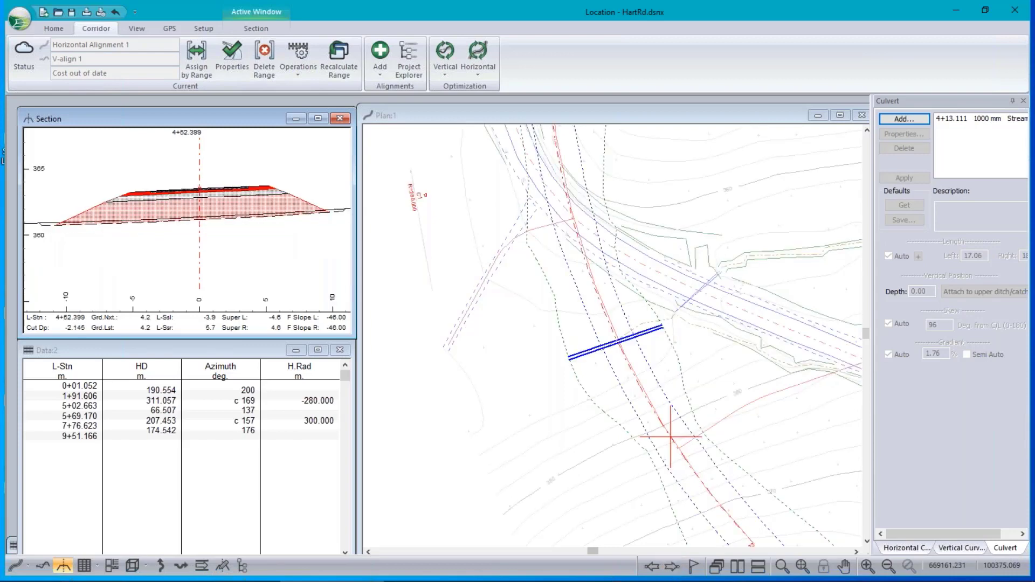
Step: Add six report points along the centerline between about stations 433 and 455 with the Add/Edit Report Pt. tool
{"action": "right_click", "coordinate": [683, 365]}
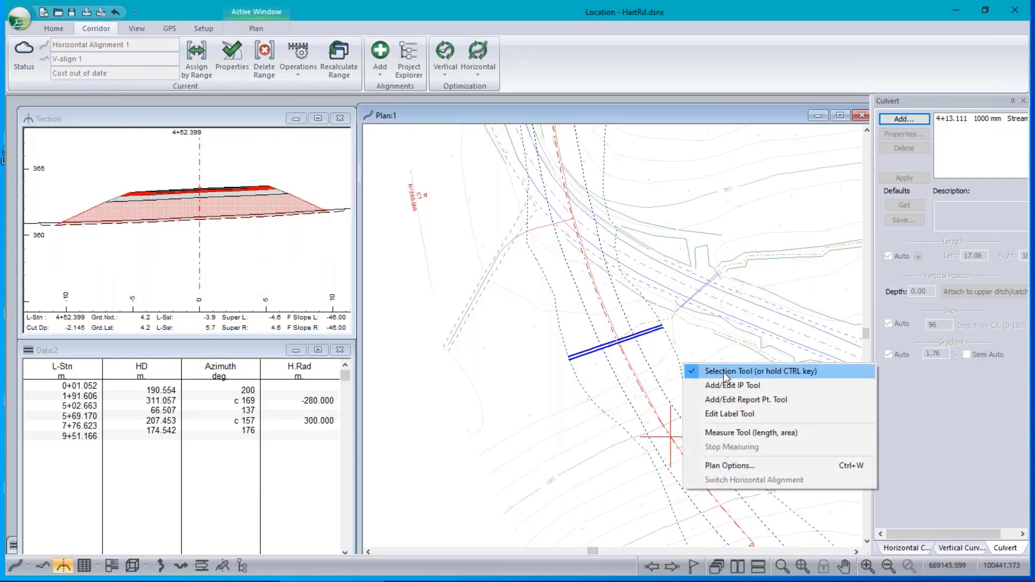
{"action": "left_click", "coordinate": [743, 401]}
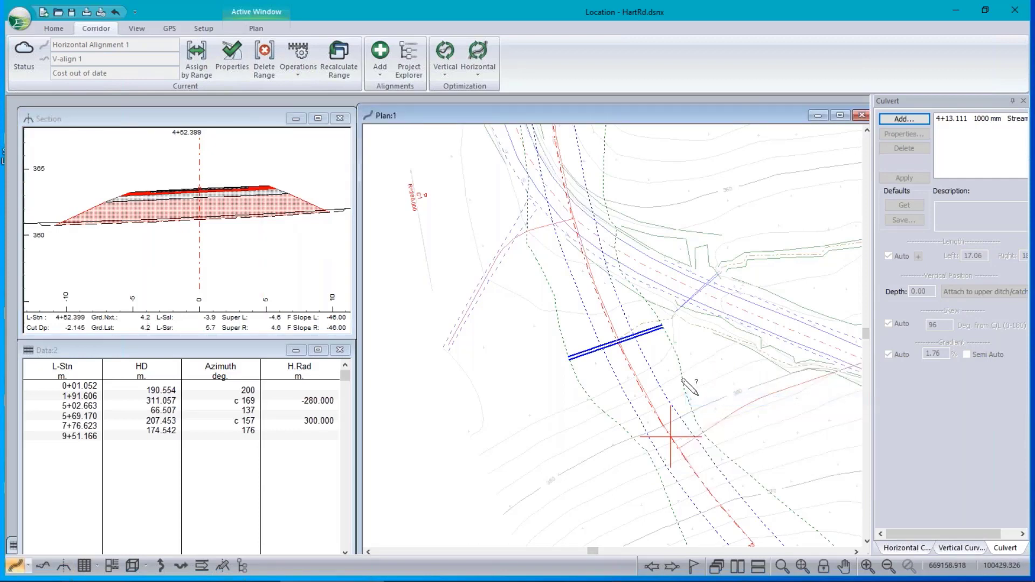
{"action": "left_click", "coordinate": [642, 390]}
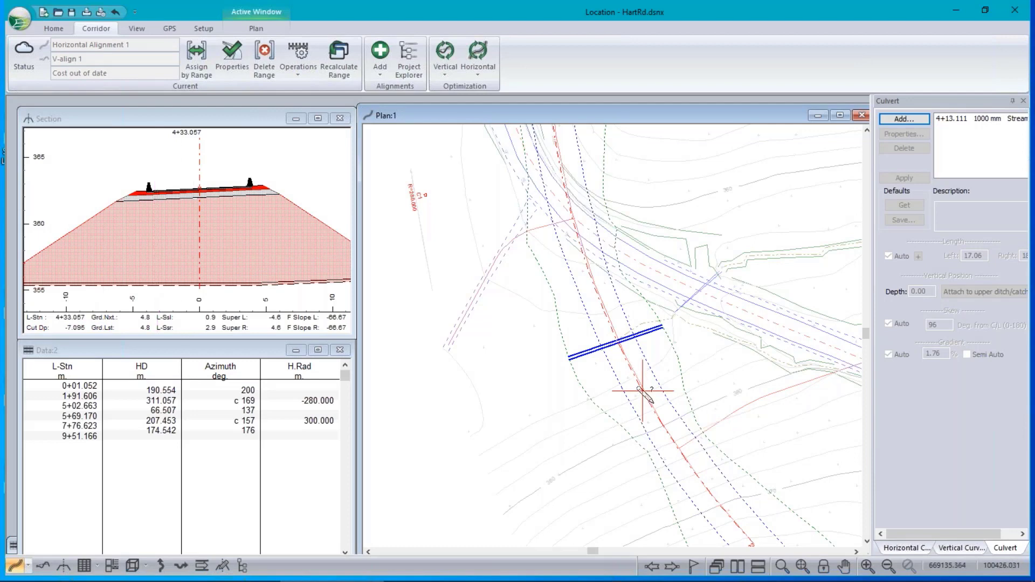
{"action": "left_click", "coordinate": [649, 400]}
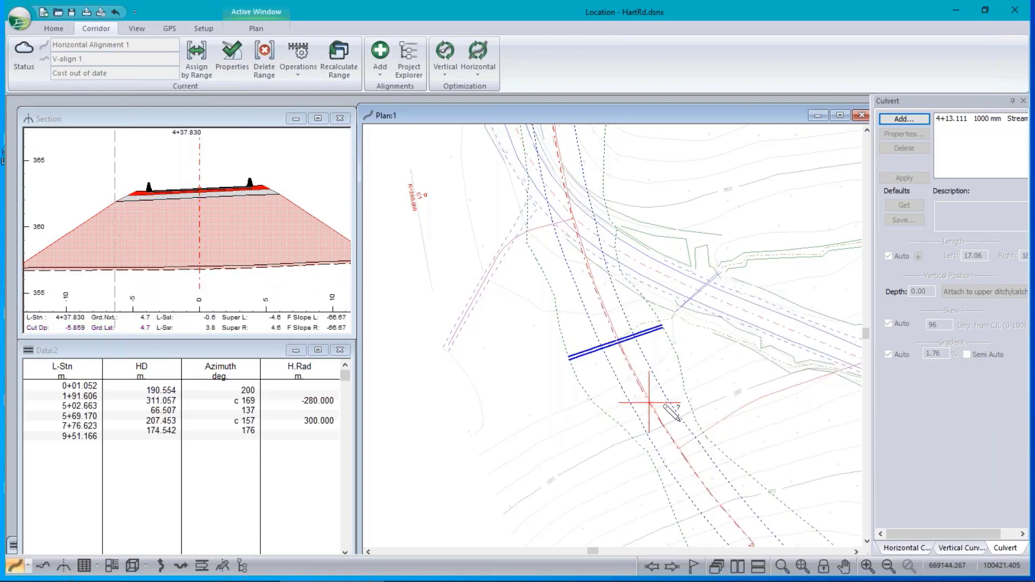
{"action": "left_click", "coordinate": [660, 420]}
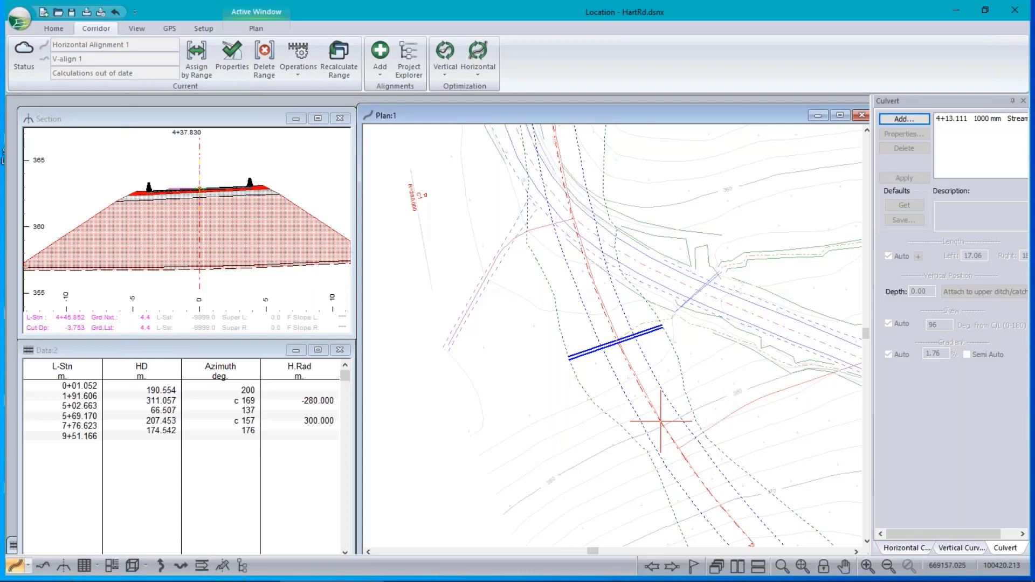
{"action": "left_click", "coordinate": [665, 427]}
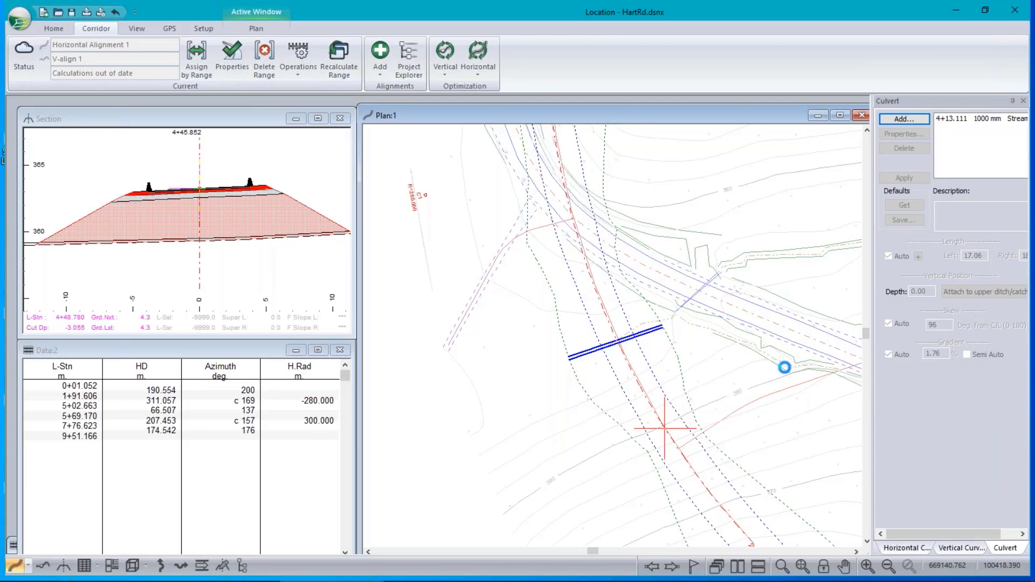
{"action": "left_click", "coordinate": [670, 435]}
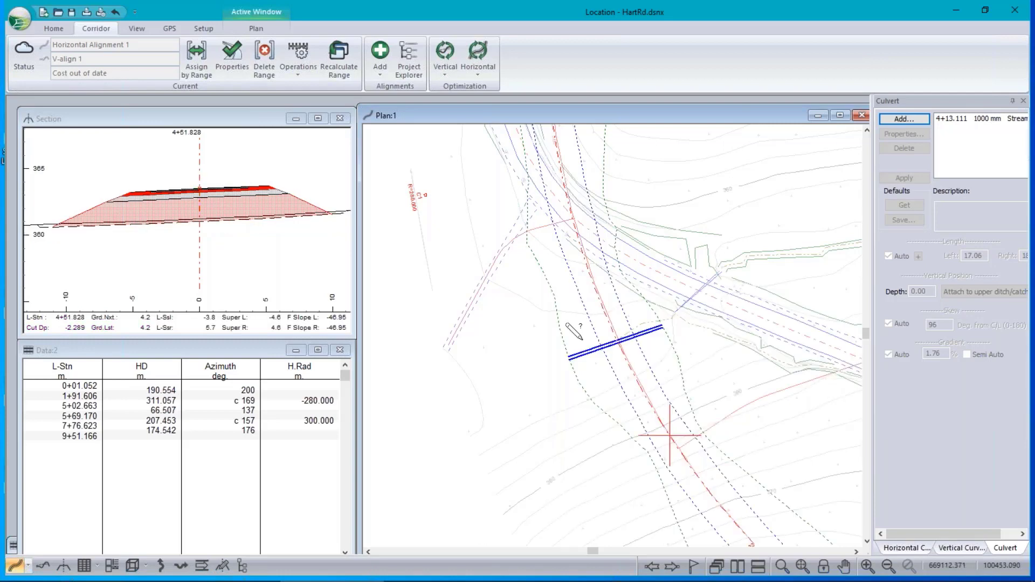
{"action": "left_click", "coordinate": [674, 441]}
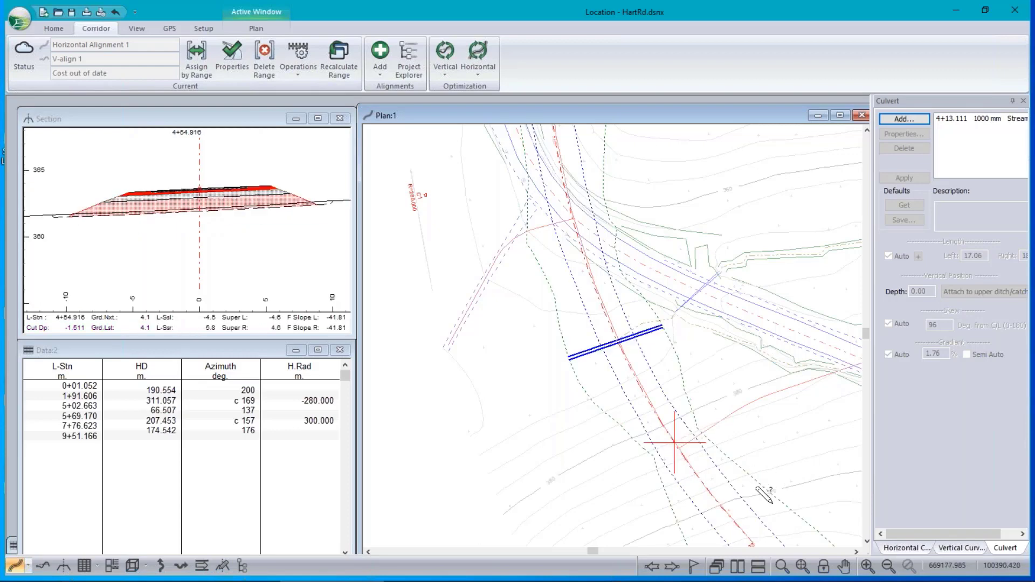
Step: Go back and forth through the cross-sections between stations 433 and 452 to examine the slope and barrier transition
{"action": "left_click", "coordinate": [652, 567]}
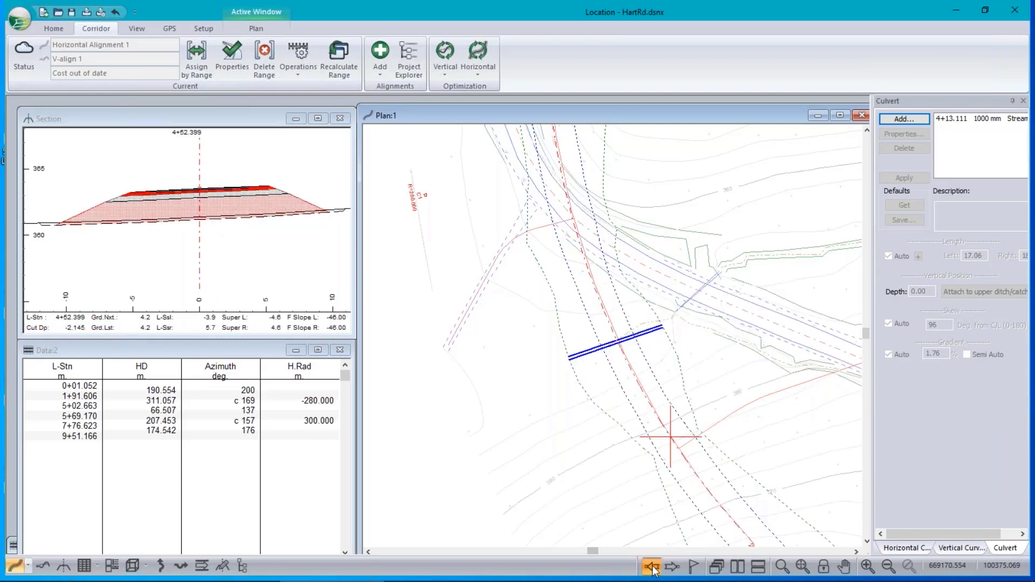
{"action": "left_click", "coordinate": [652, 567]}
{"action": "left_click", "coordinate": [651, 567]}
{"action": "left_click", "coordinate": [650, 566]}
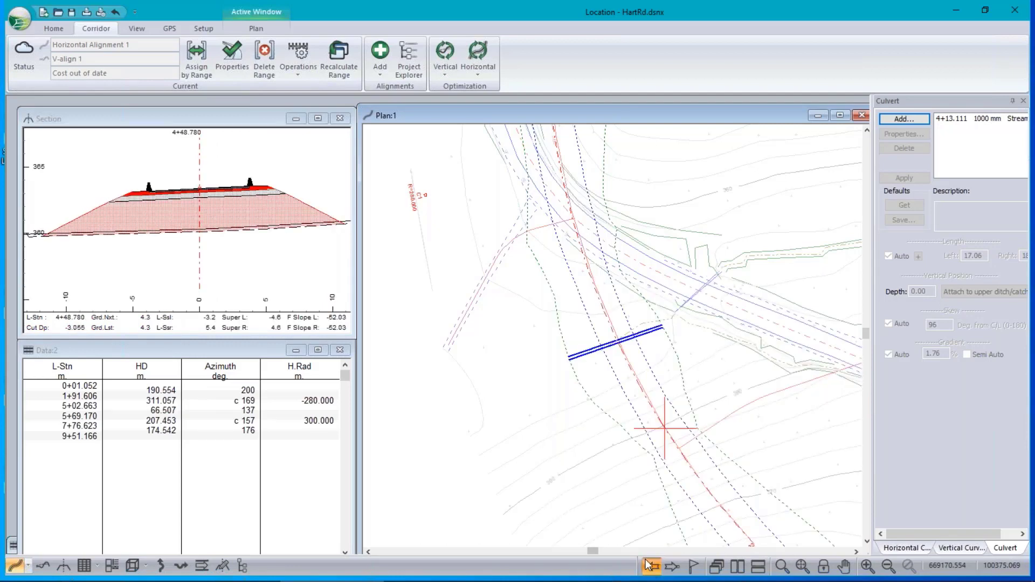
{"action": "left_click", "coordinate": [650, 566]}
{"action": "left_click", "coordinate": [647, 564]}
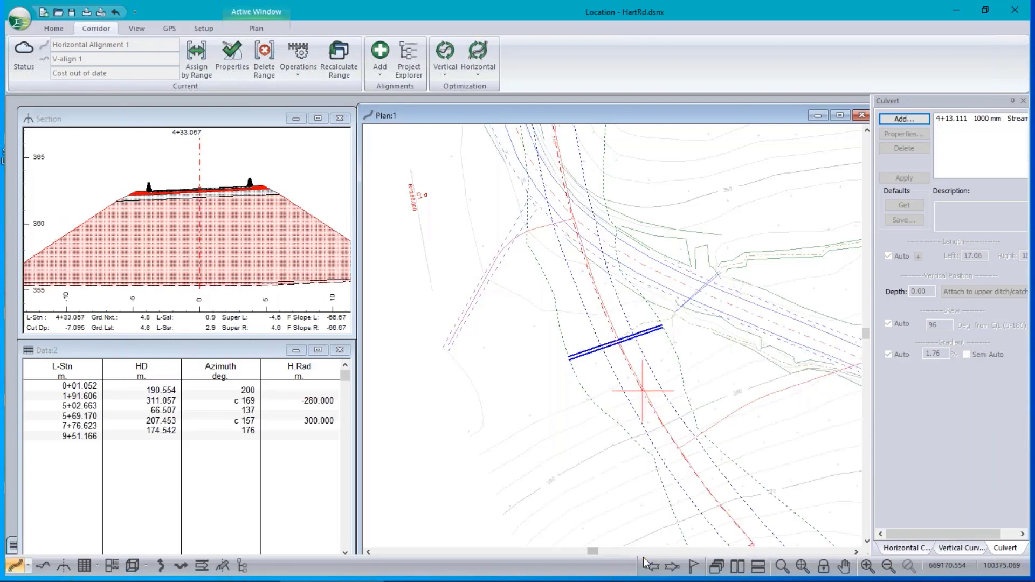
{"action": "left_click", "coordinate": [672, 567]}
{"action": "left_click", "coordinate": [672, 566]}
{"action": "left_click", "coordinate": [672, 567]}
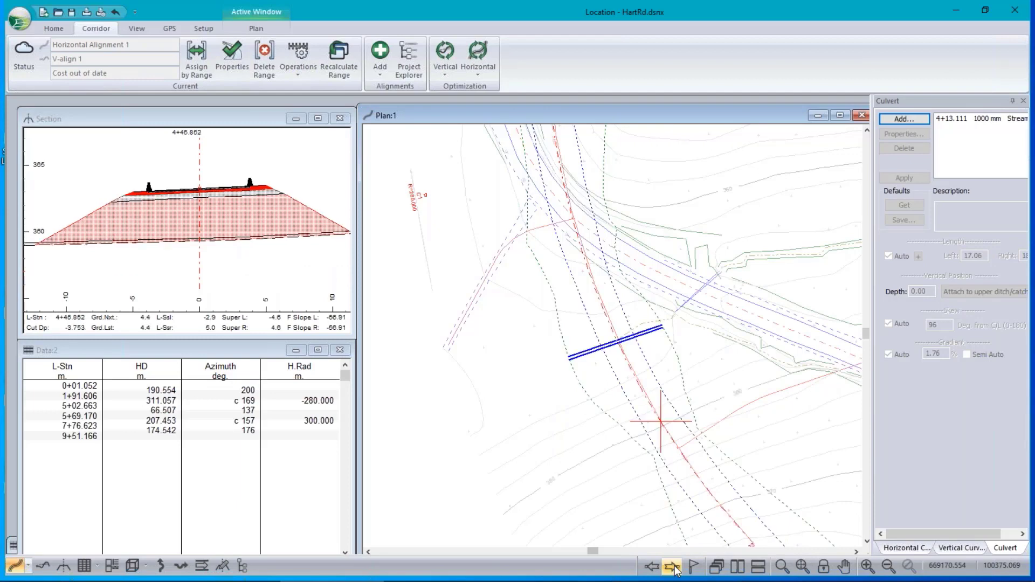
{"action": "left_click", "coordinate": [672, 566]}
{"action": "left_click", "coordinate": [672, 567]}
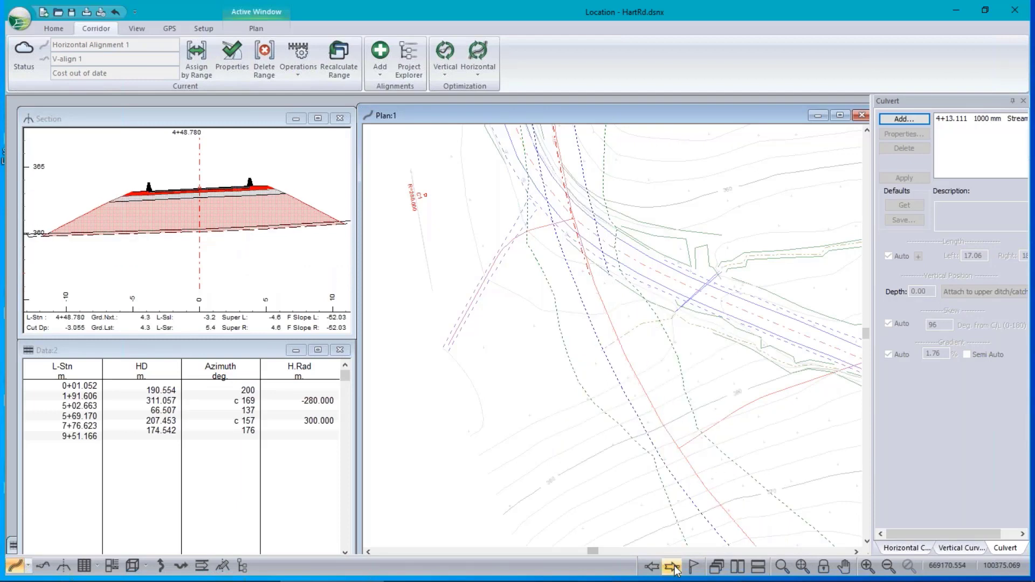
Step: Advance through the cross-sections to station 4+52.399, past the end of the barriers
{"action": "left_click", "coordinate": [672, 566]}
{"action": "left_click", "coordinate": [672, 567]}
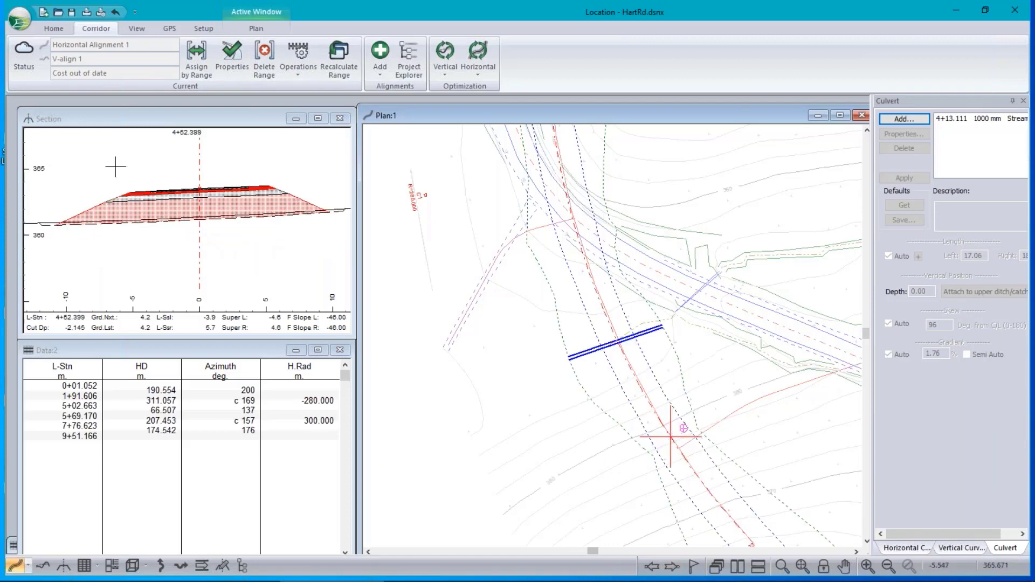
{"action": "right_click", "coordinate": [501, 320]}
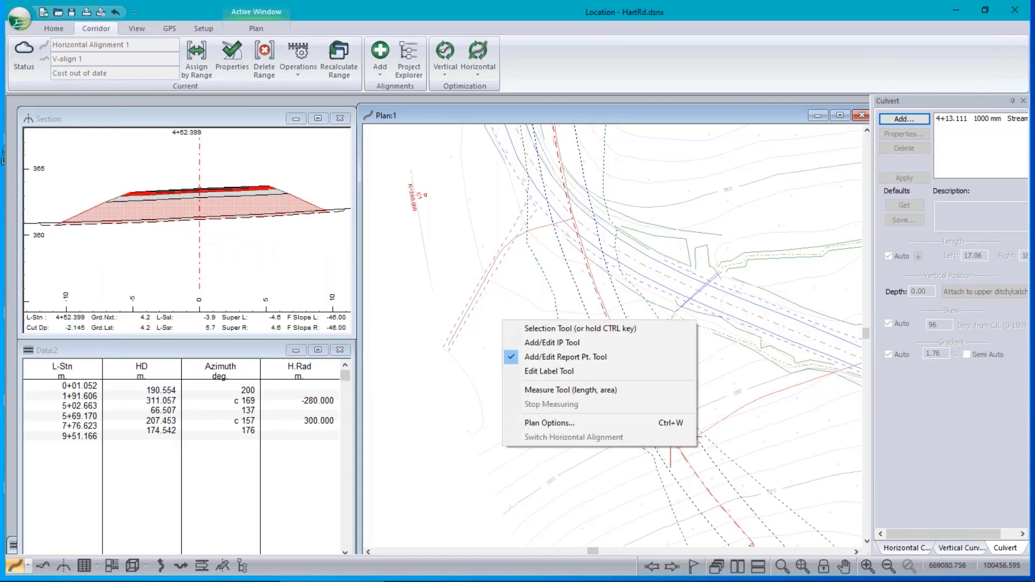
{"action": "left_click", "coordinate": [555, 427]}
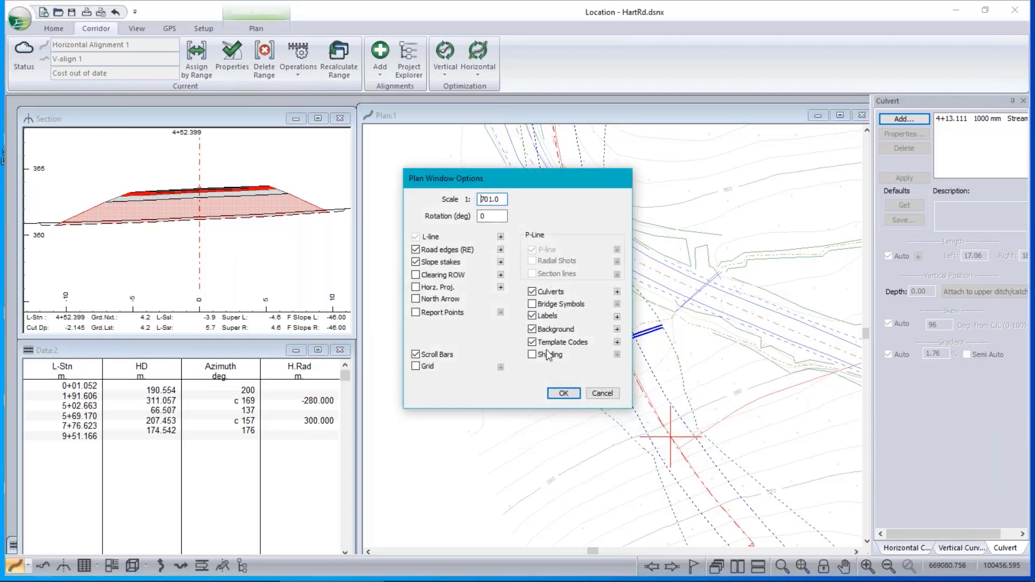
{"action": "left_click", "coordinate": [616, 341]}
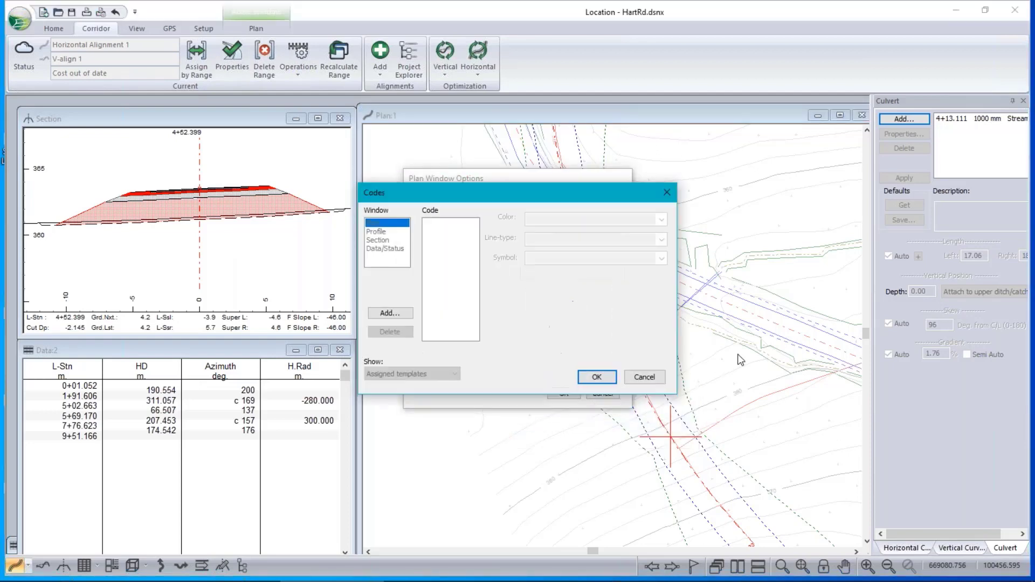
{"action": "left_click", "coordinate": [644, 377]}
{"action": "left_click", "coordinate": [604, 393]}
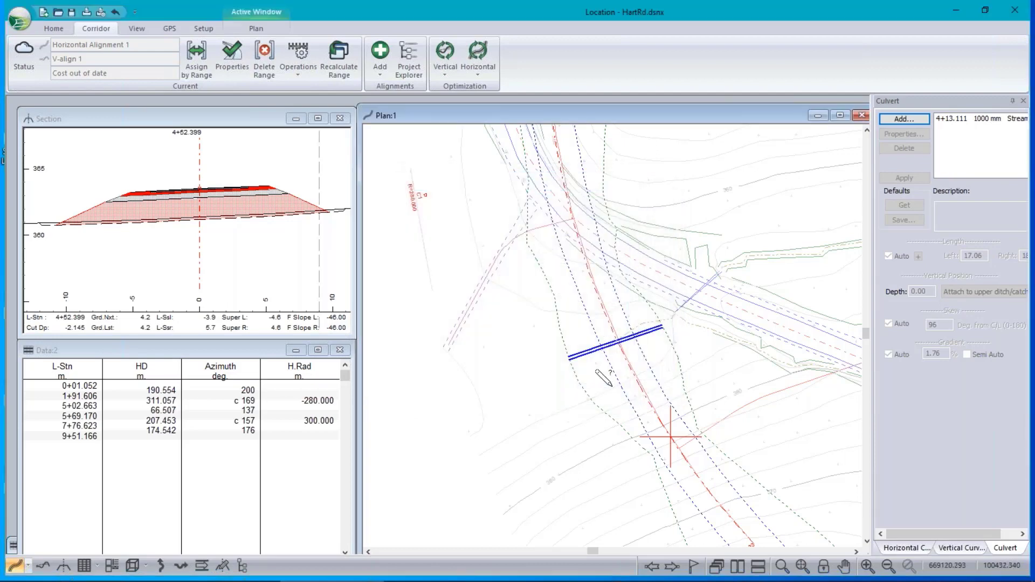
Step: Examine the template codes at the base of the barrier in the cross-section at the culvert, station 4+13.111
{"action": "left_click", "coordinate": [615, 344]}
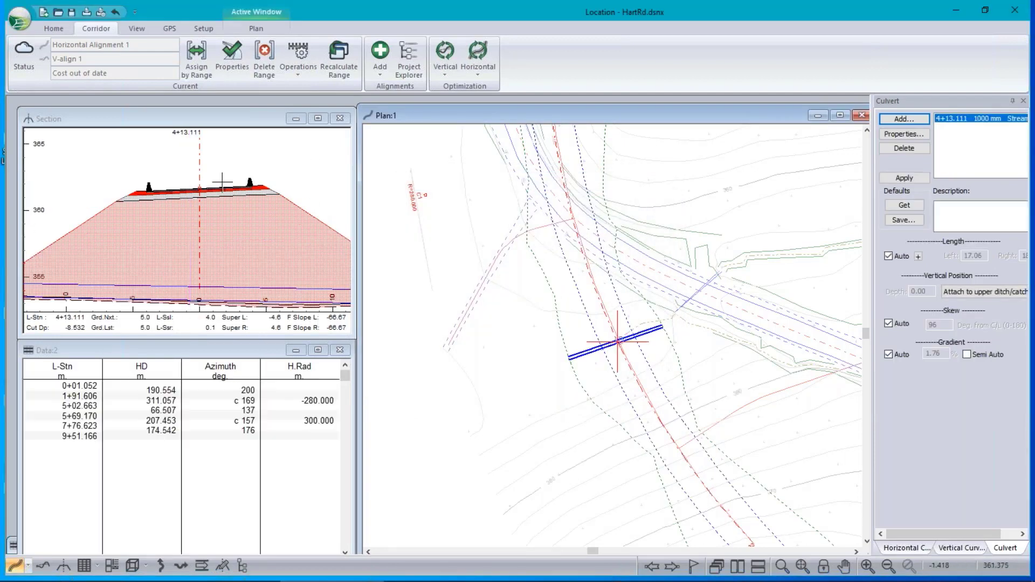
{"action": "scroll", "coordinate": [249, 180], "scroll_direction": "up", "scroll_amount": 5}
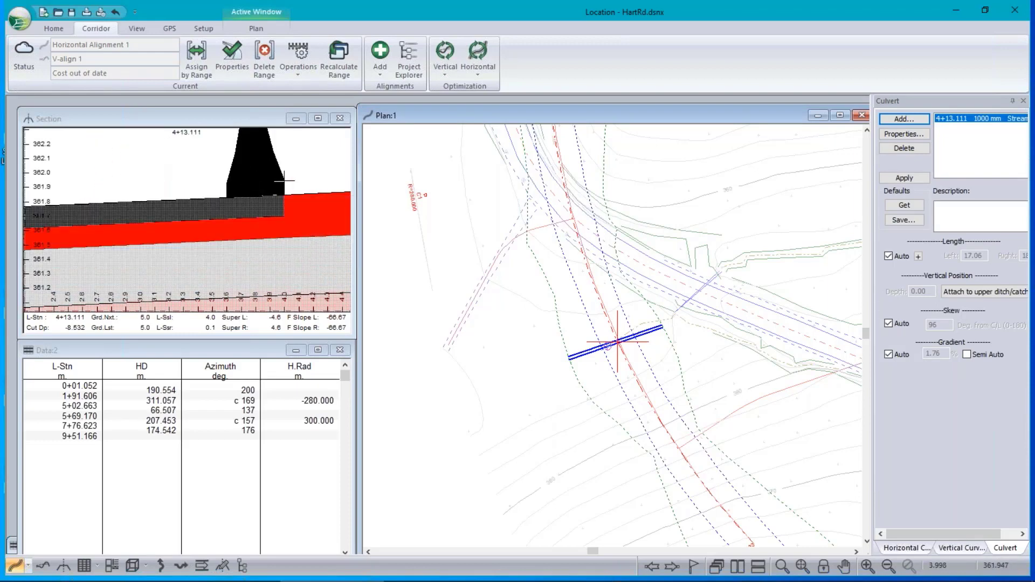
{"action": "mouse_move", "coordinate": [284, 181]}
{"action": "mouse_move", "coordinate": [225, 185]}
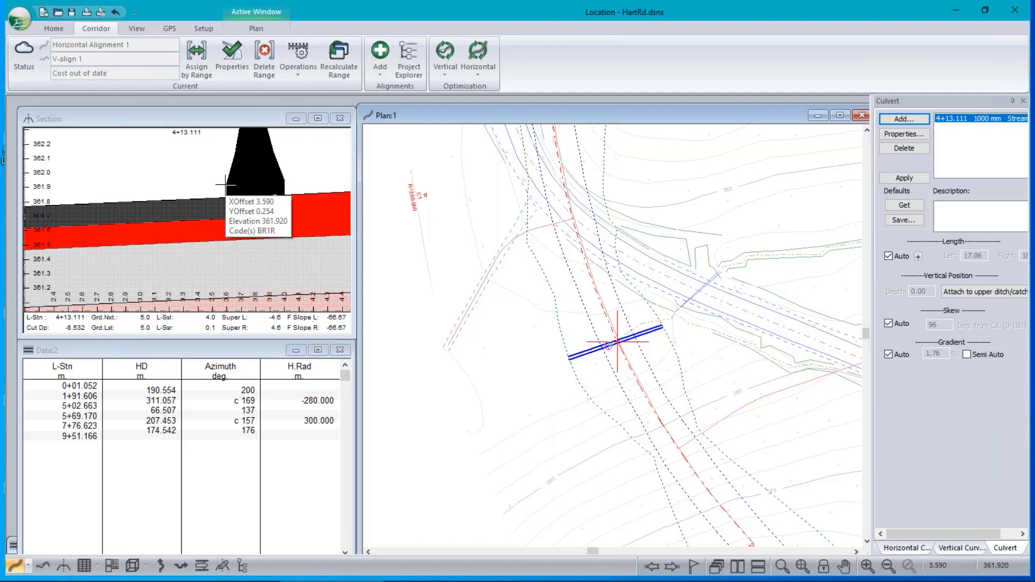
Step: Add the template codes BR1L, BR1R, BR6L and BR6R to the codes shown in the plan window
{"action": "right_click", "coordinate": [567, 284]}
{"action": "left_click", "coordinate": [620, 384]}
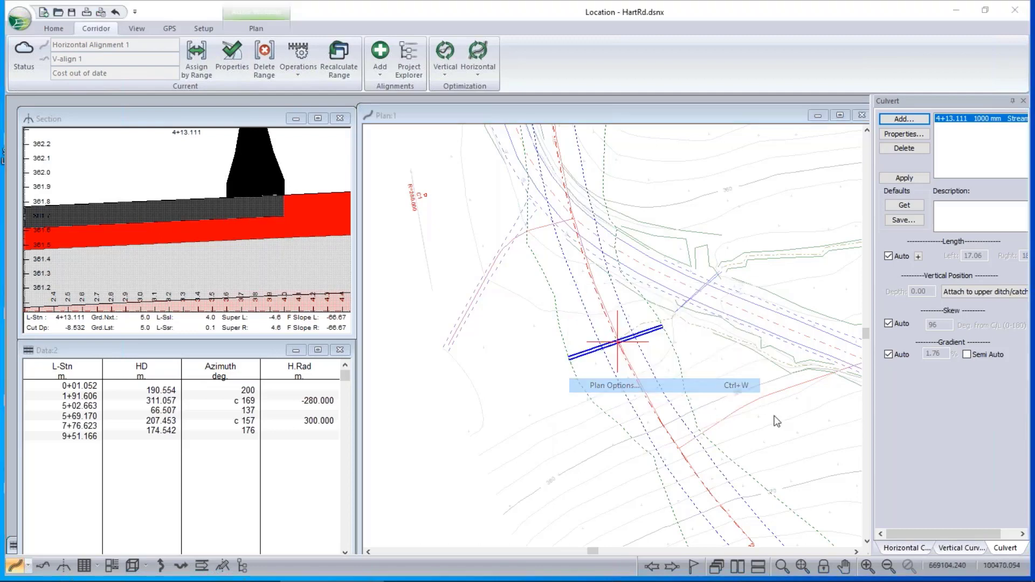
{"action": "left_click", "coordinate": [617, 342]}
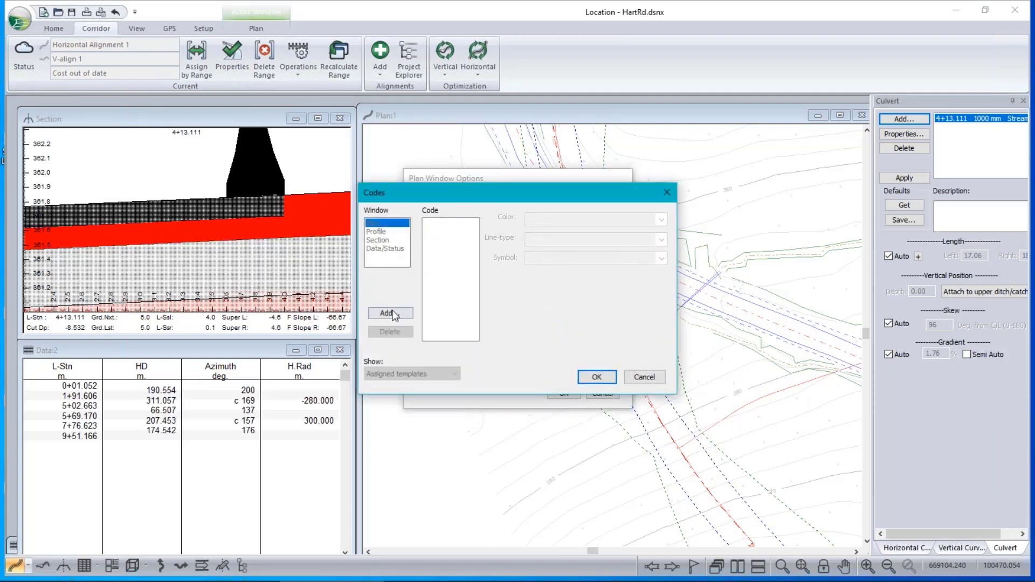
{"action": "left_click", "coordinate": [390, 313]}
{"action": "left_click", "coordinate": [483, 245]}
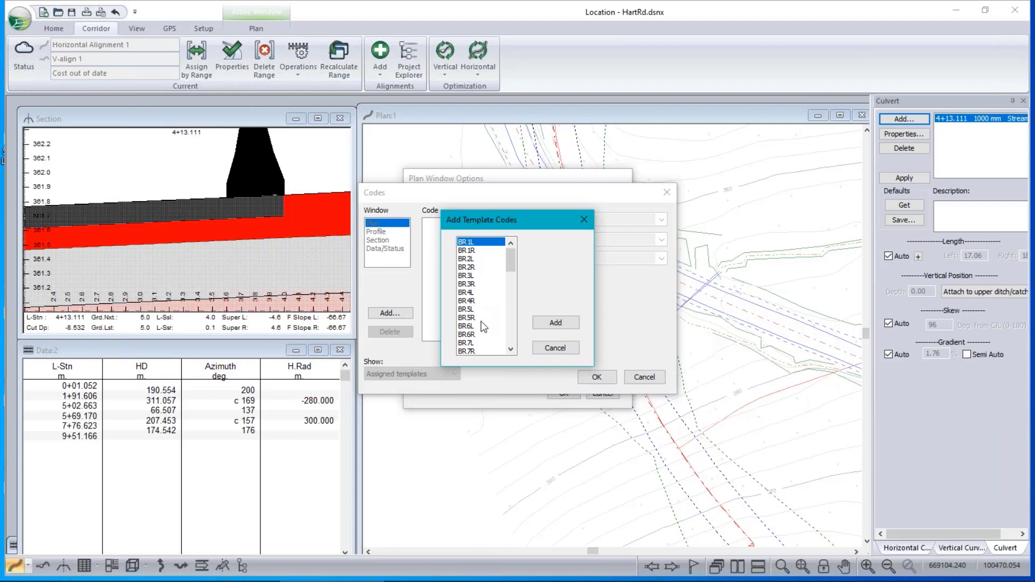
{"action": "left_click", "coordinate": [466, 326]}
{"action": "left_click", "coordinate": [467, 250]}
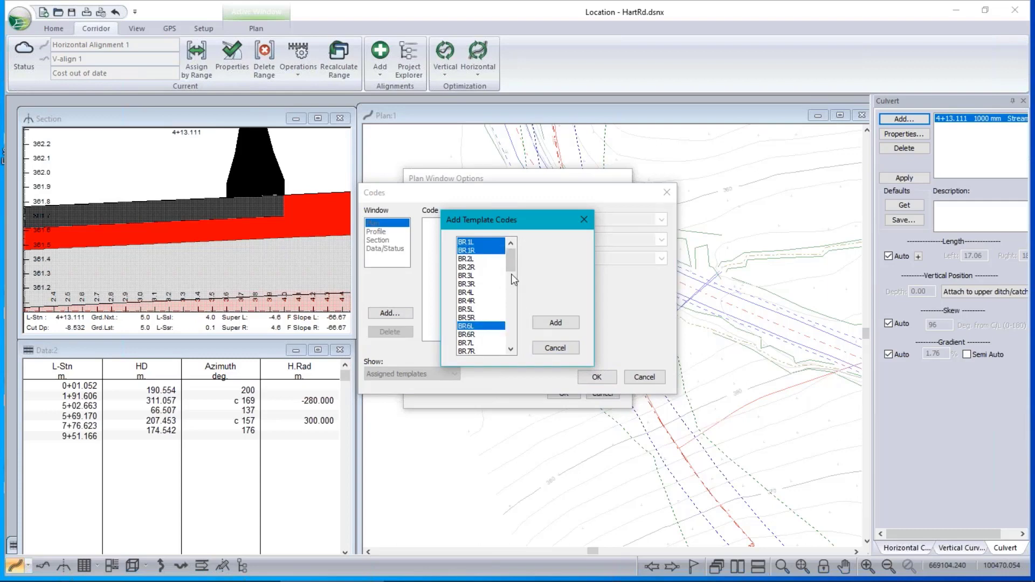
{"action": "left_click", "coordinate": [473, 335]}
{"action": "left_click", "coordinate": [565, 326]}
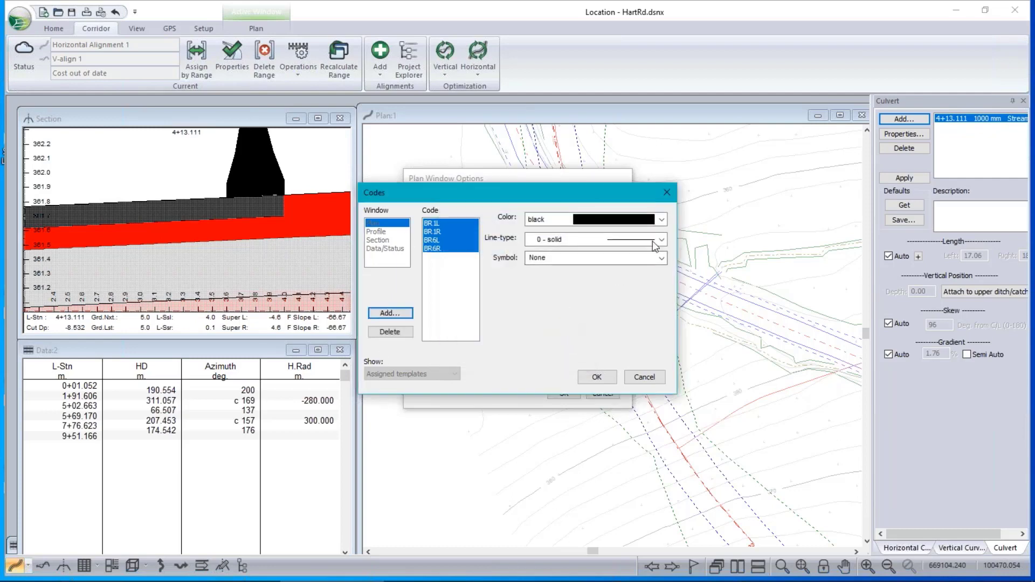
Step: Use line-type 0 - solid for the four barrier codes and accept the plan window options
{"action": "left_click", "coordinate": [662, 240]}
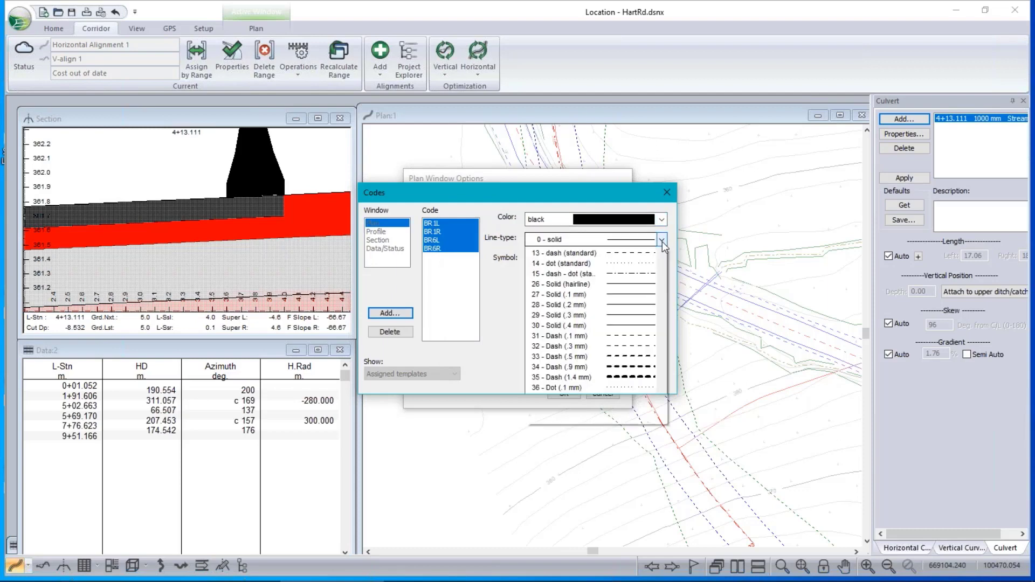
{"action": "left_click", "coordinate": [658, 252]}
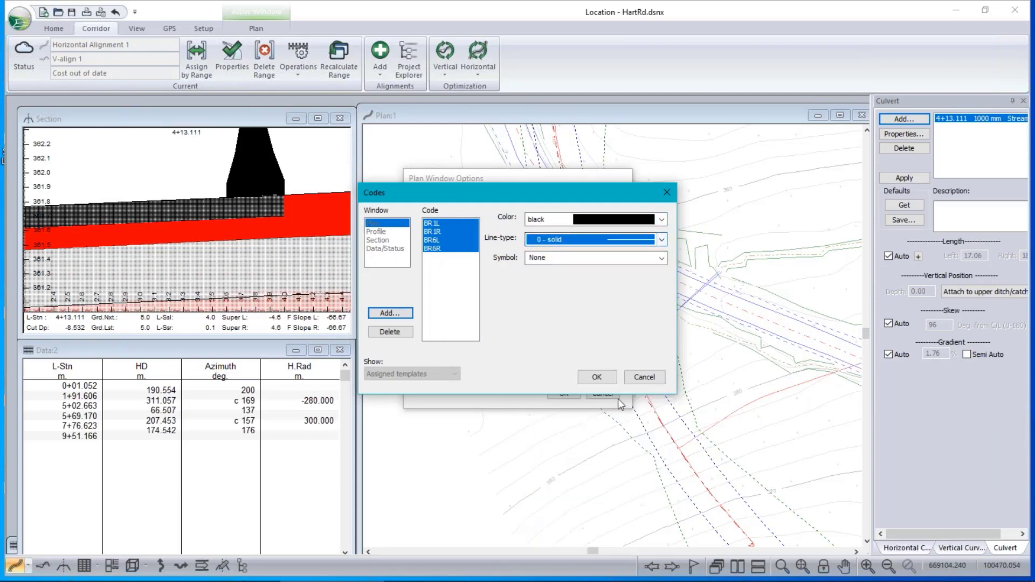
{"action": "left_click", "coordinate": [596, 377]}
{"action": "left_click", "coordinate": [525, 340]}
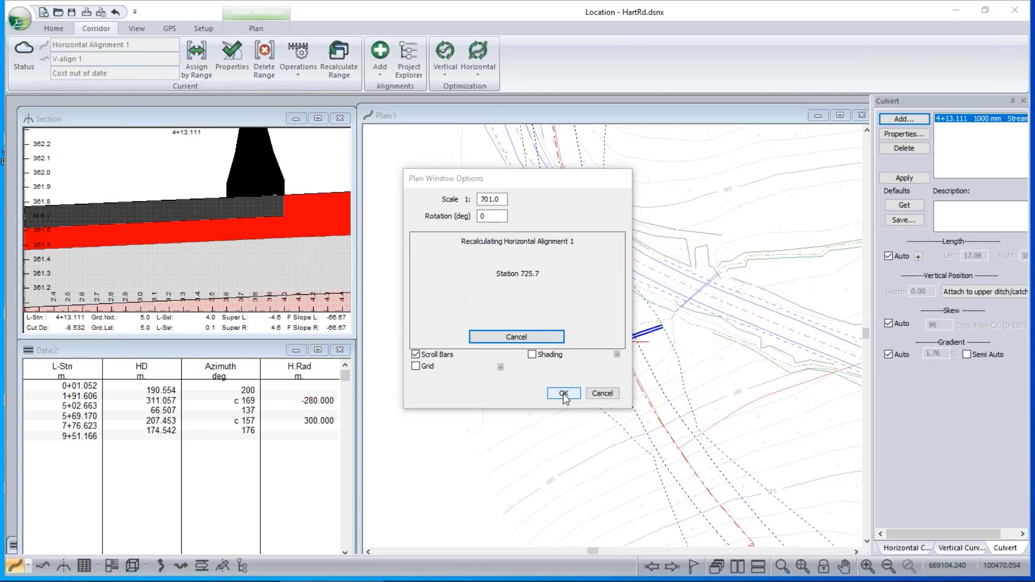
{"action": "left_click", "coordinate": [563, 393]}
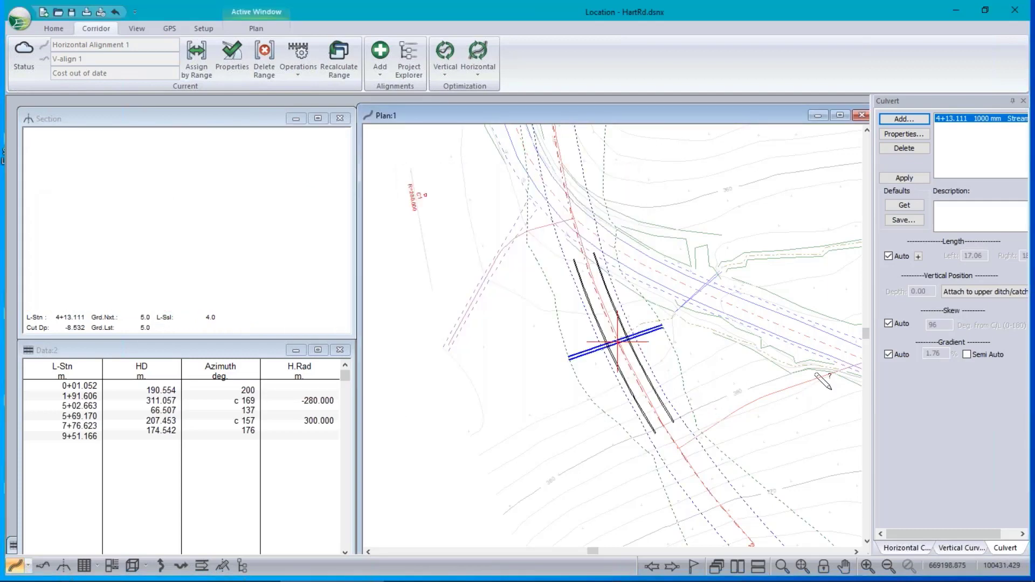
Step: Examine where the barrier lines end in plan and compare with the TP Taper Template range from station 440 to 460
{"action": "scroll", "coordinate": [660, 388], "scroll_direction": "up", "scroll_amount": 2}
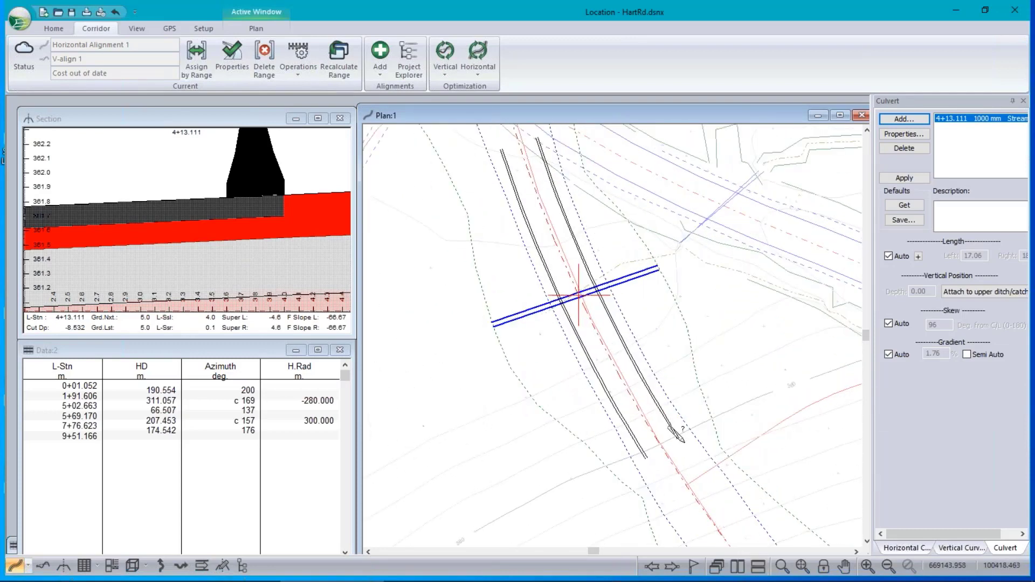
{"action": "mouse_move", "coordinate": [675, 437]}
{"action": "mouse_move", "coordinate": [704, 489]}
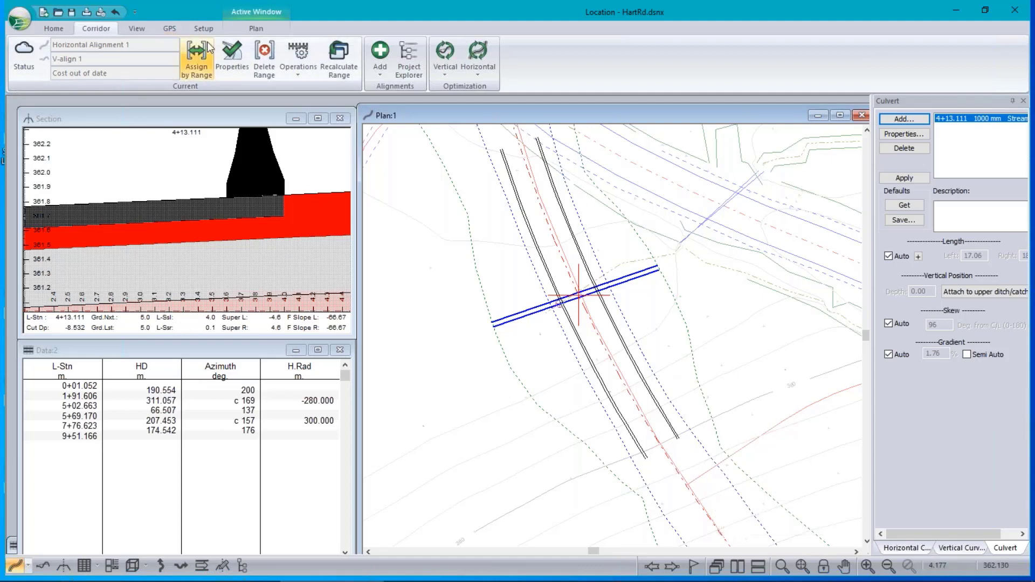
{"action": "left_click", "coordinate": [196, 58]}
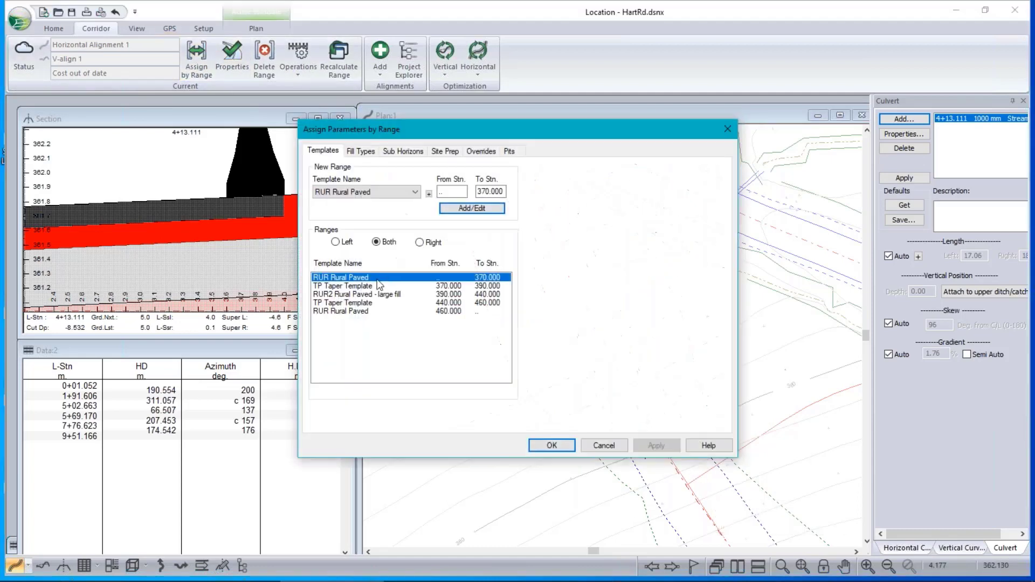
{"action": "left_click", "coordinate": [340, 304]}
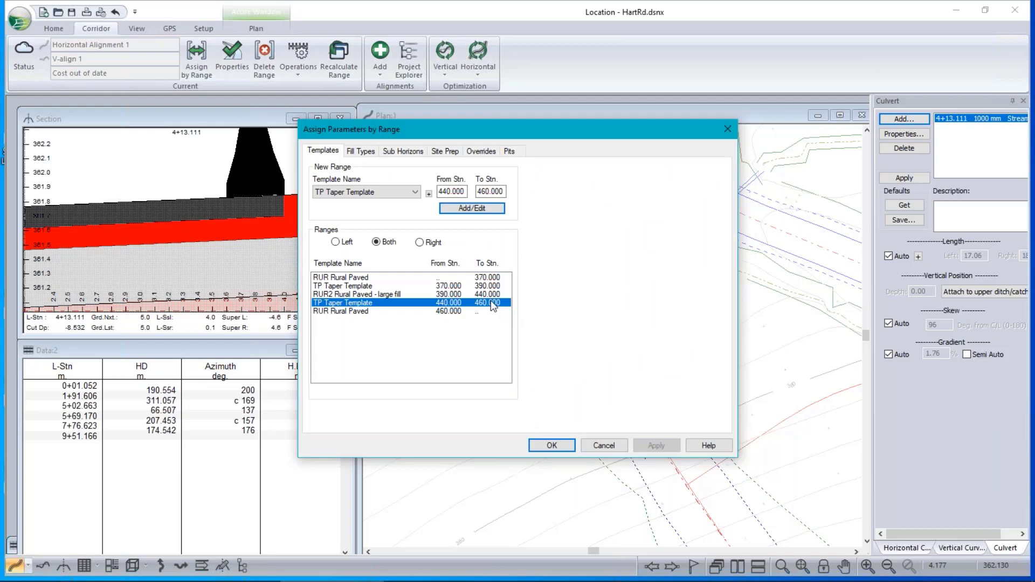
{"action": "left_click", "coordinate": [604, 445]}
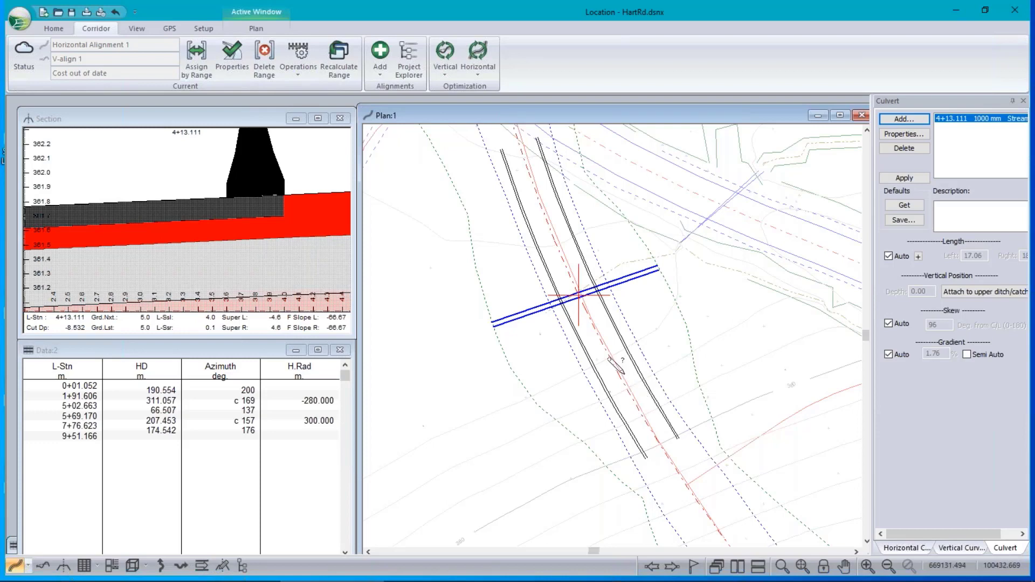
{"action": "scroll", "coordinate": [625, 374], "scroll_direction": "down", "scroll_amount": 1}
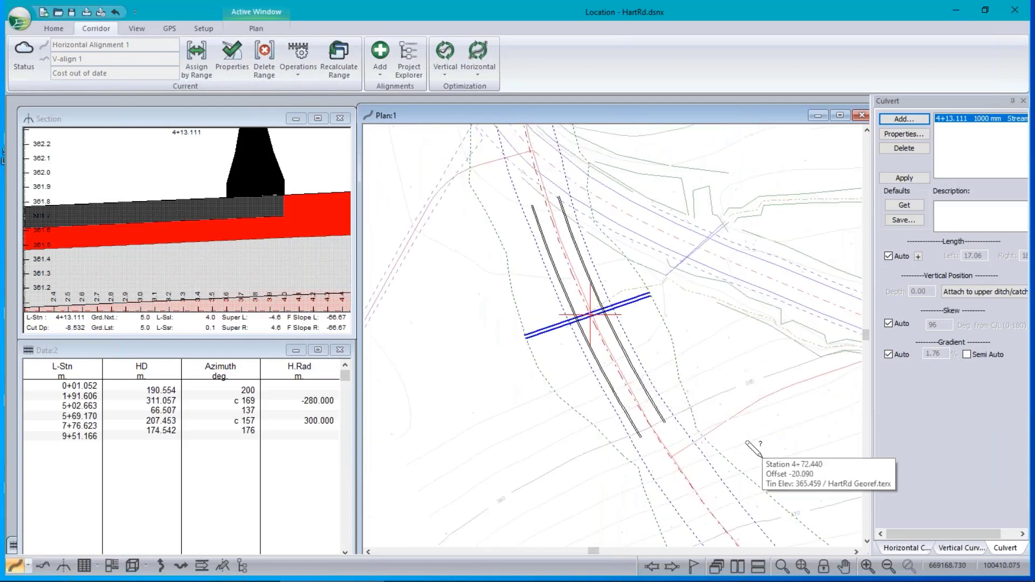
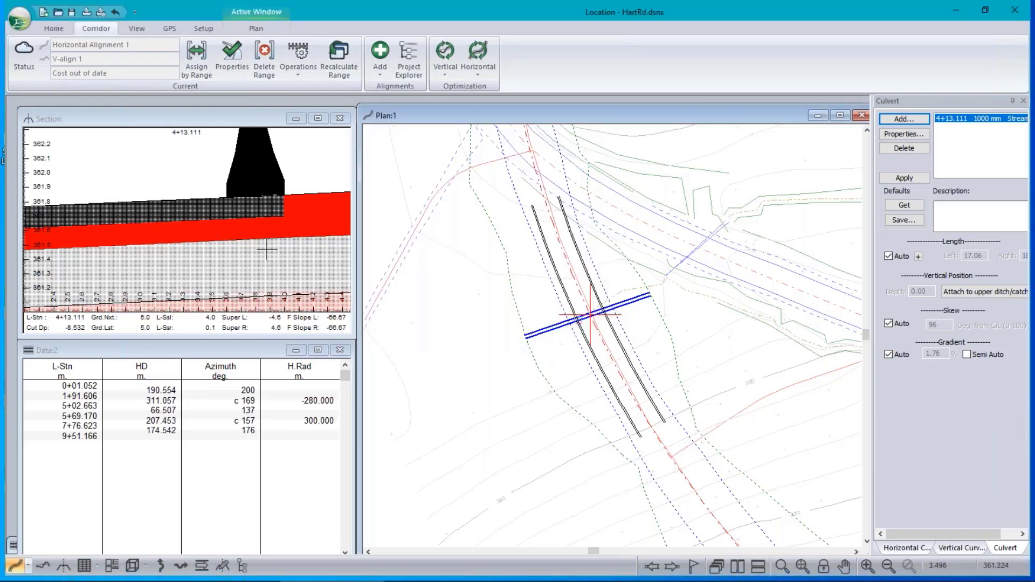
Step: Open the finished design file HartRd_culvert_taper.dsnx from the TemplDemo folder
{"action": "left_click", "coordinate": [21, 23]}
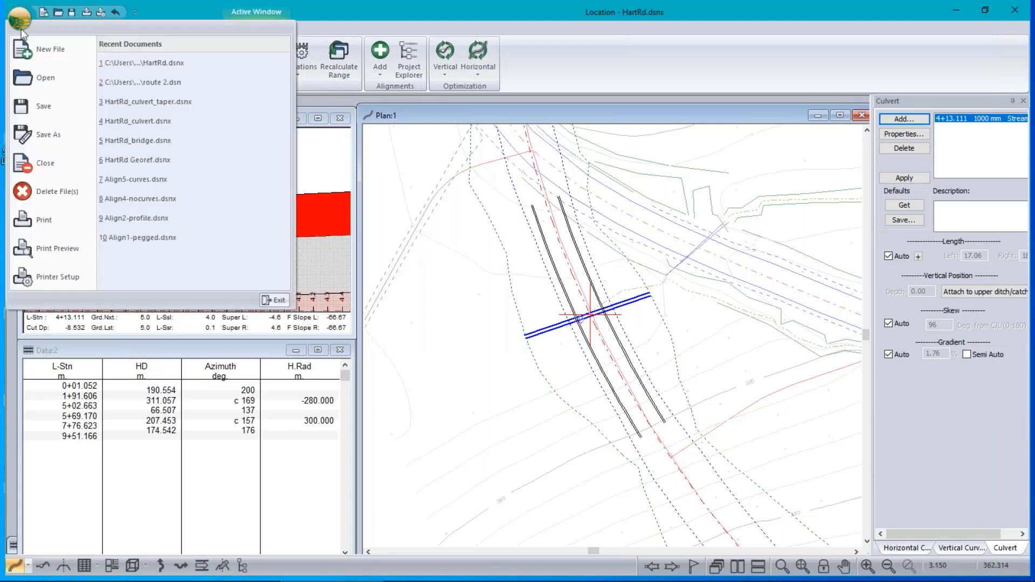
{"action": "left_click", "coordinate": [34, 80]}
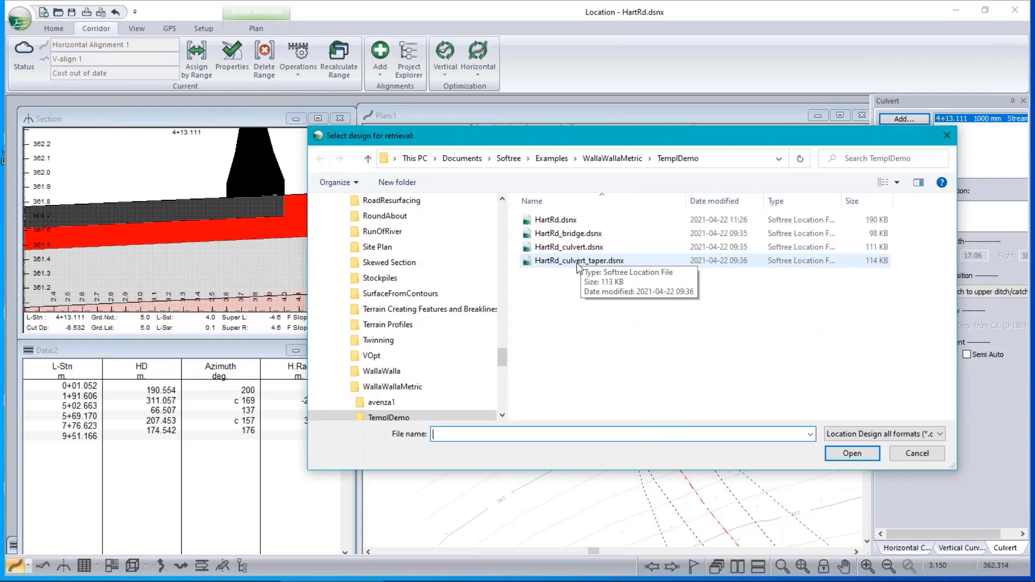
{"action": "left_click", "coordinate": [578, 263]}
{"action": "left_click", "coordinate": [852, 454]}
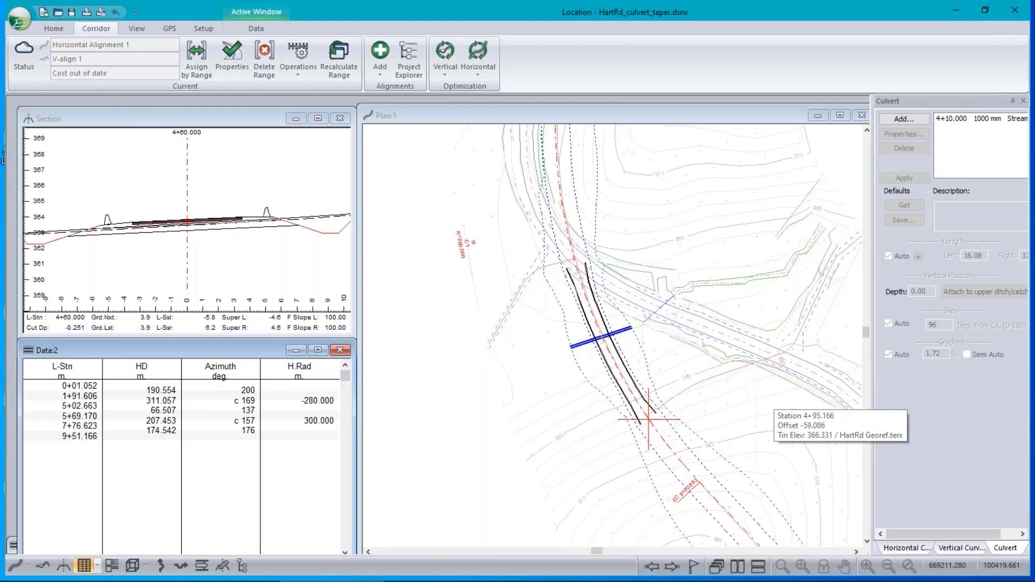
Step: Examine the ends of the barrier lines in plan near station 460
{"action": "middle_click_drag", "start_coordinate": [605, 374], "coordinate": [593, 334]}
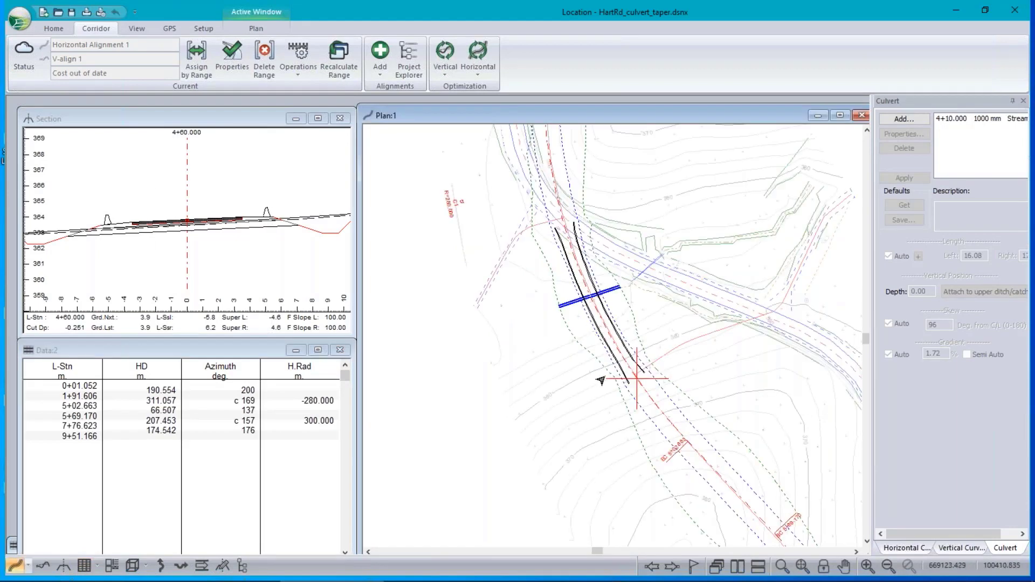
{"action": "mouse_move", "coordinate": [631, 383]}
{"action": "mouse_move", "coordinate": [559, 229]}
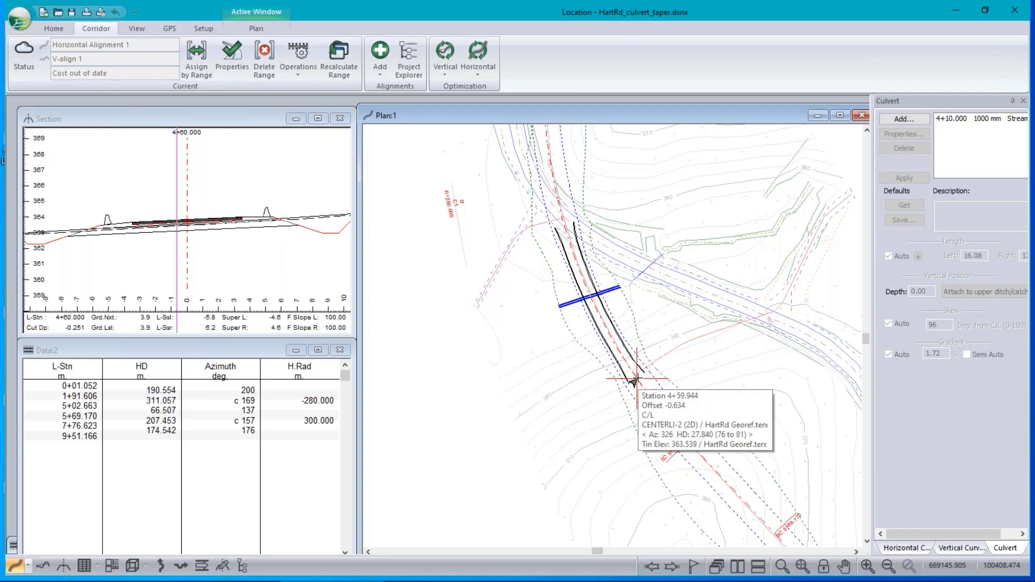
{"action": "scroll", "coordinate": [633, 382], "scroll_direction": "up", "scroll_amount": 3}
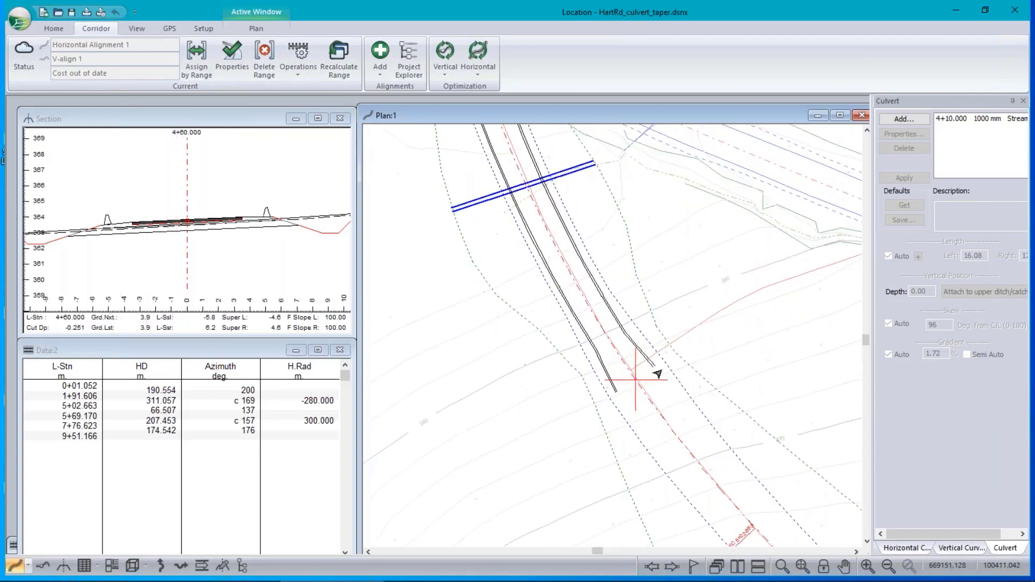
{"action": "mouse_move", "coordinate": [703, 411]}
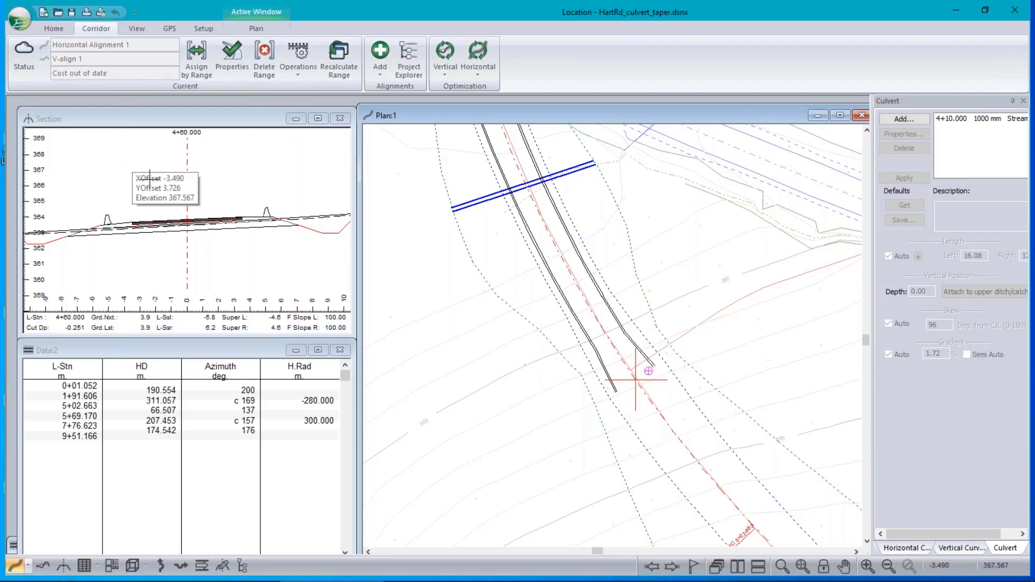
Step: Examine the AcpWidth parameter of the Rural I-left component in the RUR - Rural Paved template
{"action": "right_click", "coordinate": [210, 182]}
{"action": "left_click", "coordinate": [268, 252]}
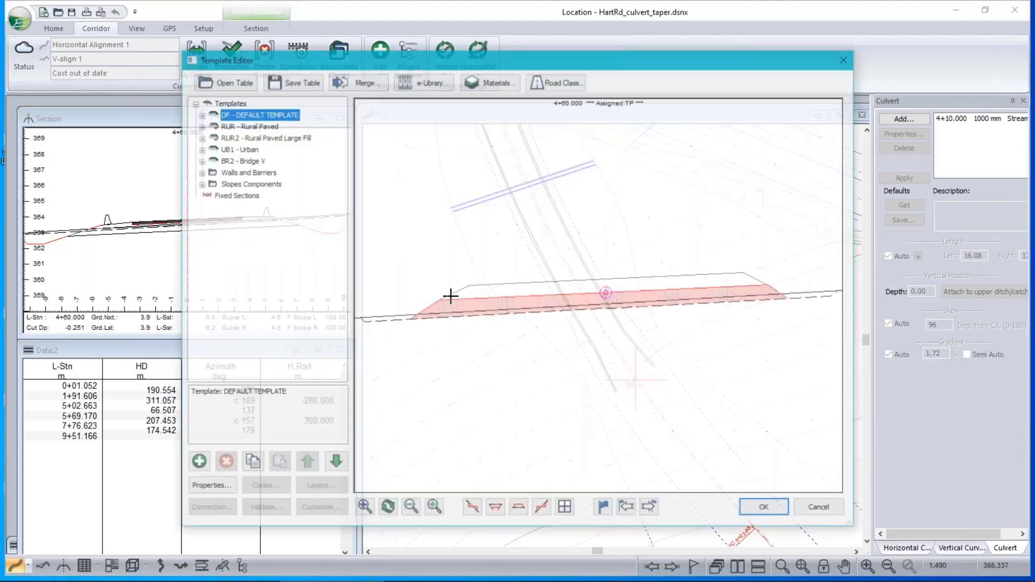
{"action": "left_click", "coordinate": [198, 113]}
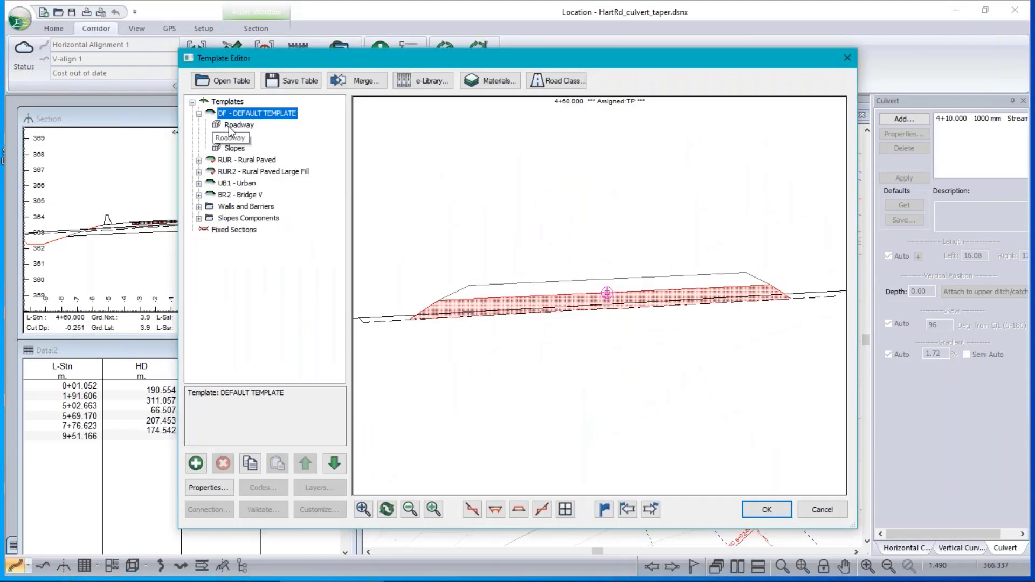
{"action": "left_click", "coordinate": [198, 113]}
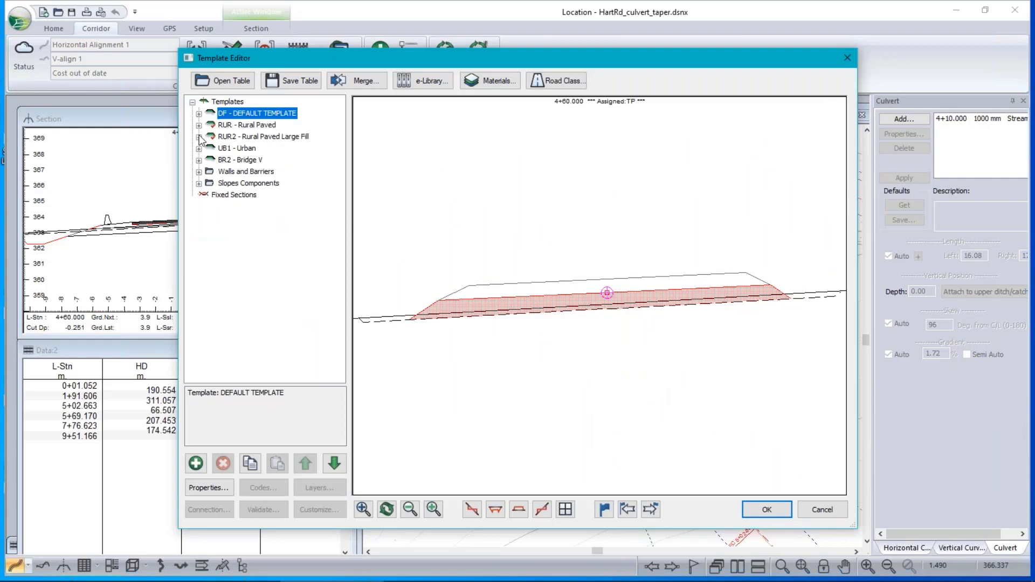
{"action": "left_click", "coordinate": [198, 125]}
{"action": "double_click", "coordinate": [241, 137]}
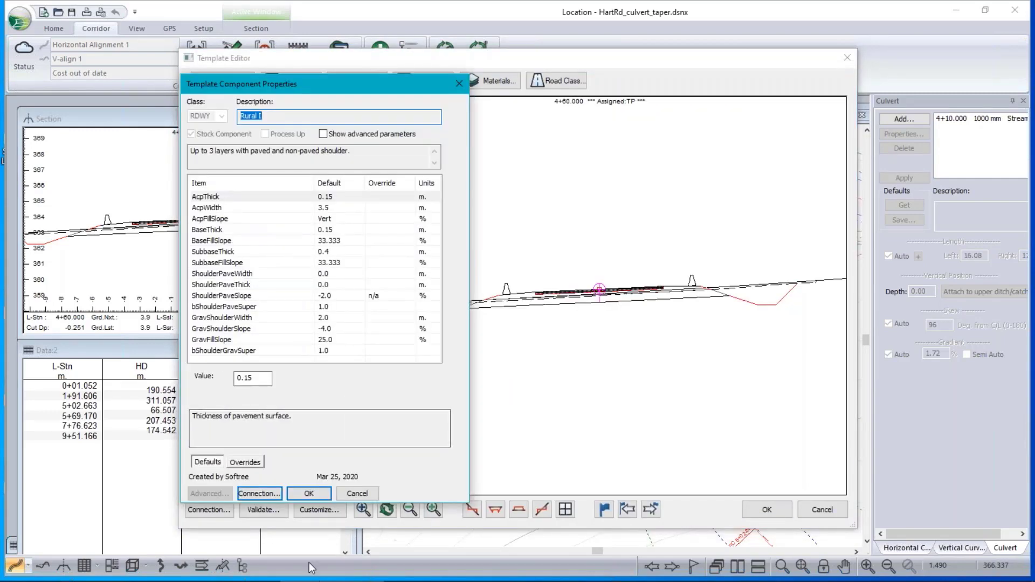
{"action": "left_click", "coordinate": [211, 252]}
{"action": "left_click", "coordinate": [217, 284]}
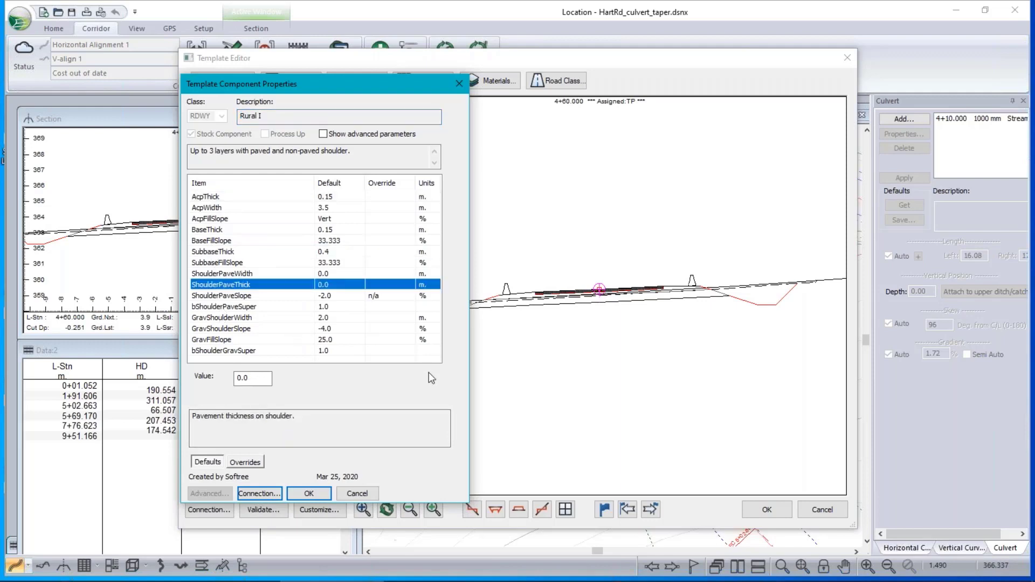
{"action": "left_click", "coordinate": [209, 208]}
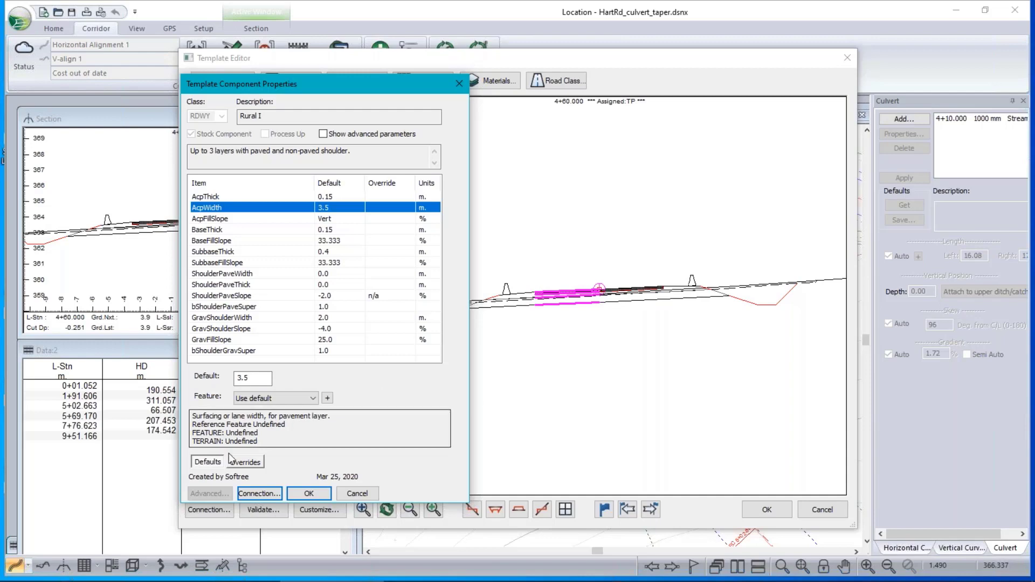
Step: Review the station overrides for AcpWidth and the settings for adding one, and leave the template editor without saving changes
{"action": "left_click", "coordinate": [245, 461]}
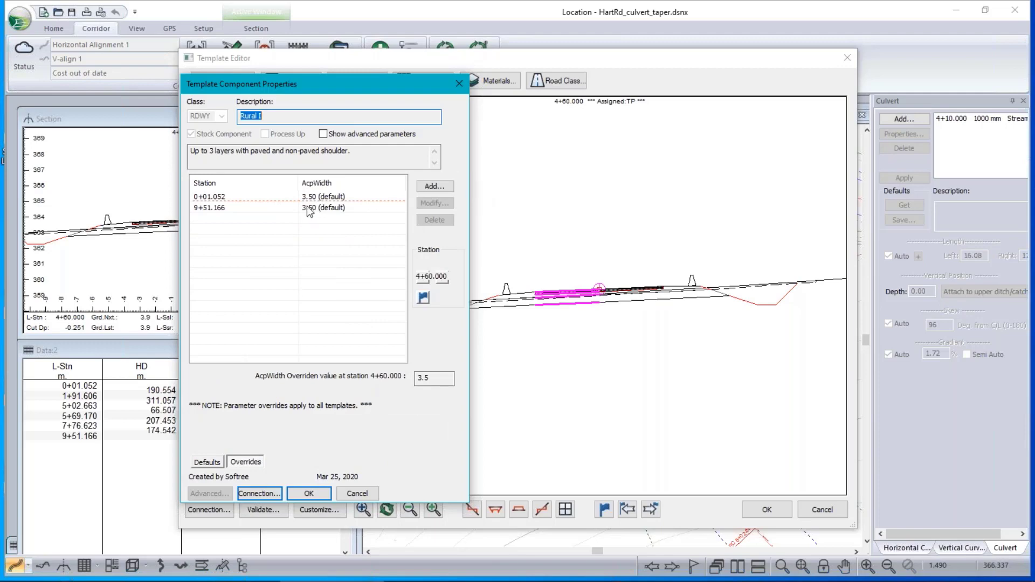
{"action": "left_click", "coordinate": [448, 188]}
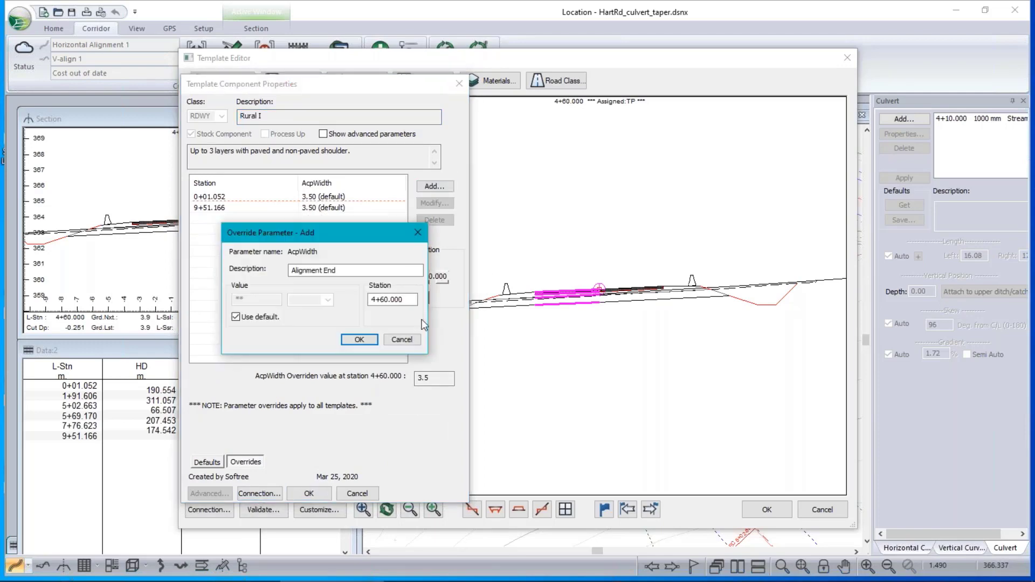
{"action": "left_click", "coordinate": [402, 339]}
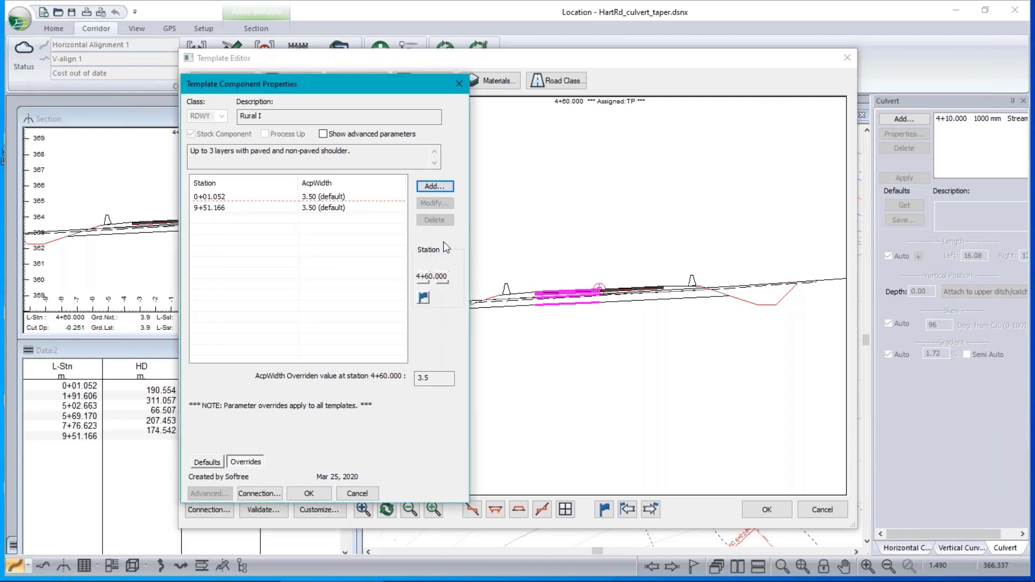
{"action": "left_click", "coordinate": [206, 462]}
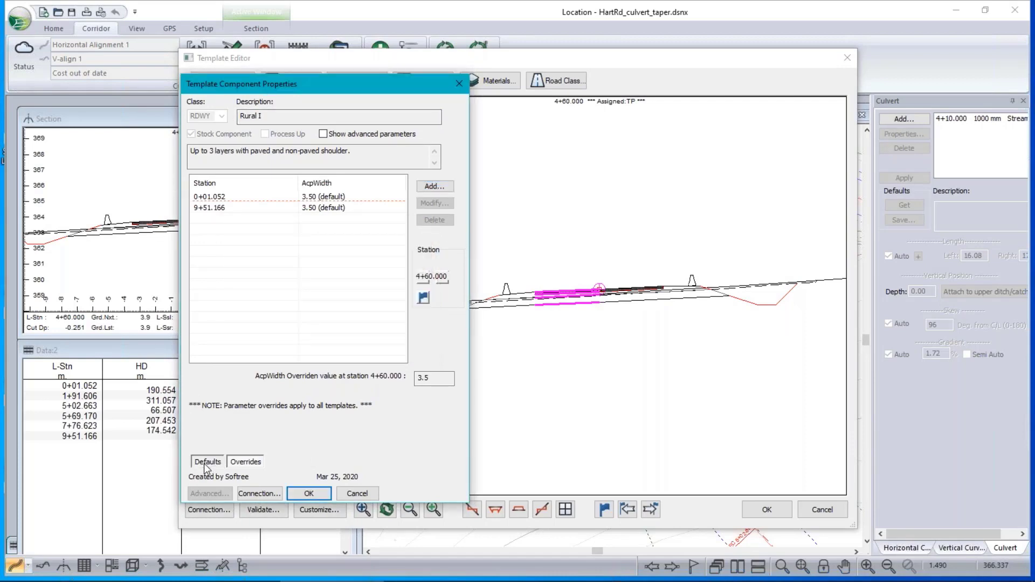
{"action": "left_click", "coordinate": [358, 493]}
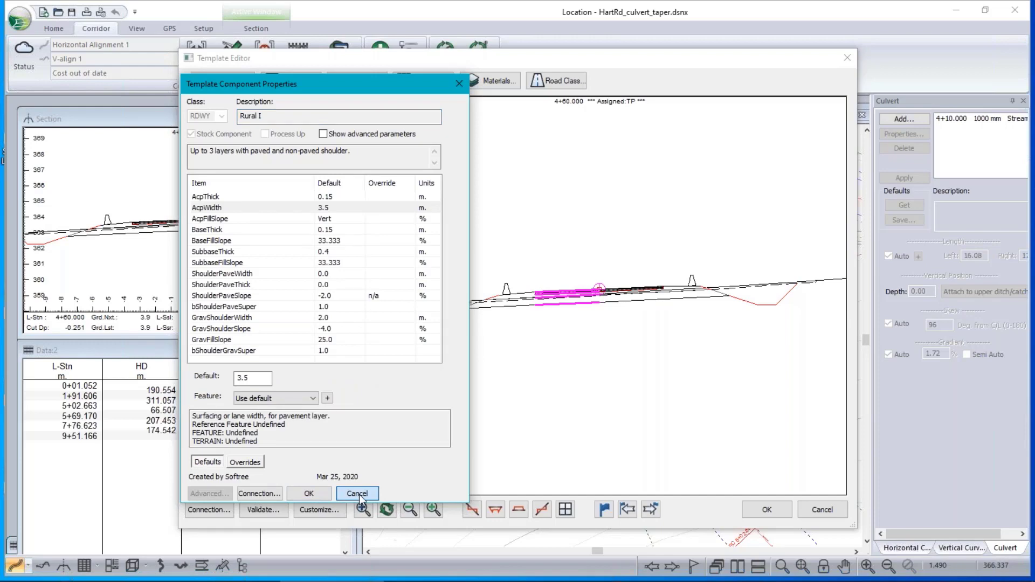
{"action": "left_click", "coordinate": [358, 494]}
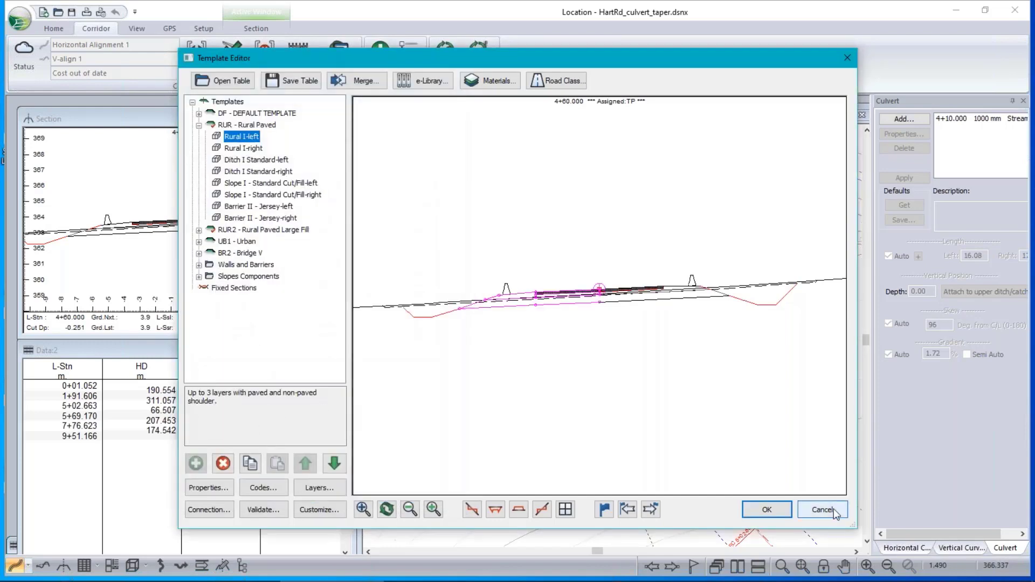
{"action": "left_click", "coordinate": [834, 513]}
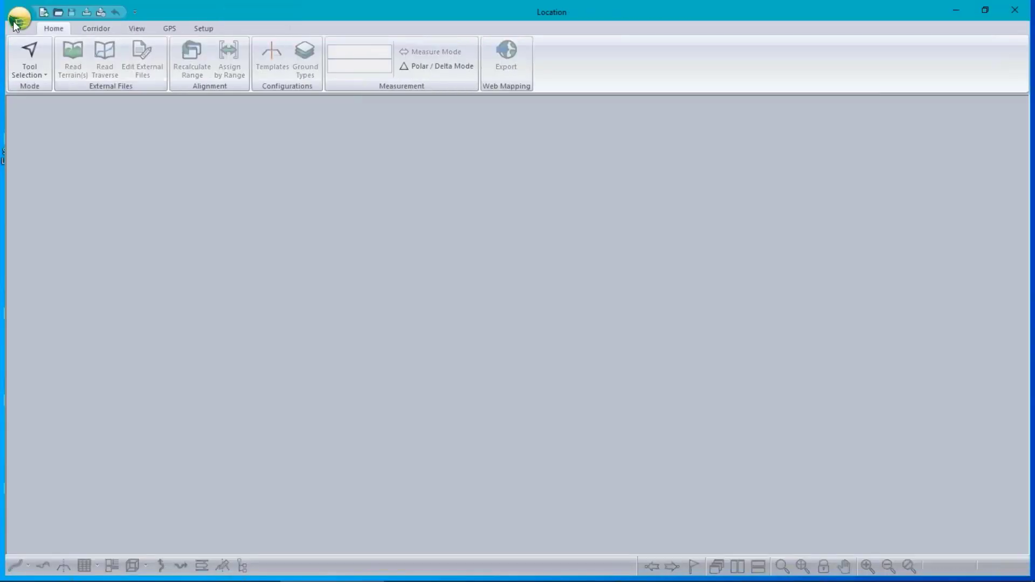
Step: Open the recent design route 2.dsn and suppress further warnings about the maximum number of section points
{"action": "left_click", "coordinate": [19, 20]}
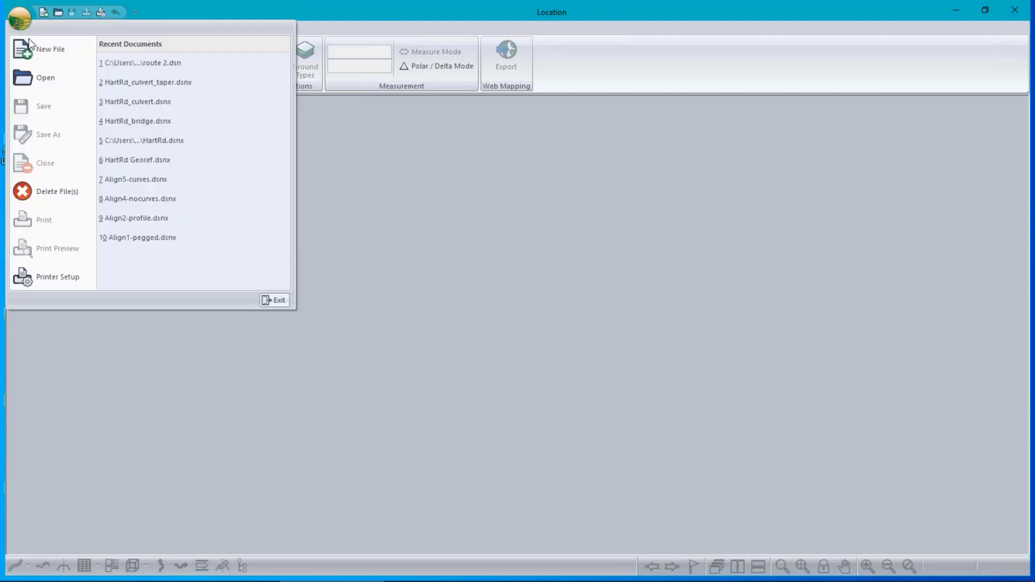
{"action": "left_click", "coordinate": [146, 61]}
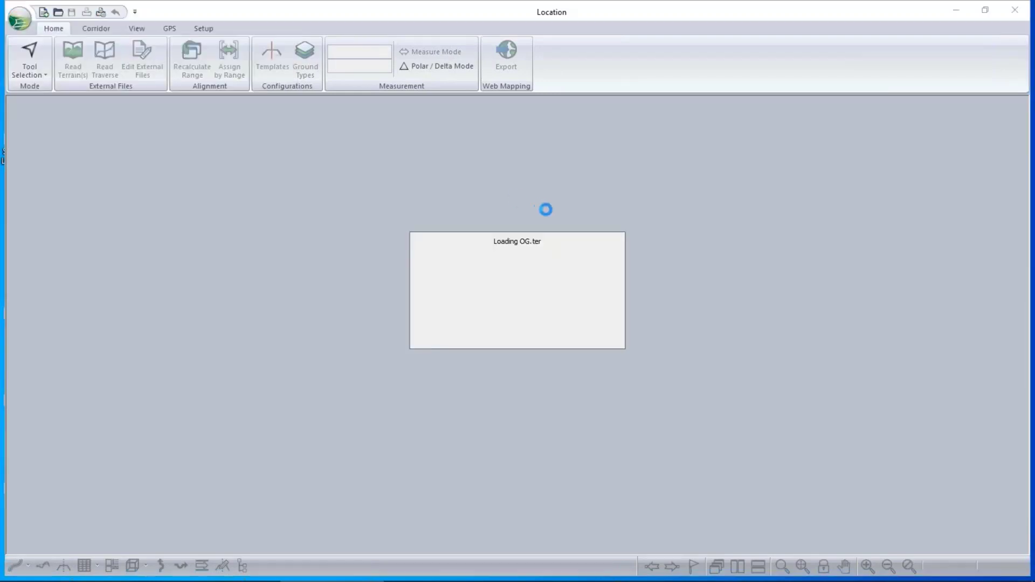
{"action": "left_click", "coordinate": [438, 337]}
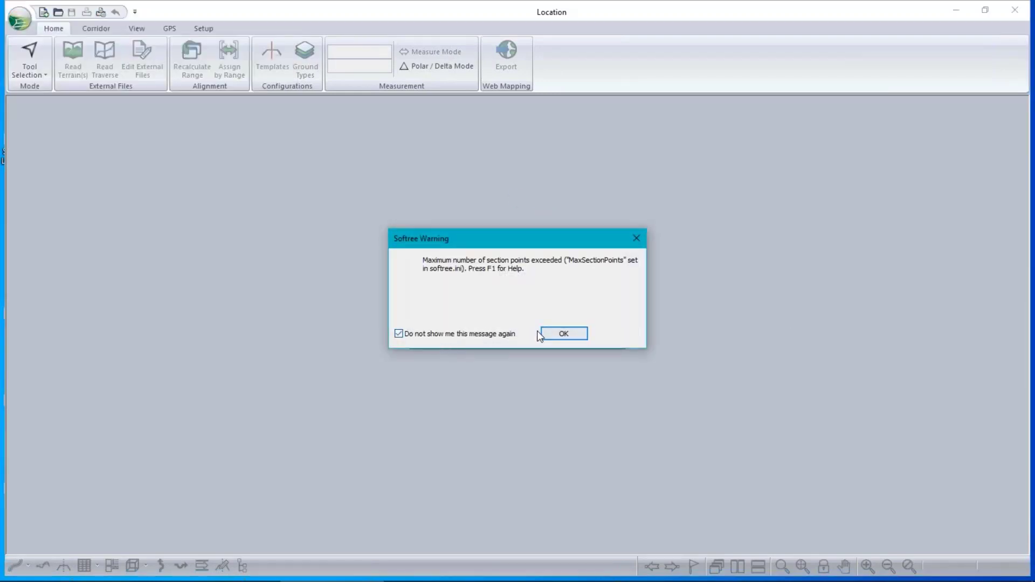
{"action": "left_click", "coordinate": [563, 333]}
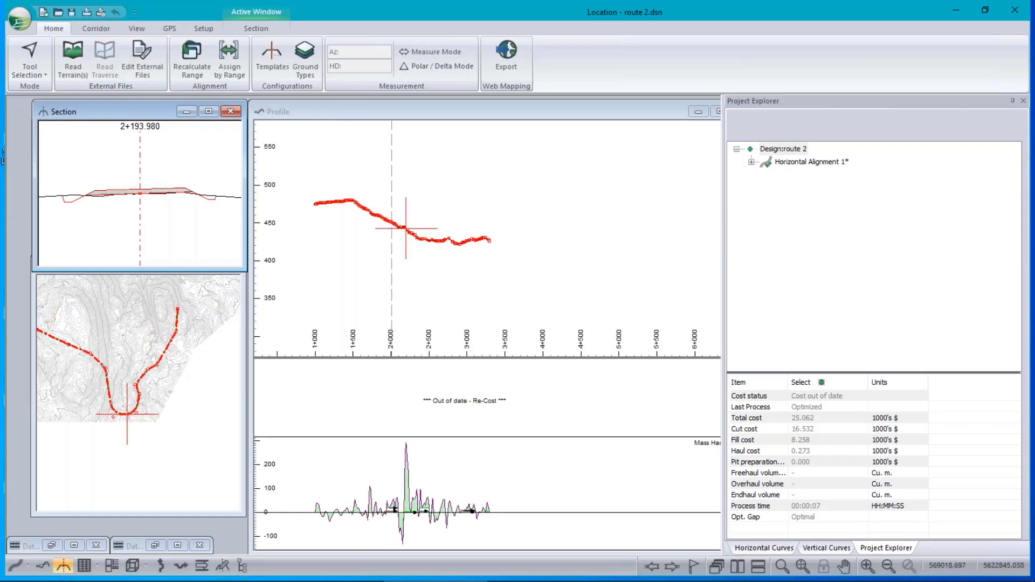
Step: Examine the route 2 alignment in a maximized plan view and its road cross-section at station 2+193.980
{"action": "left_click", "coordinate": [93, 312]}
{"action": "double_click", "coordinate": [127, 271]}
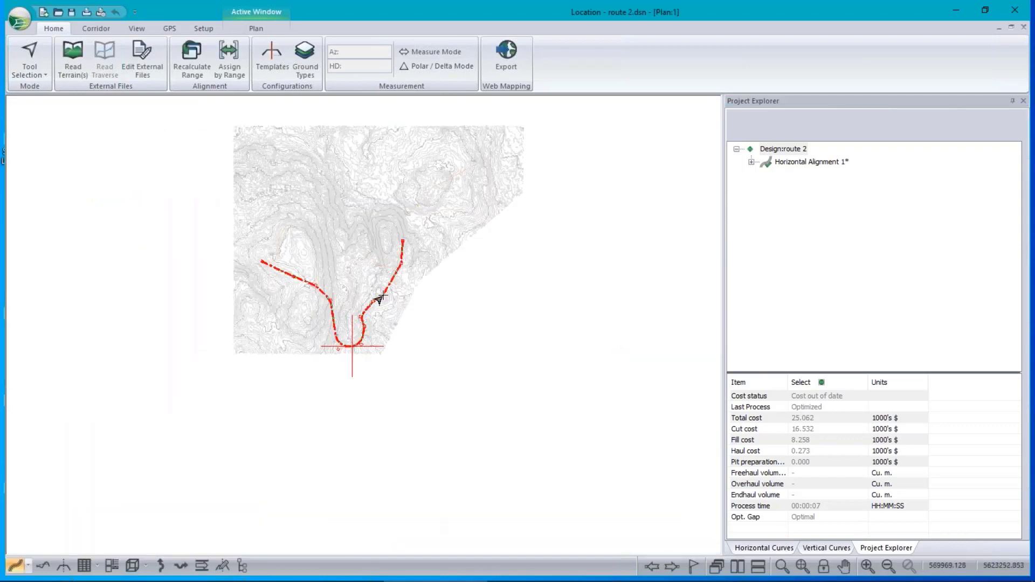
{"action": "scroll", "coordinate": [365, 317], "scroll_direction": "up", "scroll_amount": 5}
{"action": "middle_click_drag", "start_coordinate": [334, 434], "coordinate": [479, 212]}
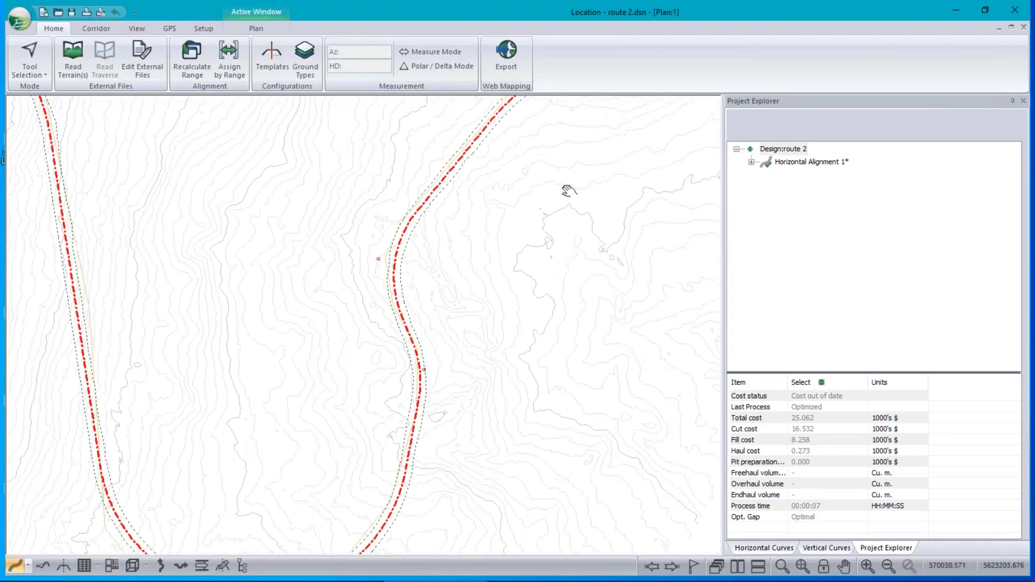
{"action": "middle_click_drag", "start_coordinate": [568, 191], "coordinate": [693, 175]}
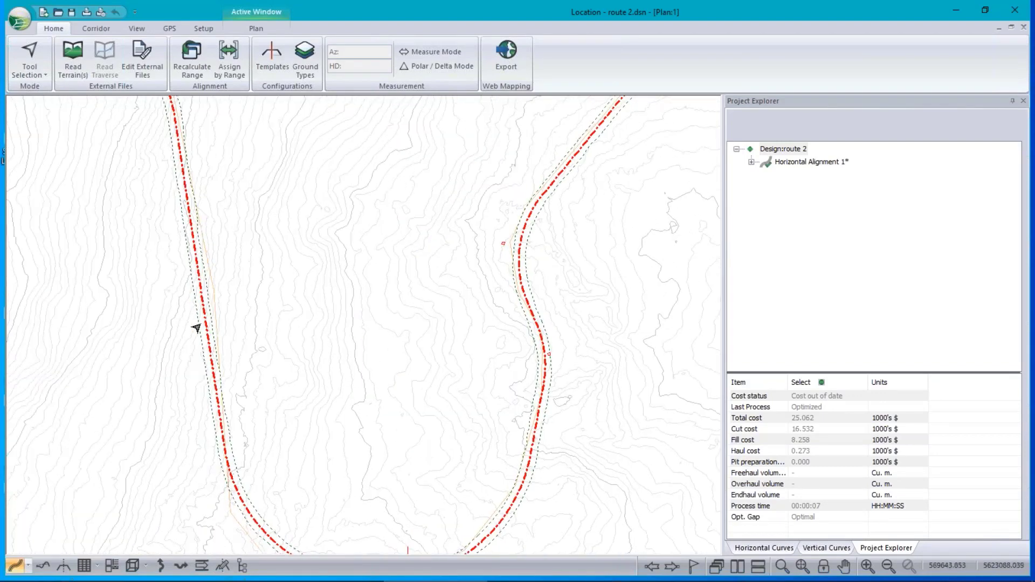
{"action": "mouse_move", "coordinate": [196, 327]}
{"action": "left_click", "coordinate": [64, 565]}
{"action": "scroll", "coordinate": [355, 327], "scroll_direction": "up", "scroll_amount": 4}
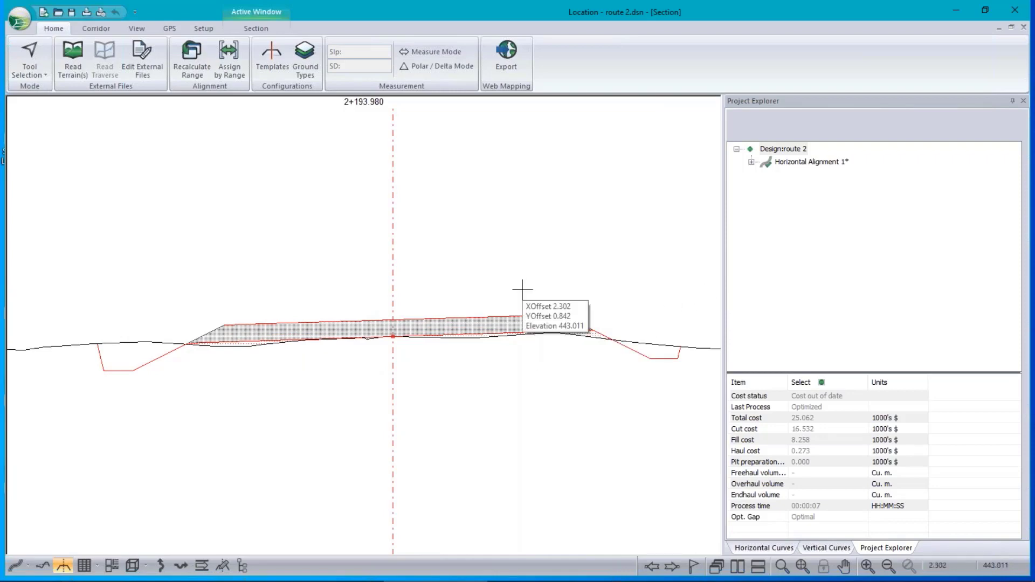
{"action": "scroll", "coordinate": [523, 291], "scroll_direction": "down", "scroll_amount": 2}
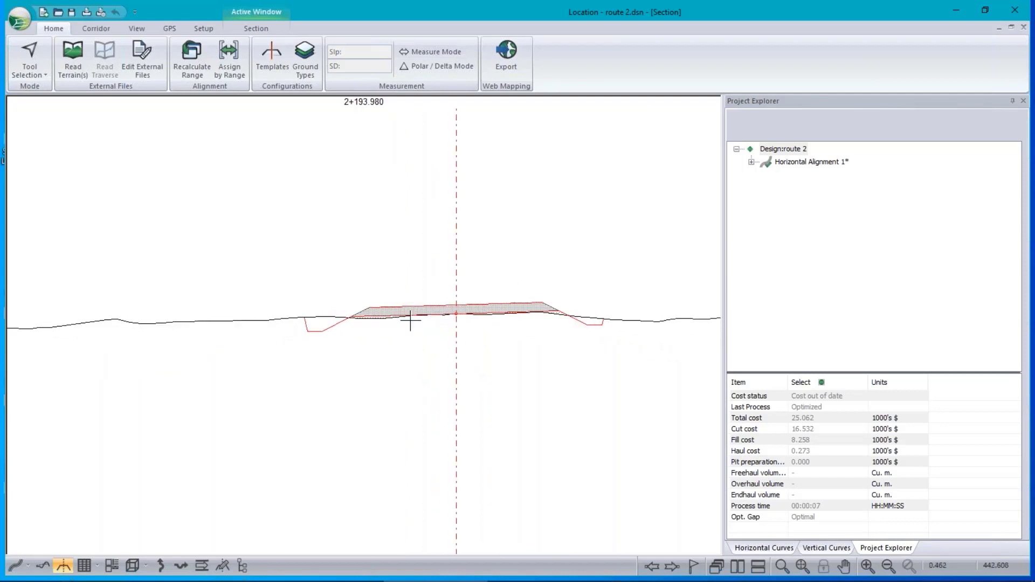
{"action": "scroll", "coordinate": [451, 285], "scroll_direction": "up", "scroll_amount": 2}
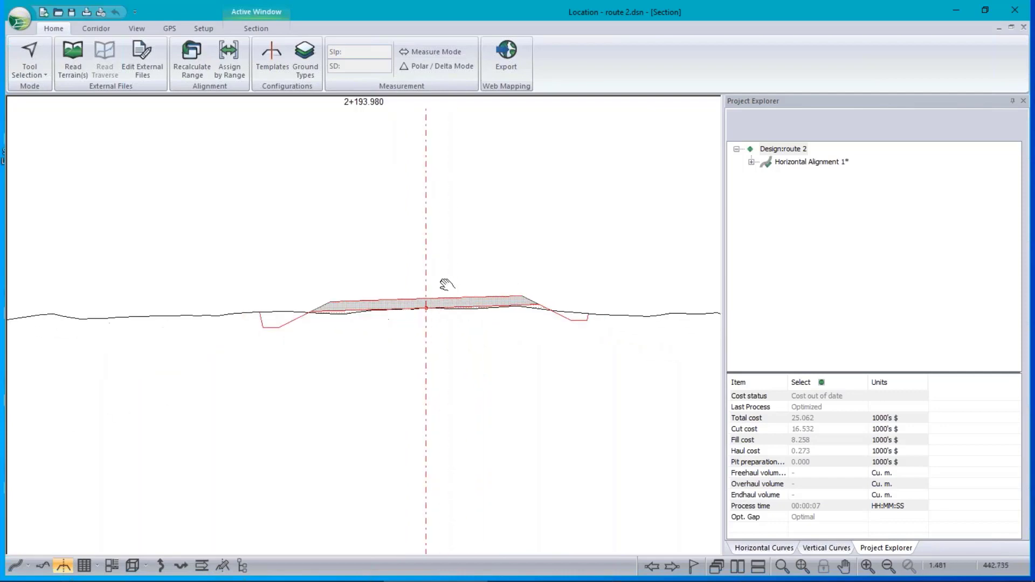
Step: Change the plan window options to draw additional road lines alongside the route 2 alignment
{"action": "left_click", "coordinate": [15, 565]}
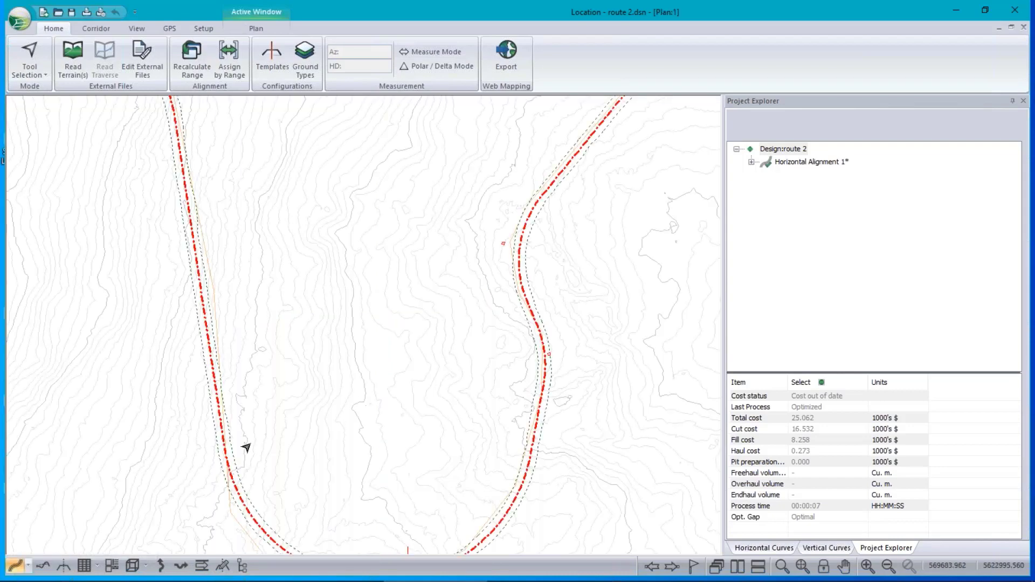
{"action": "scroll", "coordinate": [296, 351], "scroll_direction": "up", "scroll_amount": 3}
{"action": "scroll", "coordinate": [297, 351], "scroll_direction": "down", "scroll_amount": 3}
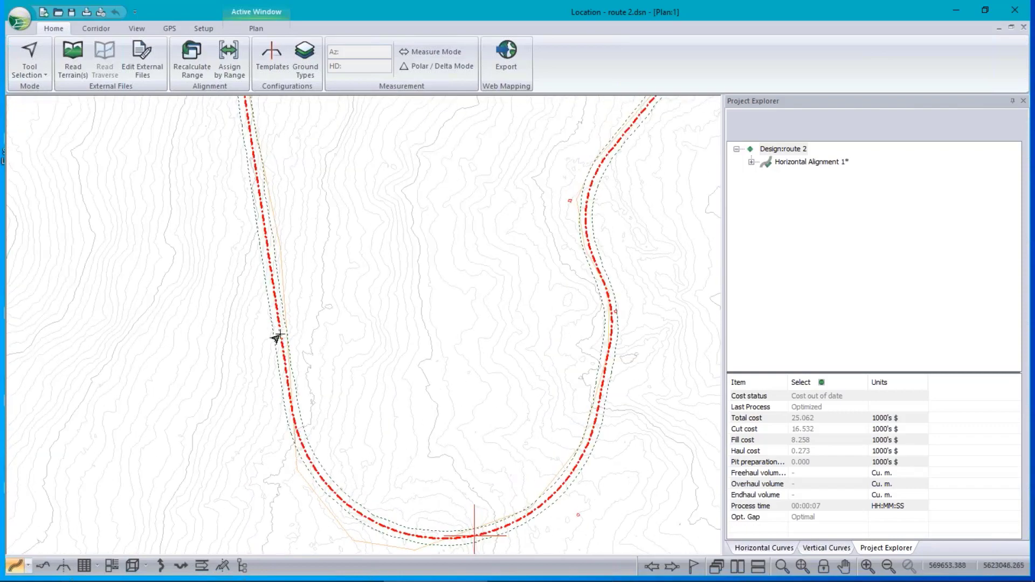
{"action": "scroll", "coordinate": [268, 289], "scroll_direction": "up", "scroll_amount": 2}
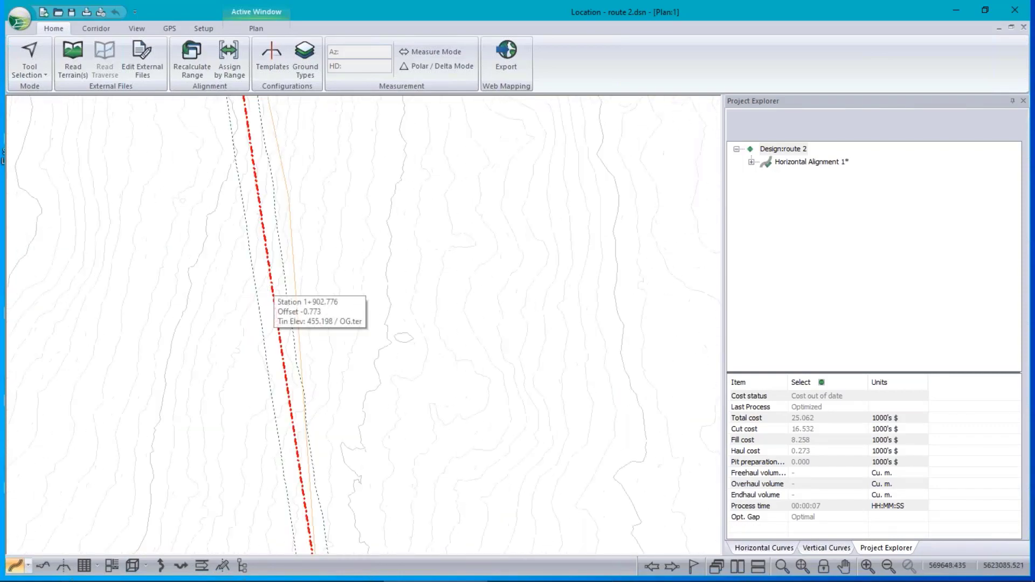
{"action": "right_click", "coordinate": [329, 249]}
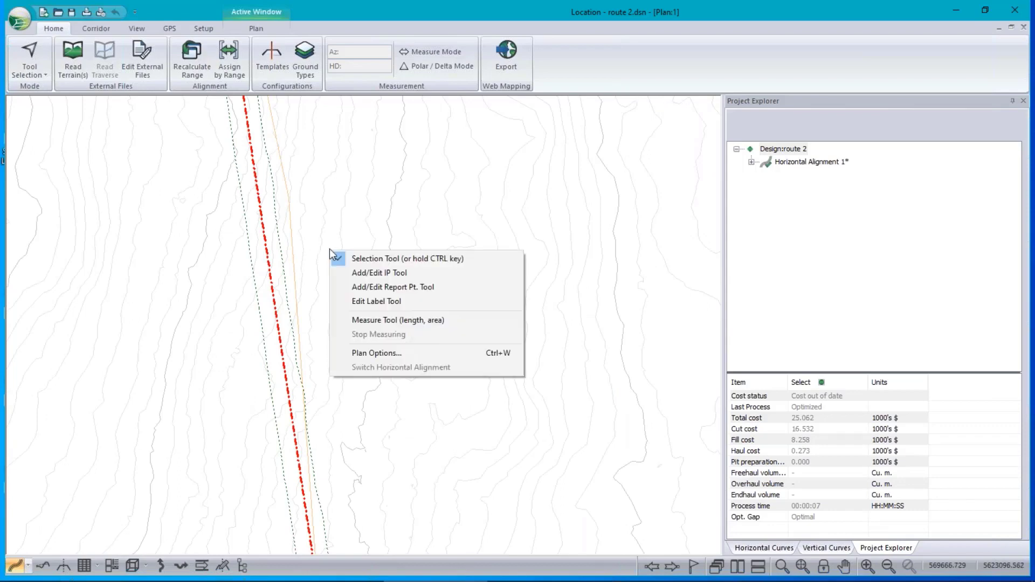
{"action": "left_click", "coordinate": [380, 352]}
{"action": "left_click", "coordinate": [419, 250]}
{"action": "left_click", "coordinate": [561, 393]}
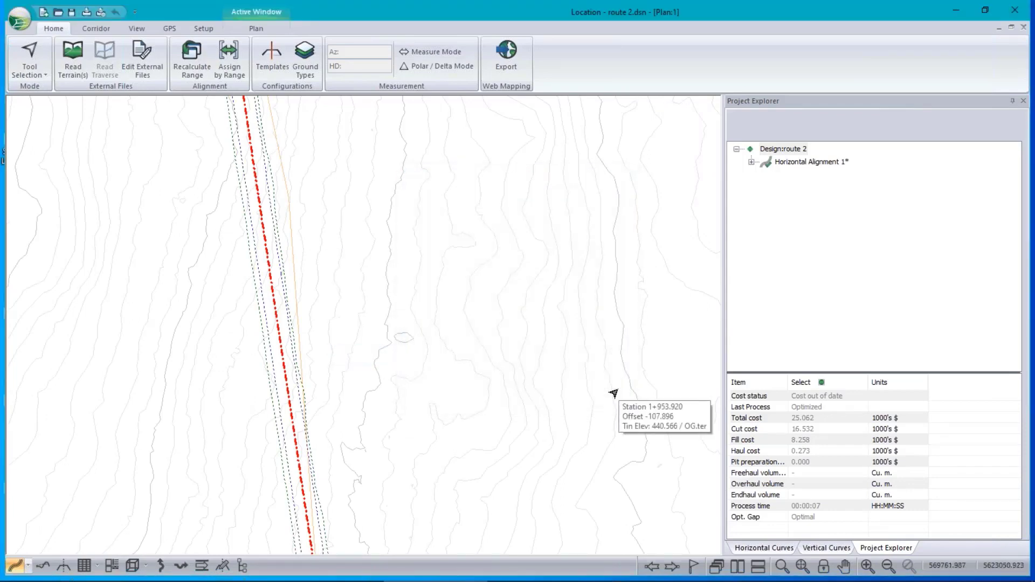
{"action": "scroll", "coordinate": [321, 350], "scroll_direction": "down", "scroll_amount": 2}
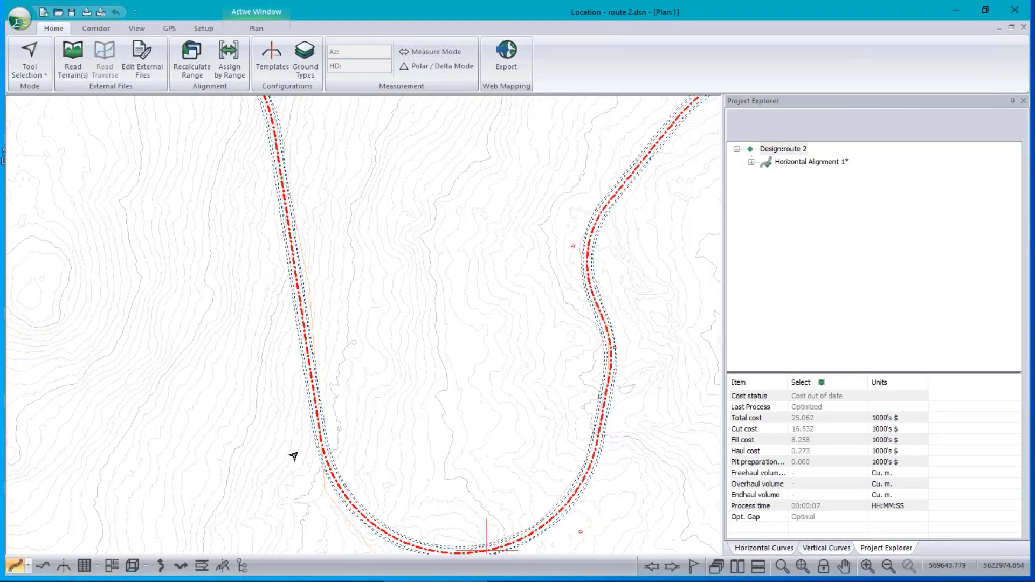
Step: Show the cross-section and close the Project Explorer, Vertical Curves and Horizontal Curves panes
{"action": "mouse_move", "coordinate": [293, 456]}
{"action": "left_click", "coordinate": [63, 565]}
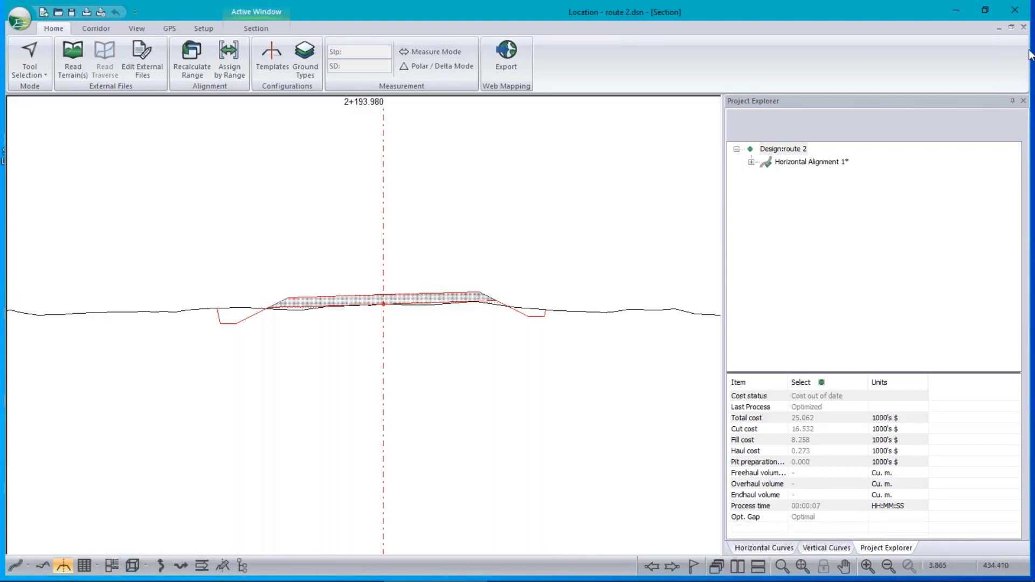
{"action": "left_click", "coordinate": [1023, 102]}
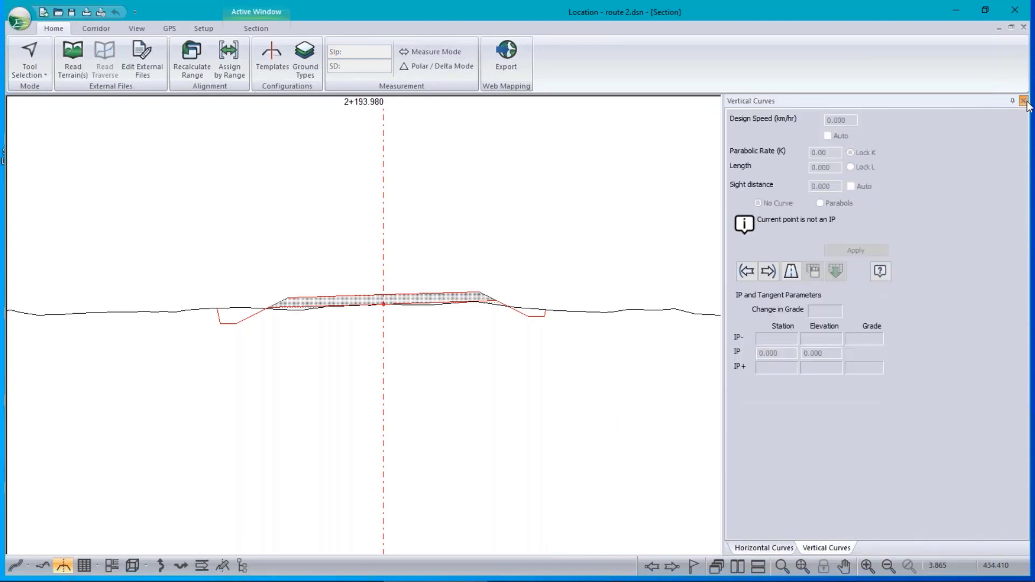
{"action": "left_click", "coordinate": [1023, 101]}
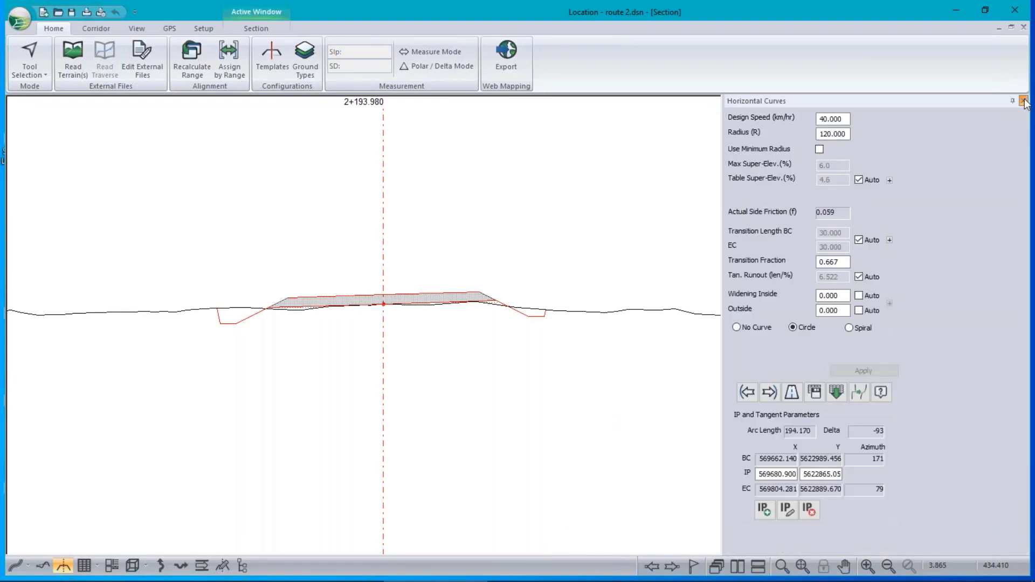
{"action": "left_click", "coordinate": [1023, 102]}
Step: Tile the windows side by side, minimize the Profile window, and widen the Plan window into the freed space
{"action": "left_click", "coordinate": [736, 565]}
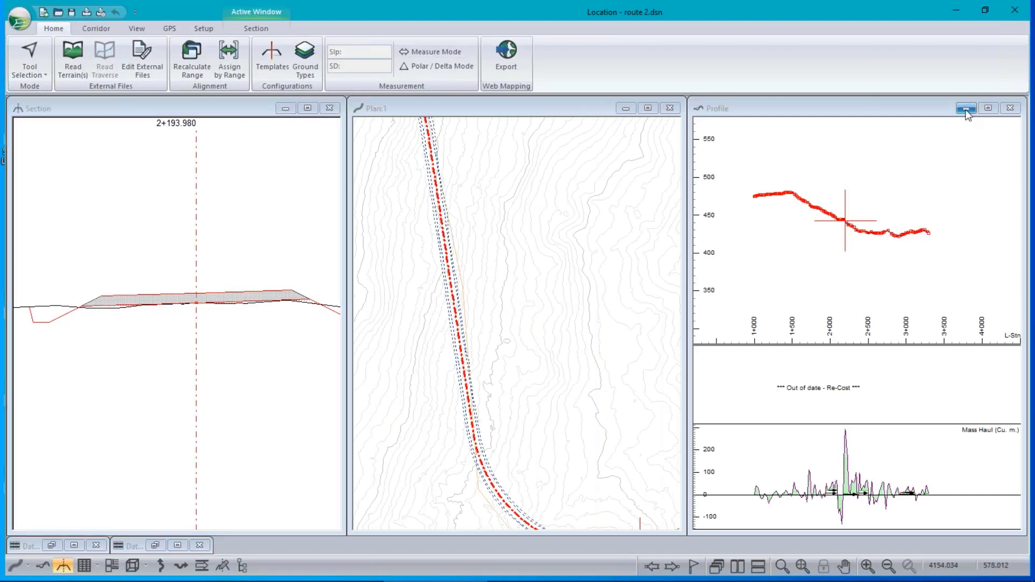
{"action": "left_click", "coordinate": [970, 108]}
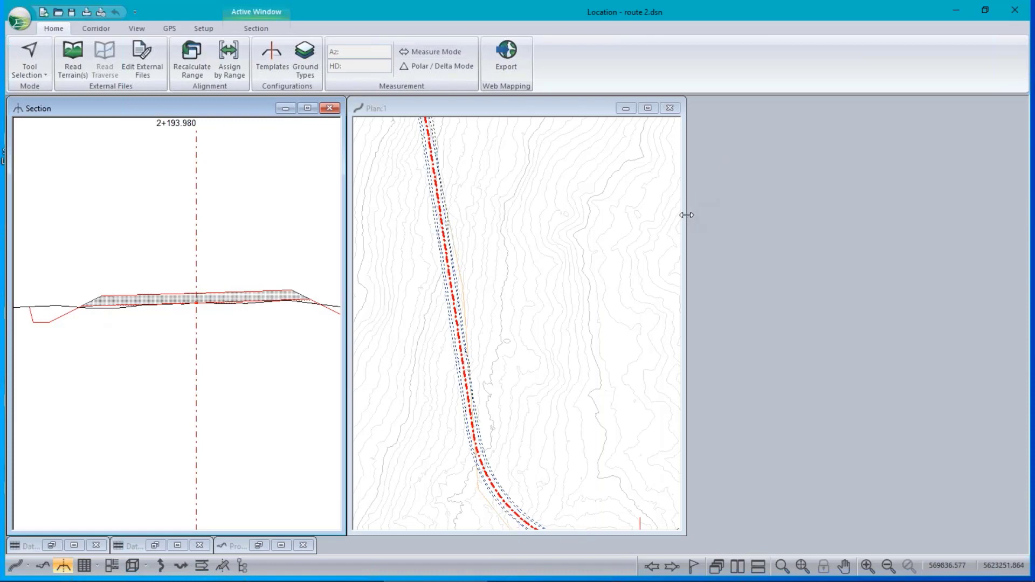
{"action": "left_click_drag", "start_coordinate": [685, 216], "coordinate": [1003, 239]}
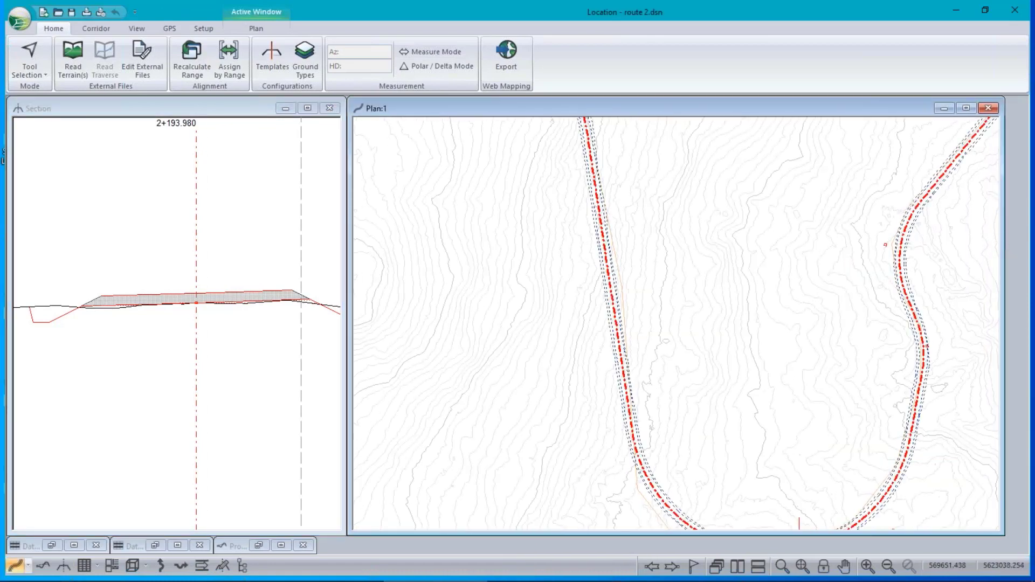
Step: Make station 1+950.000 the current point on the alignment in plan and inspect its cross-section
{"action": "left_click", "coordinate": [623, 374]}
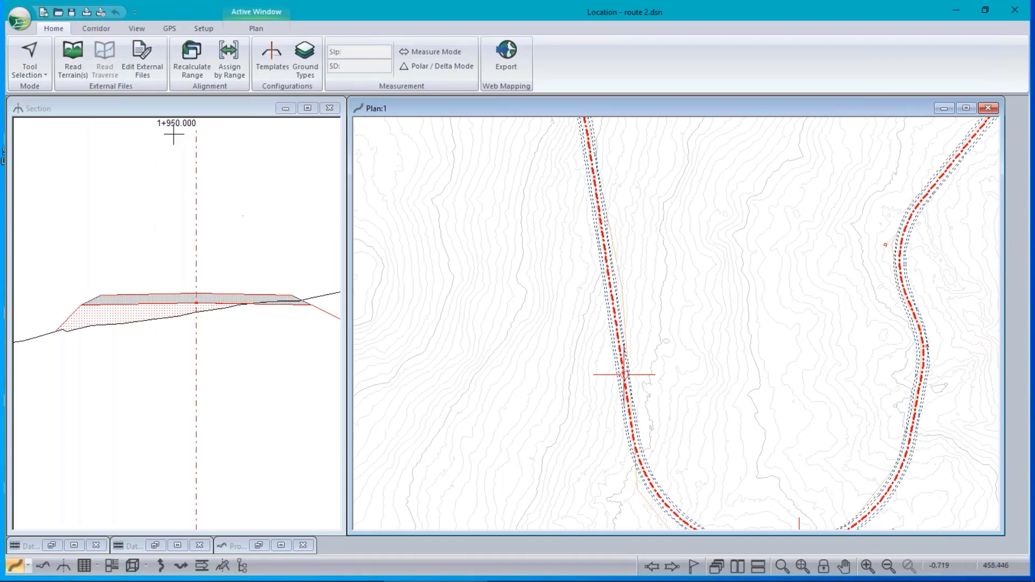
{"action": "mouse_move", "coordinate": [174, 130]}
{"action": "scroll", "coordinate": [179, 286], "scroll_direction": "down", "scroll_amount": 1}
{"action": "scroll", "coordinate": [620, 376], "scroll_direction": "up", "scroll_amount": 2}
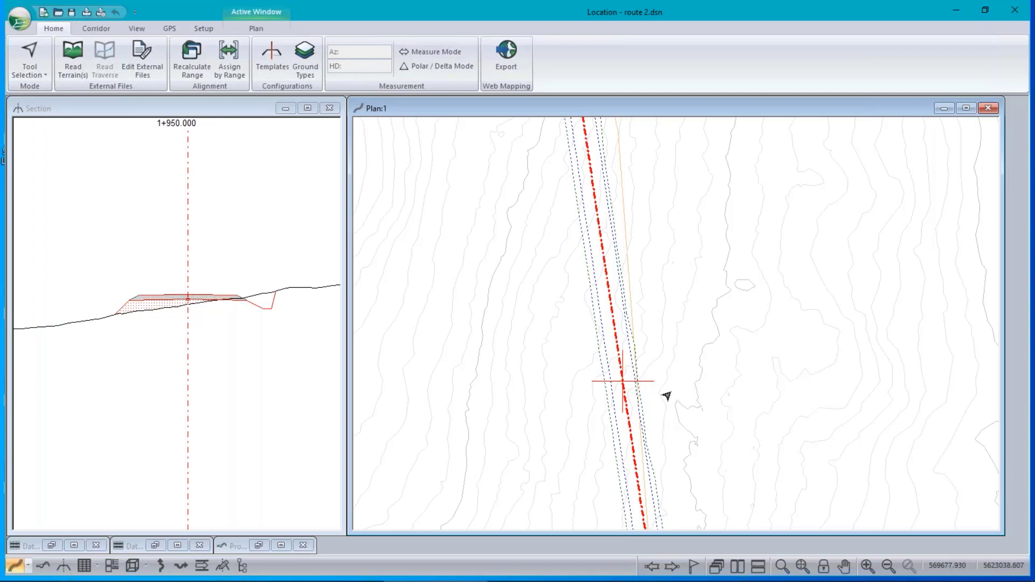
Step: Open the override settings for assigning parameters by range and choose the Width (Left) parameter
{"action": "left_click", "coordinate": [225, 56]}
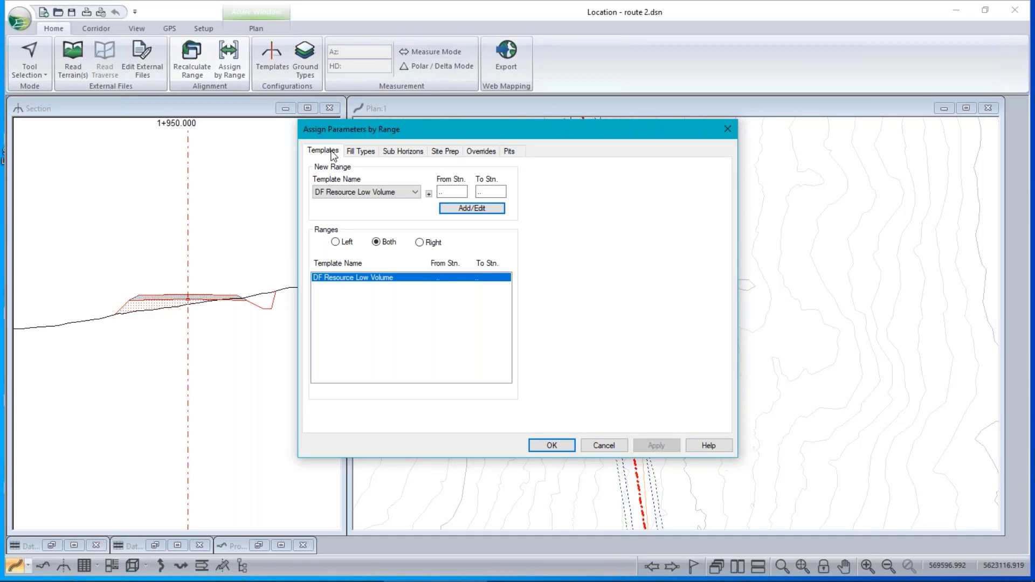
{"action": "left_click", "coordinate": [480, 152]}
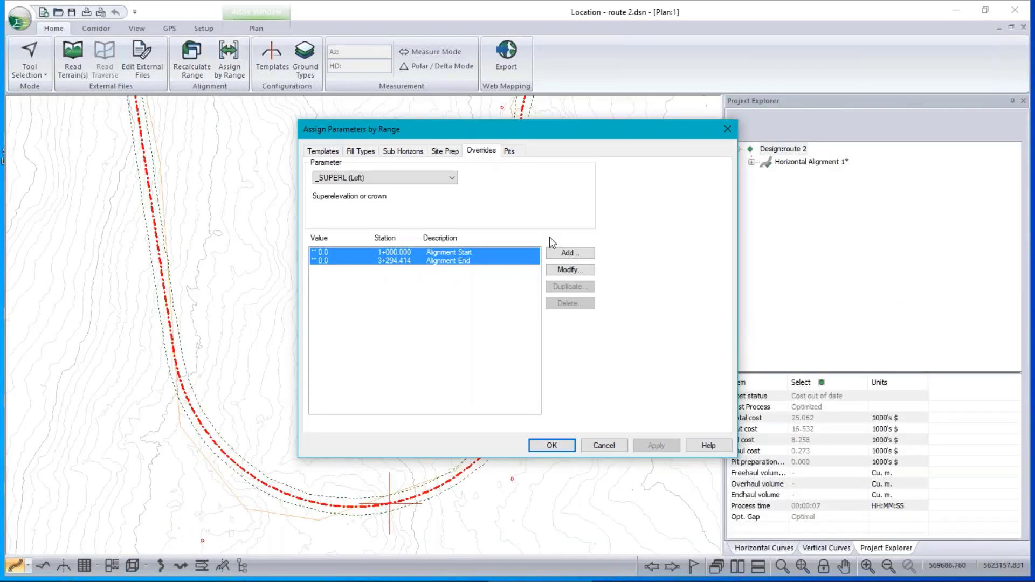
{"action": "left_click", "coordinate": [401, 176]}
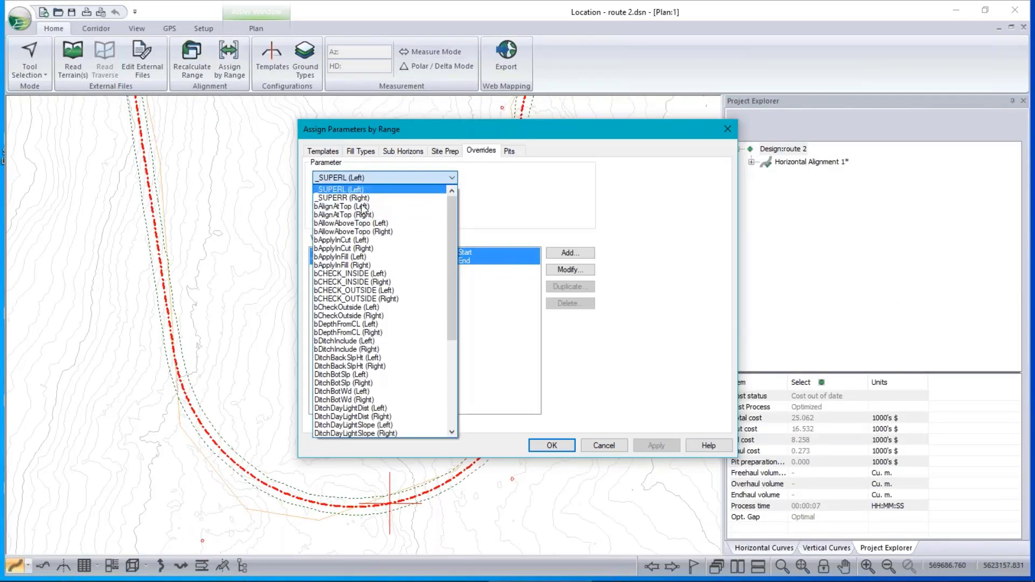
{"action": "scroll", "coordinate": [450, 290], "scroll_direction": "down", "scroll_amount": 2}
{"action": "scroll", "coordinate": [404, 338], "scroll_direction": "down", "scroll_amount": 4}
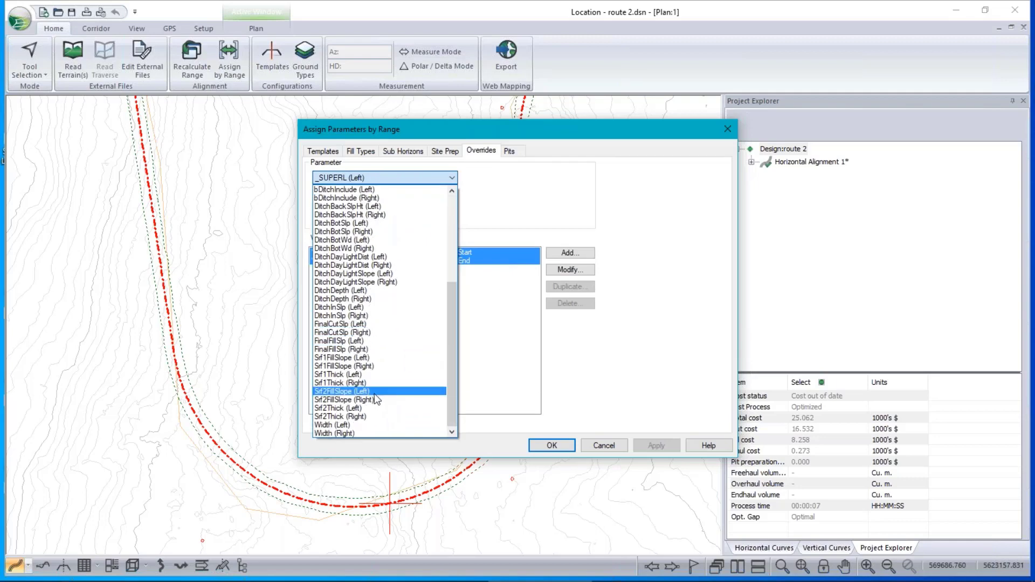
{"action": "left_click", "coordinate": [343, 425]}
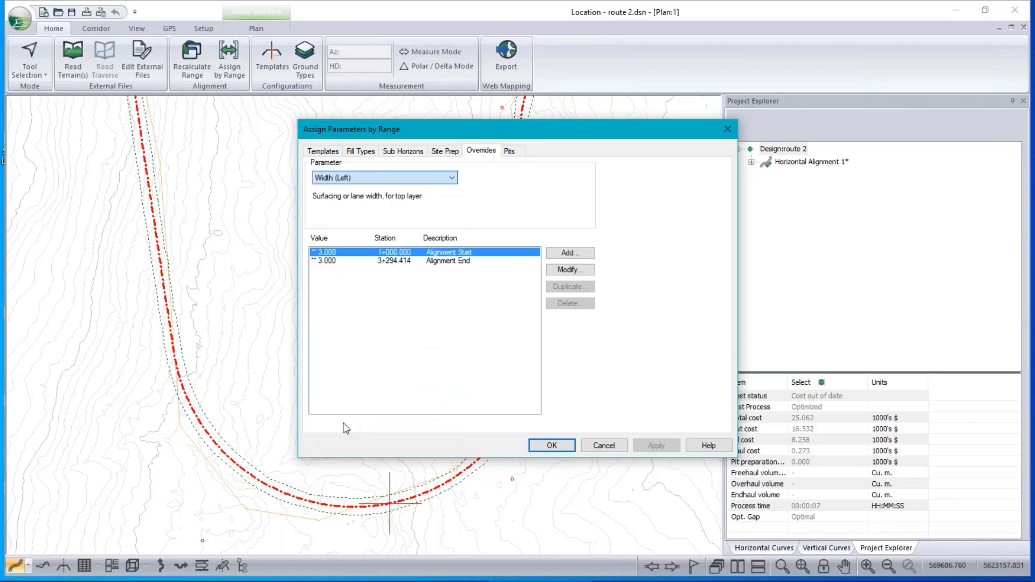
Step: Add a Width (Left) override at station 1900 with the description "turnout", keeping the default width
{"action": "left_click", "coordinate": [573, 270]}
{"action": "key", "text": "Tab"}
{"action": "type", "text": "19"}
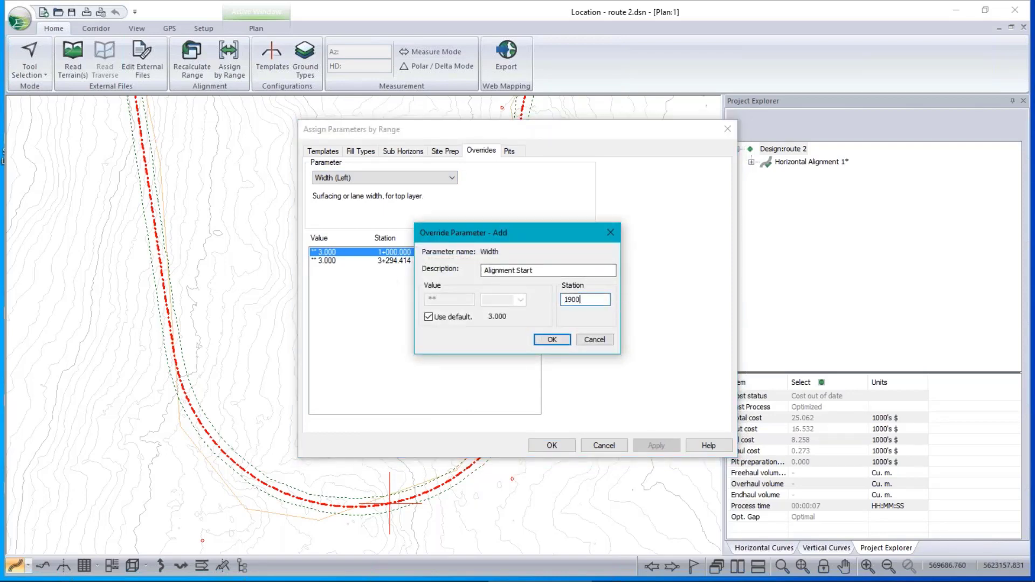
{"action": "left_click_drag", "start_coordinate": [552, 271], "coordinate": [136, 262]}
{"action": "type", "text": "turnout"}
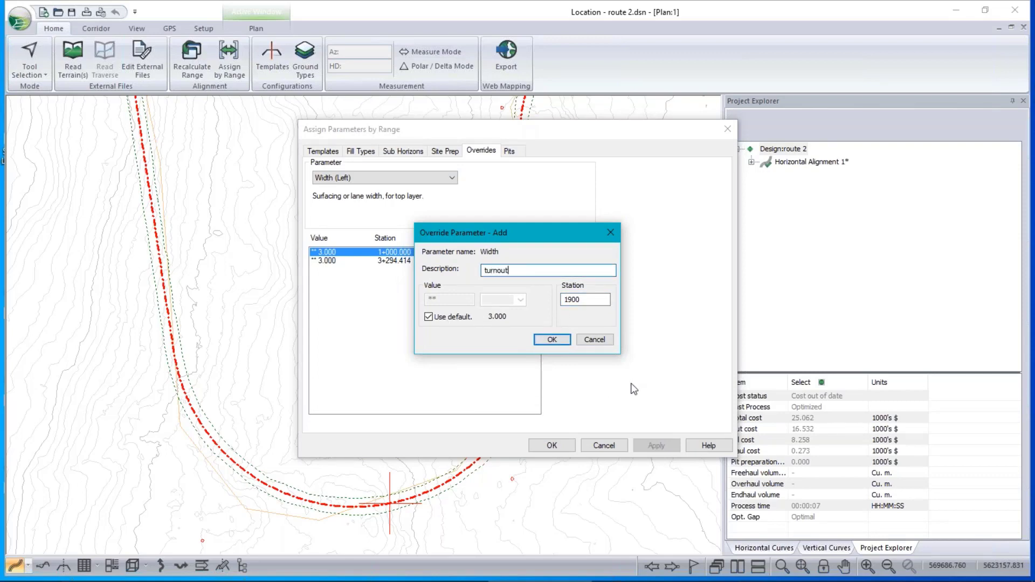
{"action": "left_click", "coordinate": [563, 340]}
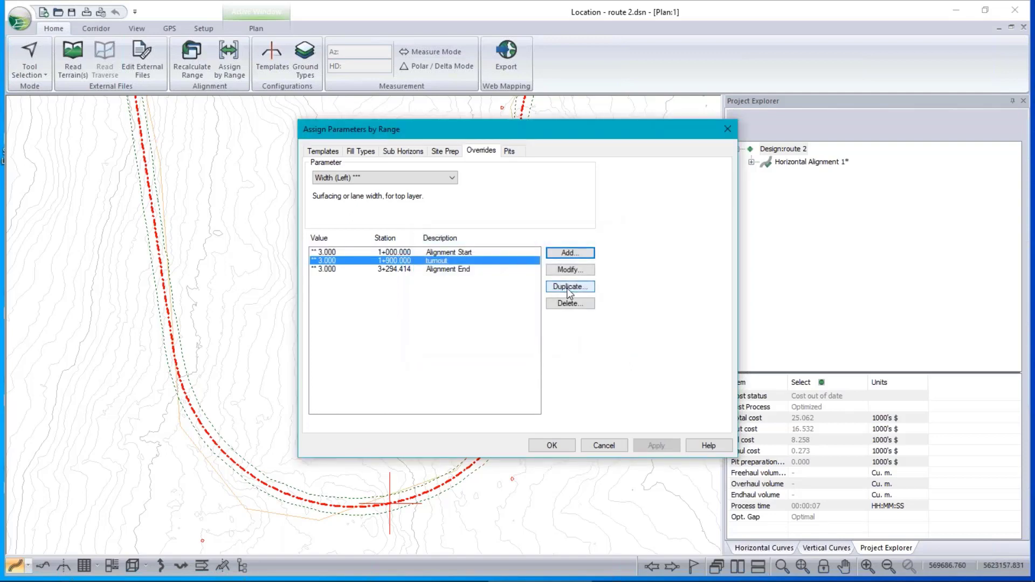
Step: Duplicate the turnout override to station 2+000.000 with the default width
{"action": "left_click", "coordinate": [579, 287]}
{"action": "left_click_drag", "start_coordinate": [608, 299], "coordinate": [349, 279]}
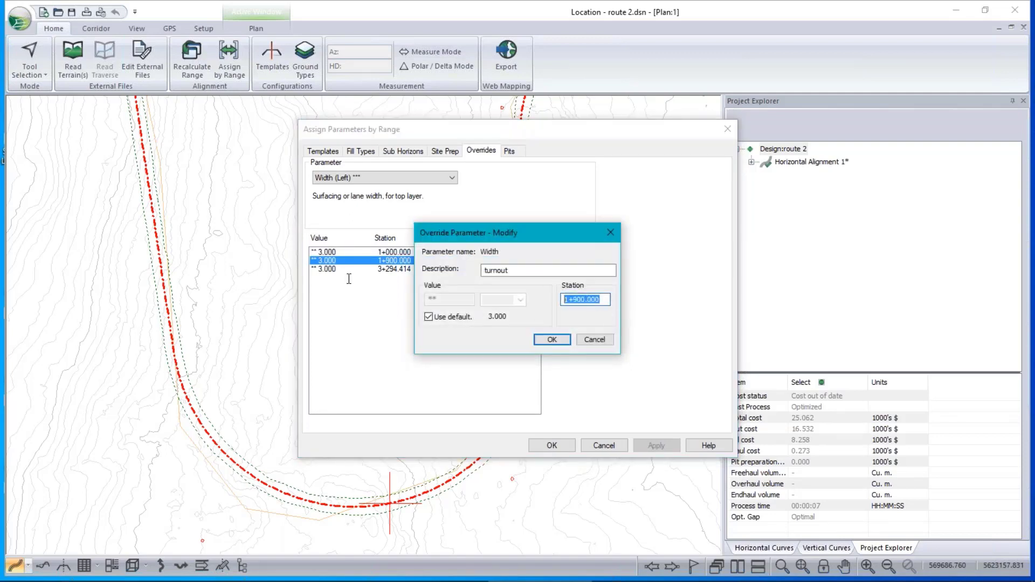
{"action": "type", "text": "20"}
{"action": "left_click", "coordinate": [549, 340]}
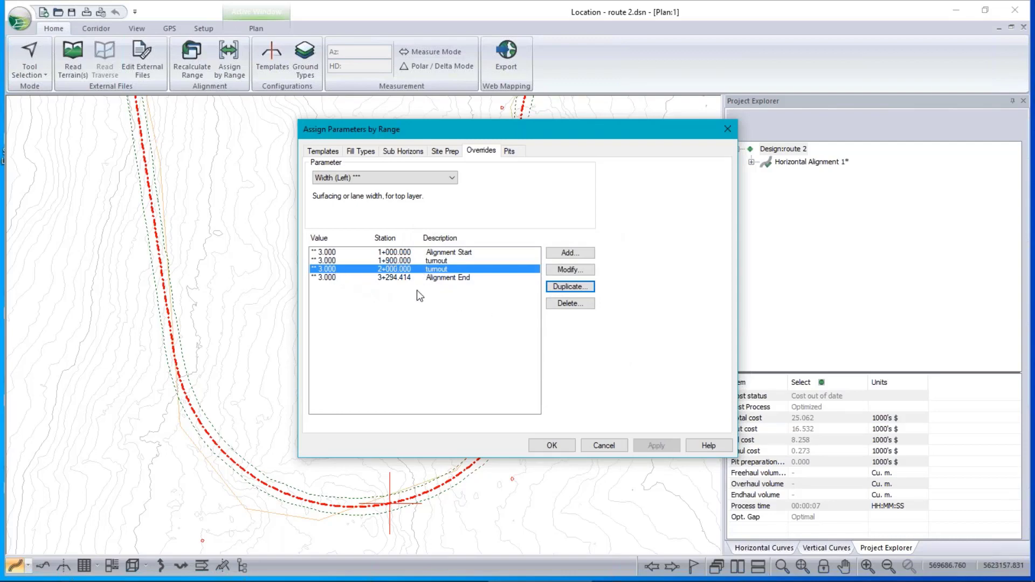
Step: Duplicate the end turnout override to station 1990, replacing the default width with a value of 9
{"action": "left_click", "coordinate": [577, 271]}
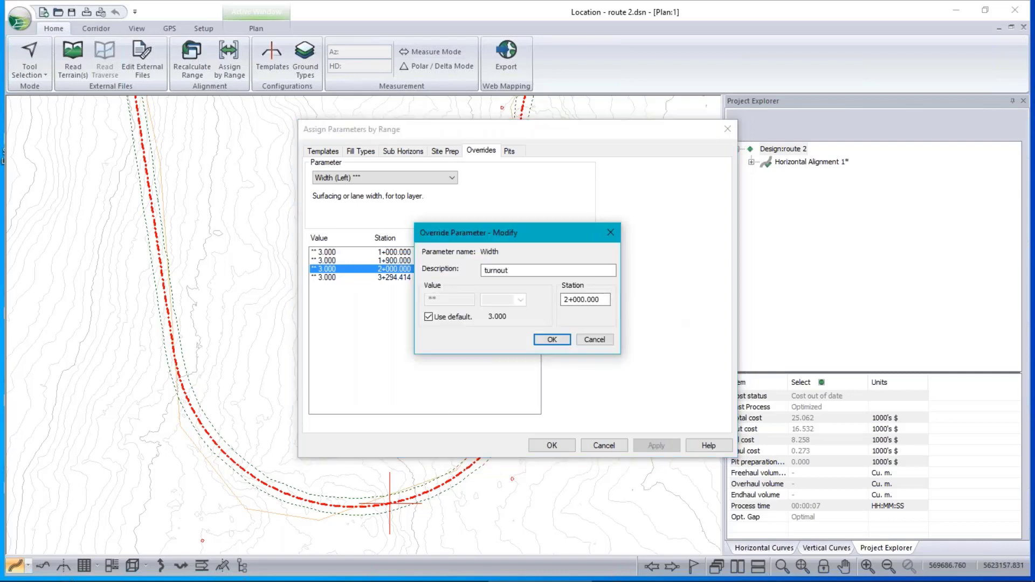
{"action": "double_click", "coordinate": [606, 299]}
{"action": "type", "text": "1990"}
{"action": "left_click", "coordinate": [428, 317]}
{"action": "left_click_drag", "start_coordinate": [459, 300], "coordinate": [274, 289]}
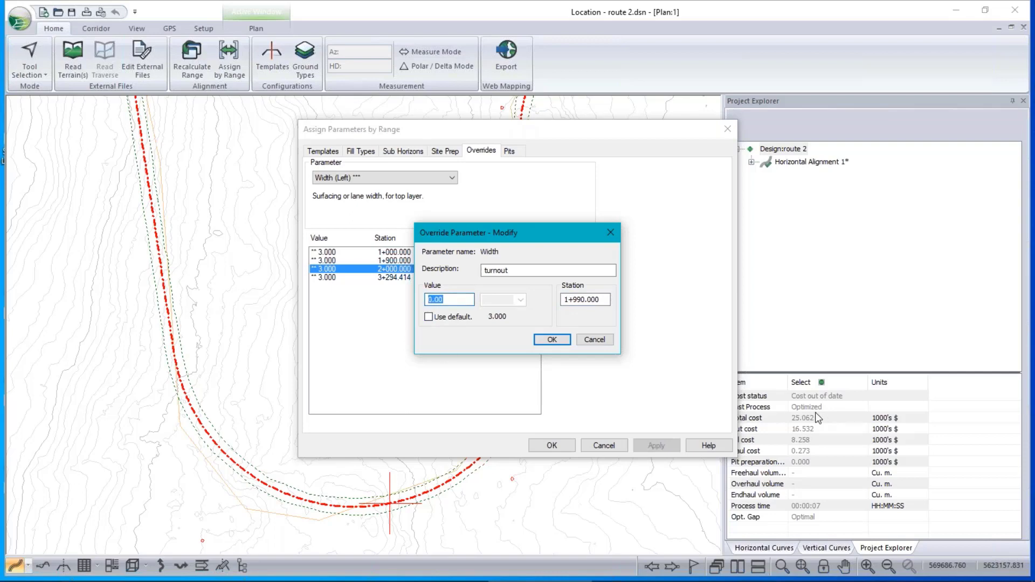
{"action": "type", "text": "9"}
{"action": "left_click", "coordinate": [551, 338]}
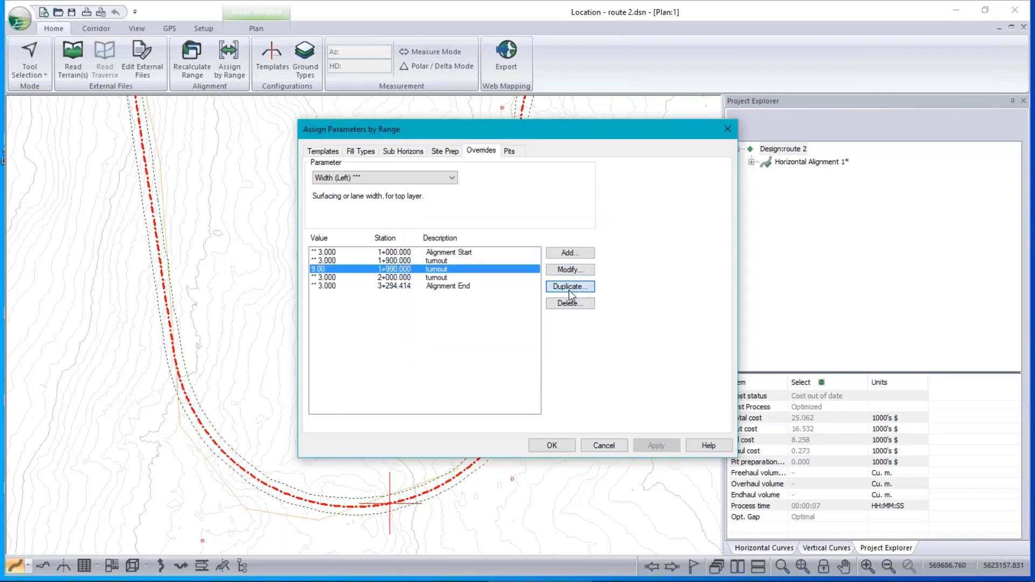
Step: Duplicate the 9.00 width turnout override to station 1+910.000
{"action": "left_click", "coordinate": [569, 270]}
{"action": "key", "text": "Tab"}
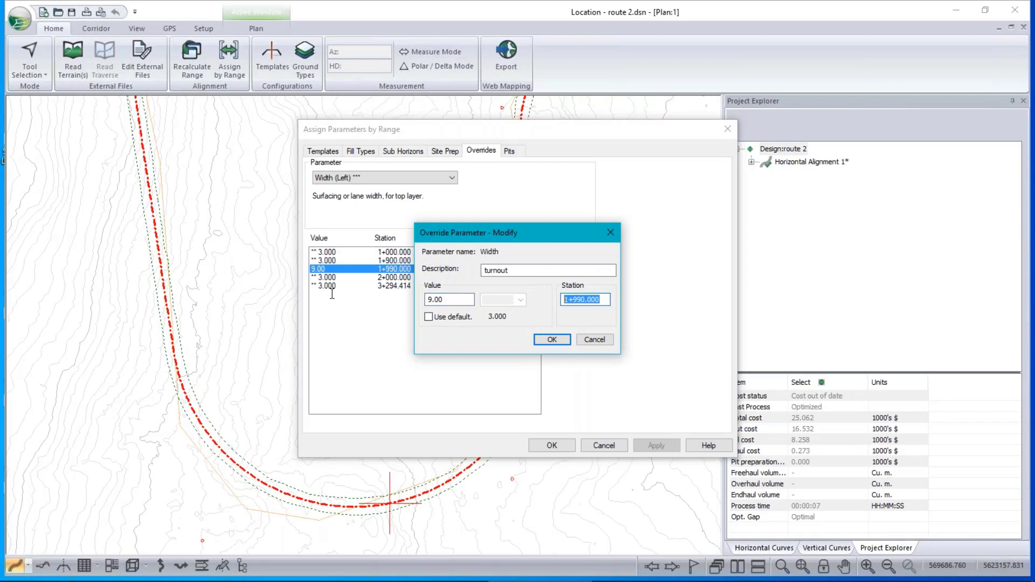
{"action": "left_click", "coordinate": [582, 299]}
{"action": "type", "text": "1"}
{"action": "left_click", "coordinate": [564, 341]}
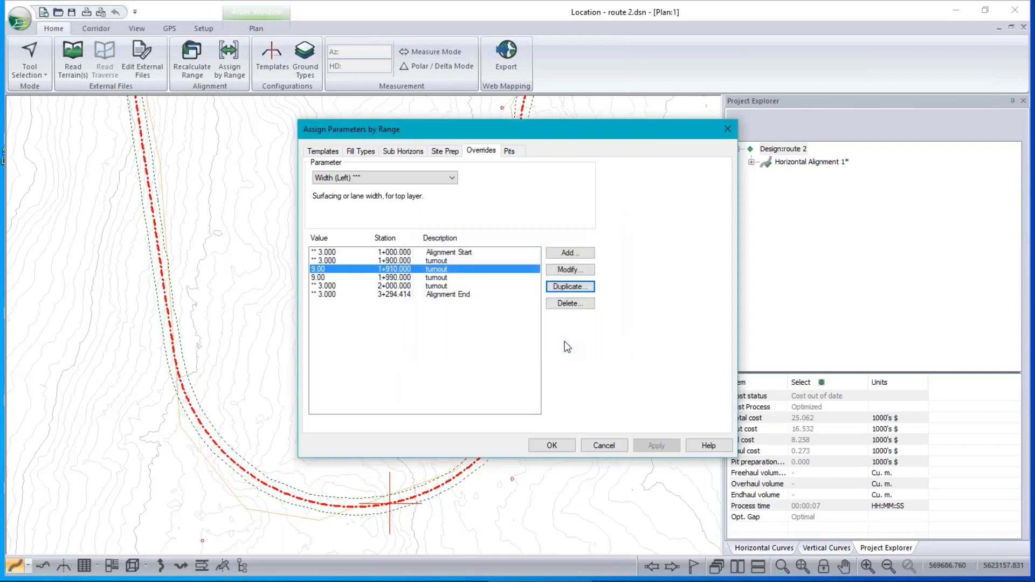
Step: Check the Width (Left) entries, accept the overrides, and recalculate the entire station range without re-costing
{"action": "left_click", "coordinate": [332, 253]}
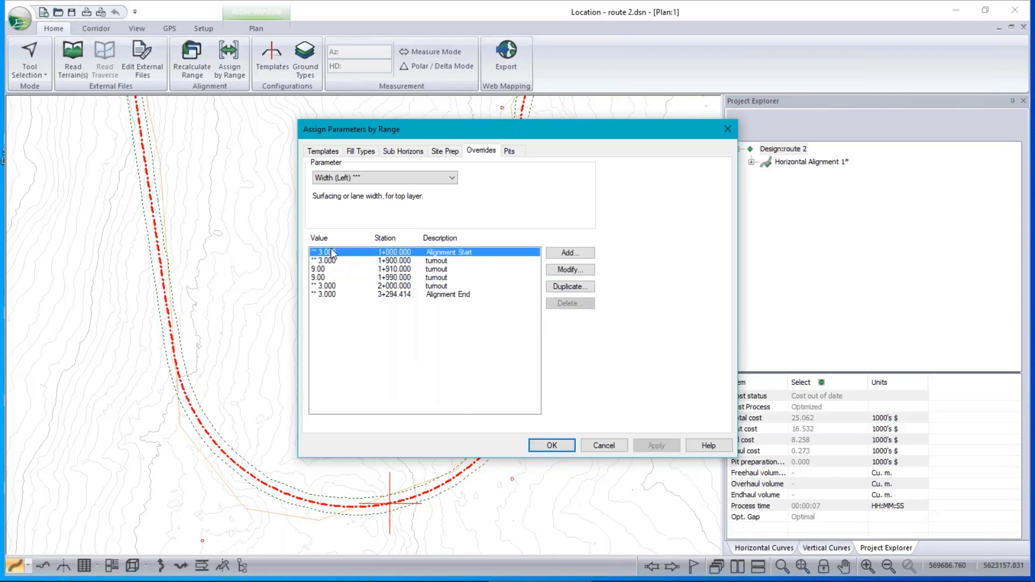
{"action": "left_click", "coordinate": [329, 260]}
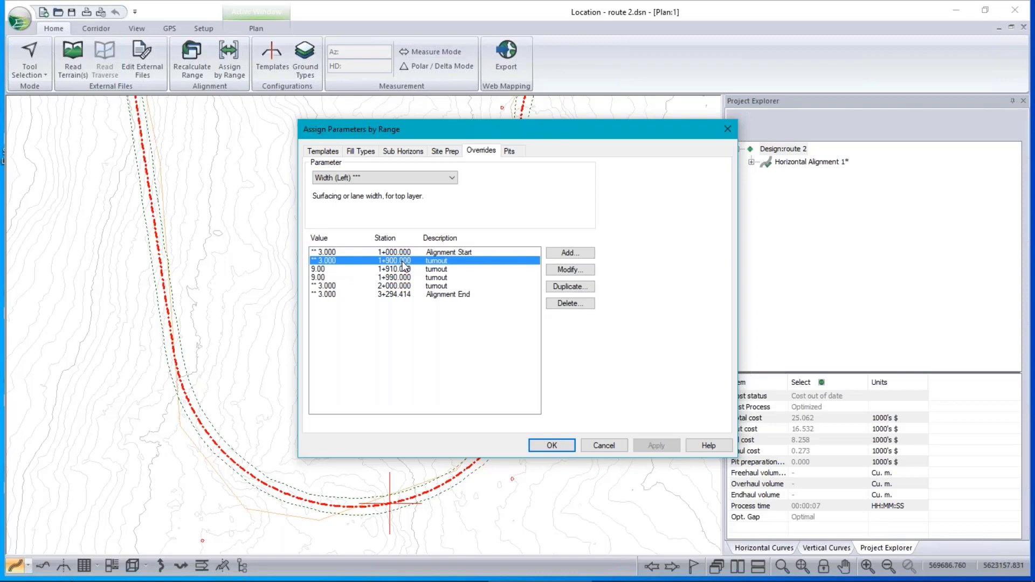
{"action": "left_click", "coordinate": [325, 270]}
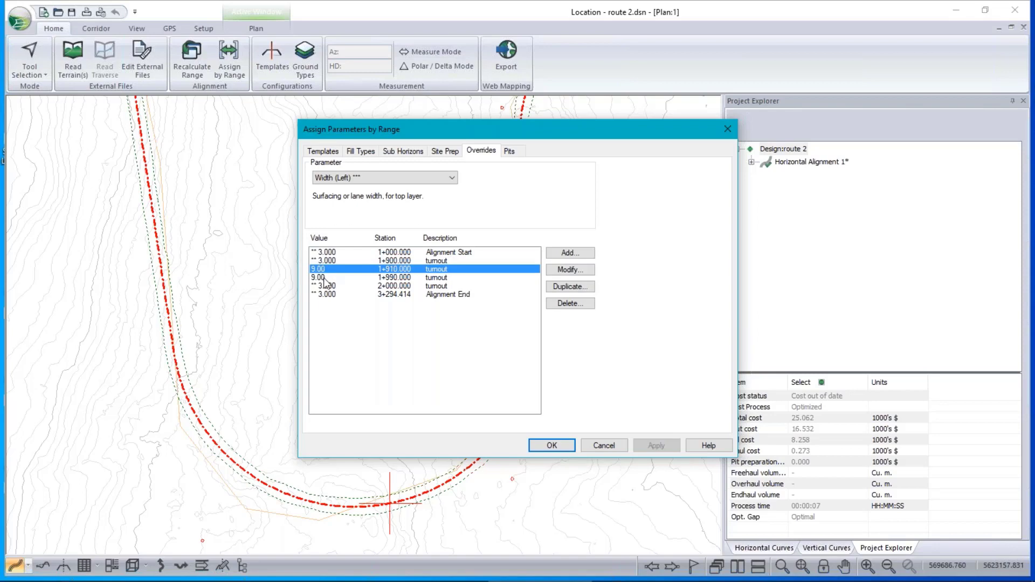
{"action": "left_click", "coordinate": [324, 278]}
{"action": "left_click", "coordinate": [333, 286]}
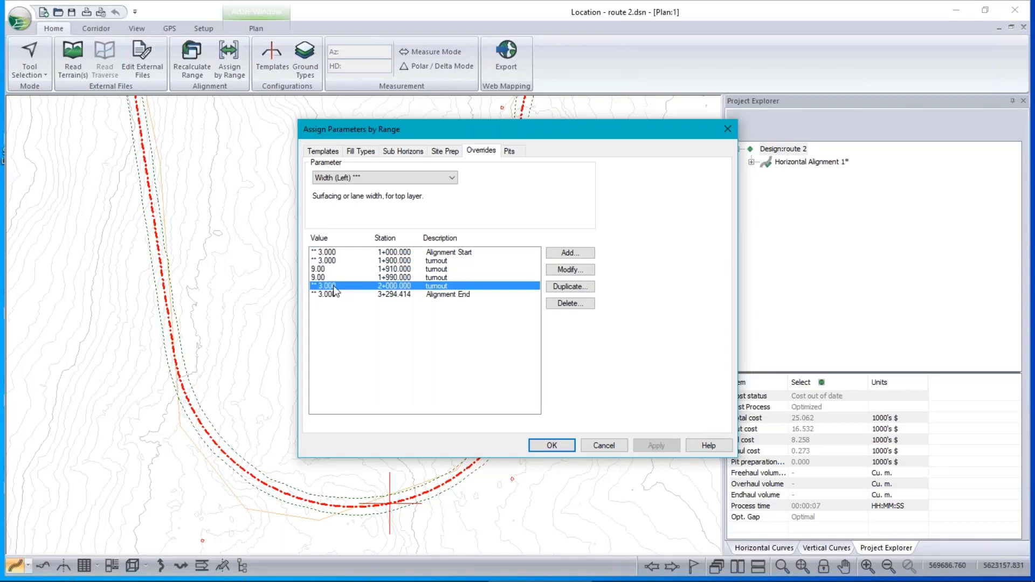
{"action": "left_click", "coordinate": [328, 294]}
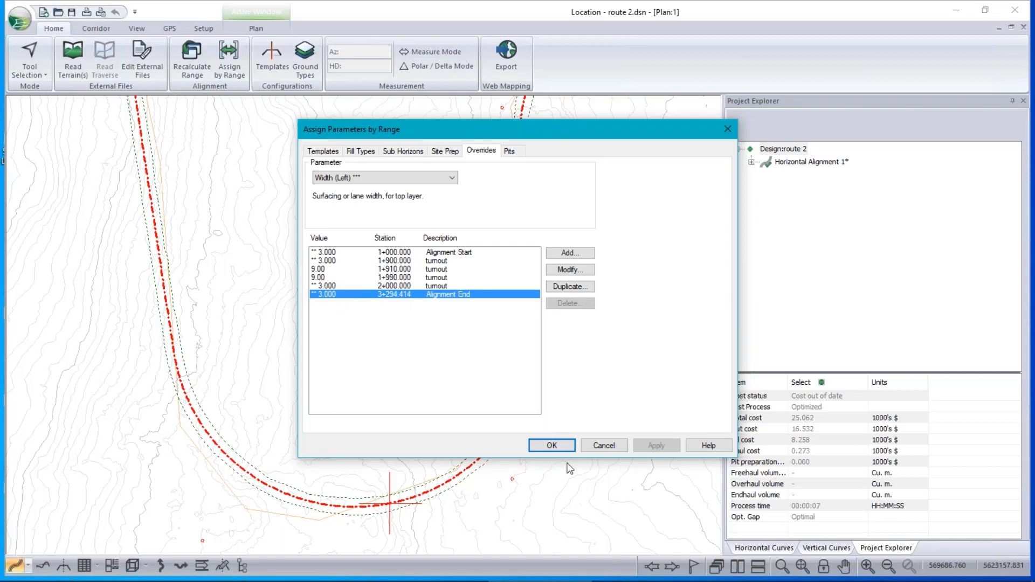
{"action": "left_click", "coordinate": [551, 445]}
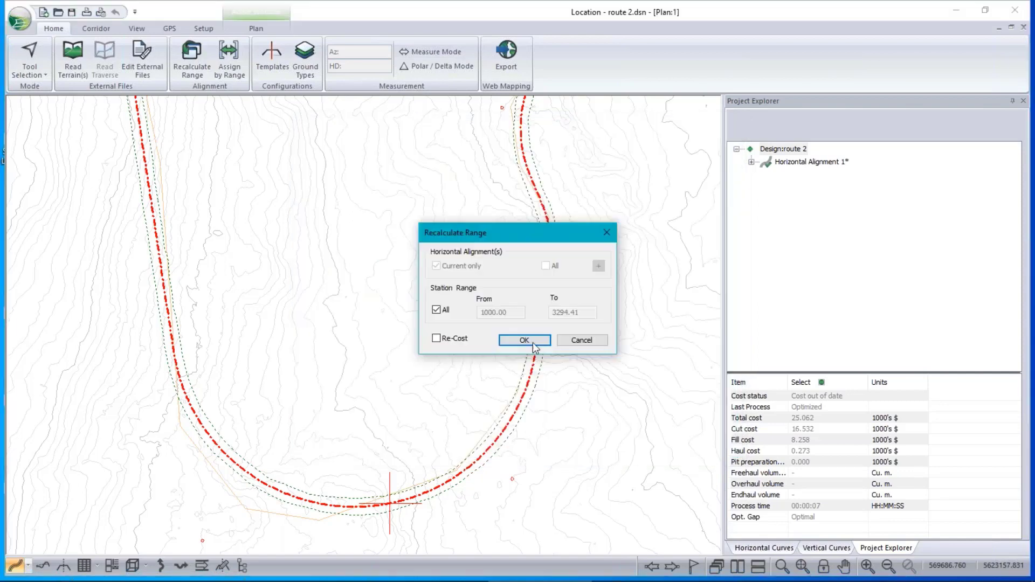
{"action": "key", "text": "Return"}
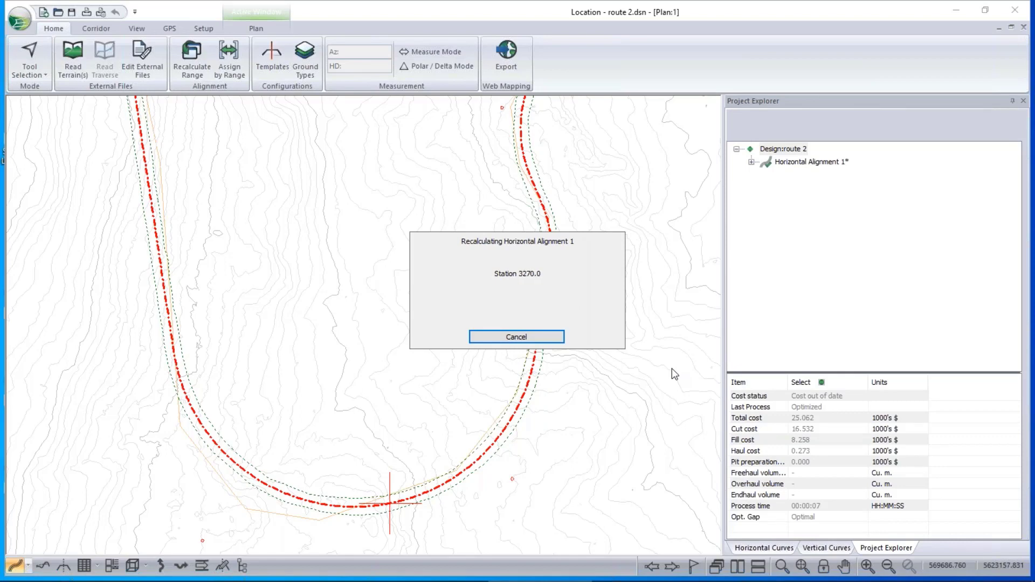
Step: Turn on the road edges in the plan window options and inspect the turnout
{"action": "right_click", "coordinate": [277, 263]}
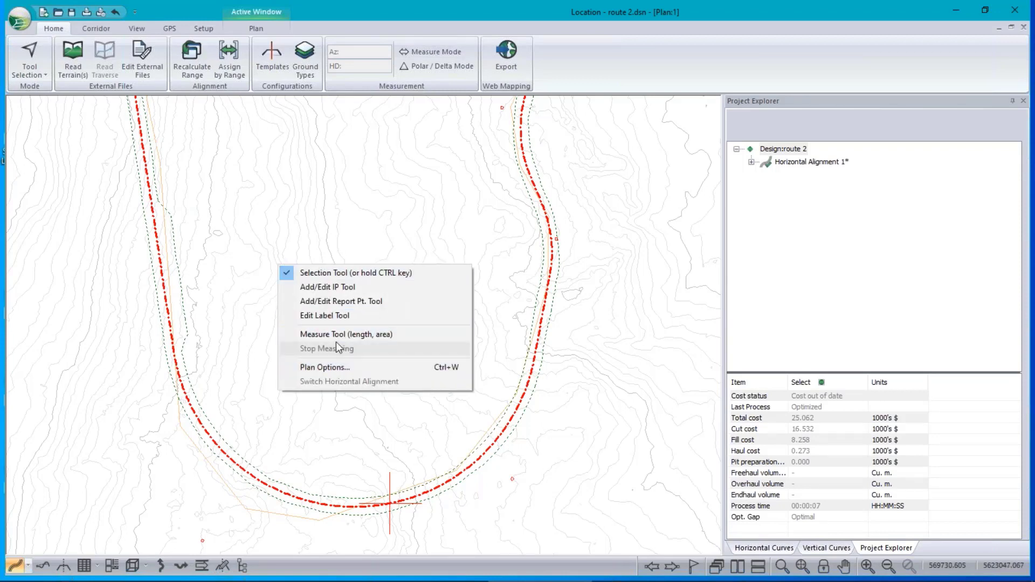
{"action": "left_click", "coordinate": [338, 367]}
{"action": "left_click", "coordinate": [441, 251]}
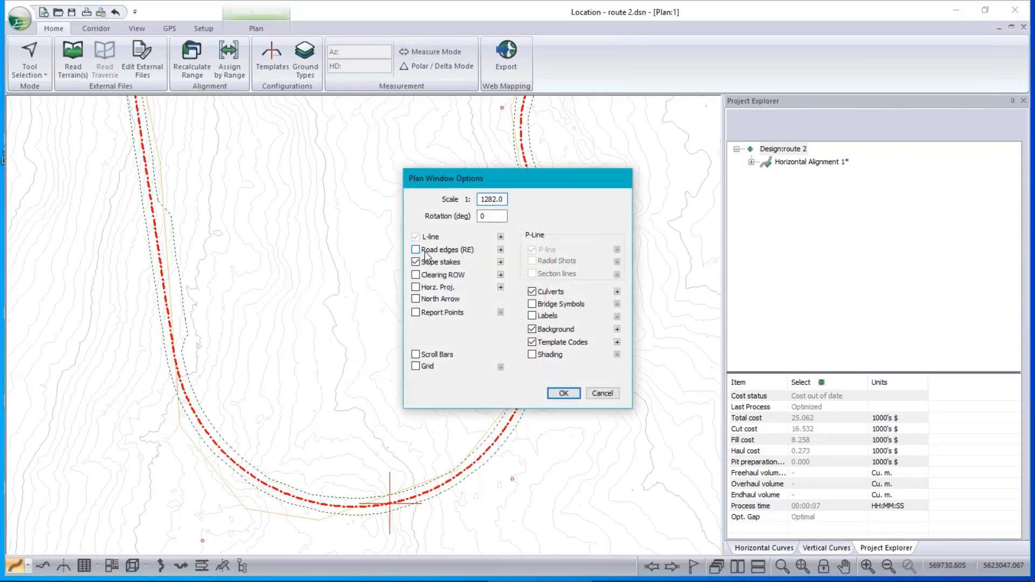
{"action": "left_click", "coordinate": [563, 393]}
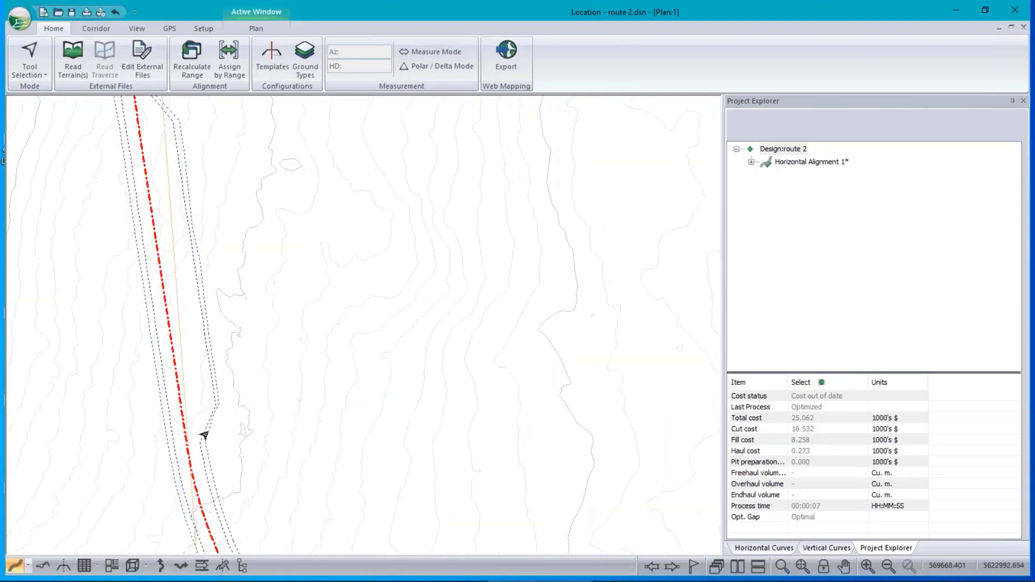
Step: Tile the section at station 1+993.520 beside the plan, close the Profile window, and widen the Plan window around the turnout
{"action": "mouse_move", "coordinate": [178, 429]}
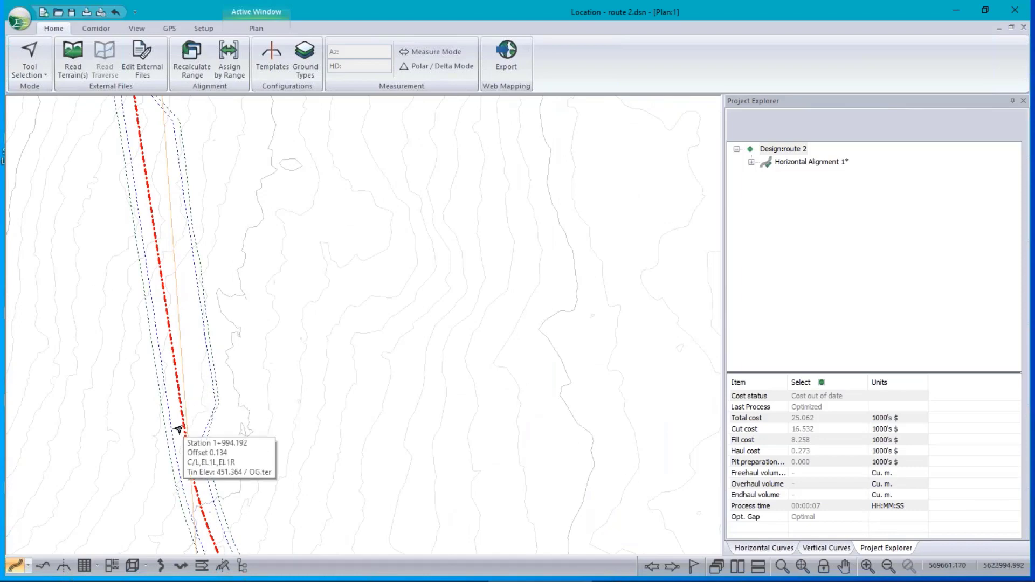
{"action": "right_click", "coordinate": [318, 360]}
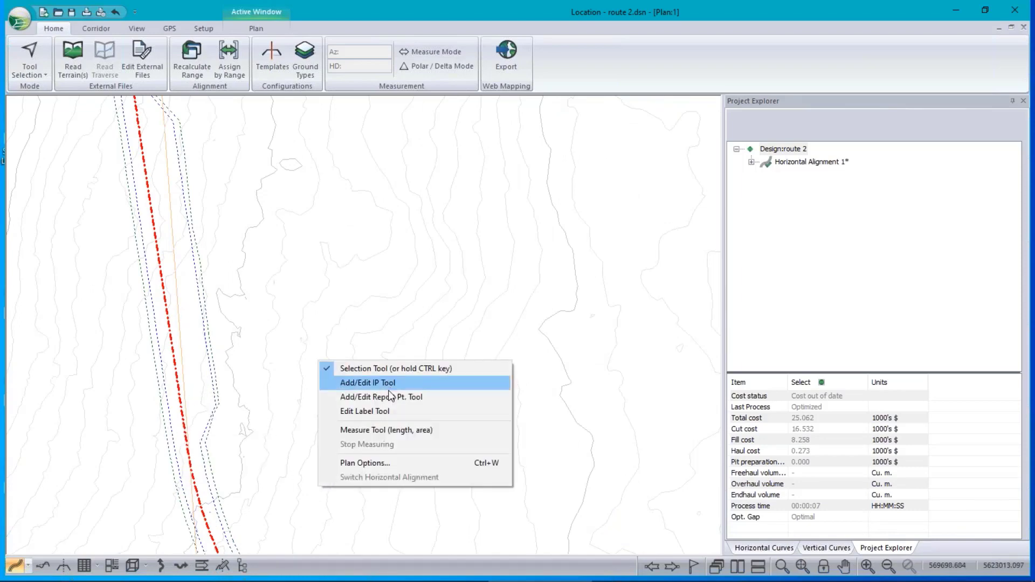
{"action": "left_click", "coordinate": [384, 396]}
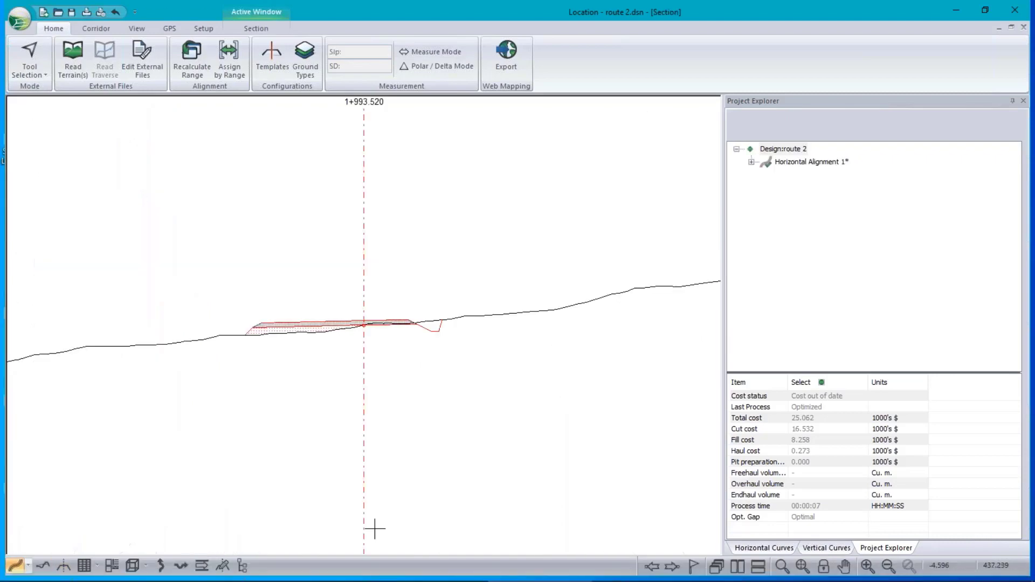
{"action": "left_click", "coordinate": [738, 568]}
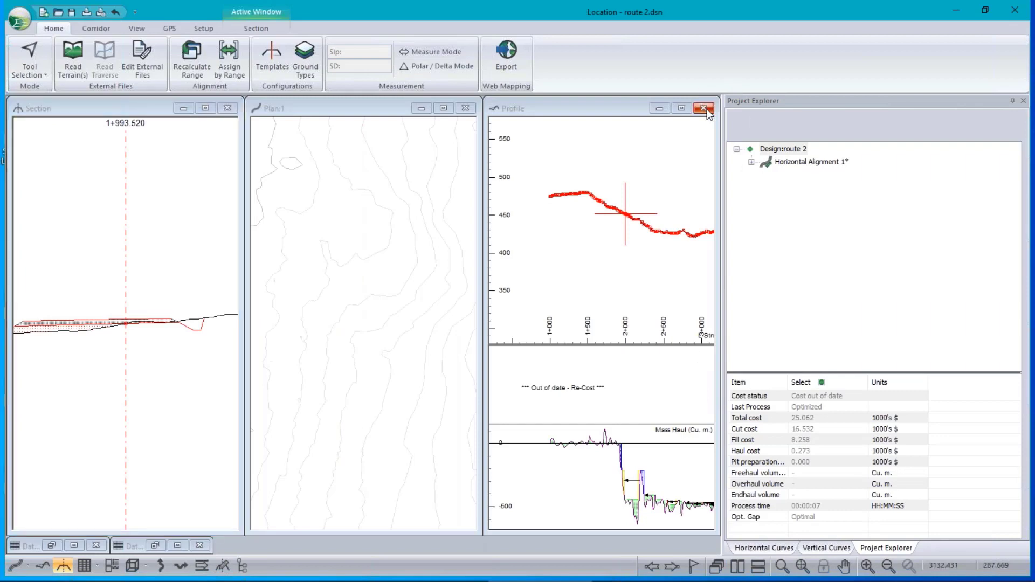
{"action": "left_click", "coordinate": [704, 108]}
{"action": "left_click_drag", "start_coordinate": [479, 247], "coordinate": [712, 259]}
{"action": "middle_click_drag", "start_coordinate": [416, 388], "coordinate": [517, 335]}
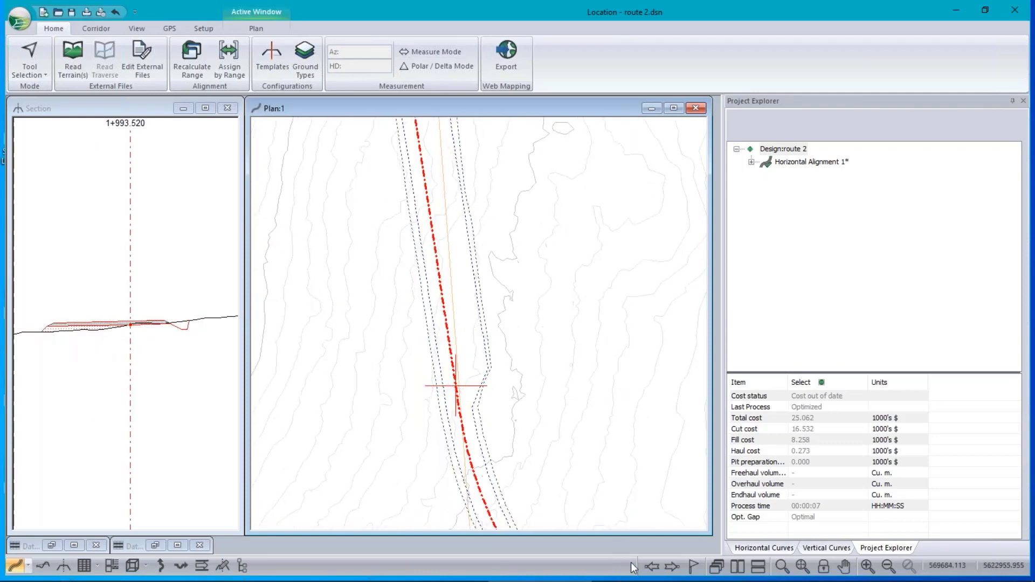
Step: Step through the design points between stations 1+980.002 and 1+999.810 to examine the cross-section along the turnout's end taper
{"action": "left_click", "coordinate": [651, 567]}
{"action": "left_click", "coordinate": [651, 567]}
{"action": "left_click", "coordinate": [652, 567]}
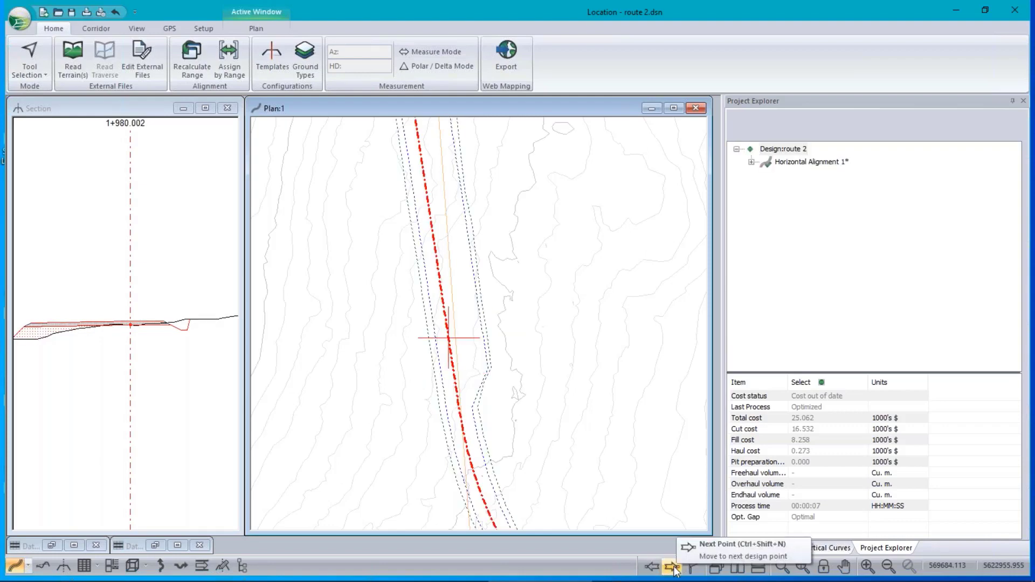
{"action": "left_click", "coordinate": [671, 567]}
{"action": "left_click", "coordinate": [671, 567]}
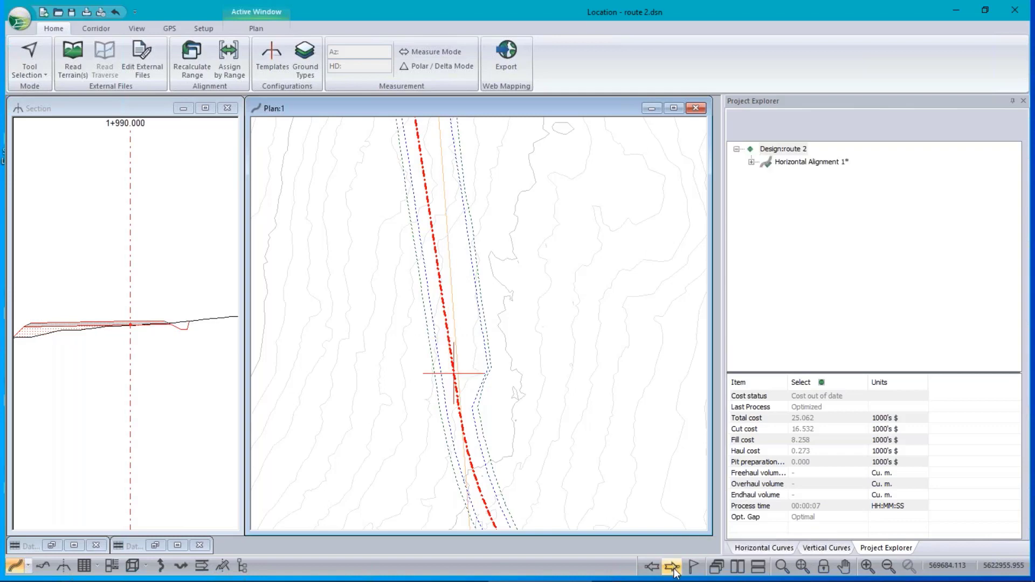
{"action": "left_click", "coordinate": [670, 567]}
{"action": "left_click", "coordinate": [672, 568]}
{"action": "left_click", "coordinate": [672, 568]}
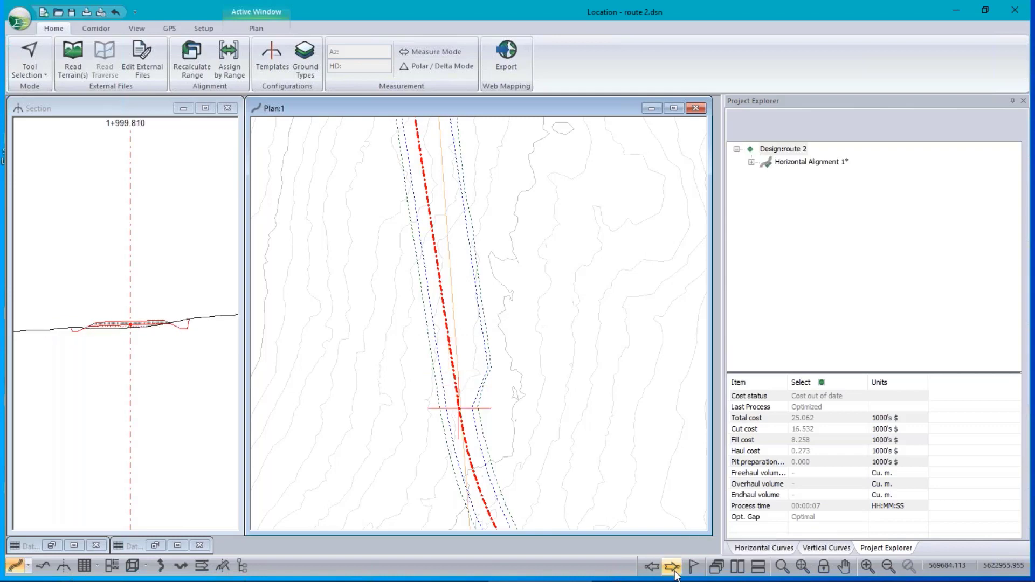
Step: Duplicate the Width (Left) turnout override group between stations 1+900 and 2+000 so the copy starts at station 2500
{"action": "scroll", "coordinate": [501, 398], "scroll_direction": "down", "scroll_amount": 3}
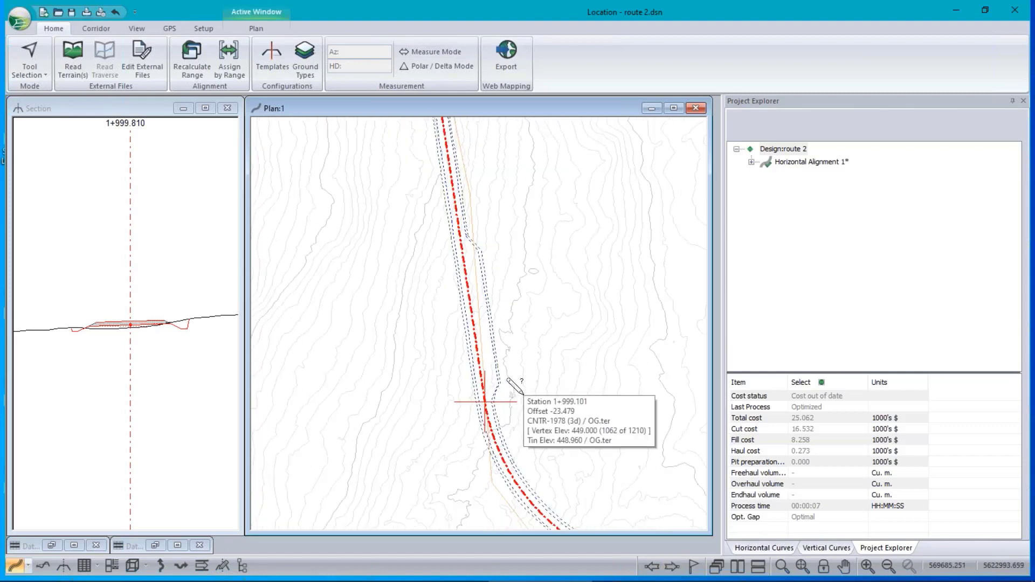
{"action": "mouse_move", "coordinate": [124, 325]}
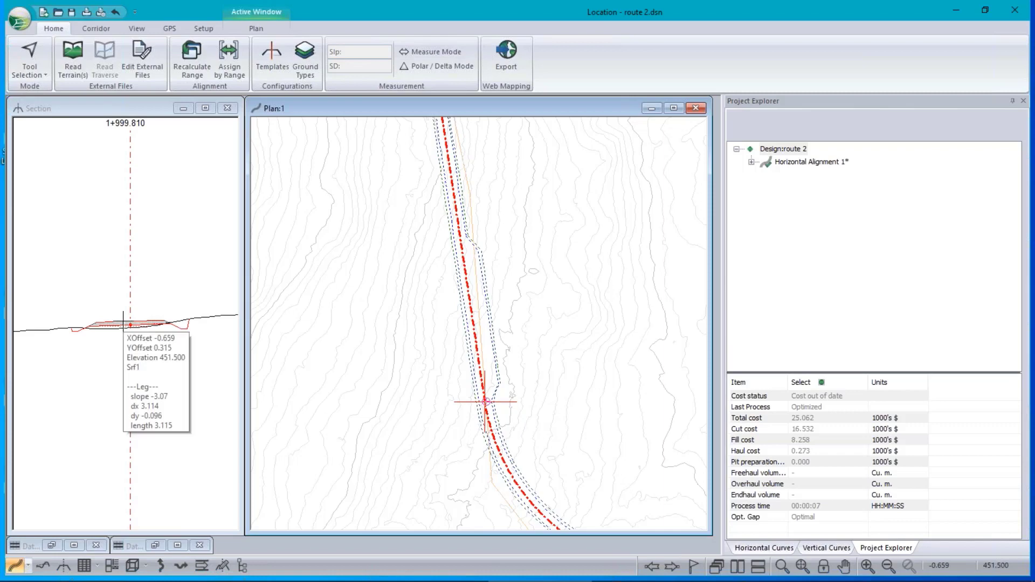
{"action": "mouse_move", "coordinate": [551, 292]}
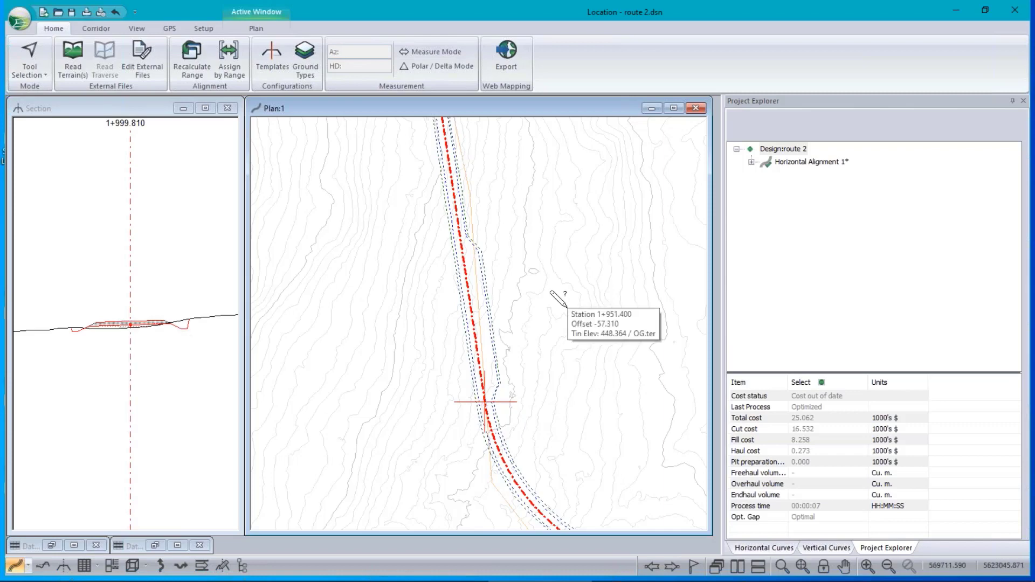
{"action": "left_click", "coordinate": [231, 56]}
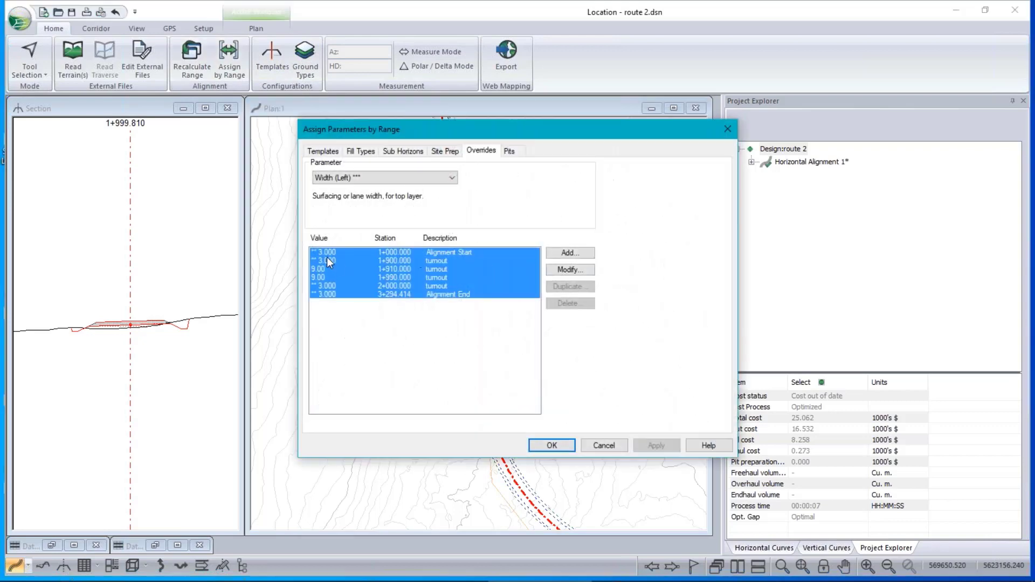
{"action": "left_click", "coordinate": [328, 260]}
{"action": "left_click", "coordinate": [326, 286], "text": "shift"}
{"action": "left_click", "coordinate": [584, 286]}
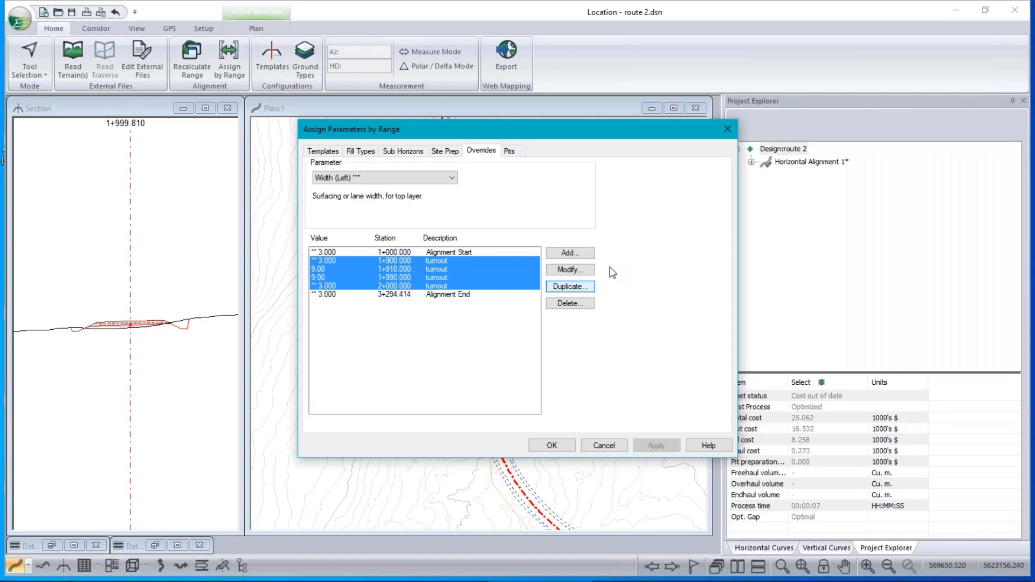
{"action": "left_click", "coordinate": [563, 288]}
{"action": "double_click", "coordinate": [598, 285]}
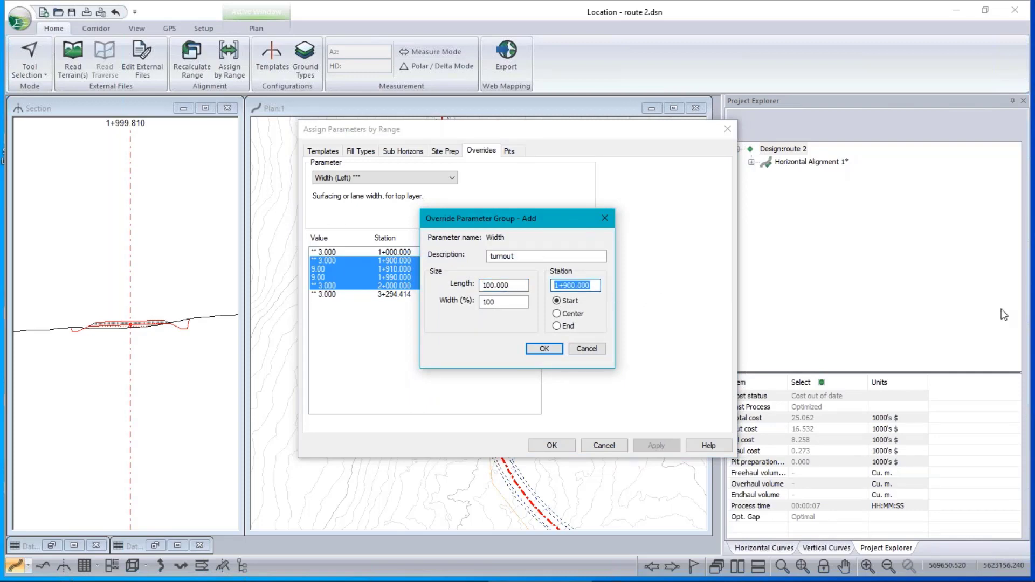
{"action": "type", "text": "2500"}
{"action": "left_click", "coordinate": [545, 349]}
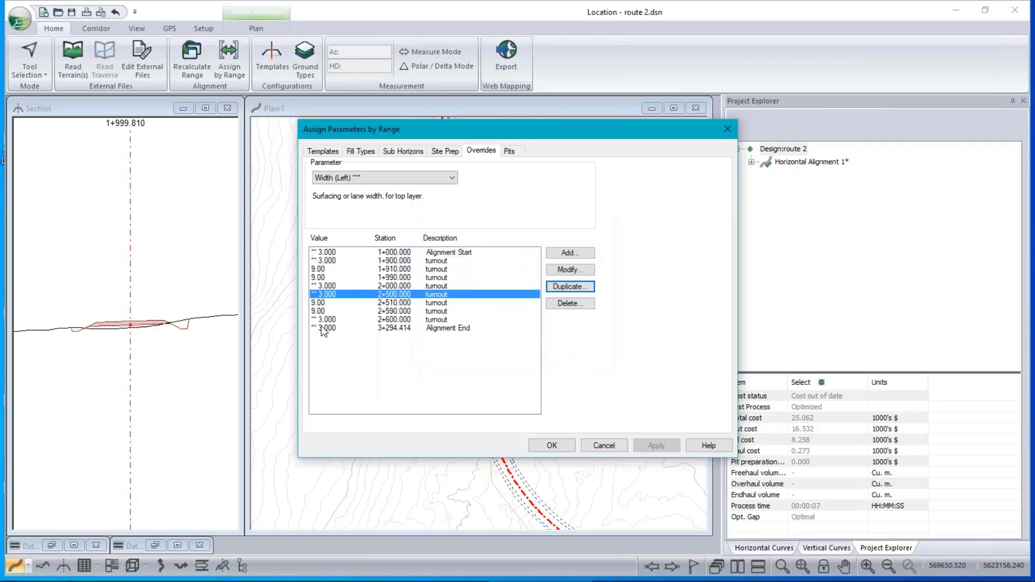
Step: Accept the overrides, recalculate the entire station range without re-costing, and inspect the duplicated turnout in plan
{"action": "left_click", "coordinate": [566, 442]}
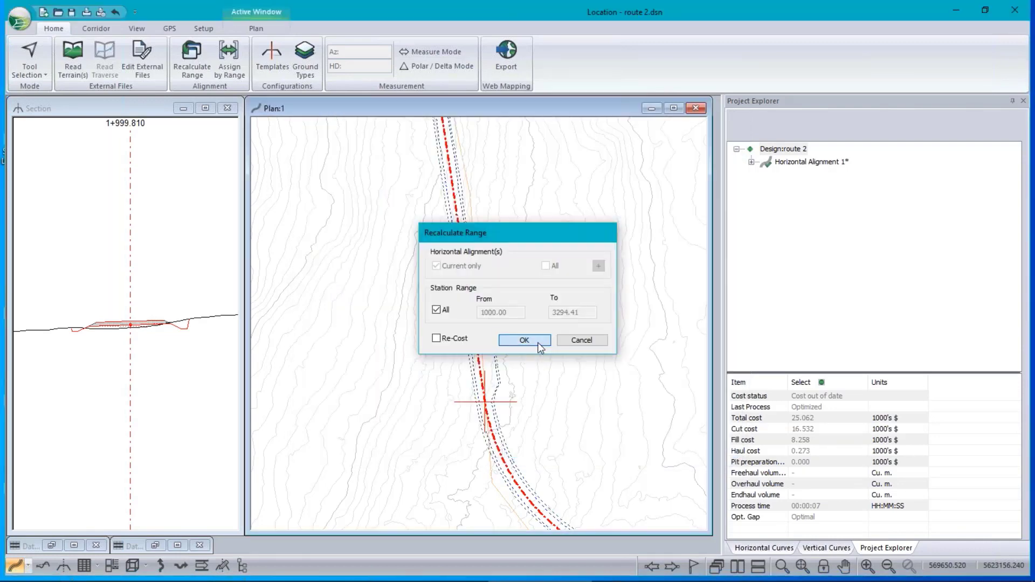
{"action": "left_click", "coordinate": [539, 343]}
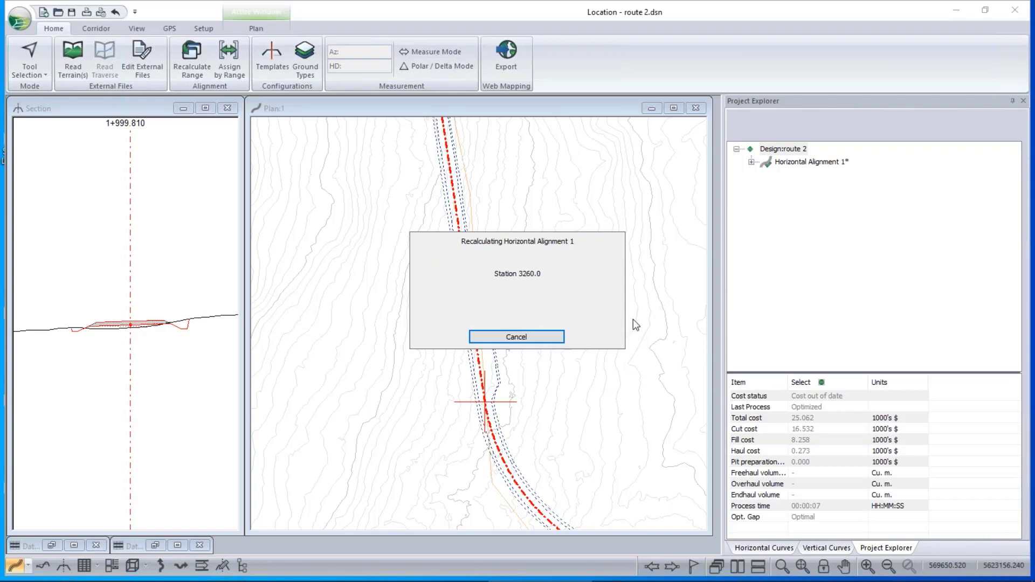
{"action": "middle_click_drag", "start_coordinate": [637, 281], "coordinate": [351, 276]}
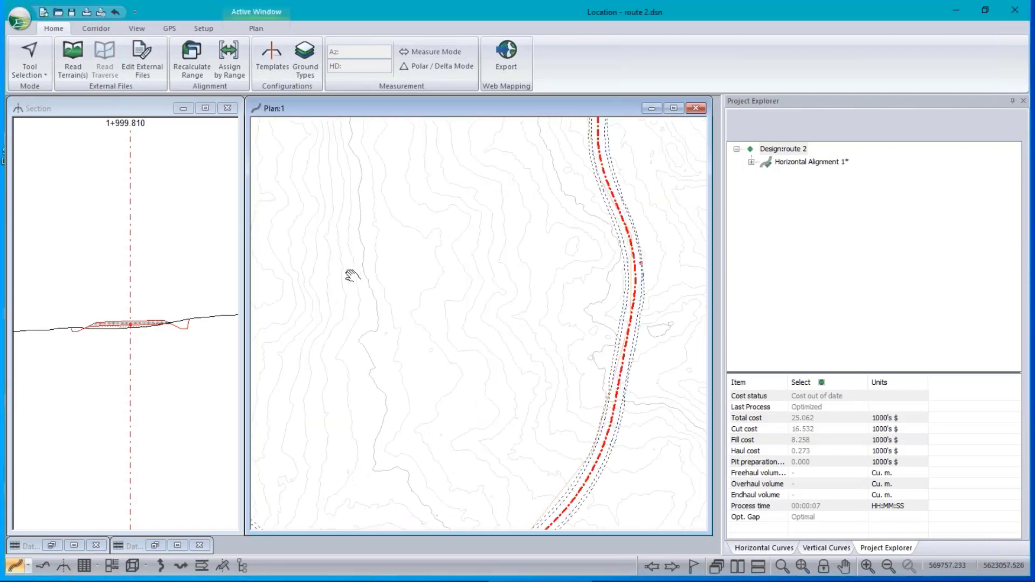
{"action": "scroll", "coordinate": [359, 284], "scroll_direction": "down", "scroll_amount": 2}
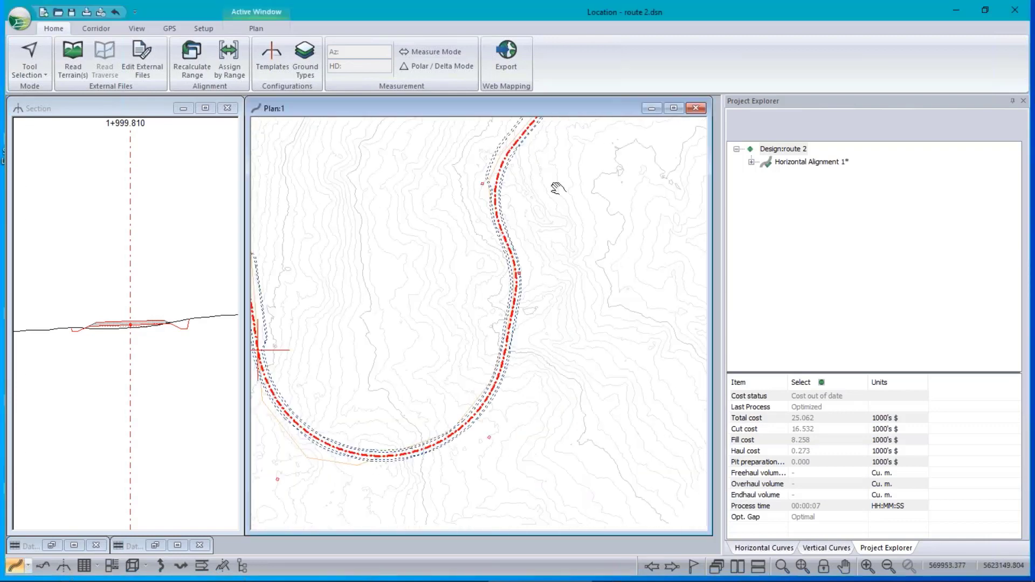
{"action": "scroll", "coordinate": [558, 190], "scroll_direction": "up", "scroll_amount": 2}
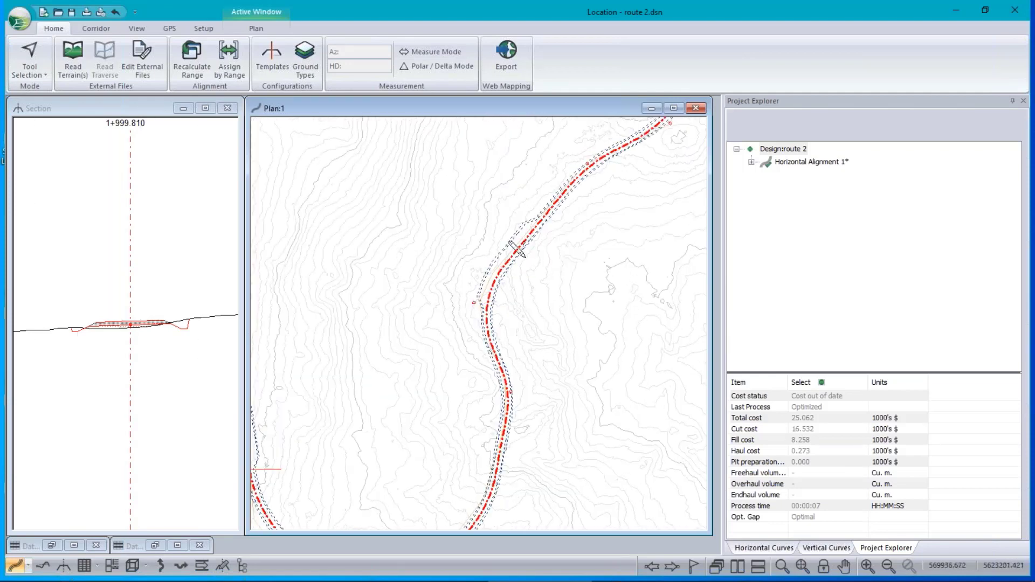
{"action": "scroll", "coordinate": [510, 243], "scroll_direction": "up", "scroll_amount": 1}
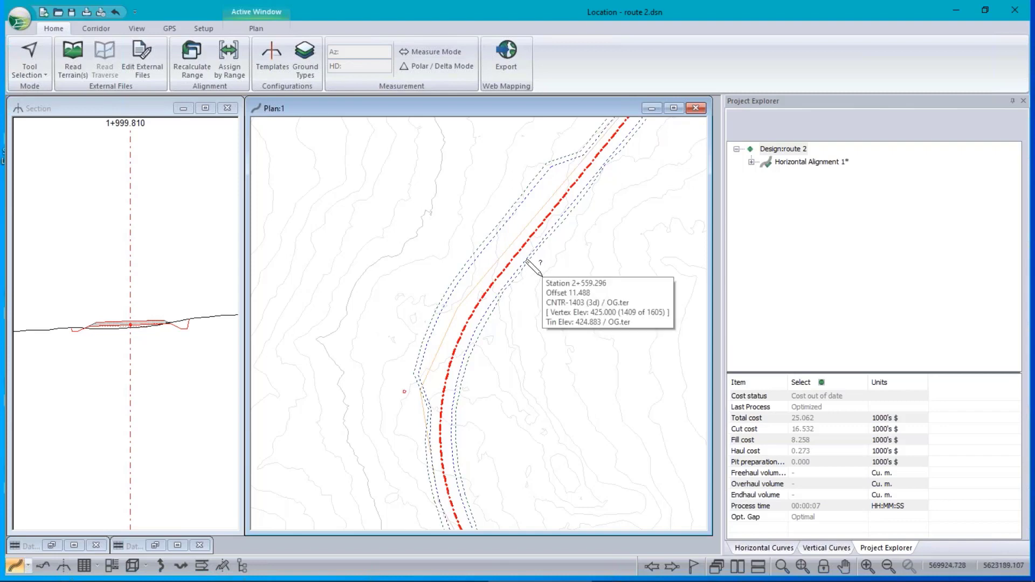
Step: Close the route 2 design and open HartRd_culvert_taper.dsnx from the TemplDemo folder
{"action": "left_click", "coordinate": [25, 19]}
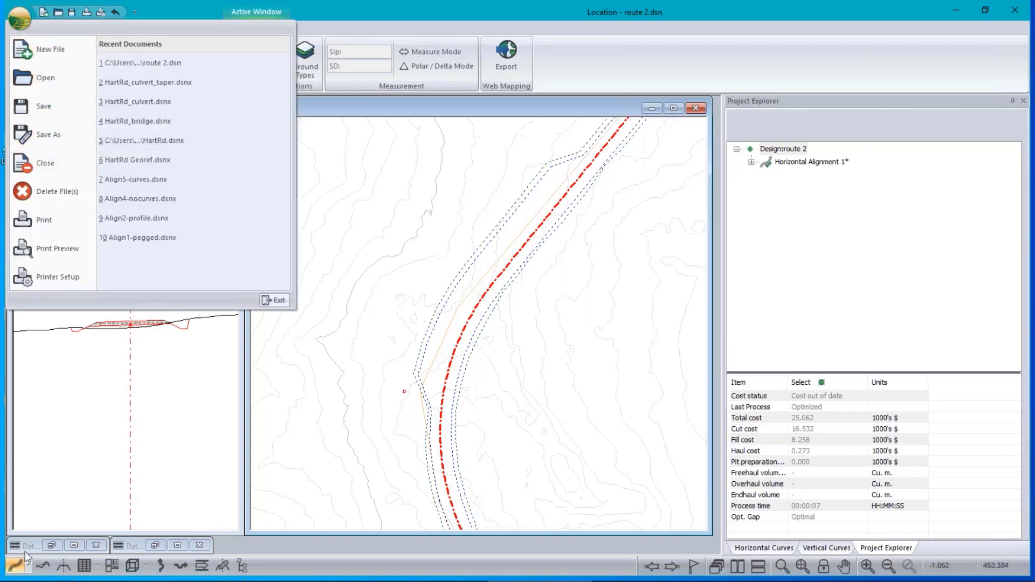
{"action": "left_click", "coordinate": [287, 299]}
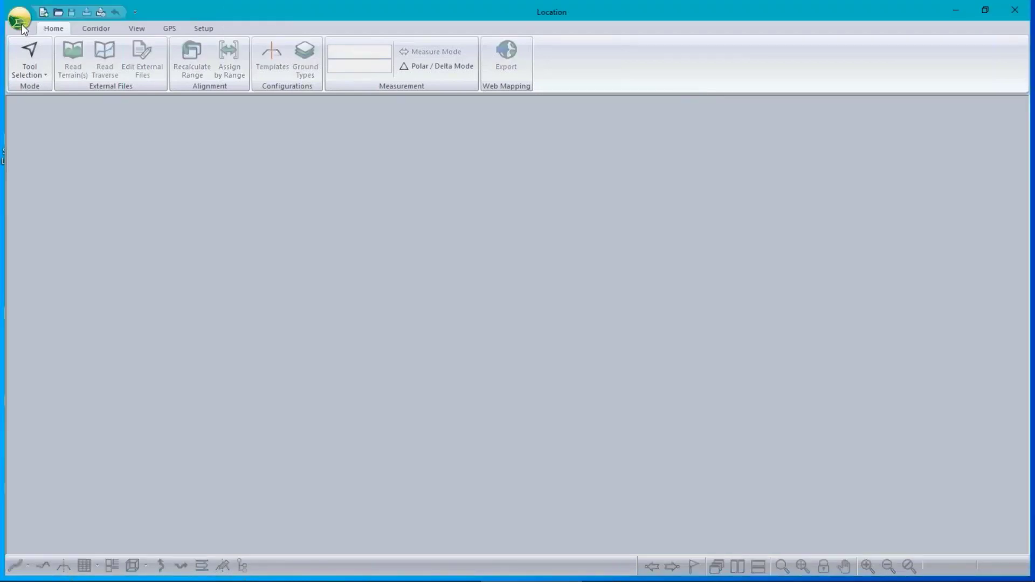
{"action": "left_click", "coordinate": [22, 24]}
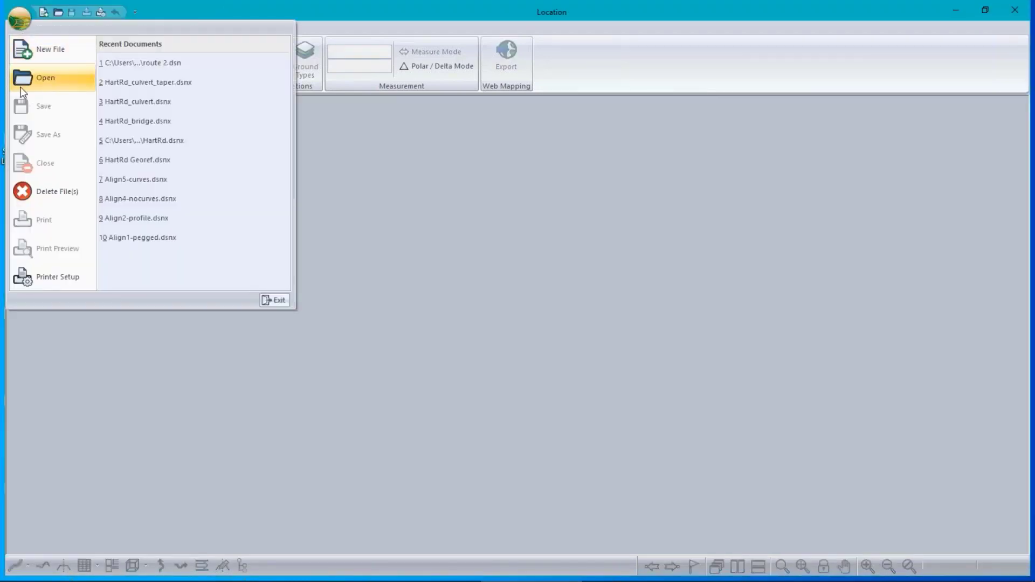
{"action": "left_click", "coordinate": [75, 76]}
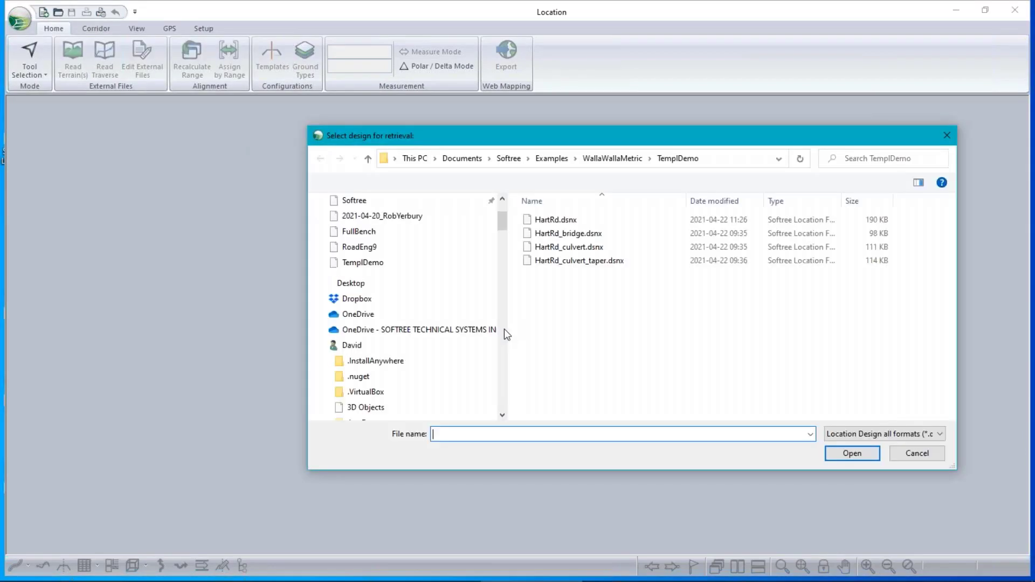
{"action": "left_click", "coordinate": [571, 259]}
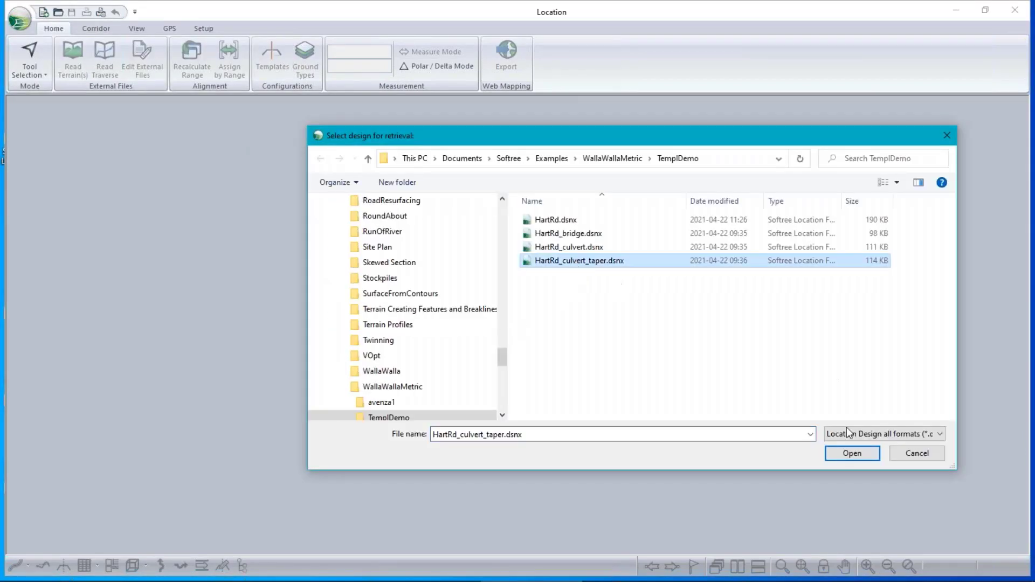
{"action": "left_click", "coordinate": [832, 453]}
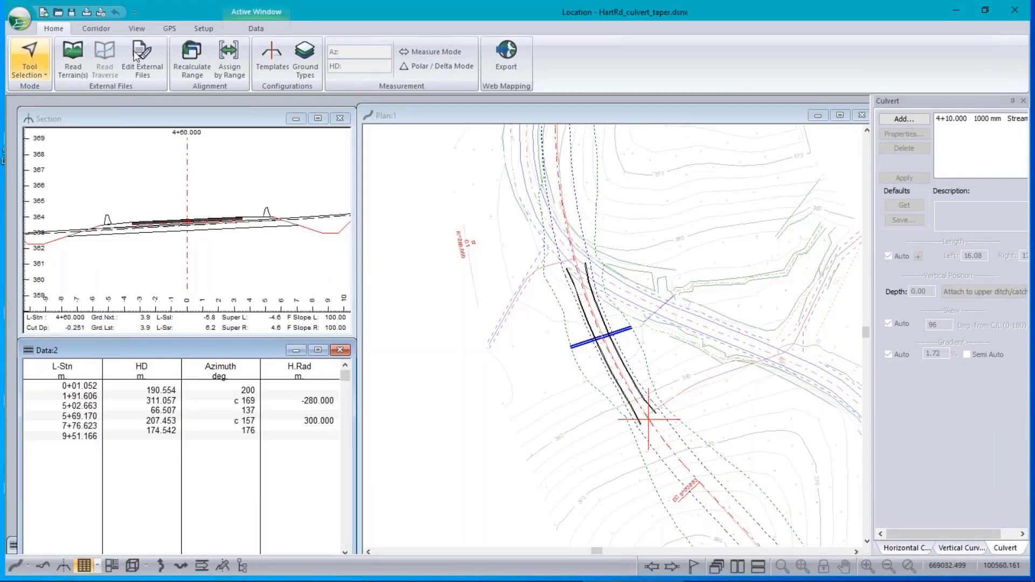
Step: Review the parameters assigned by range, checking the RUR2 Rural Paved Large Fill and TP Taper Template ranges and the site preparation
{"action": "left_click", "coordinate": [238, 59]}
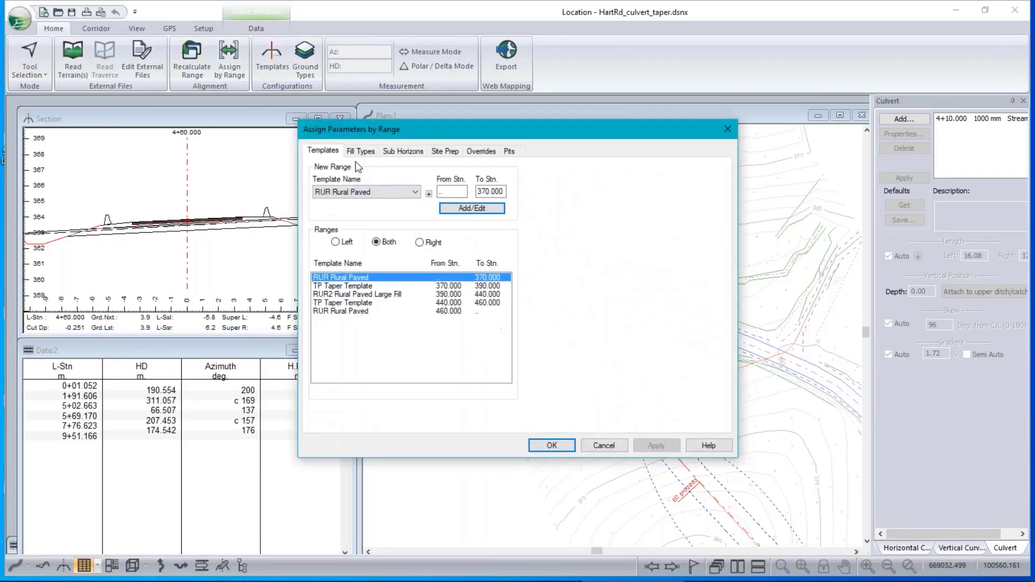
{"action": "left_click", "coordinate": [331, 294]}
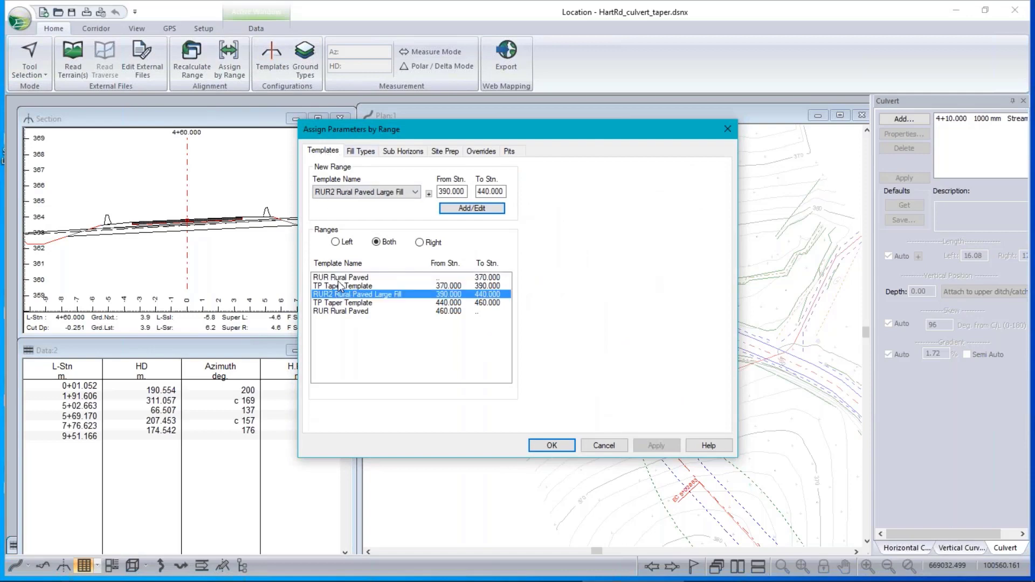
{"action": "left_click", "coordinate": [338, 286]}
{"action": "left_click", "coordinate": [336, 303]}
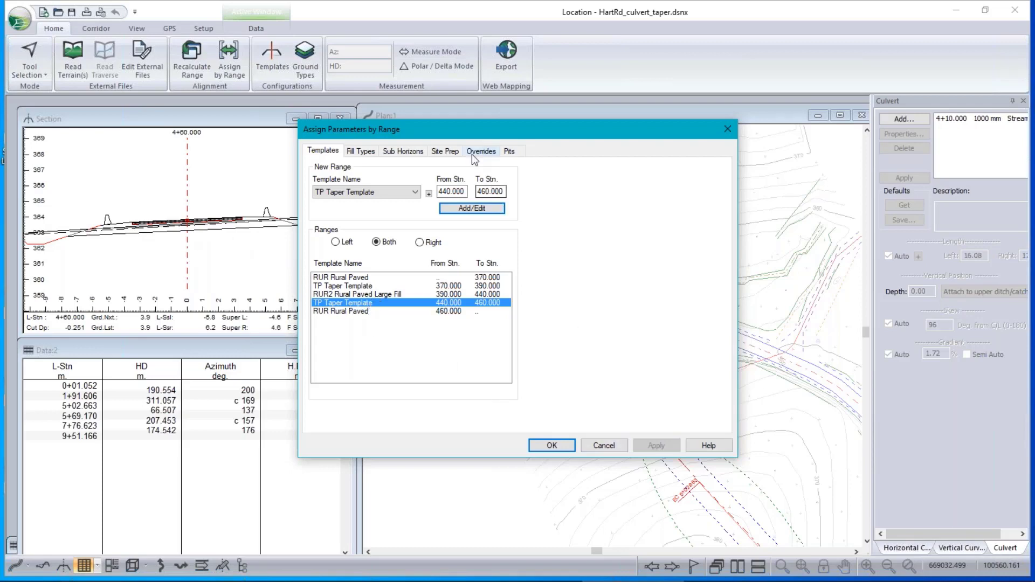
{"action": "left_click", "coordinate": [446, 153]}
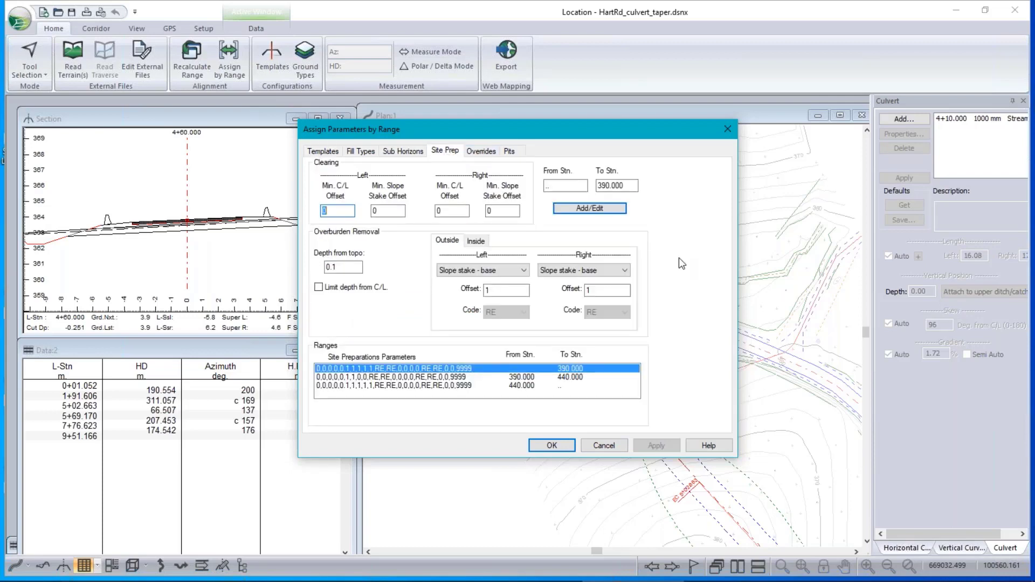
Step: Examine the "widen" override entries of BarrierCL_Offset (Left) at both ends of the barrier
{"action": "left_click", "coordinate": [491, 152]}
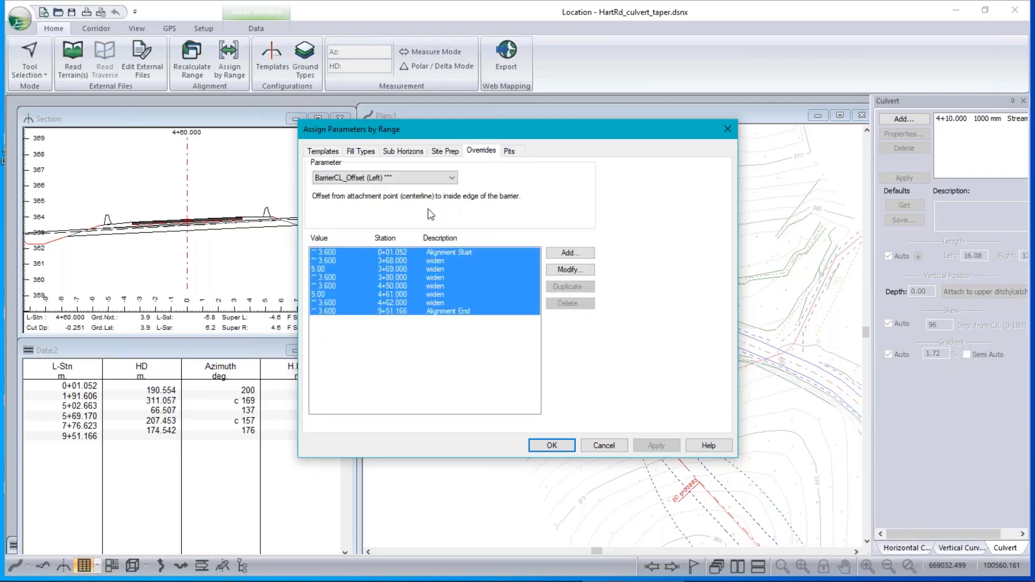
{"action": "left_click", "coordinate": [362, 178]}
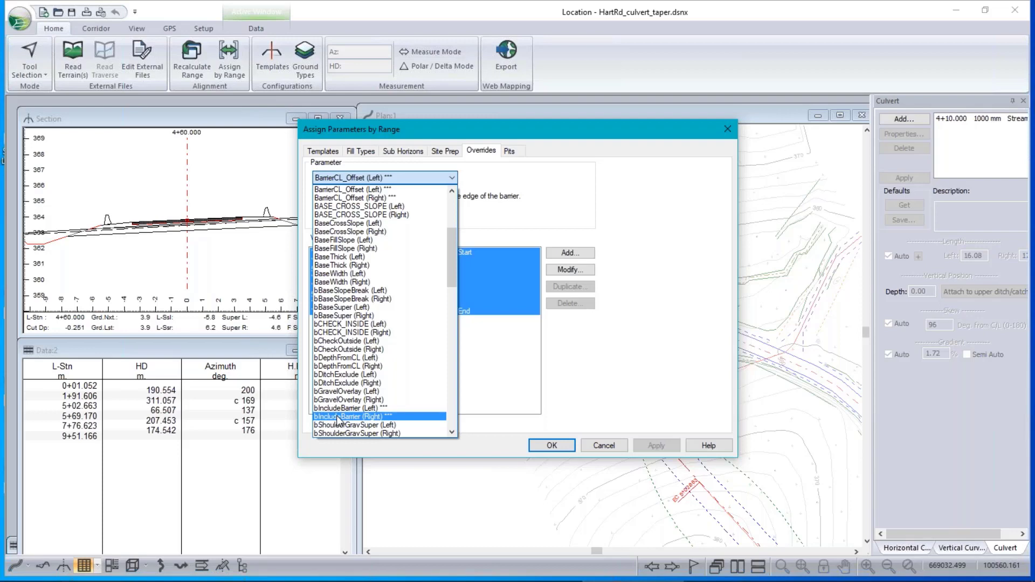
{"action": "left_click", "coordinate": [364, 179]}
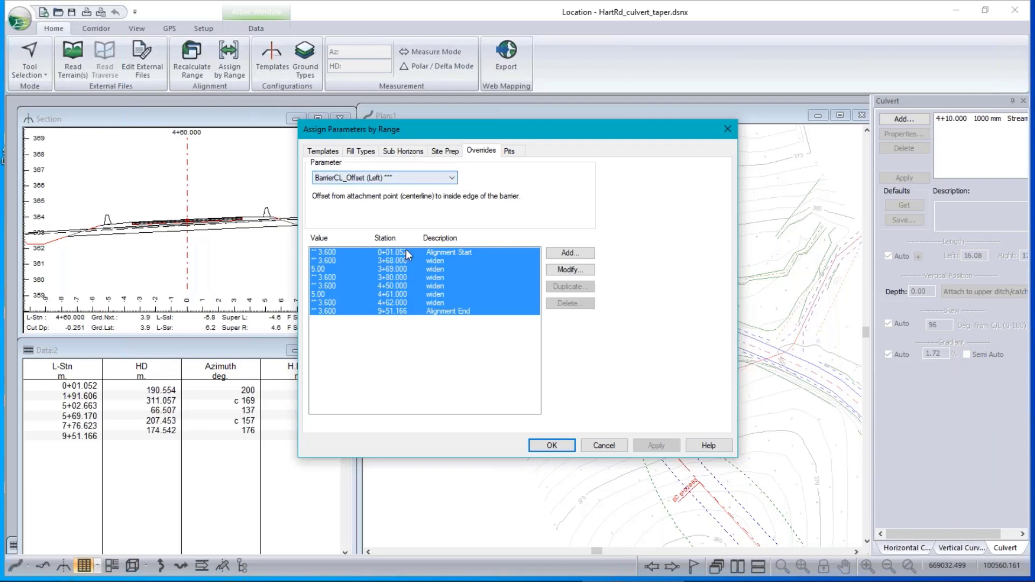
{"action": "left_click", "coordinate": [383, 261]}
{"action": "left_click", "coordinate": [334, 269]}
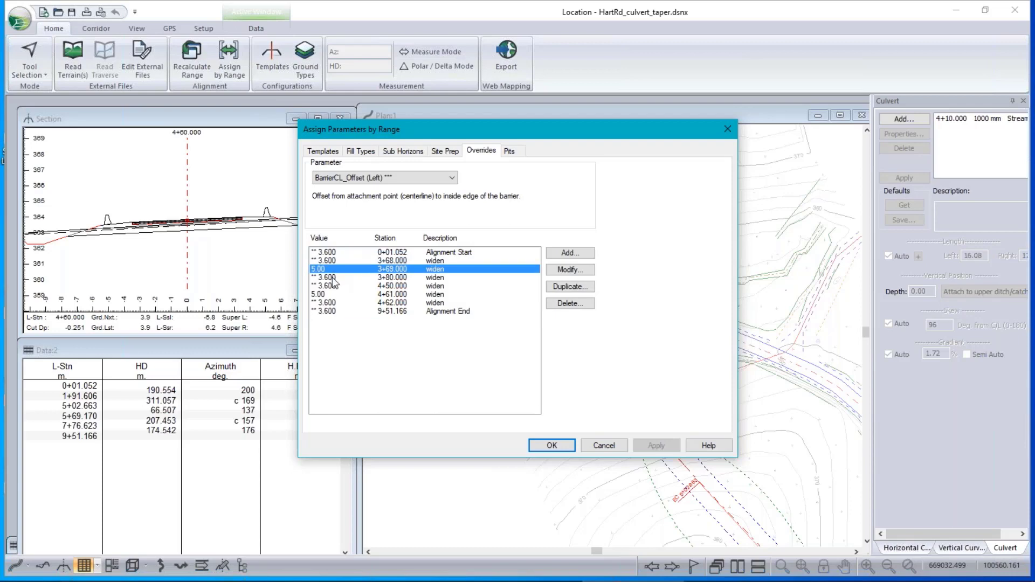
{"action": "key", "text": "Down"}
{"action": "left_click", "coordinate": [332, 267]}
{"action": "left_click", "coordinate": [400, 277]}
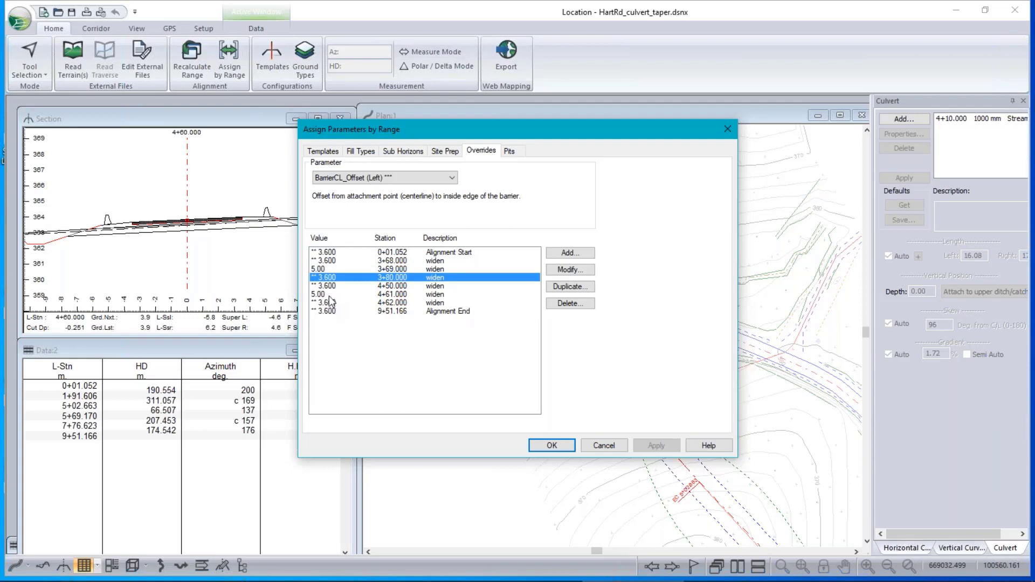
{"action": "left_click", "coordinate": [327, 295]}
{"action": "left_click", "coordinate": [326, 303]}
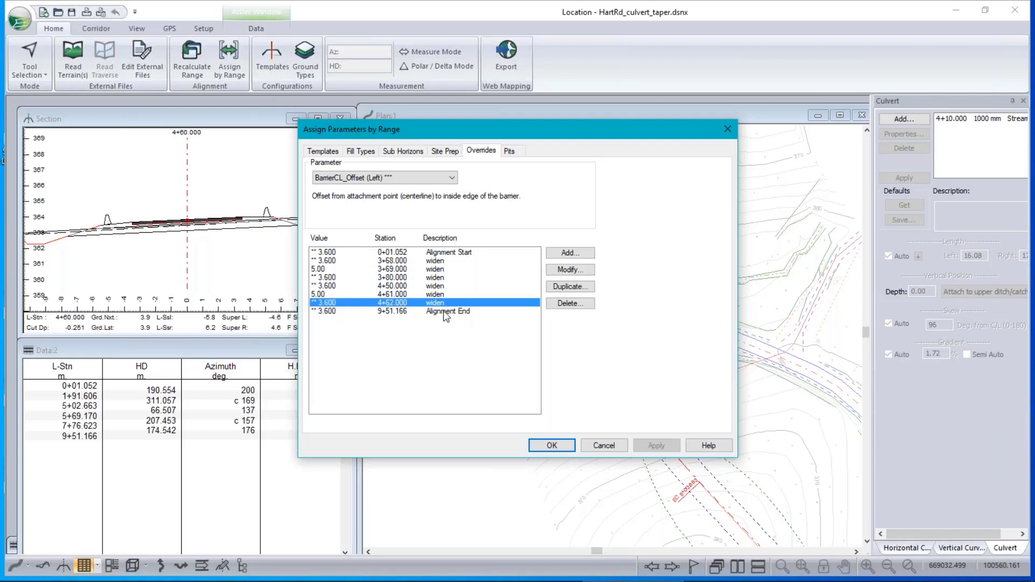
Step: Show the bIncludeBarrier (Left) overrides and examine the jersey entries at stations 3+70.000, 3+70.100 and 4+60.000
{"action": "left_click", "coordinate": [452, 178]}
{"action": "left_click_drag", "start_coordinate": [453, 245], "coordinate": [441, 387]}
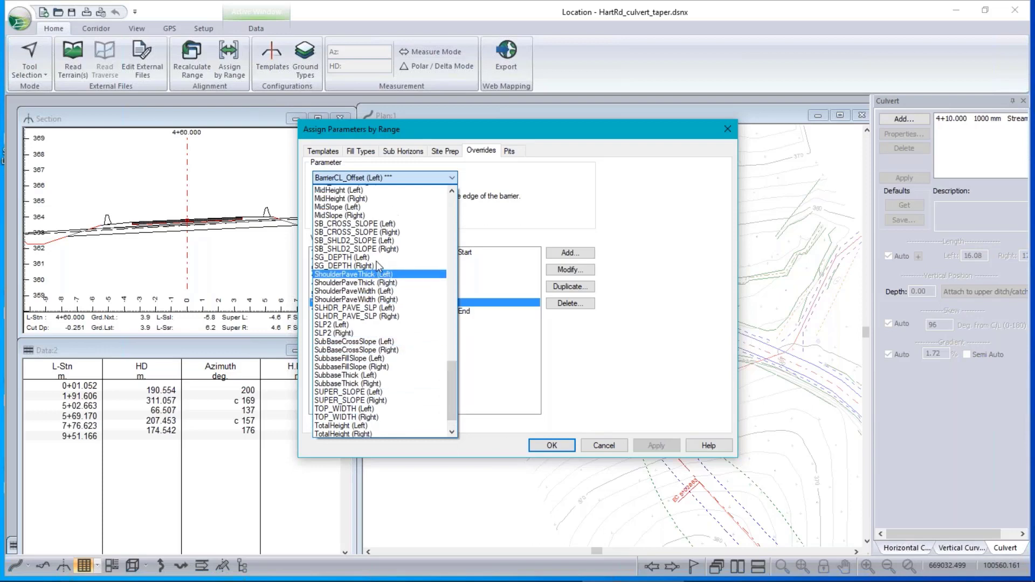
{"action": "scroll", "coordinate": [372, 272], "scroll_direction": "up", "scroll_amount": 9}
{"action": "scroll", "coordinate": [366, 323], "scroll_direction": "up", "scroll_amount": 11}
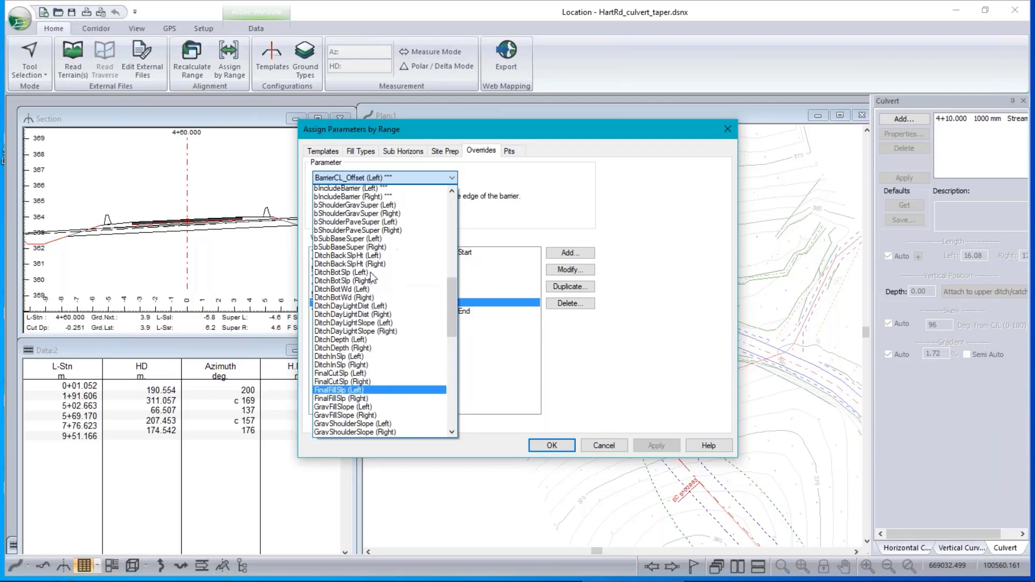
{"action": "left_click", "coordinate": [356, 349]}
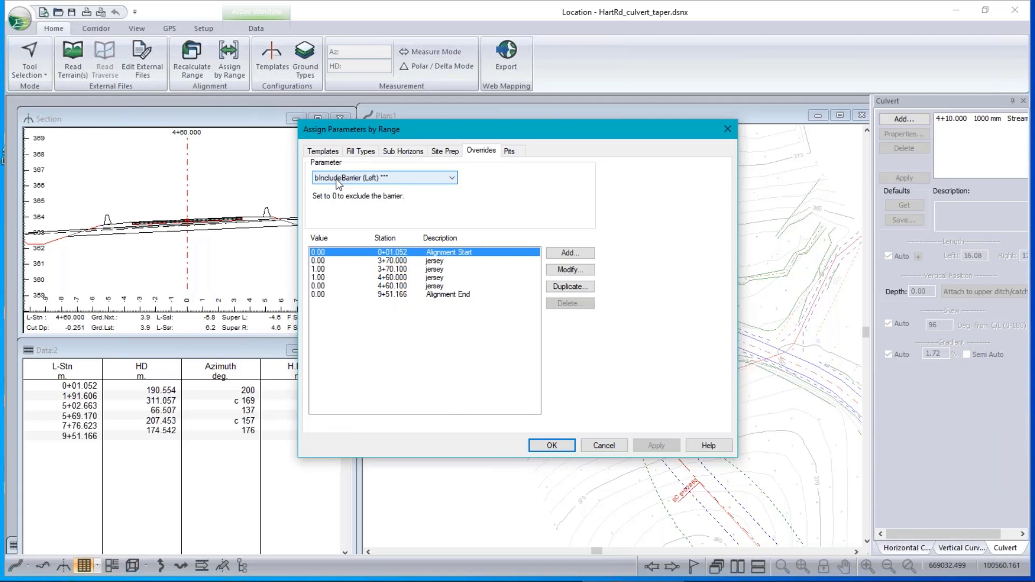
{"action": "left_click", "coordinate": [404, 261]}
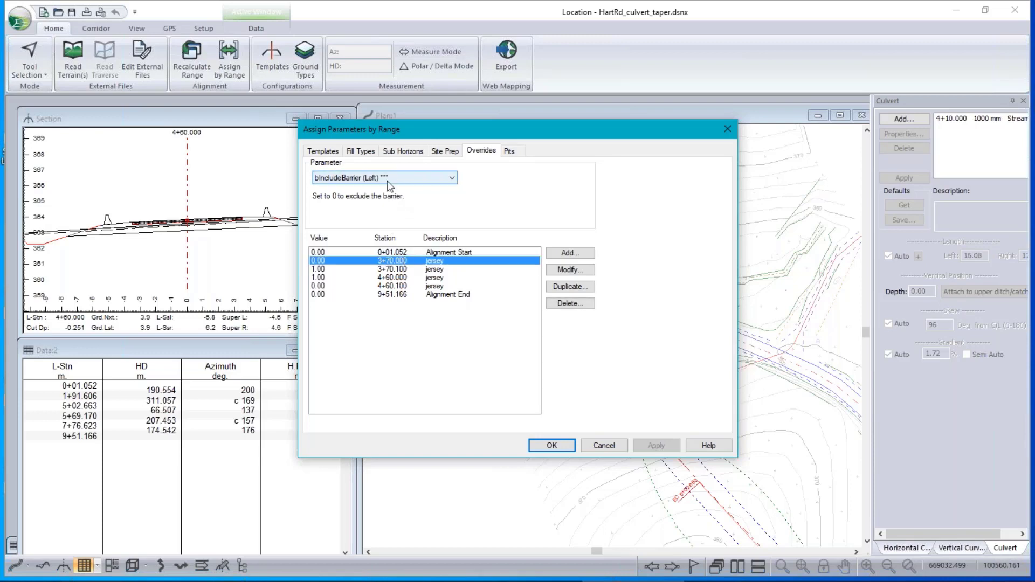
{"action": "left_click", "coordinate": [390, 269]}
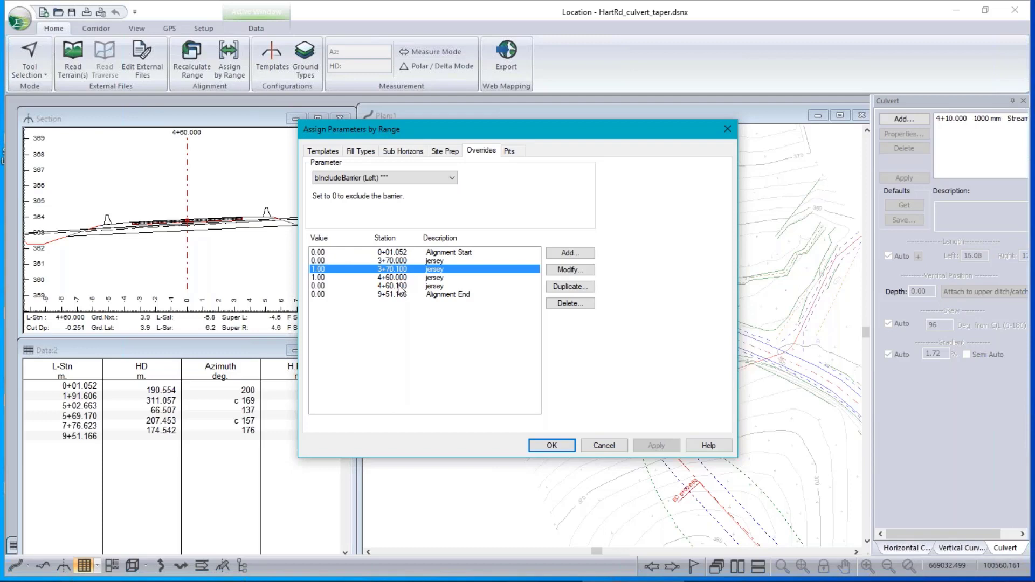
{"action": "left_click", "coordinate": [400, 278]}
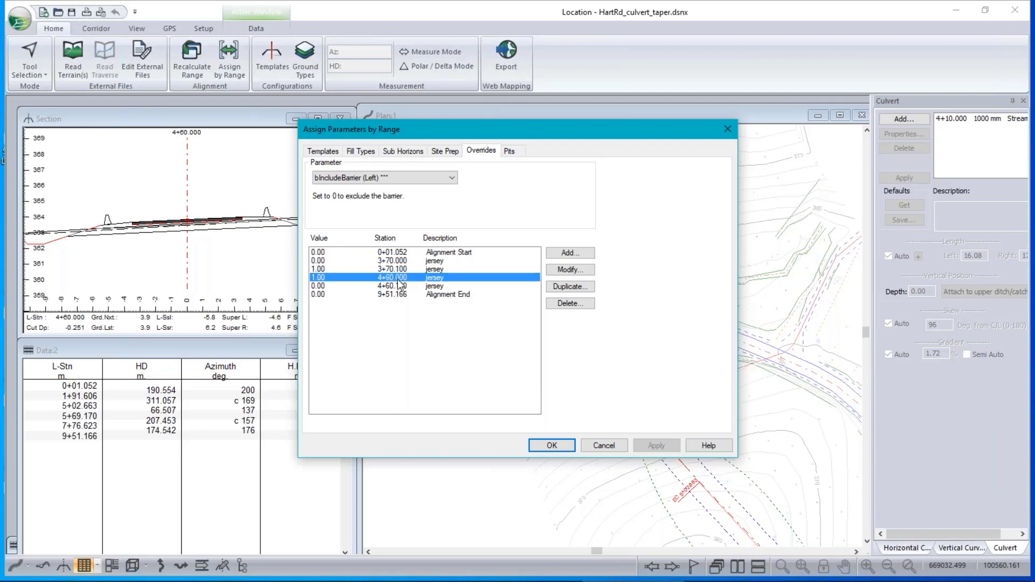
Step: Examine the bIncludeBarrier (Left) jersey entry at station 4+60.100 and leave the range assignments without saving changes
{"action": "left_click", "coordinate": [401, 287]}
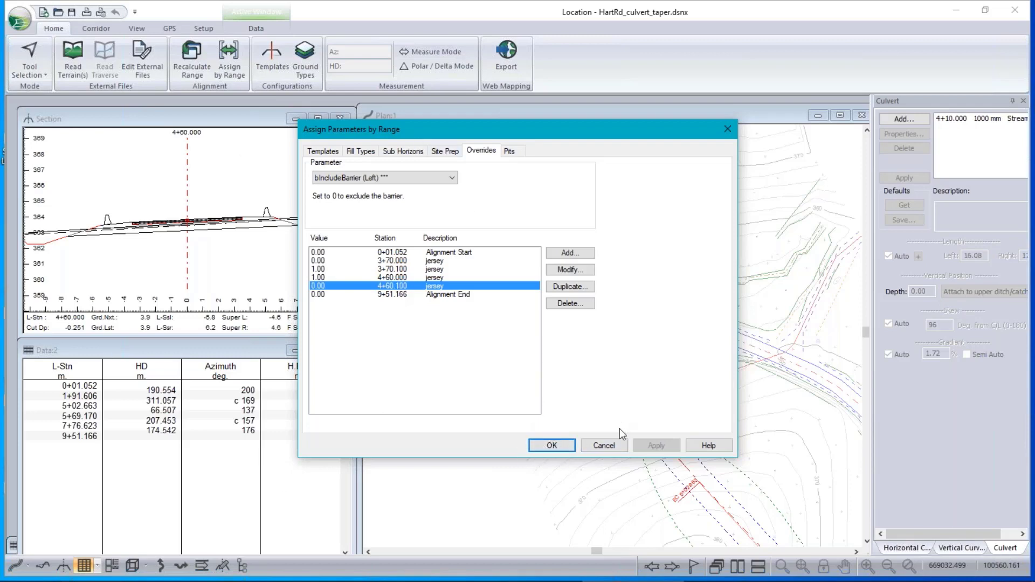
{"action": "left_click", "coordinate": [603, 446]}
Step: Compare the RUR Rural Paved and RUR2 Rural Paved Large Fill templates in the Template Editor, then discard and return to the plan
{"action": "right_click", "coordinate": [154, 208]}
{"action": "left_click", "coordinate": [215, 279]}
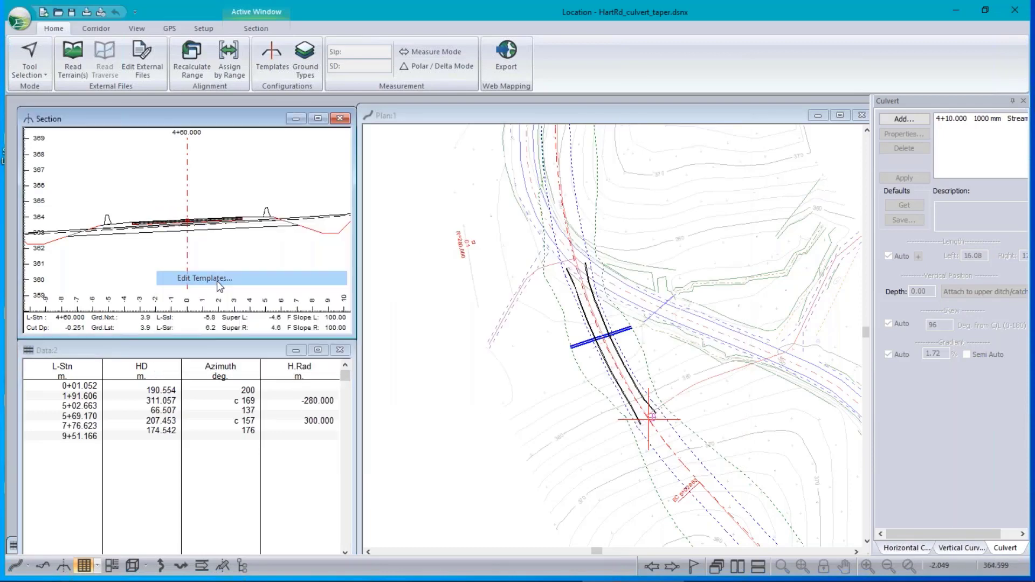
{"action": "left_click", "coordinate": [254, 125]}
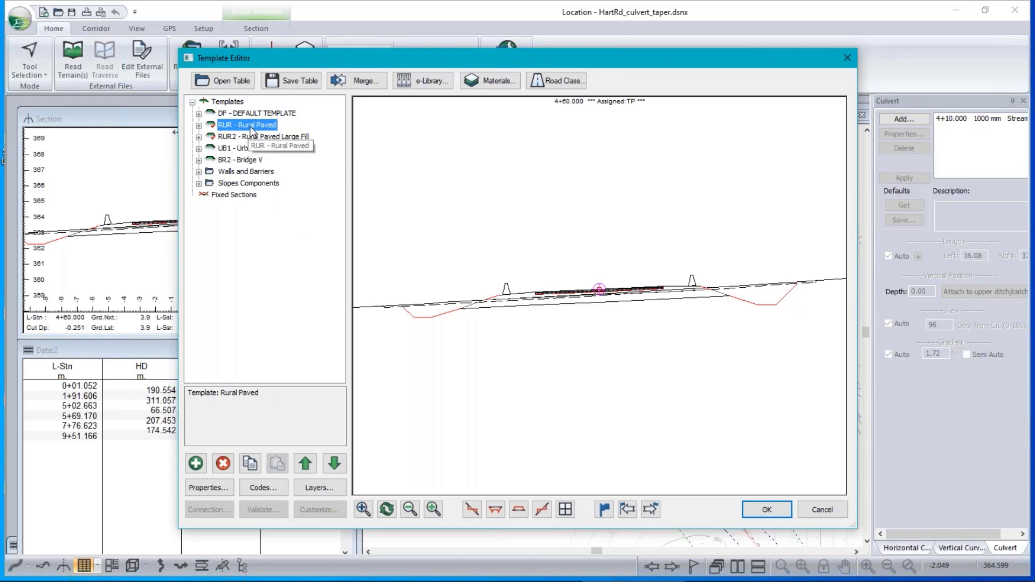
{"action": "left_click", "coordinate": [257, 138]}
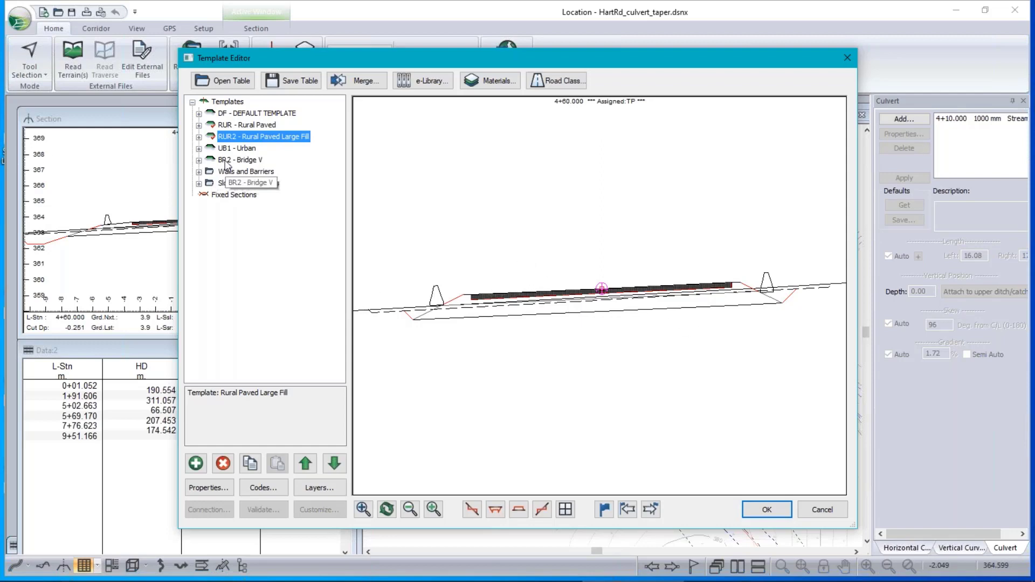
{"action": "left_click", "coordinate": [251, 125]}
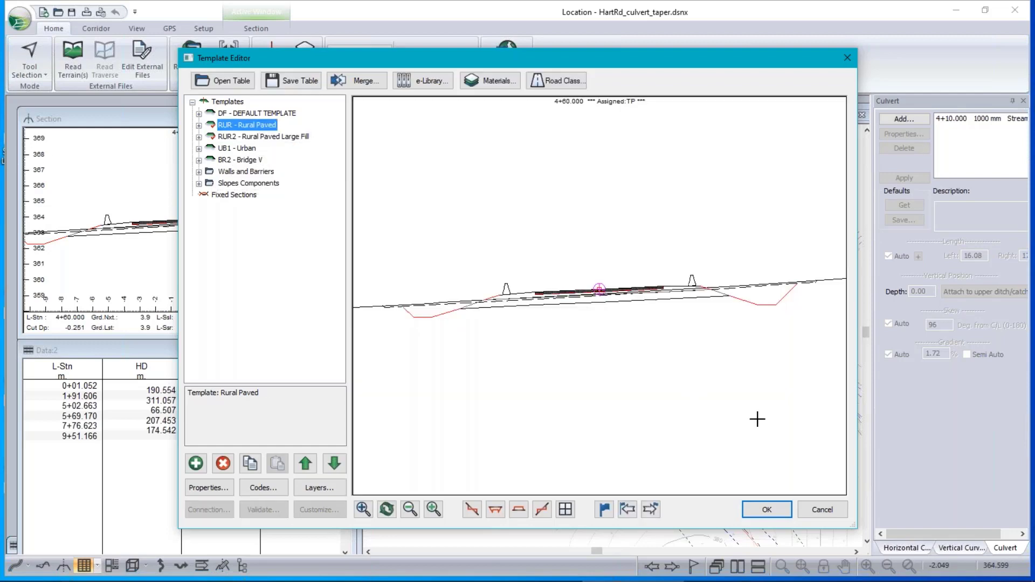
{"action": "left_click", "coordinate": [823, 510]}
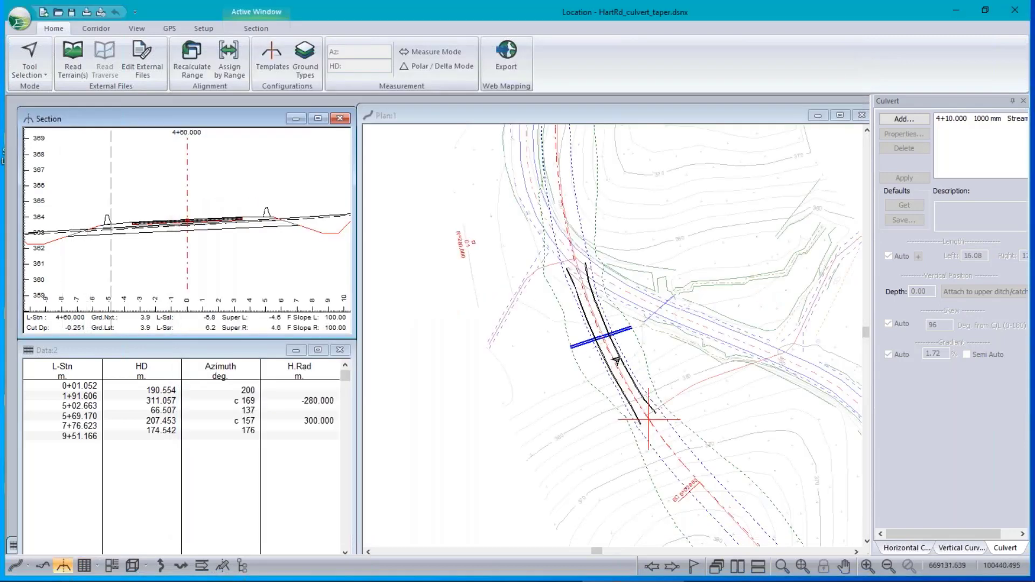
{"action": "scroll", "coordinate": [616, 358], "scroll_direction": "up", "scroll_amount": 3}
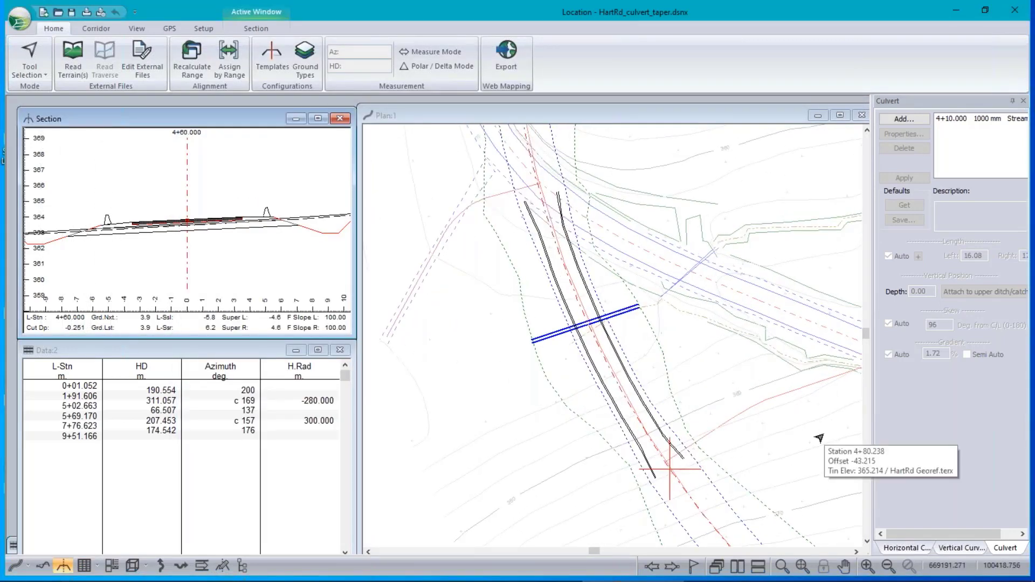